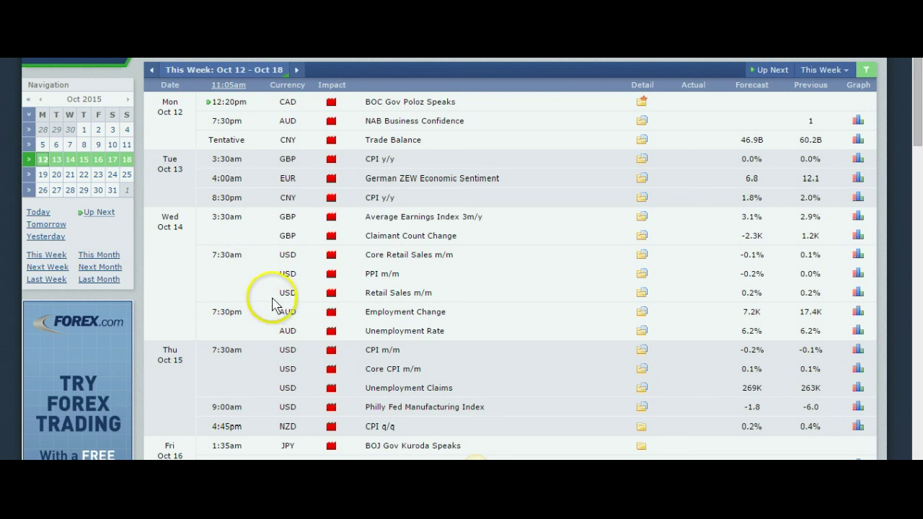
Review the high-impact events on the economic calendar for the week of Oct 12 - Oct 18.
{"action": "scroll", "coordinate": [268, 307], "scroll_direction": "down", "scroll_amount": 2}
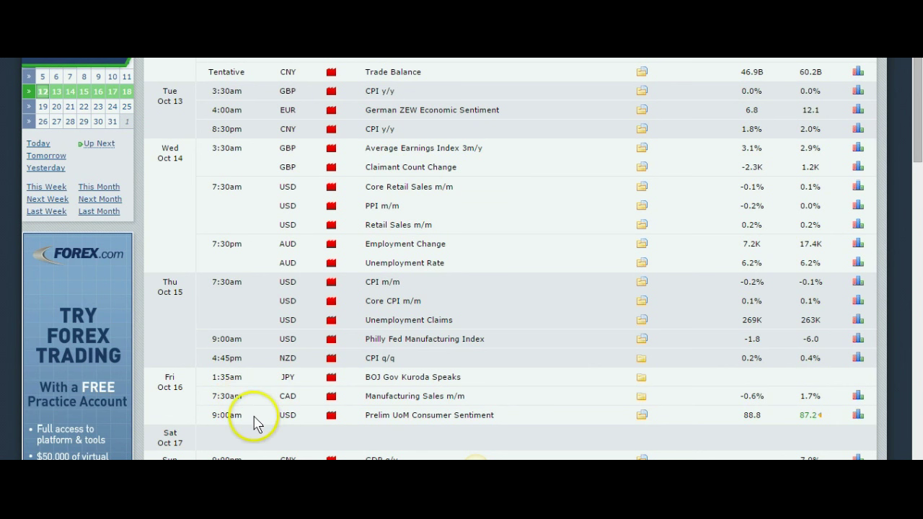
{"action": "scroll", "coordinate": [254, 408], "scroll_direction": "down", "scroll_amount": 1}
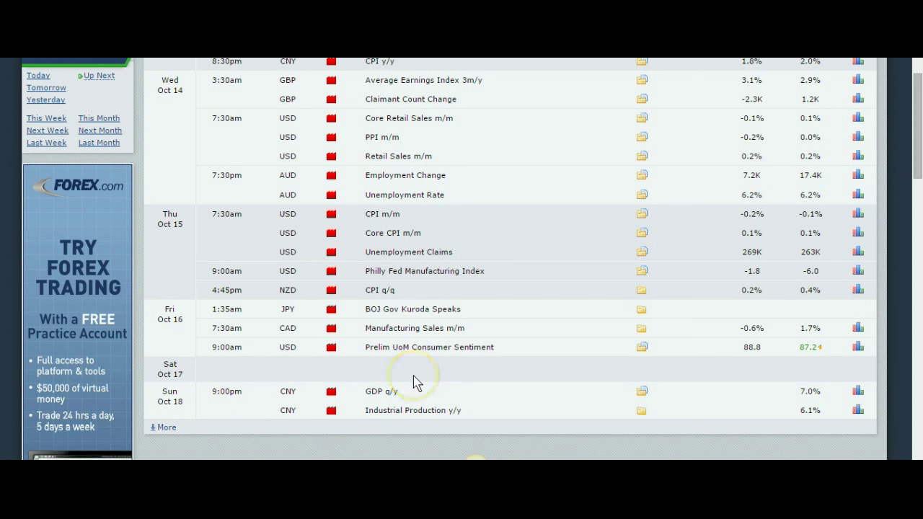
{"action": "scroll", "coordinate": [415, 382], "scroll_direction": "up", "scroll_amount": 1}
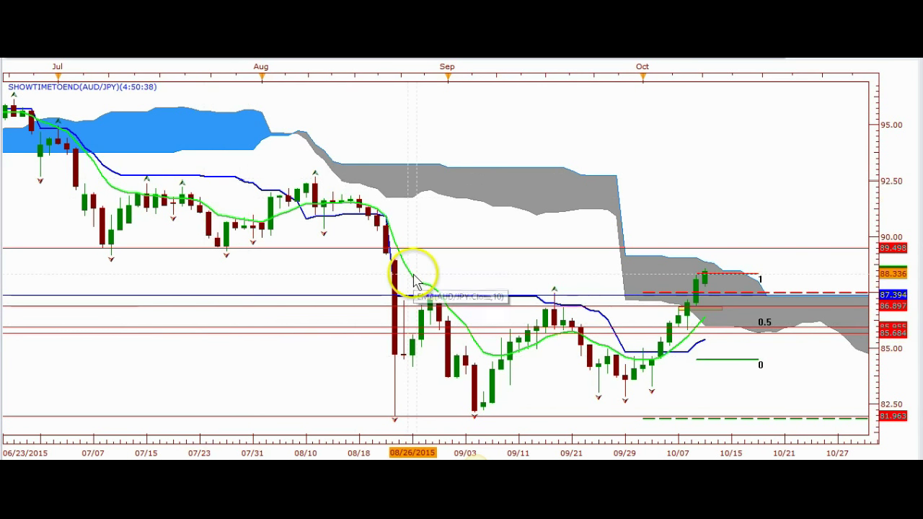
Switch to the AUD/JPY daily chart and examine the price action from spring 2015 to October, including the cloud projected ahead.
{"action": "scroll", "coordinate": [512, 179], "scroll_direction": "down", "scroll_amount": 3}
{"action": "scroll", "coordinate": [519, 184], "scroll_direction": "down", "scroll_amount": 2}
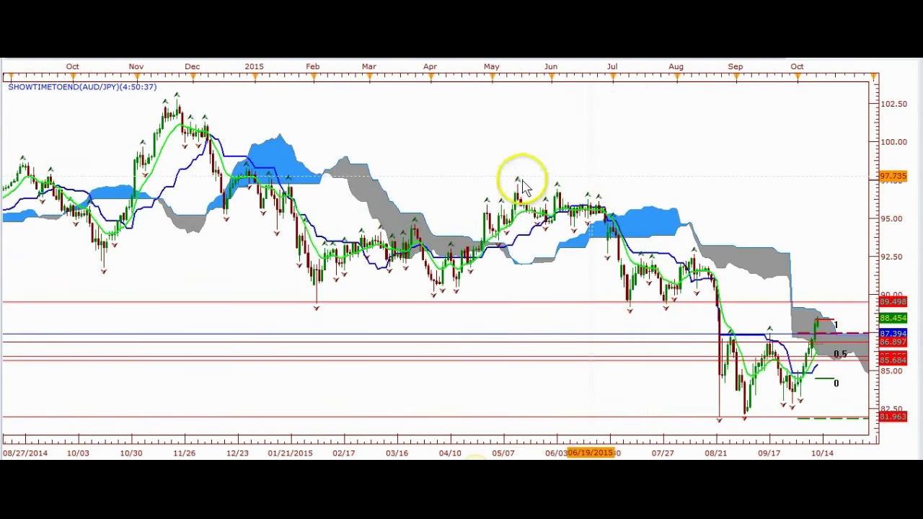
{"action": "left_click_drag", "start_coordinate": [649, 181], "coordinate": [353, 209]}
{"action": "scroll", "coordinate": [360, 201], "scroll_direction": "up", "scroll_amount": 4}
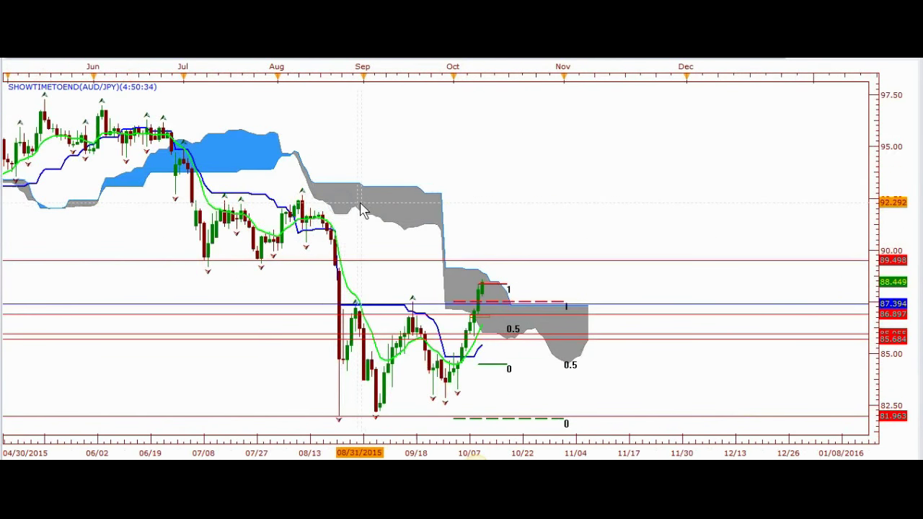
{"action": "left_click_drag", "start_coordinate": [411, 179], "coordinate": [596, 201]}
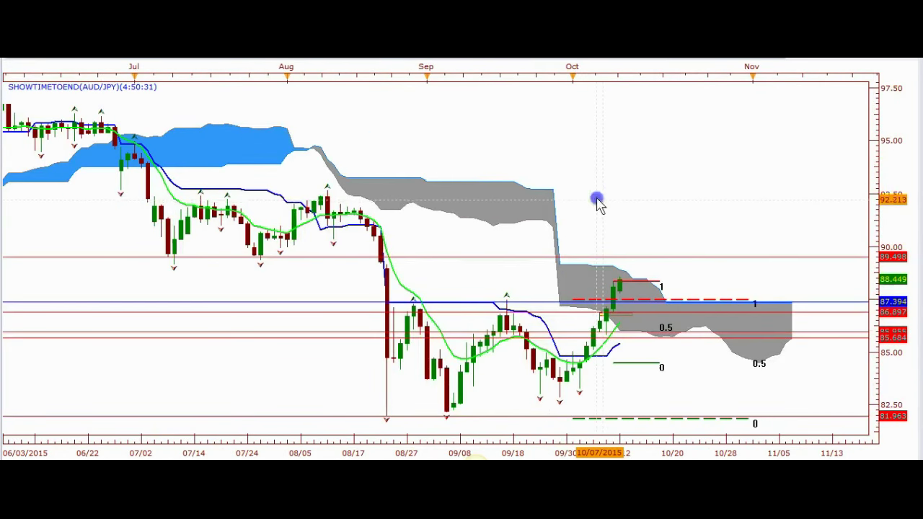
{"action": "scroll", "coordinate": [598, 207], "scroll_direction": "up", "scroll_amount": 3}
{"action": "scroll", "coordinate": [598, 205], "scroll_direction": "down", "scroll_amount": 2}
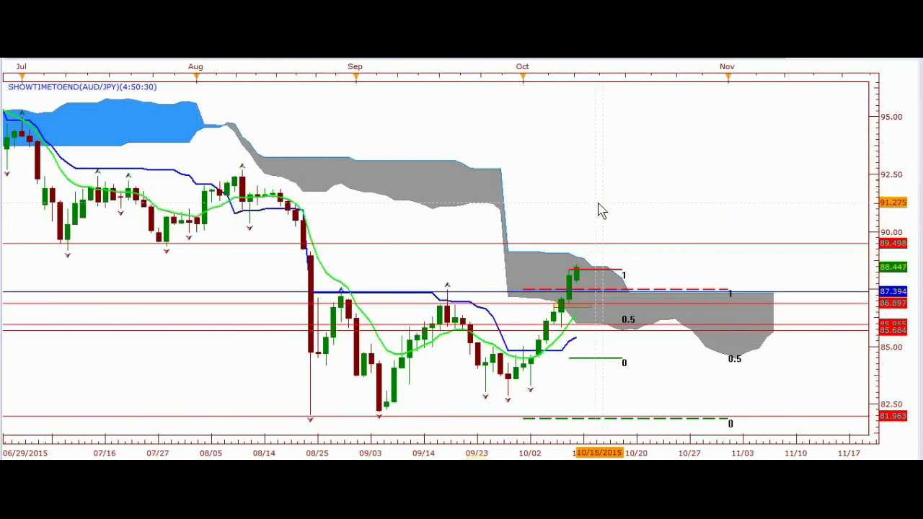
{"action": "scroll", "coordinate": [599, 209], "scroll_direction": "down", "scroll_amount": 1}
{"action": "scroll", "coordinate": [599, 210], "scroll_direction": "down", "scroll_amount": 1}
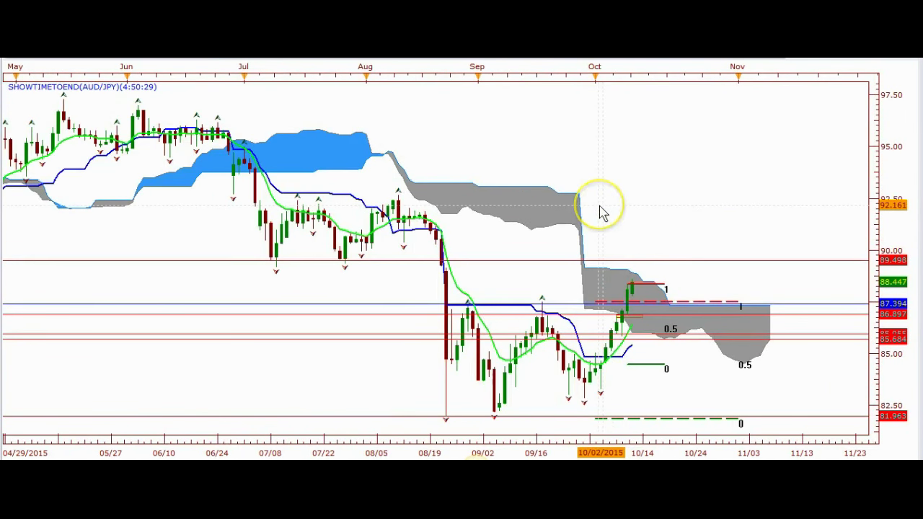
{"action": "scroll", "coordinate": [602, 214], "scroll_direction": "down", "scroll_amount": 1}
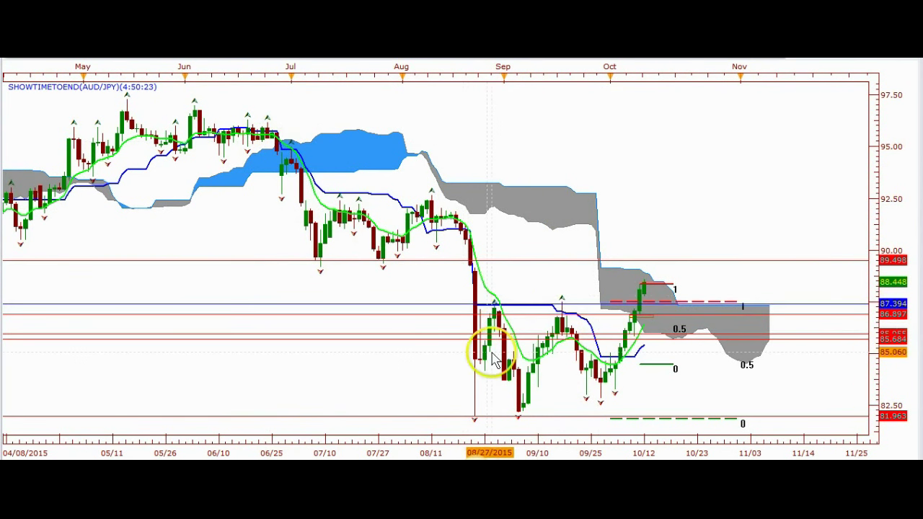
Add a yellow background rectangle with a red border over the consolidation range from 08/24/2015 to 10/18/2015, between about 87.3 and 82.0.
{"action": "right_click", "coordinate": [684, 74]}
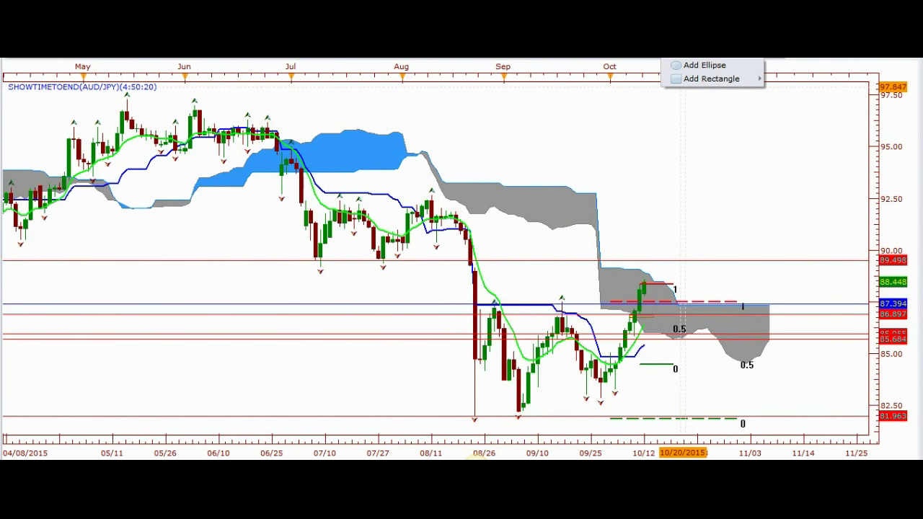
{"action": "left_click", "coordinate": [692, 77]}
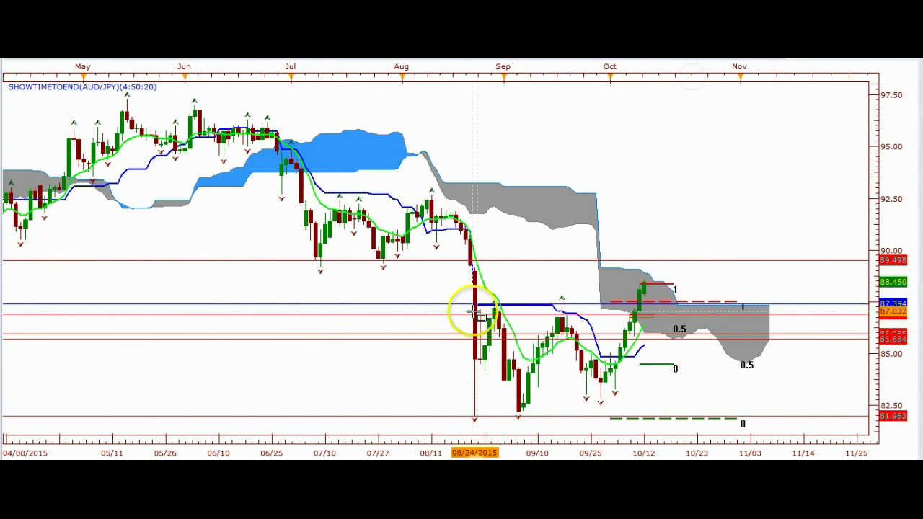
{"action": "left_click_drag", "start_coordinate": [474, 306], "coordinate": [672, 416]}
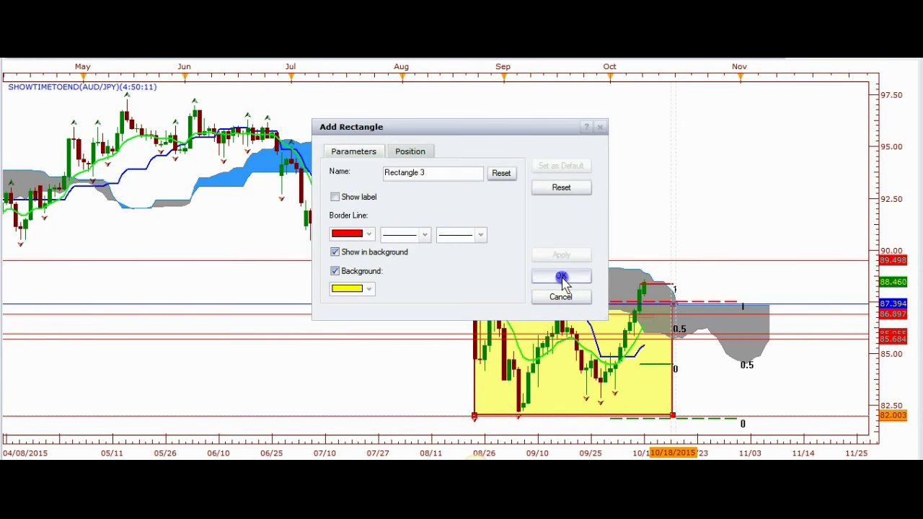
{"action": "left_click", "coordinate": [562, 277]}
{"action": "left_click", "coordinate": [716, 208]}
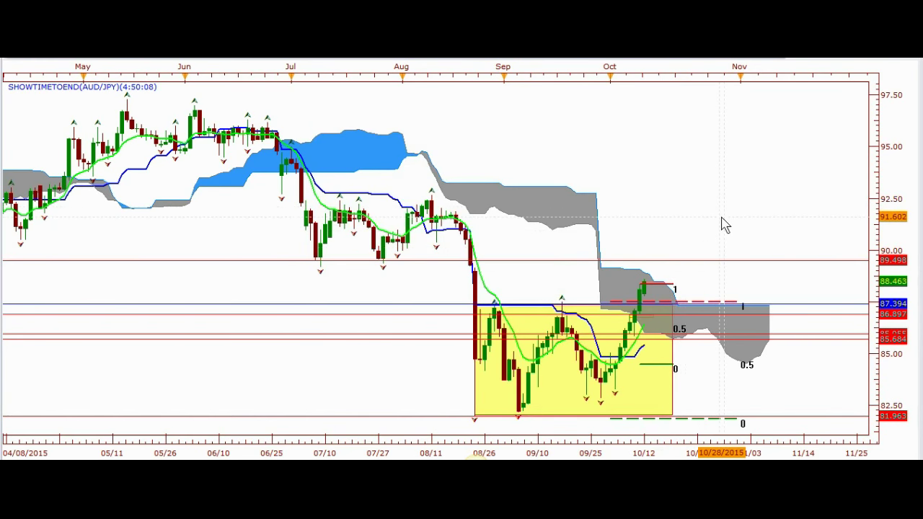
Examine the marked daily range against the 87.394 level, the recent candles and the projected cloud.
{"action": "scroll", "coordinate": [720, 218], "scroll_direction": "up", "scroll_amount": 3}
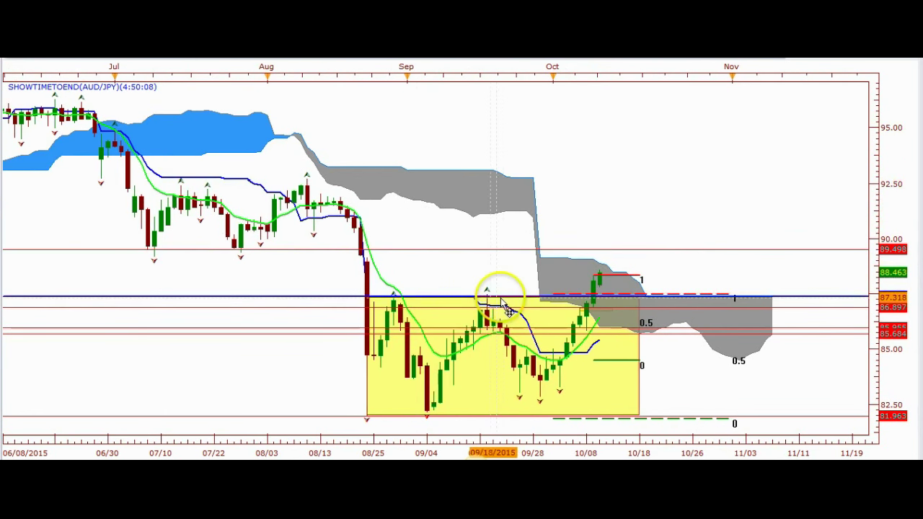
{"action": "left_click_drag", "start_coordinate": [476, 299], "coordinate": [611, 268]}
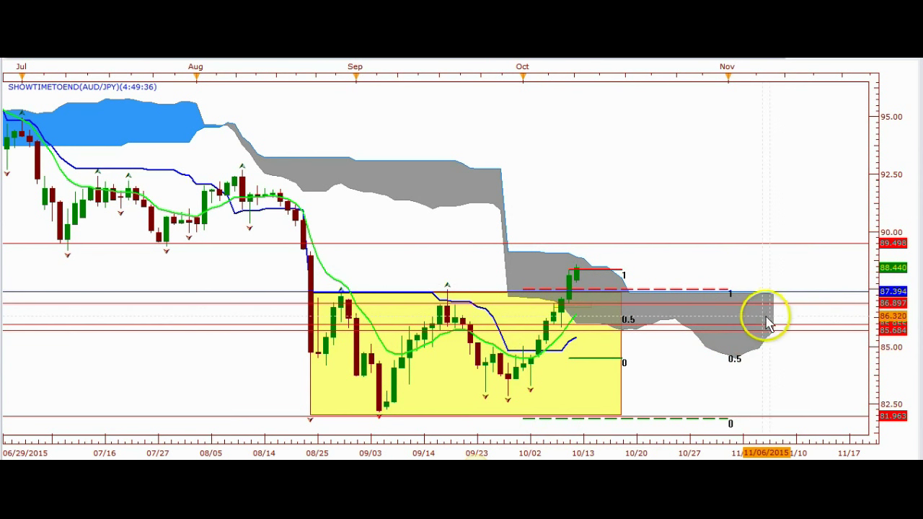
{"action": "left_click_drag", "start_coordinate": [748, 303], "coordinate": [141, 253]}
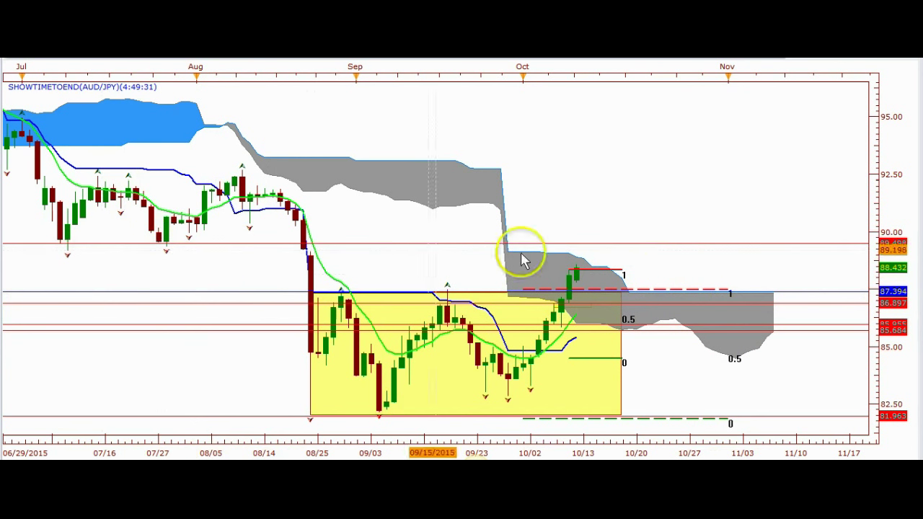
{"action": "left_click_drag", "start_coordinate": [751, 270], "coordinate": [619, 248]}
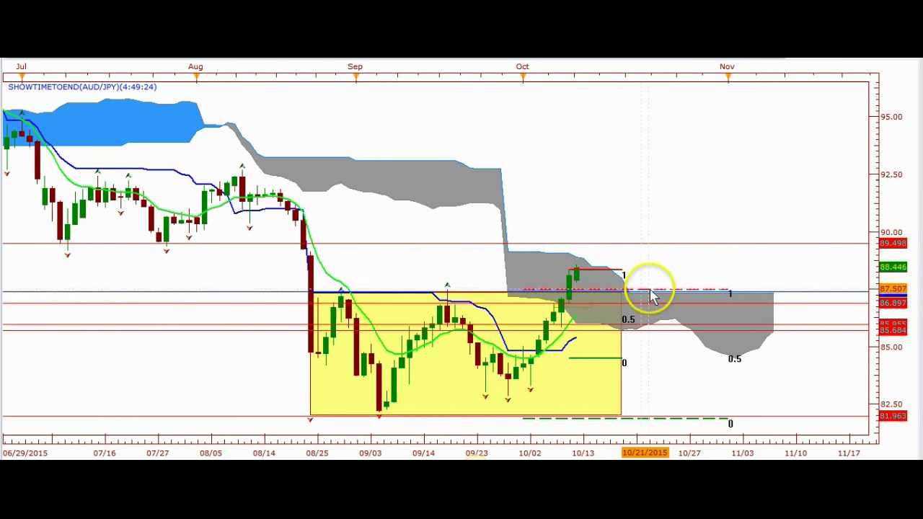
{"action": "left_click", "coordinate": [457, 292]}
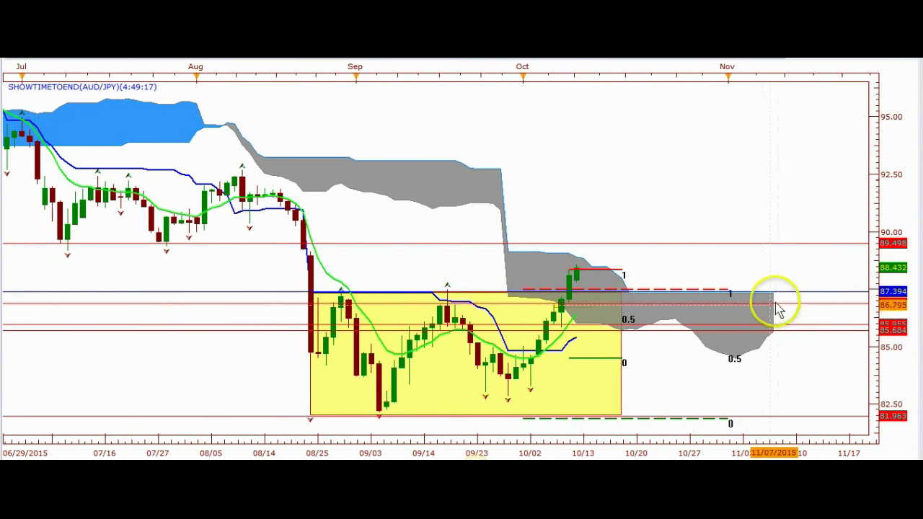
{"action": "scroll", "coordinate": [694, 232], "scroll_direction": "down", "scroll_amount": 4}
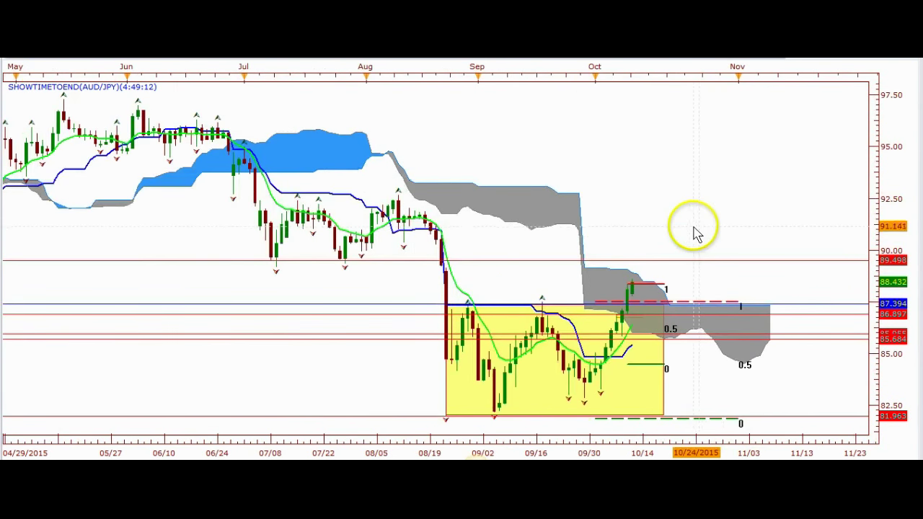
Switch the AUD/JPY chart to the 4-hour timeframe and show the recent candles together with the projected cloud.
{"action": "left_click", "coordinate": [115, 55]}
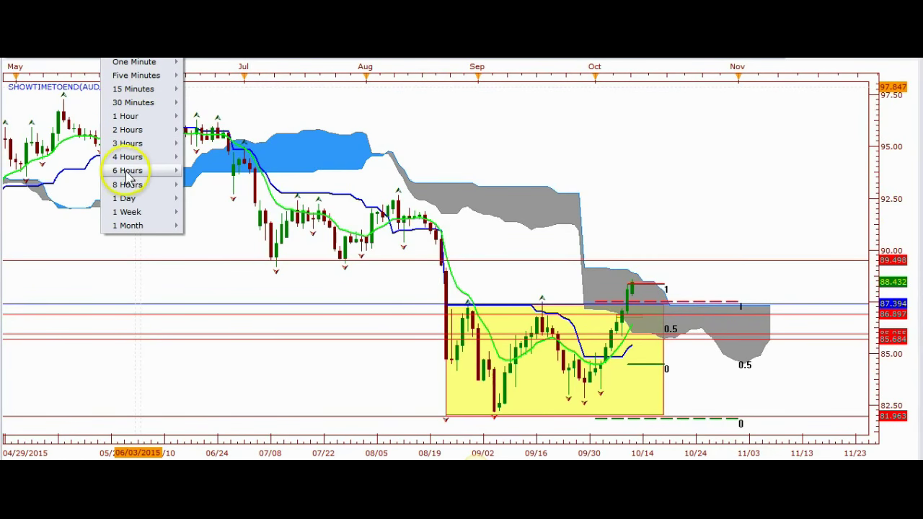
{"action": "left_click", "coordinate": [122, 155]}
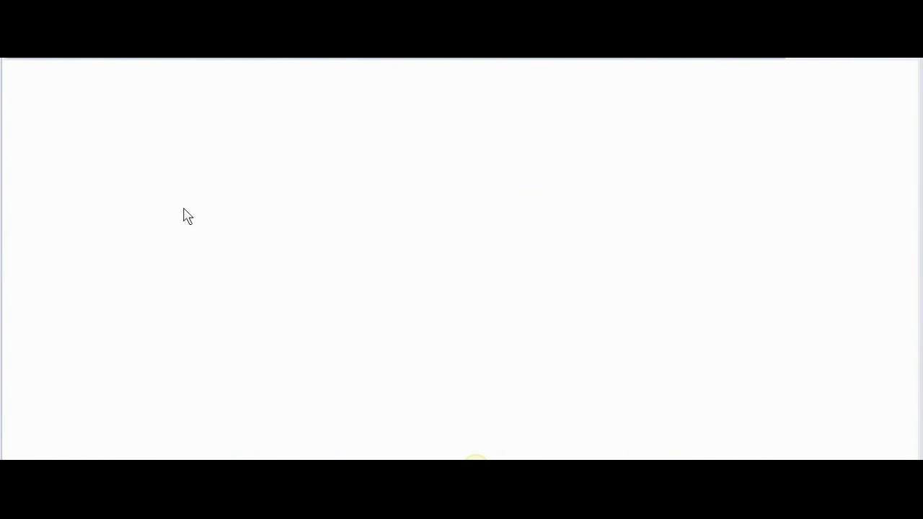
{"action": "scroll", "coordinate": [619, 302], "scroll_direction": "down", "scroll_amount": 2}
{"action": "scroll", "coordinate": [632, 302], "scroll_direction": "down", "scroll_amount": 2}
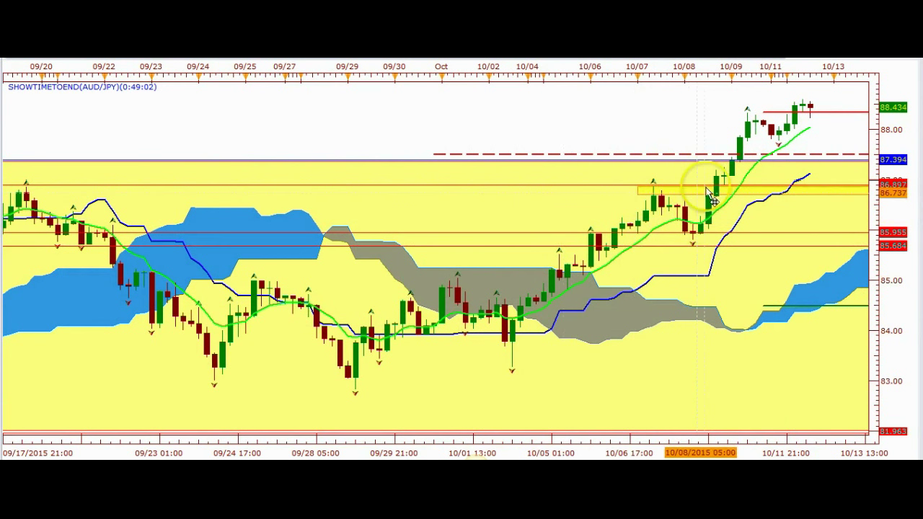
{"action": "left_click_drag", "start_coordinate": [696, 159], "coordinate": [526, 160]}
{"action": "scroll", "coordinate": [586, 162], "scroll_direction": "down", "scroll_amount": 3}
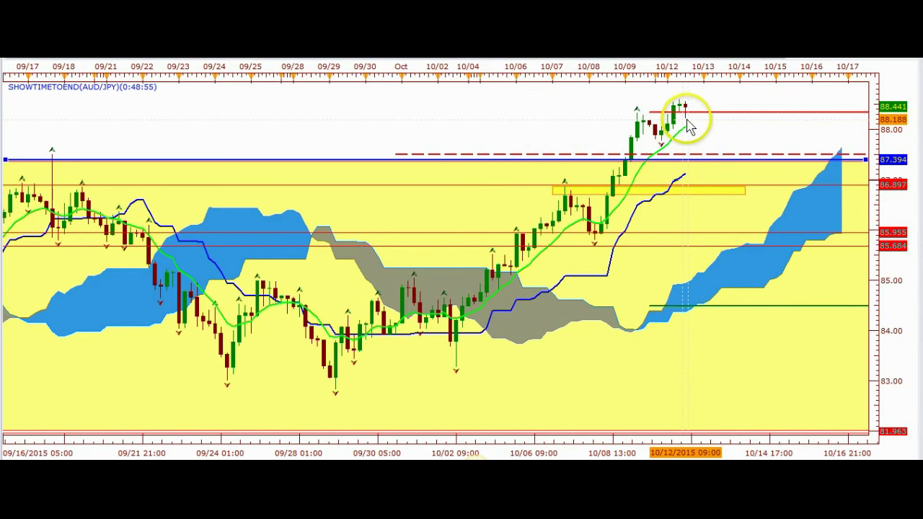
Examine the 4-hour price action across the whole marked range since August and the move above the 87.394 level.
{"action": "key", "text": "minus"}
{"action": "key", "text": "minus"}
{"action": "key", "text": "minus"}
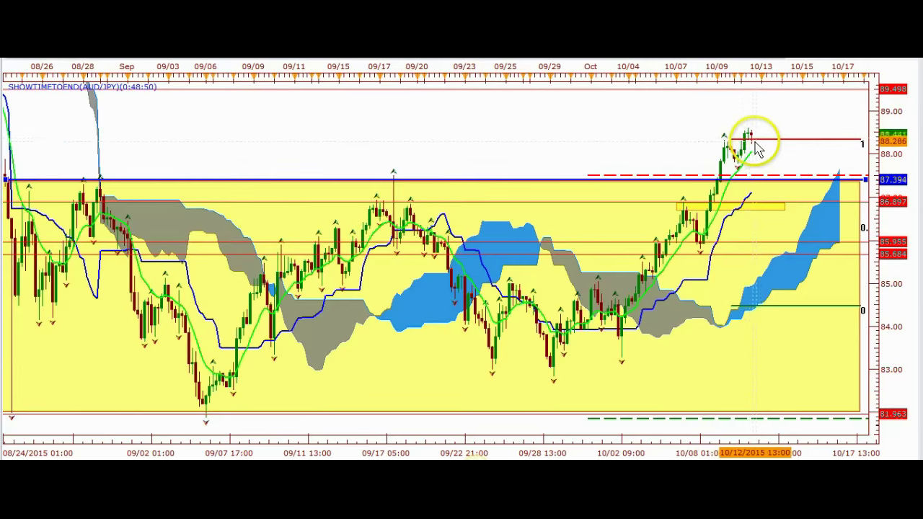
{"action": "key", "text": "minus"}
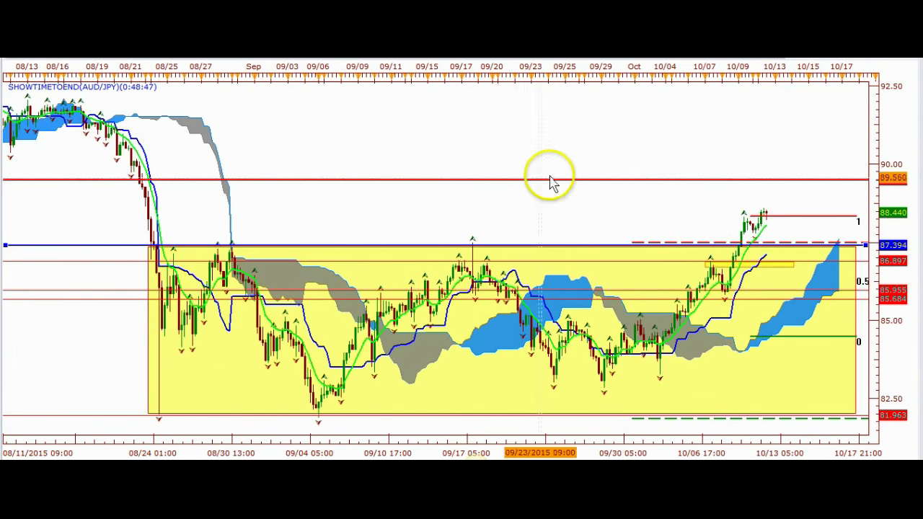
{"action": "key", "text": "minus"}
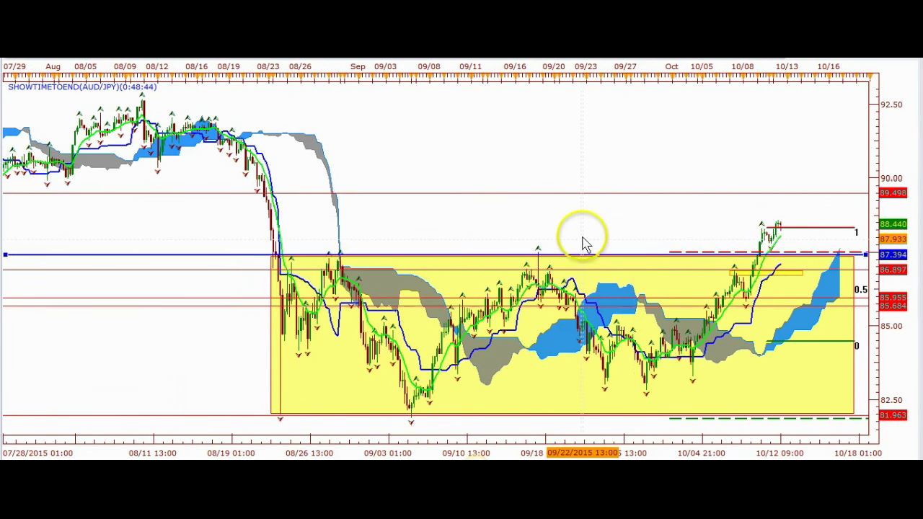
{"action": "left_click_drag", "start_coordinate": [576, 252], "coordinate": [437, 245]}
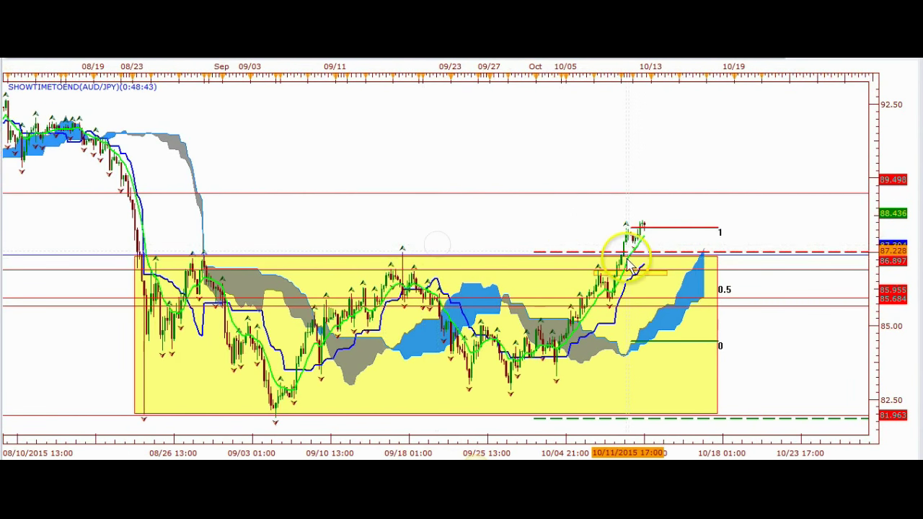
{"action": "scroll", "coordinate": [631, 242], "scroll_direction": "up", "scroll_amount": 2}
{"action": "scroll", "coordinate": [635, 169], "scroll_direction": "down", "scroll_amount": 2}
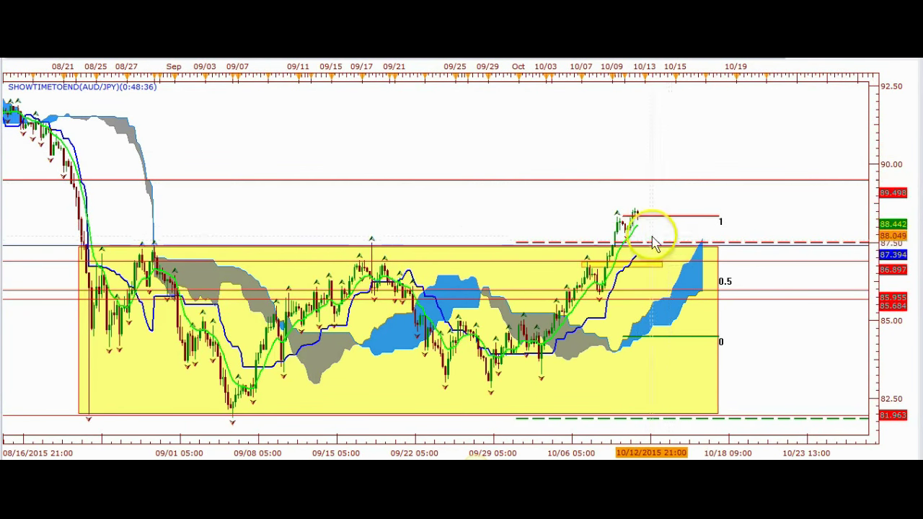
{"action": "scroll", "coordinate": [651, 237], "scroll_direction": "down", "scroll_amount": 3}
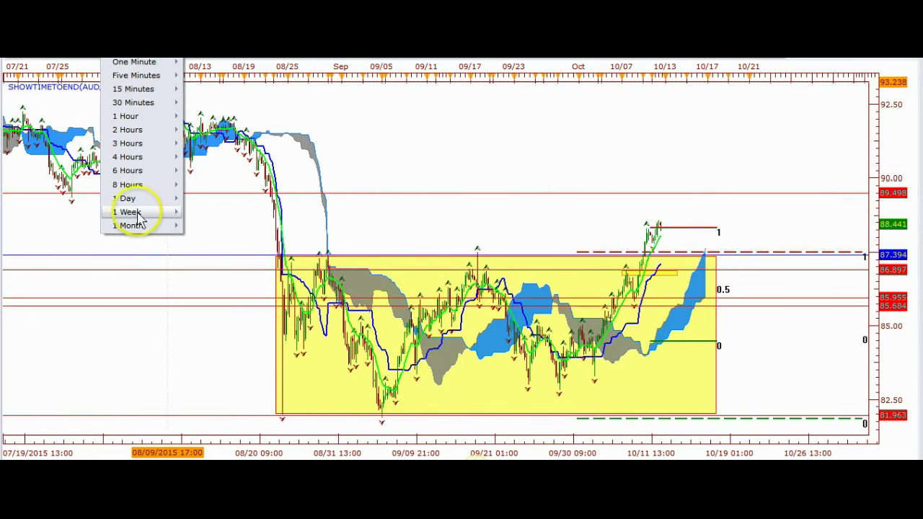
Return the AUD/JPY chart to the one-day timeframe and review the price history back to 2012.
{"action": "mouse_move", "coordinate": [128, 199]}
{"action": "left_click", "coordinate": [218, 236]}
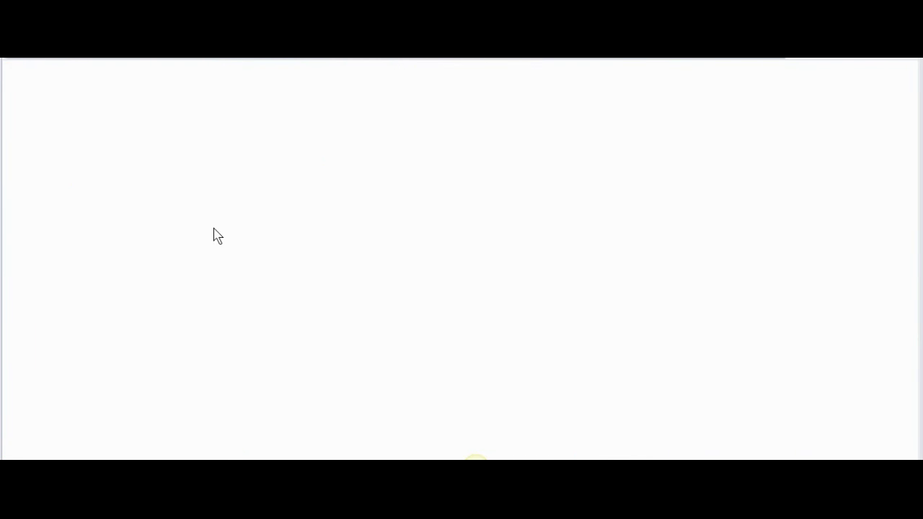
{"action": "scroll", "coordinate": [610, 262], "scroll_direction": "down", "scroll_amount": 3}
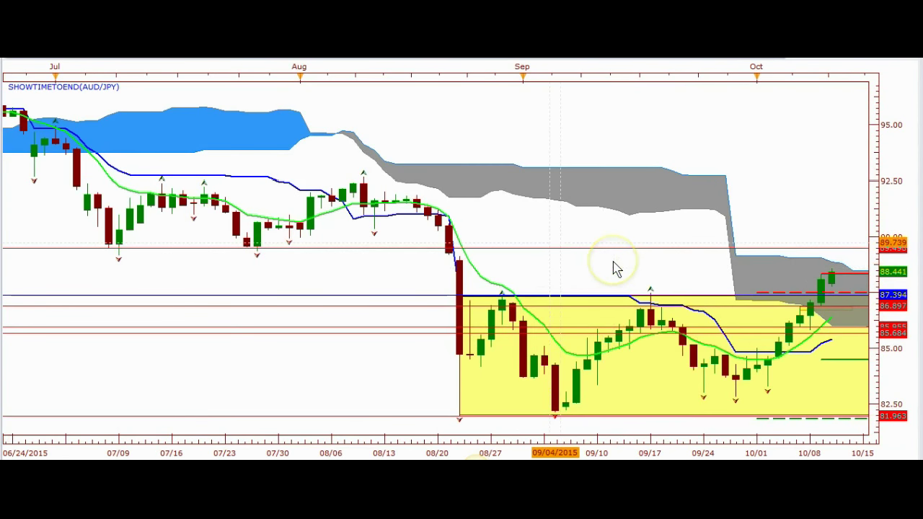
{"action": "scroll", "coordinate": [612, 266], "scroll_direction": "down", "scroll_amount": 6}
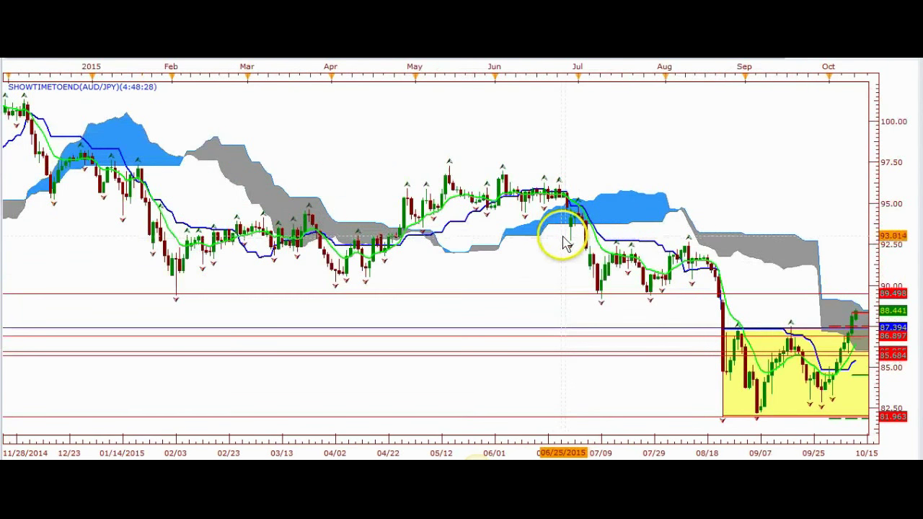
{"action": "scroll", "coordinate": [564, 244], "scroll_direction": "down", "scroll_amount": 6}
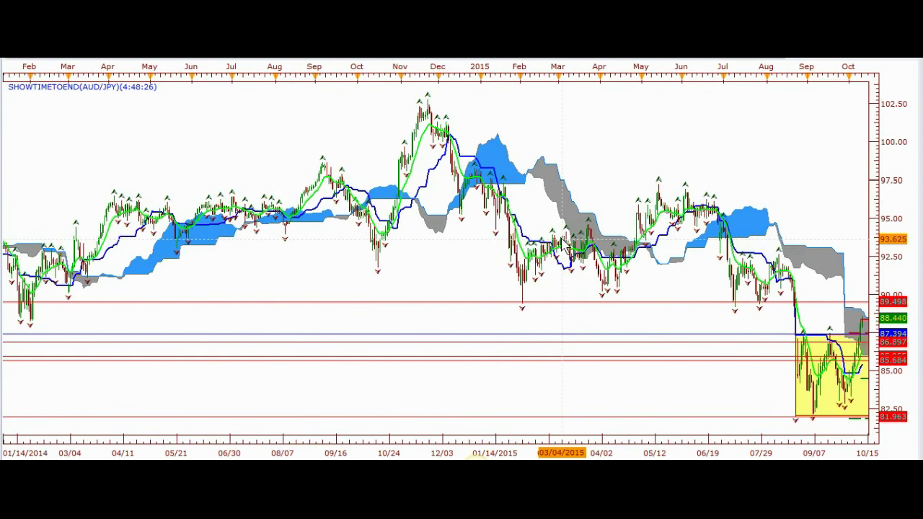
{"action": "scroll", "coordinate": [488, 278], "scroll_direction": "down", "scroll_amount": 6}
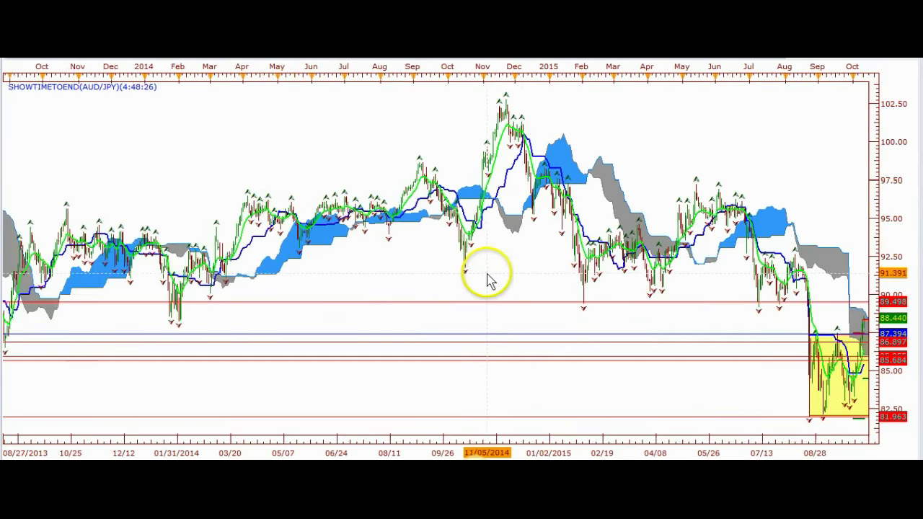
{"action": "scroll", "coordinate": [488, 278], "scroll_direction": "down", "scroll_amount": 2}
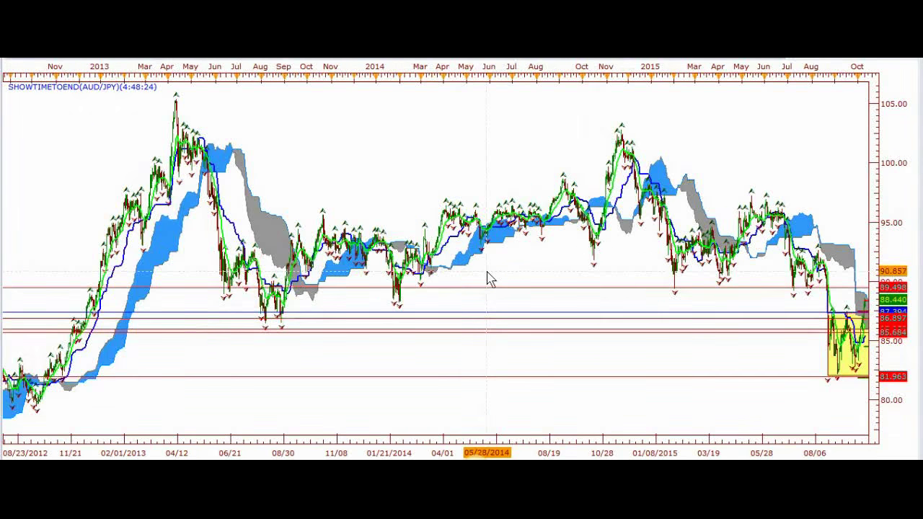
Review the AUD/JPY daily price history back to 2009 and return to the price action since 2012.
{"action": "scroll", "coordinate": [488, 278], "scroll_direction": "down", "scroll_amount": 6}
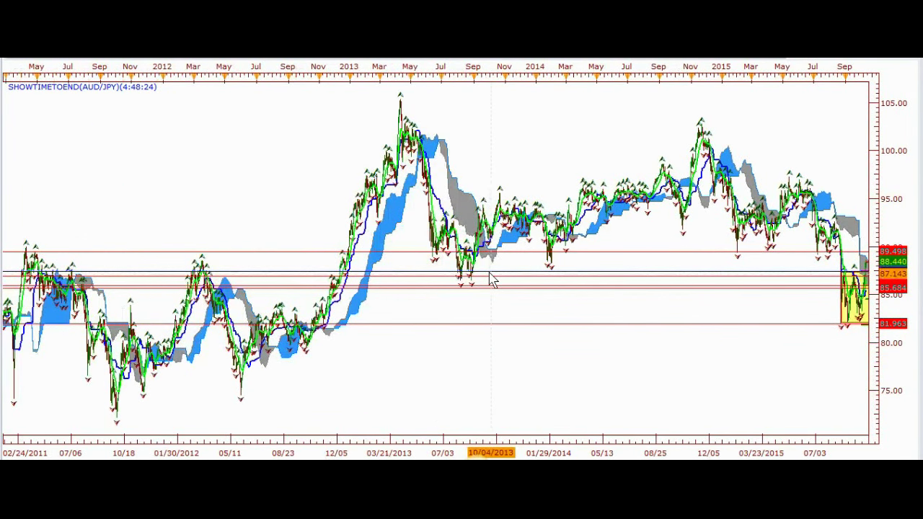
{"action": "scroll", "coordinate": [493, 278], "scroll_direction": "down", "scroll_amount": 4}
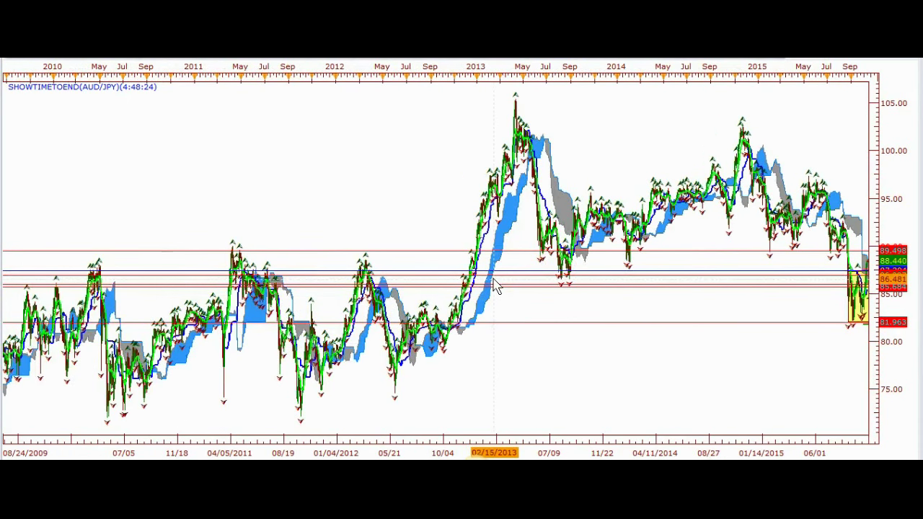
{"action": "scroll", "coordinate": [493, 278], "scroll_direction": "down", "scroll_amount": 1}
{"action": "left_click_drag", "start_coordinate": [621, 348], "coordinate": [466, 347]}
{"action": "scroll", "coordinate": [501, 330], "scroll_direction": "up", "scroll_amount": 8}
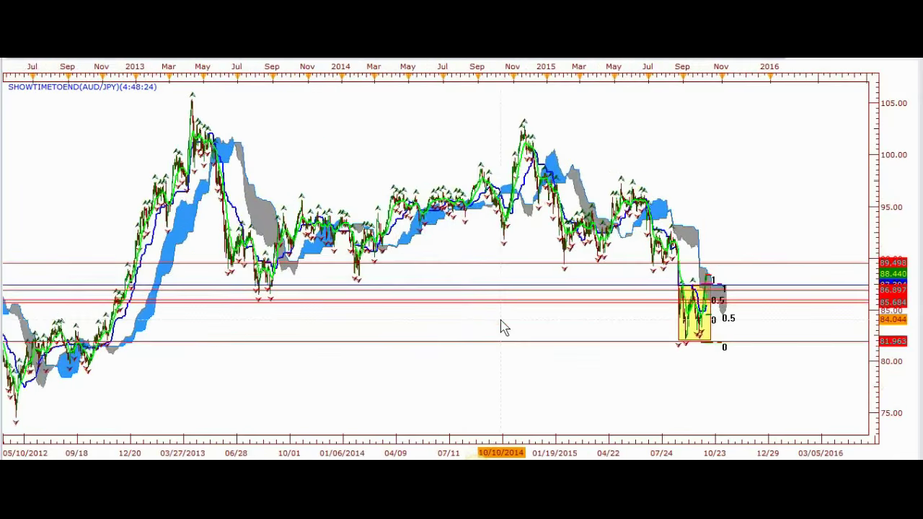
Examine the recent daily candles around the marked range, the 87.394 and 89.498 levels, and the projected cloud.
{"action": "left_click", "coordinate": [670, 278]}
{"action": "scroll", "coordinate": [670, 277], "scroll_direction": "up", "scroll_amount": 4}
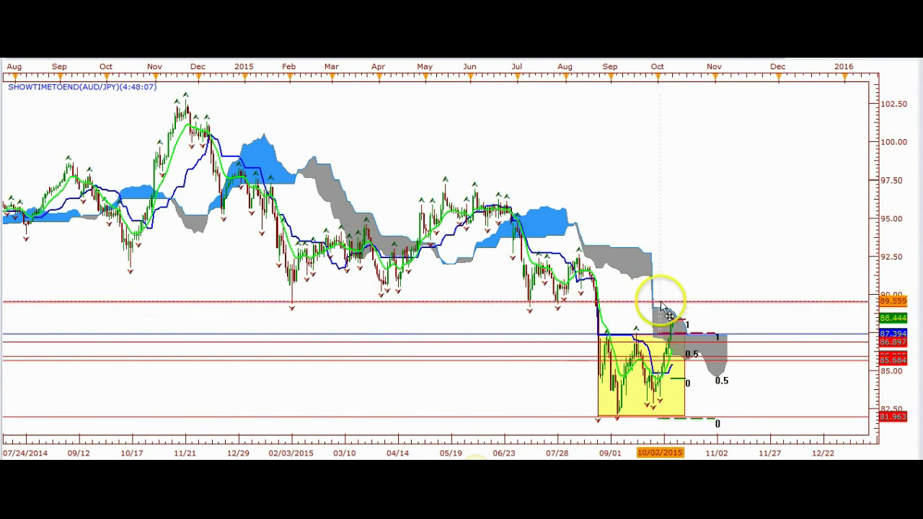
{"action": "scroll", "coordinate": [713, 281], "scroll_direction": "up", "scroll_amount": 3}
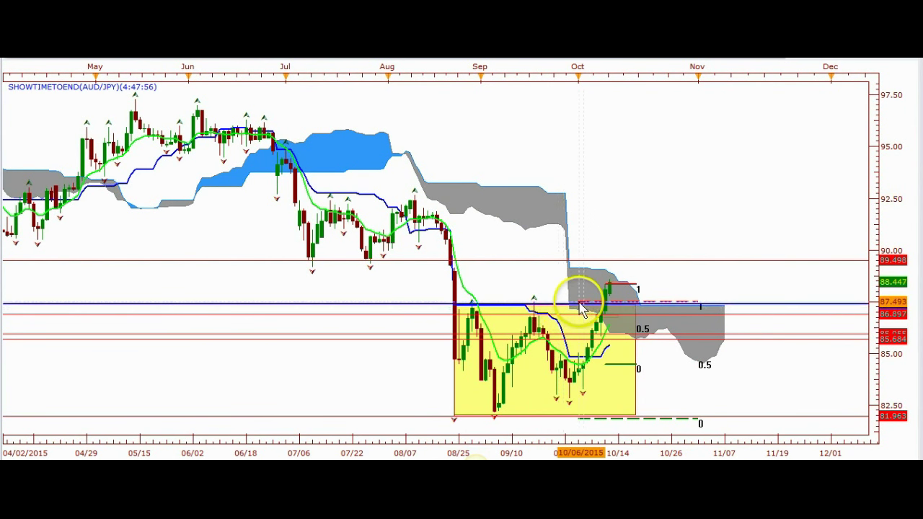
{"action": "scroll", "coordinate": [581, 292], "scroll_direction": "up", "scroll_amount": 2}
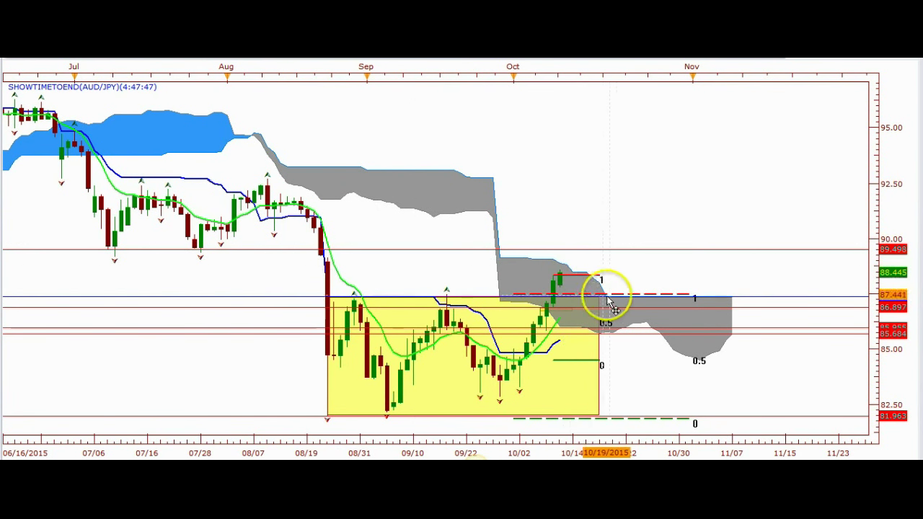
{"action": "left_click_drag", "start_coordinate": [584, 264], "coordinate": [609, 297]}
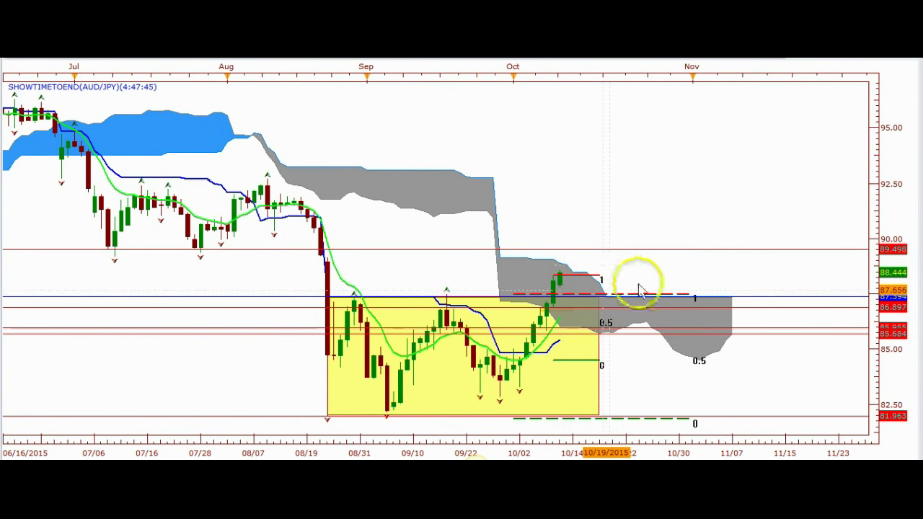
{"action": "scroll", "coordinate": [593, 189], "scroll_direction": "up", "scroll_amount": 1}
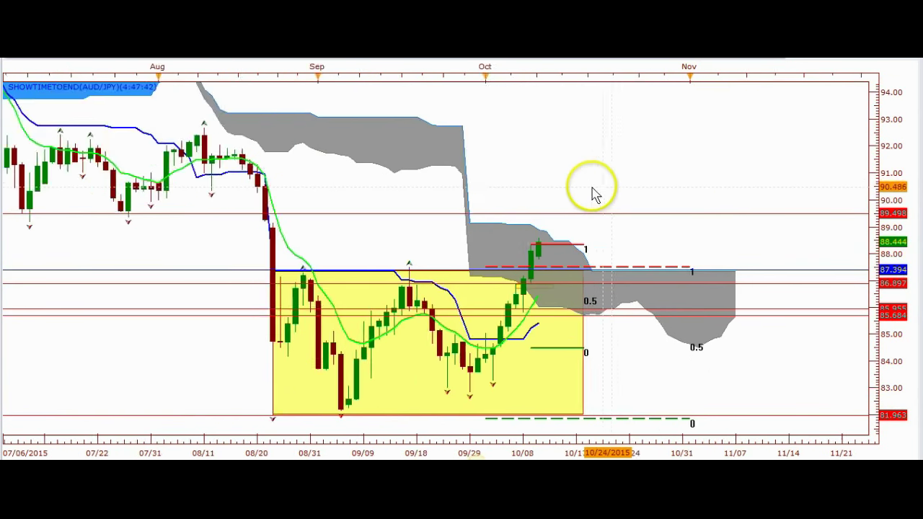
{"action": "scroll", "coordinate": [591, 193], "scroll_direction": "up", "scroll_amount": 2}
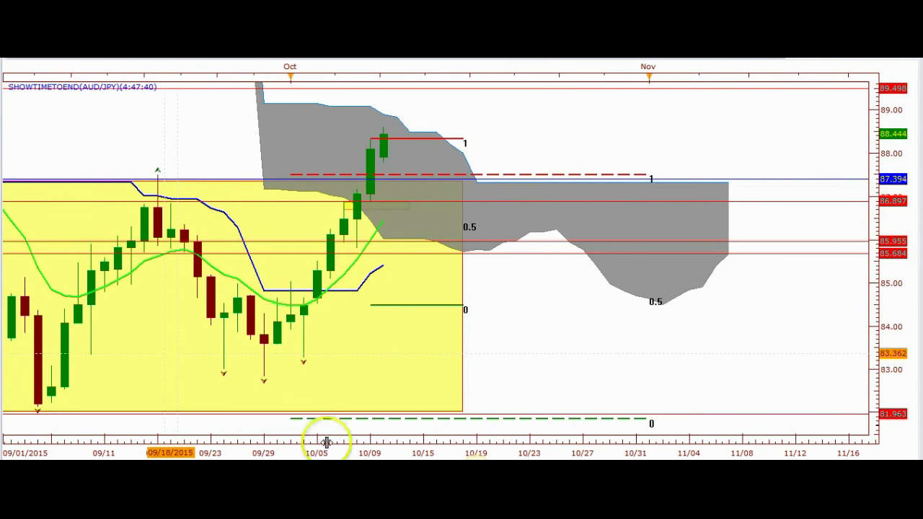
{"action": "scroll", "coordinate": [420, 319], "scroll_direction": "down", "scroll_amount": 2}
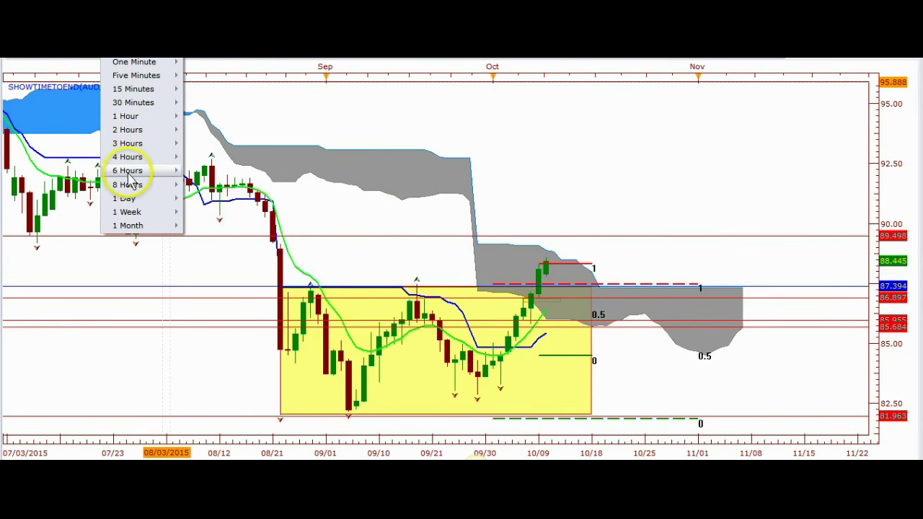
Set the AUD/JPY chart to the 4-hour timeframe and show the October candles with free space for the projected cloud.
{"action": "left_click", "coordinate": [125, 163]}
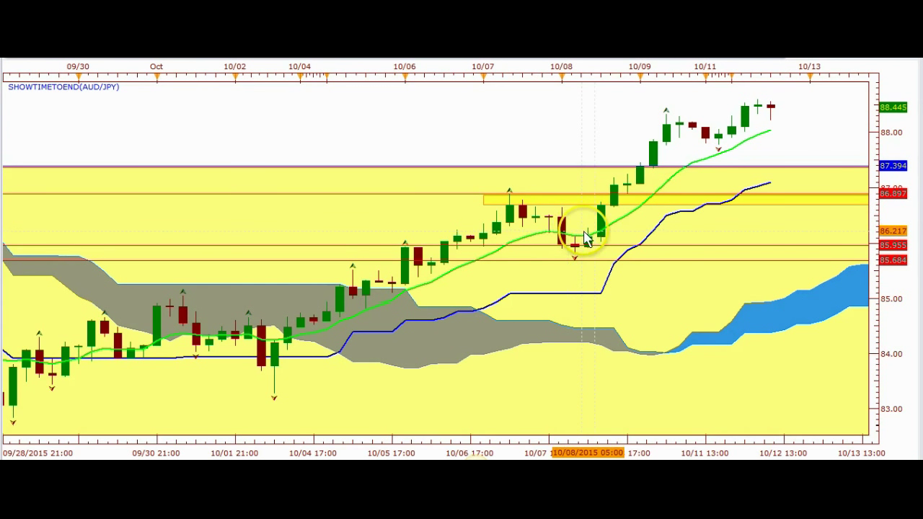
{"action": "scroll", "coordinate": [605, 251], "scroll_direction": "down", "scroll_amount": 1}
{"action": "scroll", "coordinate": [593, 201], "scroll_direction": "down", "scroll_amount": 3}
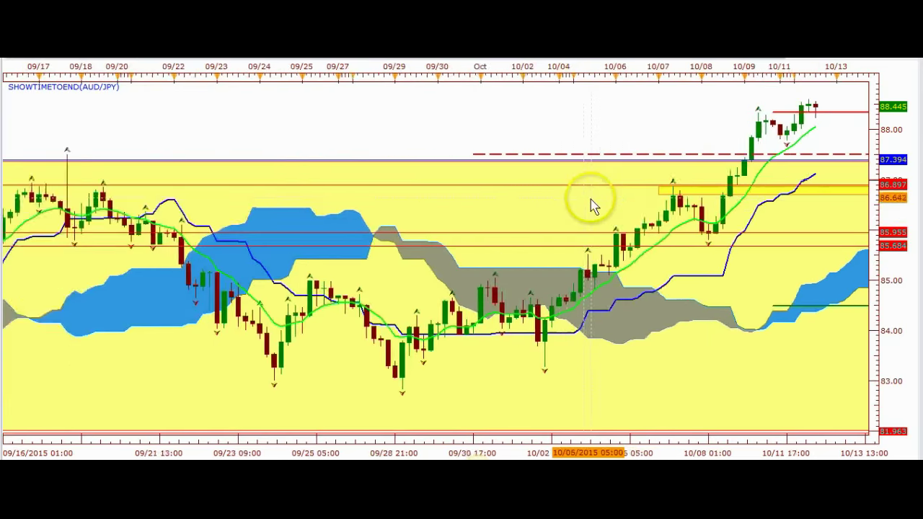
{"action": "left_click_drag", "start_coordinate": [649, 141], "coordinate": [463, 149]}
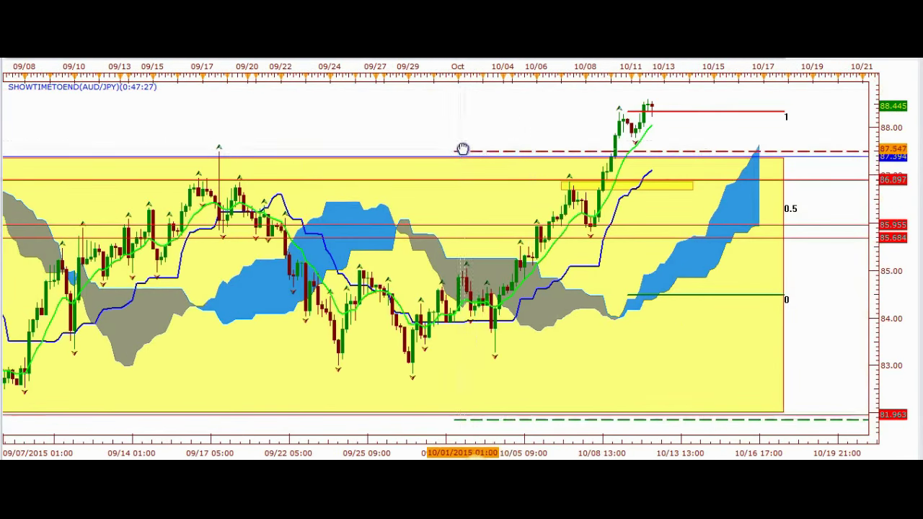
{"action": "scroll", "coordinate": [511, 181], "scroll_direction": "up", "scroll_amount": 2}
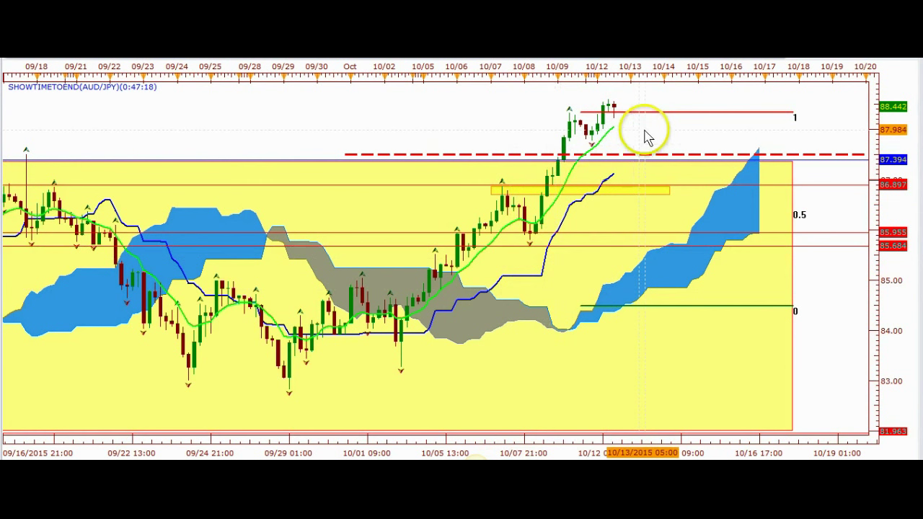
Examine the 4-hour breakout above the marked range, the averages below price, and the range's extent since August.
{"action": "scroll", "coordinate": [632, 162], "scroll_direction": "down", "scroll_amount": 4}
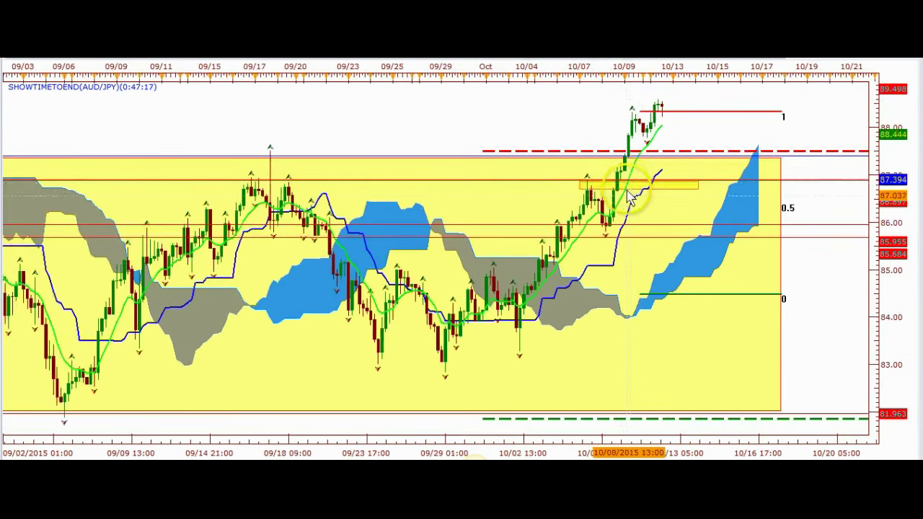
{"action": "scroll", "coordinate": [629, 205], "scroll_direction": "down", "scroll_amount": 2}
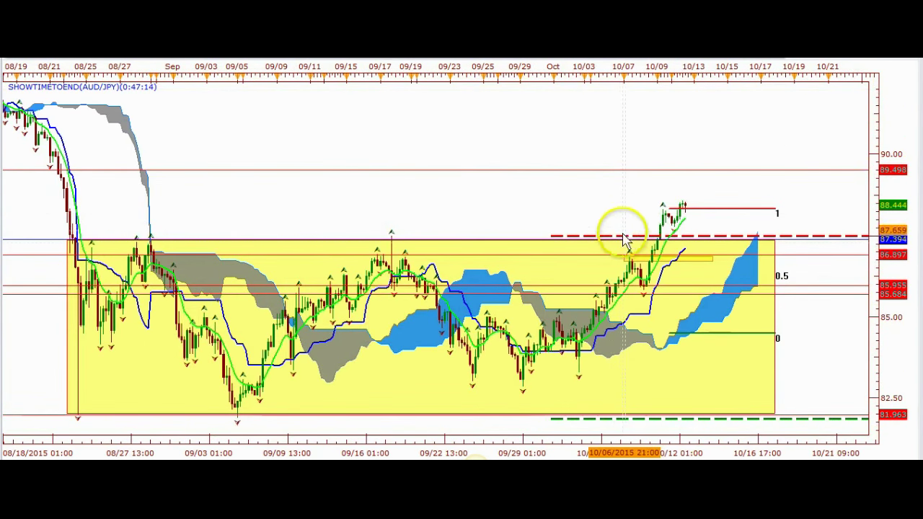
{"action": "scroll", "coordinate": [649, 223], "scroll_direction": "up", "scroll_amount": 3}
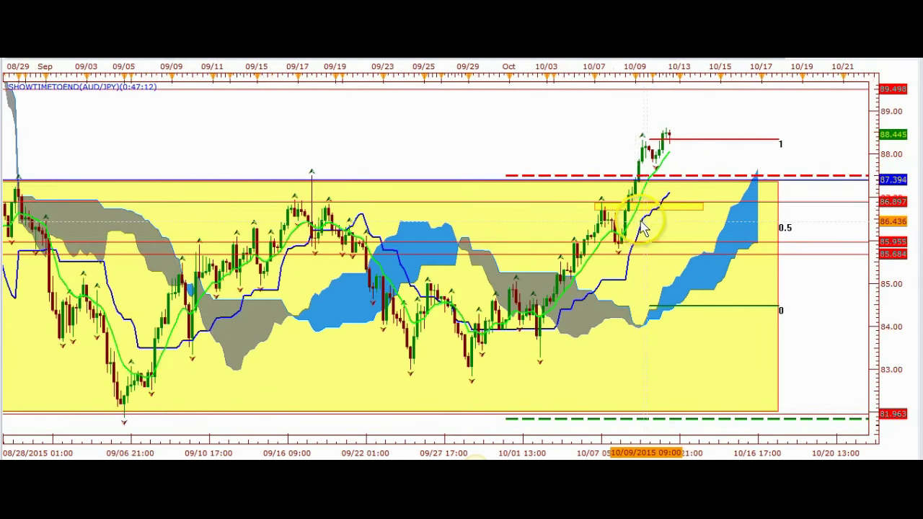
{"action": "scroll", "coordinate": [597, 180], "scroll_direction": "up", "scroll_amount": 1}
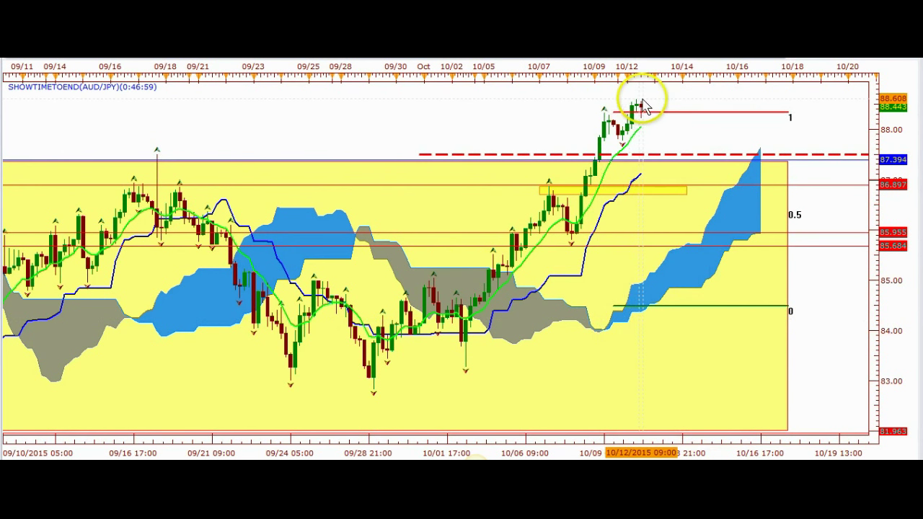
{"action": "scroll", "coordinate": [643, 100], "scroll_direction": "down", "scroll_amount": 2}
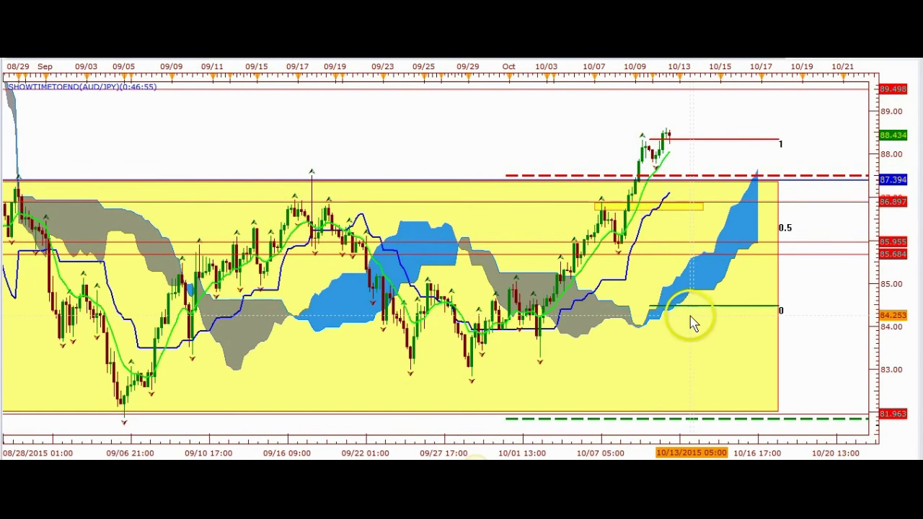
{"action": "scroll", "coordinate": [690, 317], "scroll_direction": "down", "scroll_amount": 2}
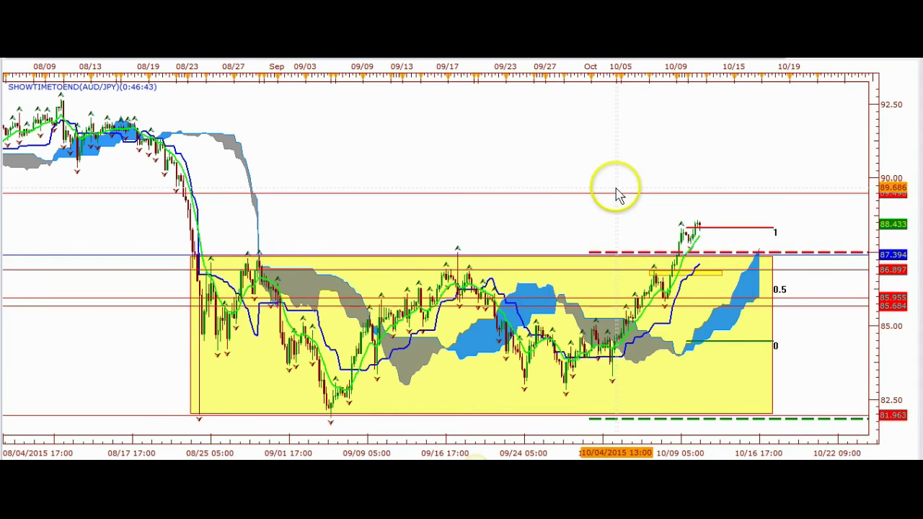
{"action": "scroll", "coordinate": [589, 220], "scroll_direction": "up", "scroll_amount": 2}
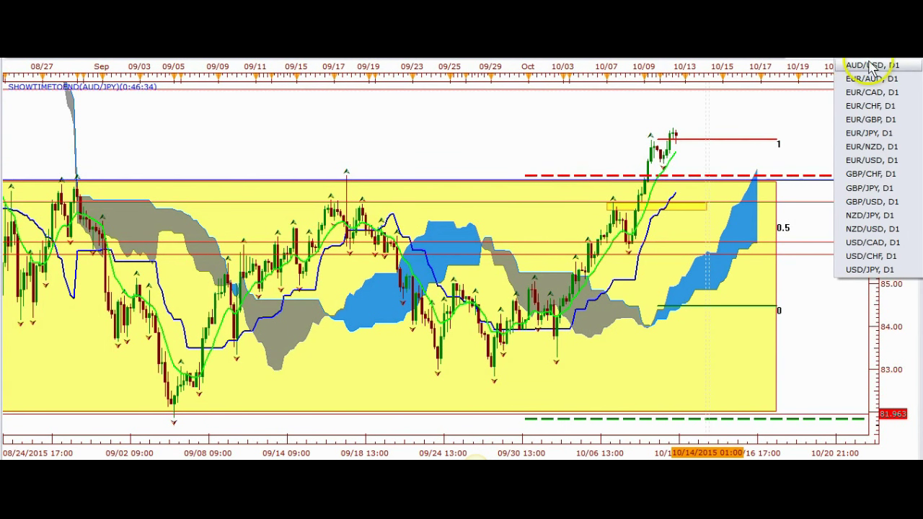
Switch to the AUD/NZD daily chart and show its price action since March 2015.
{"action": "left_click", "coordinate": [870, 51]}
{"action": "scroll", "coordinate": [441, 175], "scroll_direction": "down", "scroll_amount": 3}
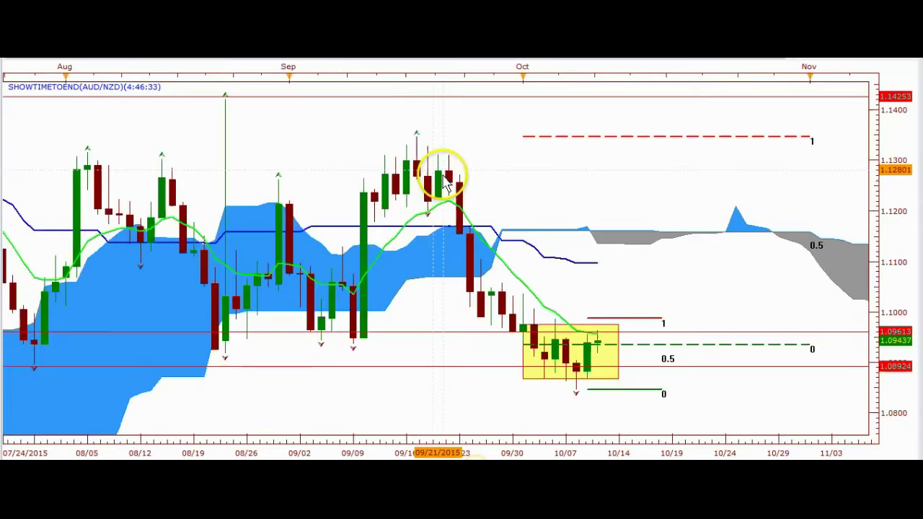
{"action": "scroll", "coordinate": [498, 206], "scroll_direction": "down", "scroll_amount": 3}
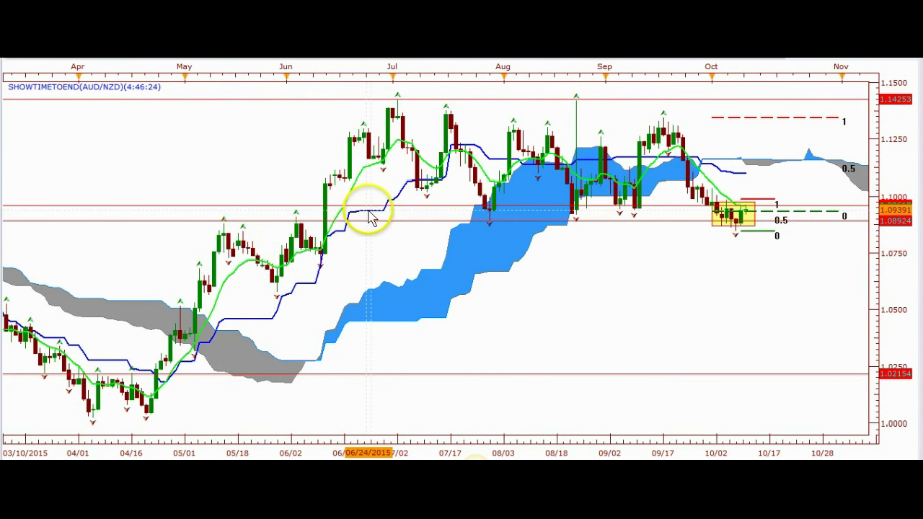
Lower the horizontal level just above the 1.08924 line to about 1.093, along the earlier daily lows.
{"action": "mouse_move", "coordinate": [392, 205]}
{"action": "left_mouse_down"}
{"action": "mouse_move", "coordinate": [396, 220]}
{"action": "mouse_move", "coordinate": [395, 212]}
{"action": "left_mouse_up"}
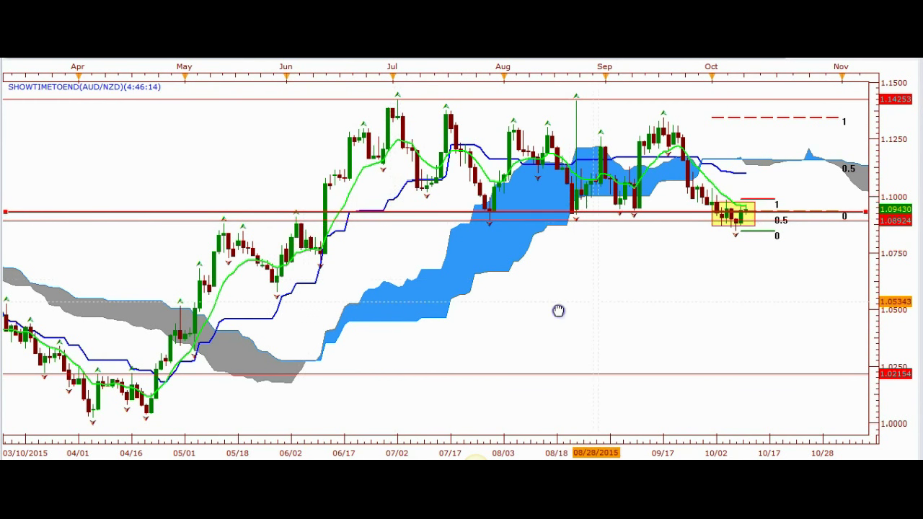
{"action": "left_click_drag", "start_coordinate": [558, 311], "coordinate": [421, 320]}
{"action": "left_click", "coordinate": [561, 346]}
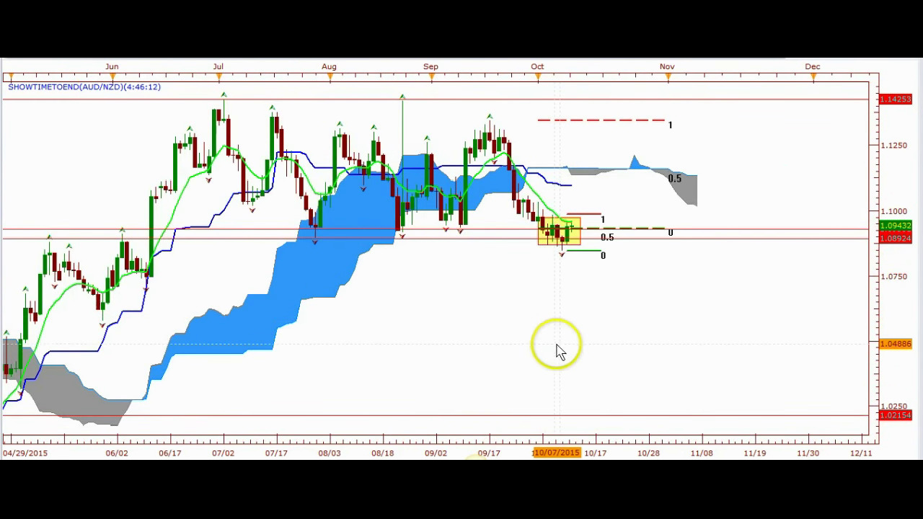
{"action": "left_click", "coordinate": [693, 231]}
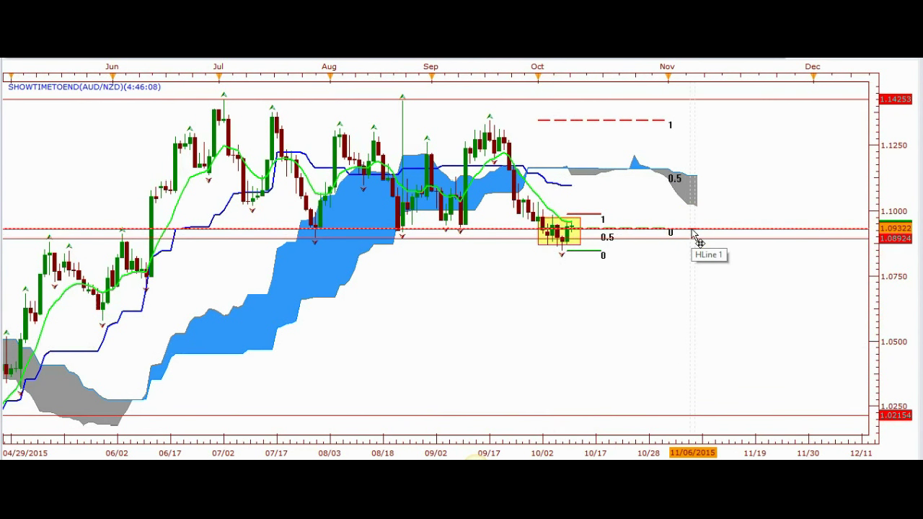
{"action": "left_click_drag", "start_coordinate": [694, 234], "coordinate": [333, 232]}
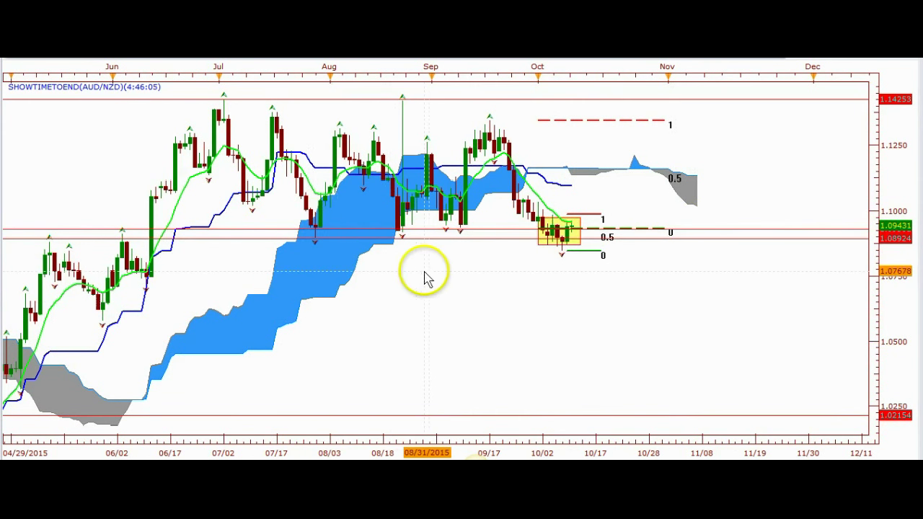
Extend the yellow October consolidation rectangle on the AUD/NZD chart to about 8 November 2015.
{"action": "scroll", "coordinate": [450, 256], "scroll_direction": "up", "scroll_amount": 1}
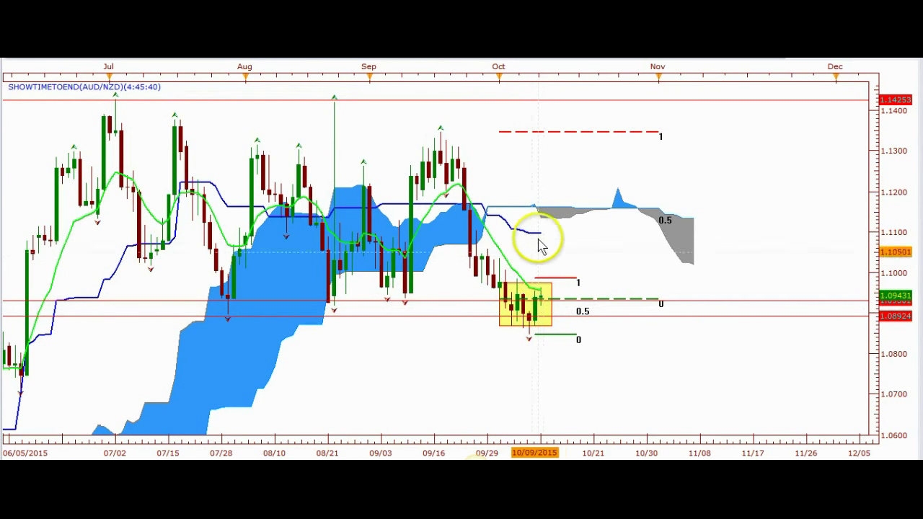
{"action": "scroll", "coordinate": [542, 295], "scroll_direction": "up", "scroll_amount": 1}
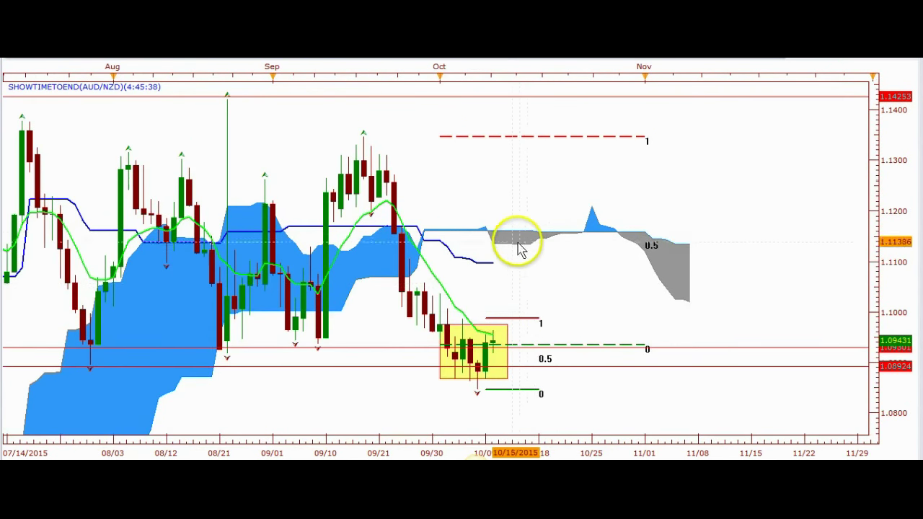
{"action": "left_click_drag", "start_coordinate": [507, 325], "coordinate": [696, 324]}
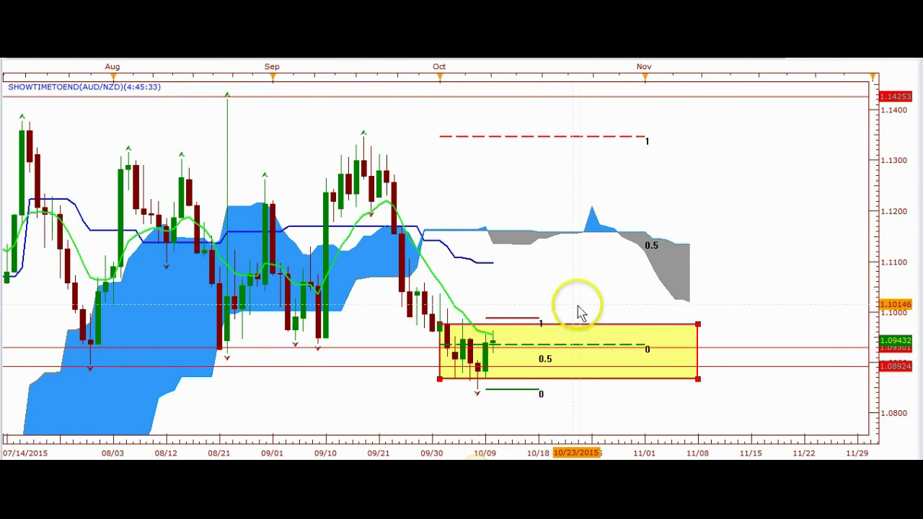
Examine the AUD/NZD daily history back to early 2014 against the extended range and the horizontal levels.
{"action": "scroll", "coordinate": [576, 404], "scroll_direction": "down", "scroll_amount": 3}
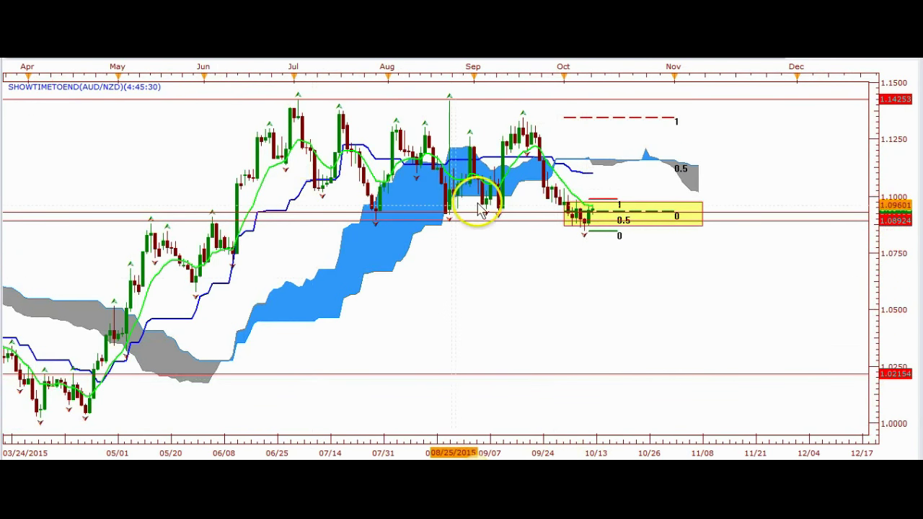
{"action": "scroll", "coordinate": [515, 280], "scroll_direction": "down", "scroll_amount": 1}
{"action": "scroll", "coordinate": [515, 279], "scroll_direction": "down", "scroll_amount": 1}
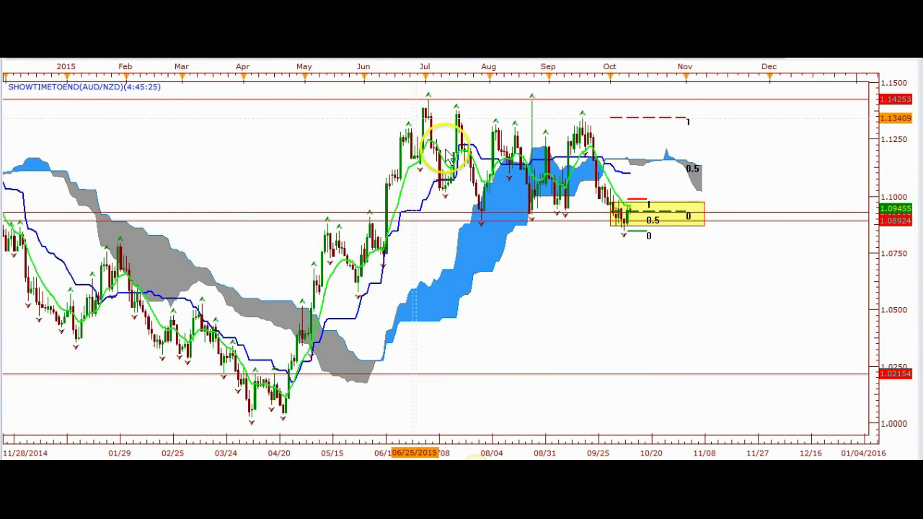
{"action": "scroll", "coordinate": [448, 154], "scroll_direction": "down", "scroll_amount": 3}
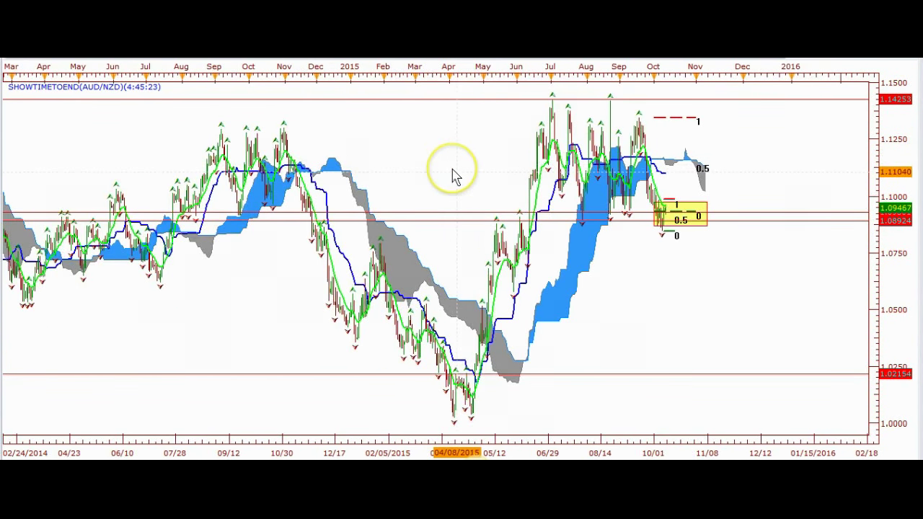
{"action": "scroll", "coordinate": [454, 176], "scroll_direction": "up", "scroll_amount": 5}
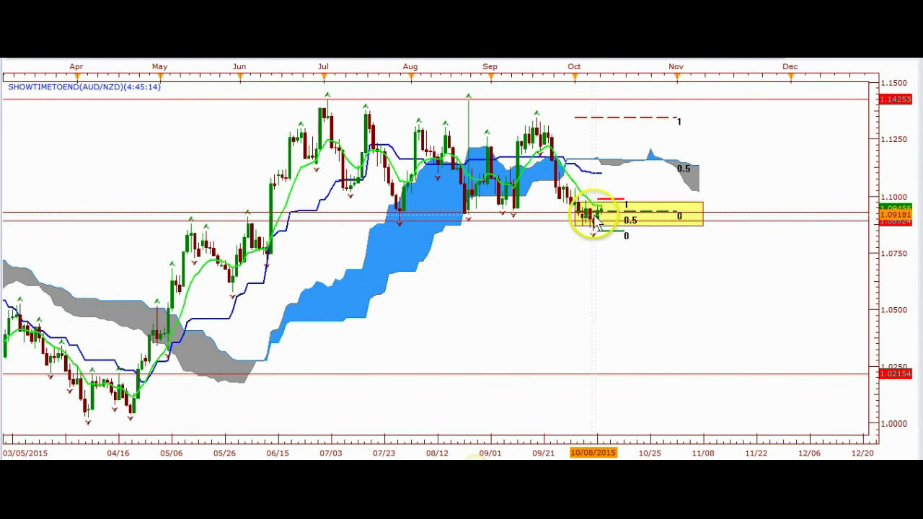
{"action": "scroll", "coordinate": [504, 235], "scroll_direction": "up", "scroll_amount": 3}
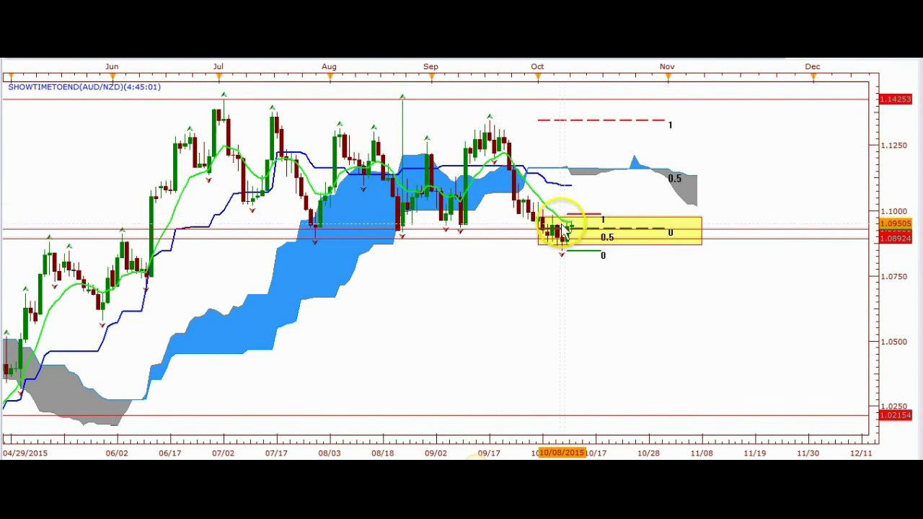
Return the AUD/NZD chart to the daily timeframe and show July to November 2015 with the whole yellow range in view.
{"action": "scroll", "coordinate": [540, 232], "scroll_direction": "up", "scroll_amount": 1}
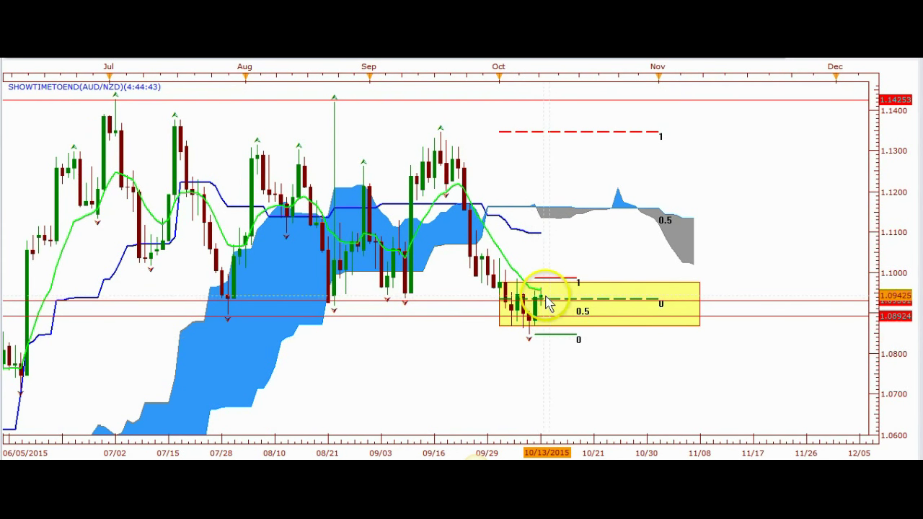
{"action": "scroll", "coordinate": [546, 297], "scroll_direction": "down", "scroll_amount": 2}
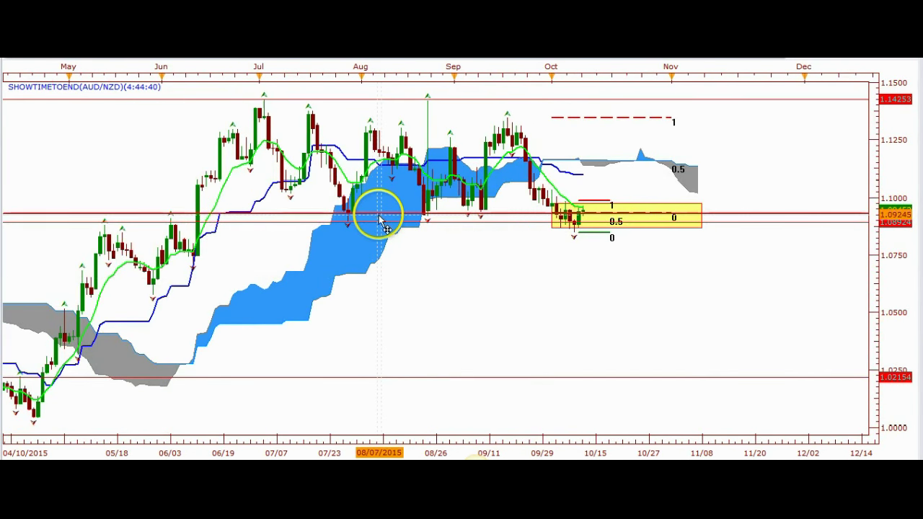
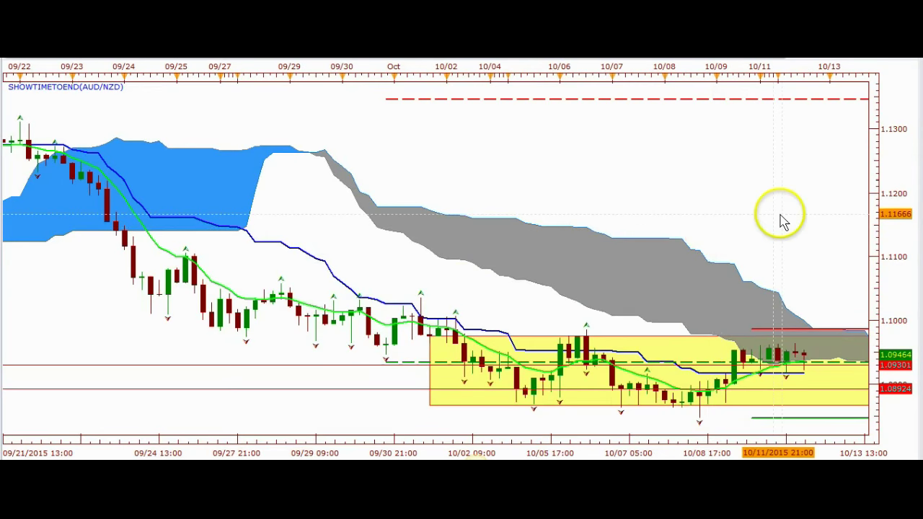
{"action": "left_click", "coordinate": [108, 59]}
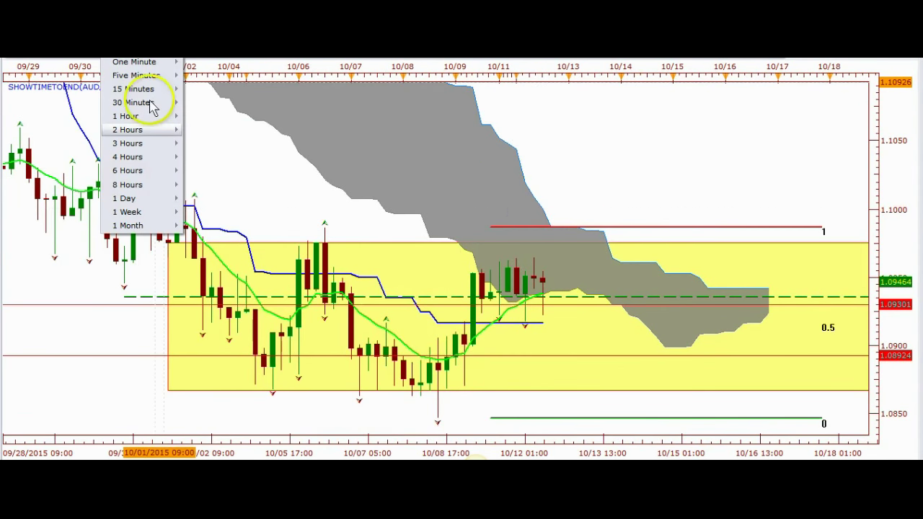
{"action": "left_click", "coordinate": [123, 200]}
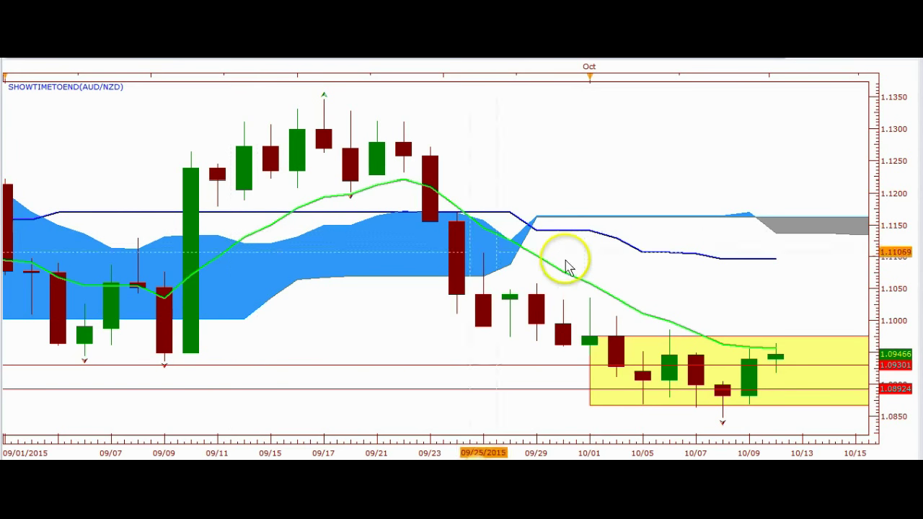
{"action": "scroll", "coordinate": [608, 298], "scroll_direction": "down", "scroll_amount": 2}
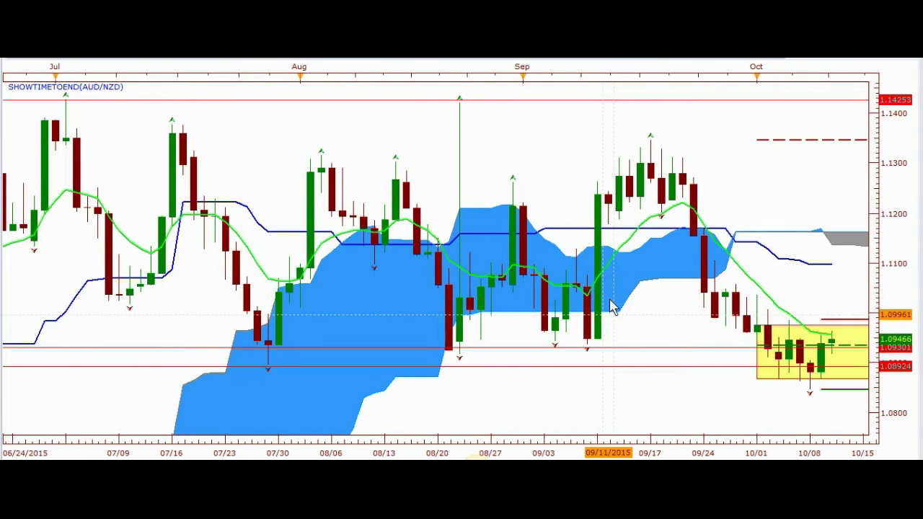
{"action": "scroll", "coordinate": [788, 367], "scroll_direction": "down", "scroll_amount": 1}
{"action": "left_click_drag", "start_coordinate": [774, 335], "coordinate": [449, 339]}
{"action": "left_click", "coordinate": [524, 369]}
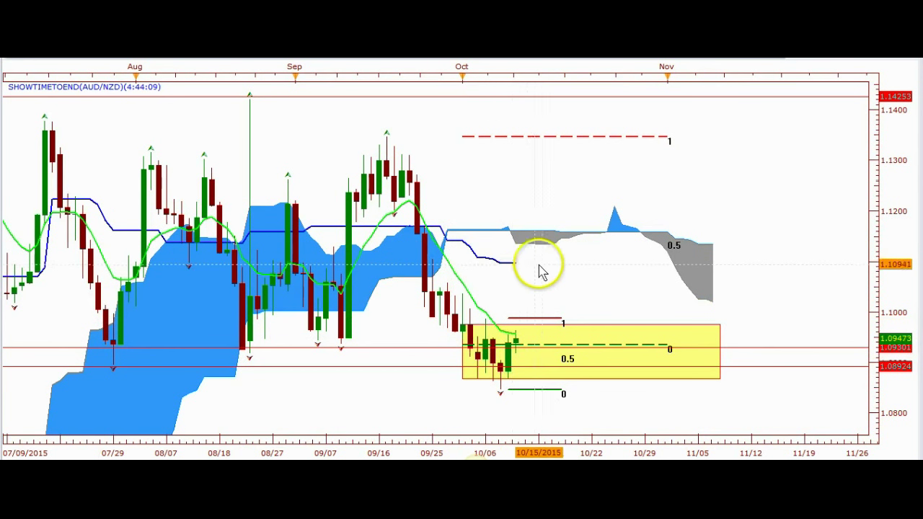
Add a blue horizontal line at 1.10968 on the AUD/NZD daily chart, level with the end of the dark blue indicator line.
{"action": "right_click", "coordinate": [651, 85]}
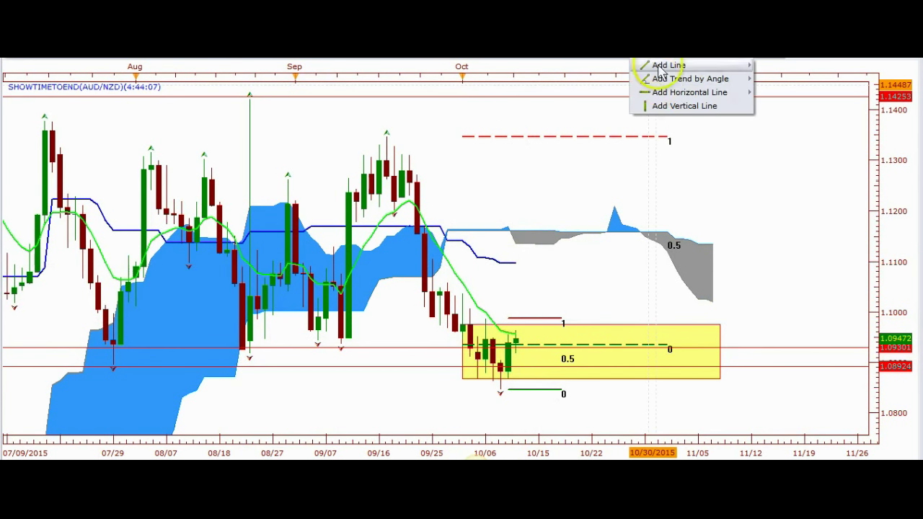
{"action": "left_click", "coordinate": [655, 91]}
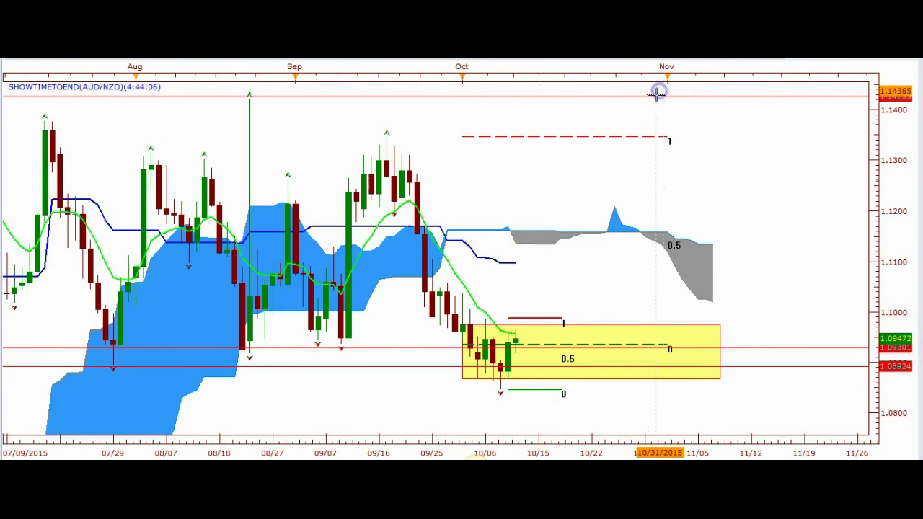
{"action": "left_click", "coordinate": [526, 263]}
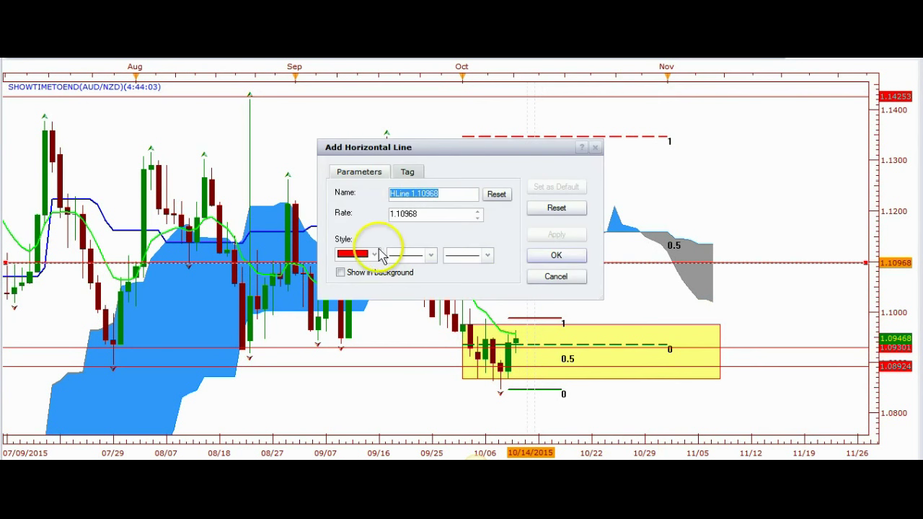
{"action": "left_click", "coordinate": [374, 255]}
{"action": "left_click", "coordinate": [405, 301]}
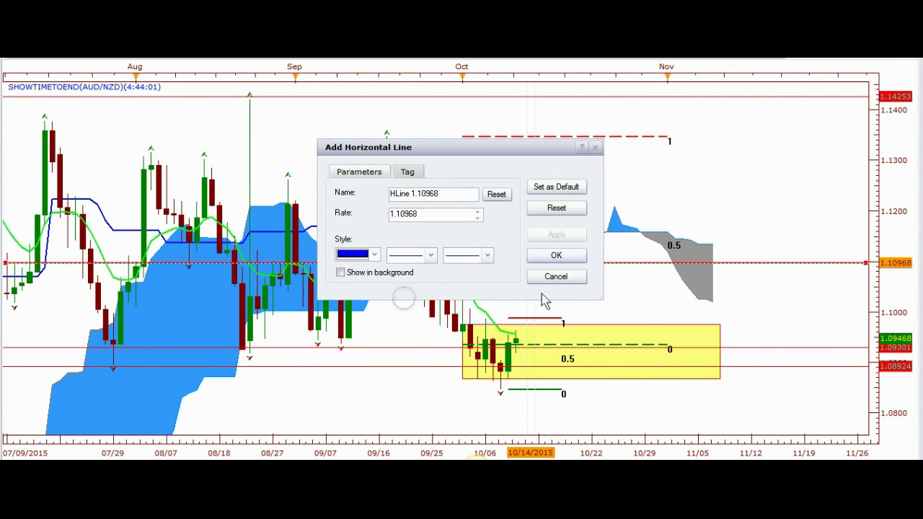
{"action": "left_click", "coordinate": [556, 255]}
{"action": "left_click", "coordinate": [685, 208]}
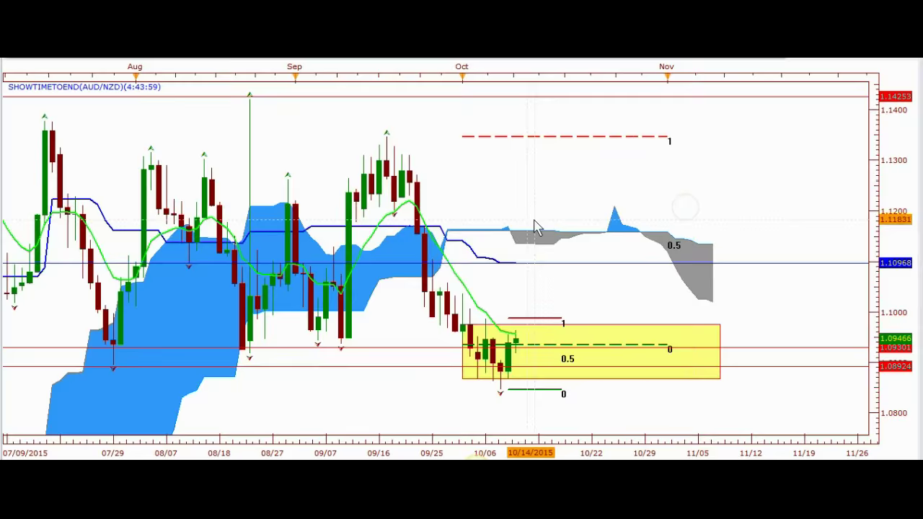
Switch AUD/NZD to the 4-hour timeframe and examine the September decline against the cloud, yellow range and 1.10968 level.
{"action": "scroll", "coordinate": [532, 254], "scroll_direction": "down", "scroll_amount": 2}
{"action": "left_click", "coordinate": [144, 60]}
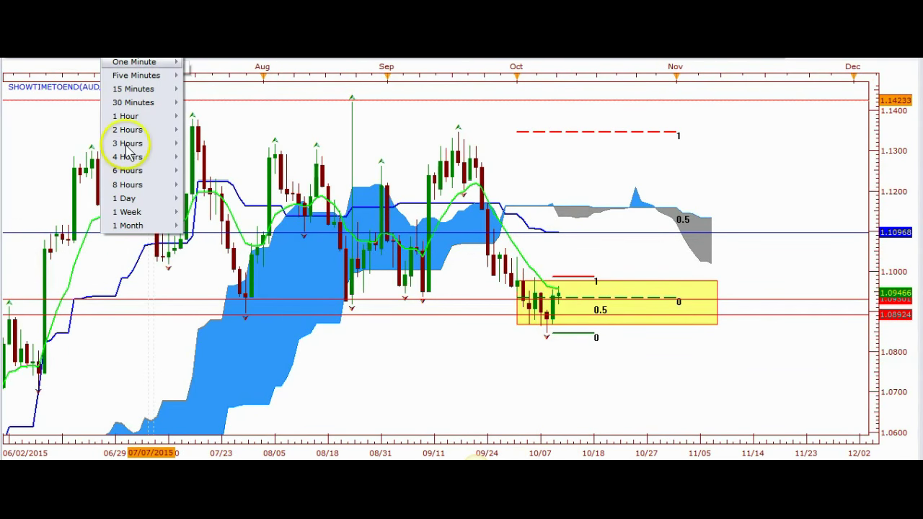
{"action": "left_click", "coordinate": [125, 160]}
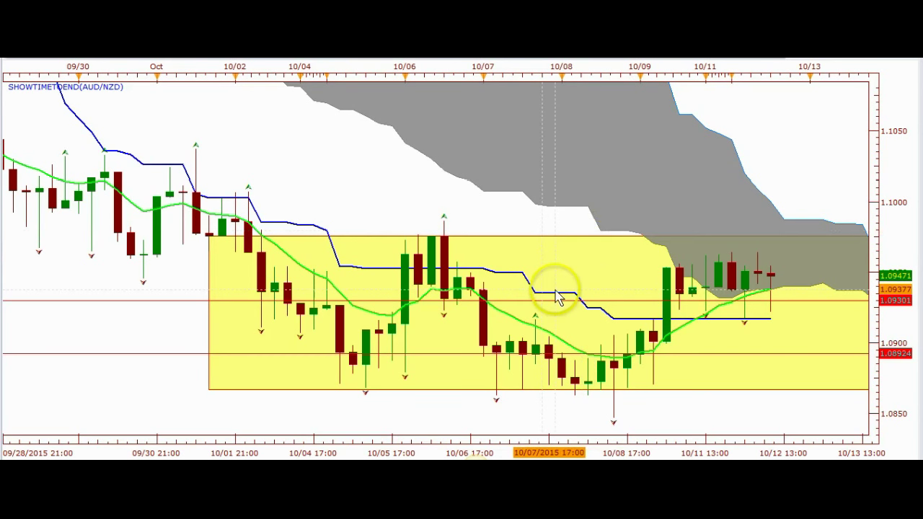
{"action": "scroll", "coordinate": [677, 349], "scroll_direction": "down", "scroll_amount": 1}
{"action": "scroll", "coordinate": [678, 351], "scroll_direction": "down", "scroll_amount": 1}
{"action": "left_click_drag", "start_coordinate": [799, 305], "coordinate": [488, 307]}
{"action": "scroll", "coordinate": [461, 312], "scroll_direction": "down", "scroll_amount": 1}
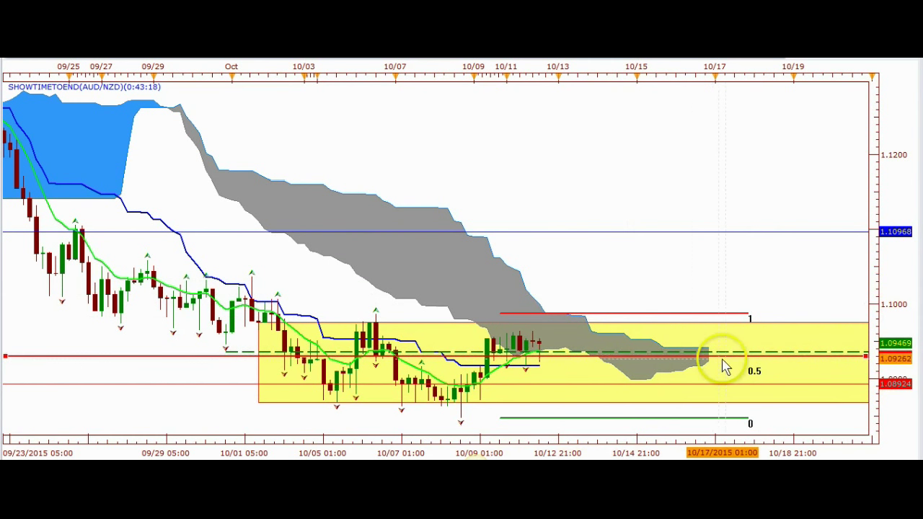
{"action": "scroll", "coordinate": [733, 391], "scroll_direction": "down", "scroll_amount": 1}
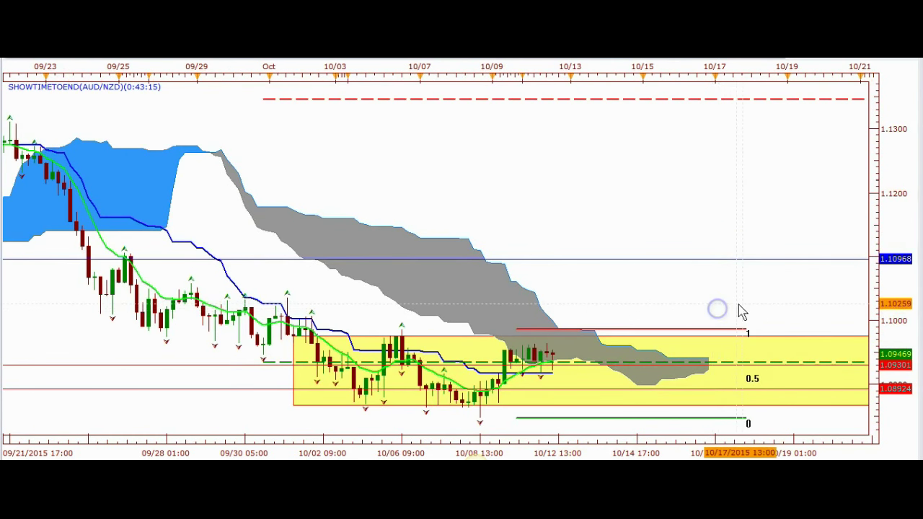
{"action": "scroll", "coordinate": [749, 321], "scroll_direction": "down", "scroll_amount": 2}
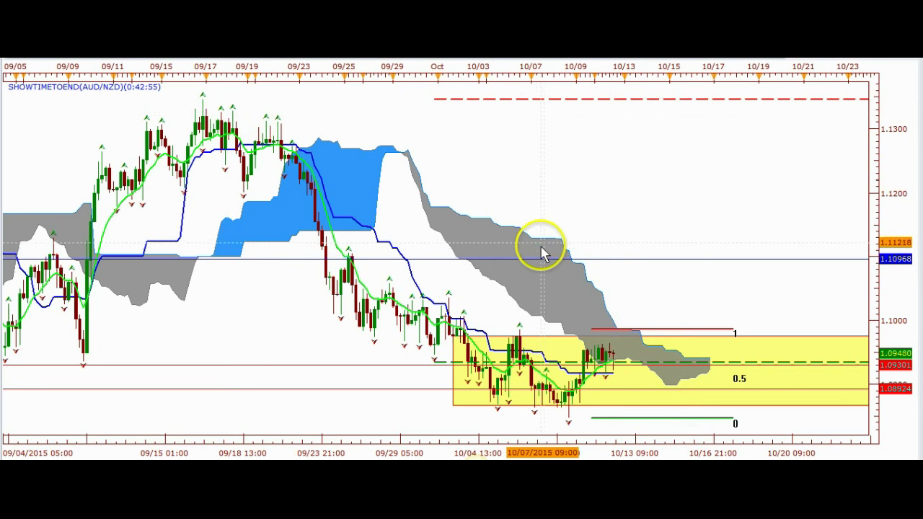
{"action": "scroll", "coordinate": [545, 258], "scroll_direction": "down", "scroll_amount": 1}
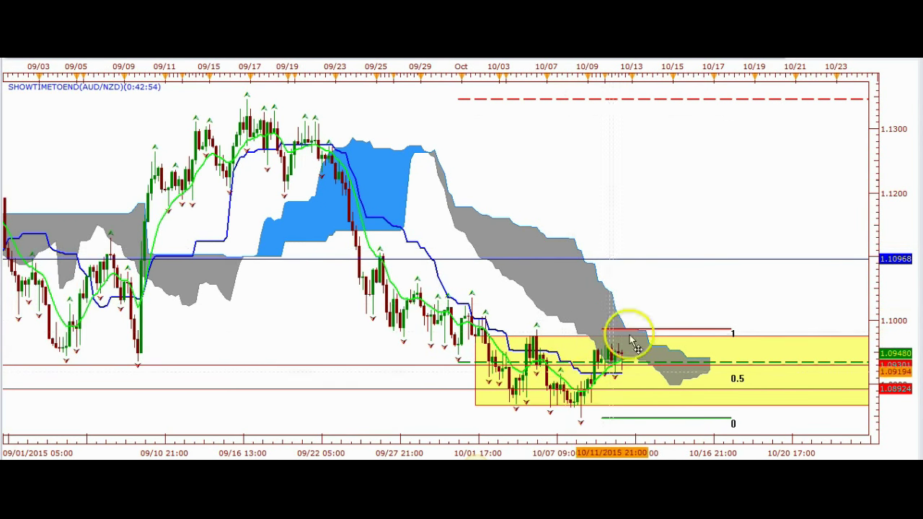
{"action": "left_click_drag", "start_coordinate": [647, 353], "coordinate": [595, 379]}
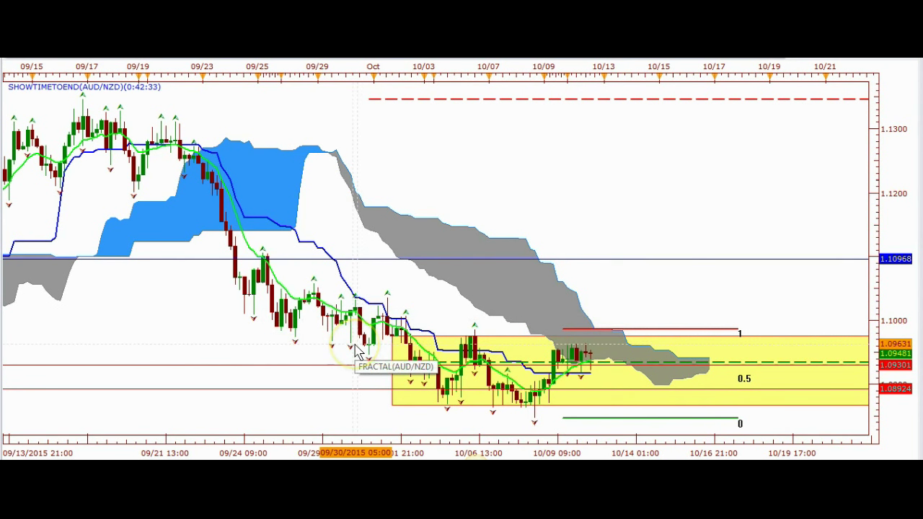
Add a red horizontal line at 1.09609 across the upper part of the yellow range on the AUD/NZD 4-hour chart.
{"action": "left_click", "coordinate": [679, 58]}
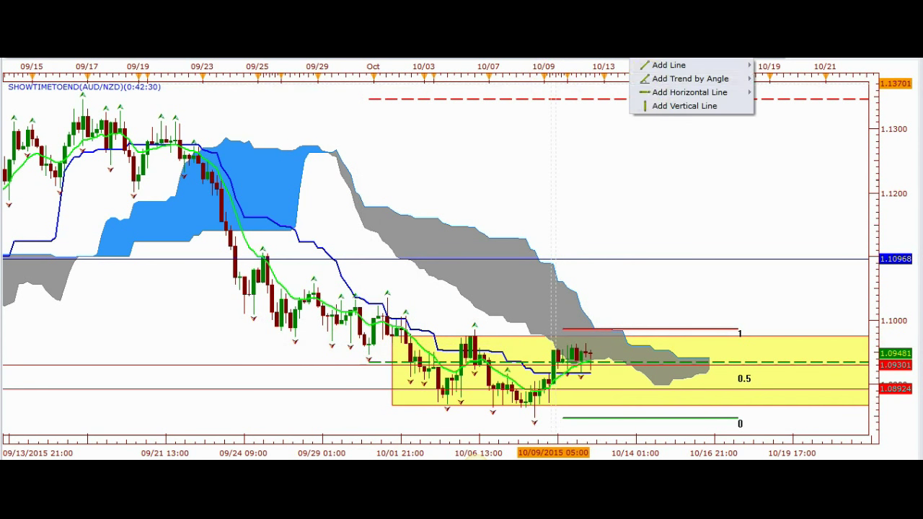
{"action": "left_click", "coordinate": [653, 93]}
{"action": "left_click", "coordinate": [358, 347]}
{"action": "left_click", "coordinate": [529, 258]}
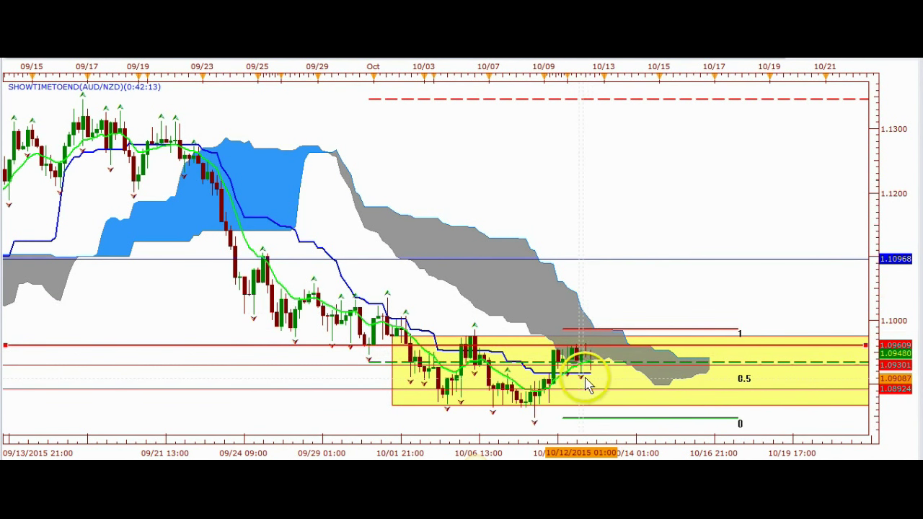
Review the new level on the 4-hour chart, then show AUD/NZD on the daily timeframe from May to November 2015.
{"action": "left_click_drag", "start_coordinate": [627, 452], "coordinate": [528, 382]}
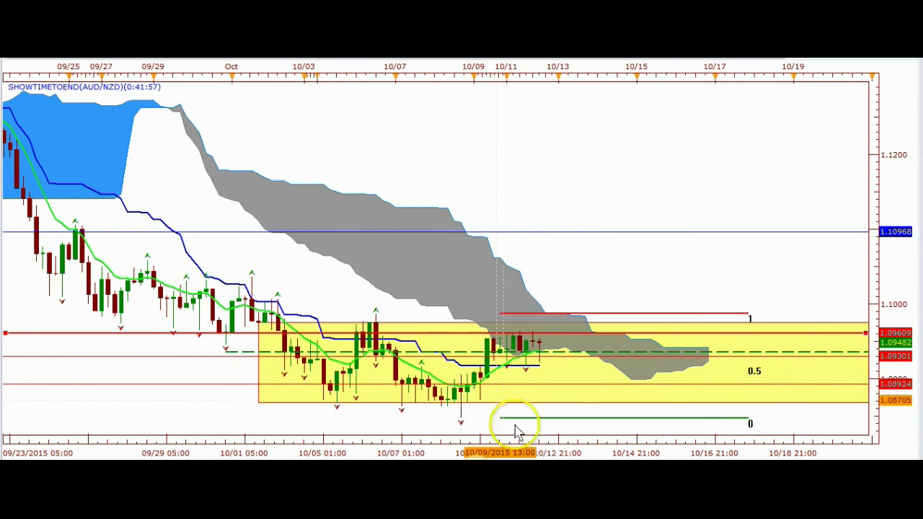
{"action": "scroll", "coordinate": [77, 86], "scroll_direction": "down", "scroll_amount": 1}
{"action": "left_click", "coordinate": [115, 55]}
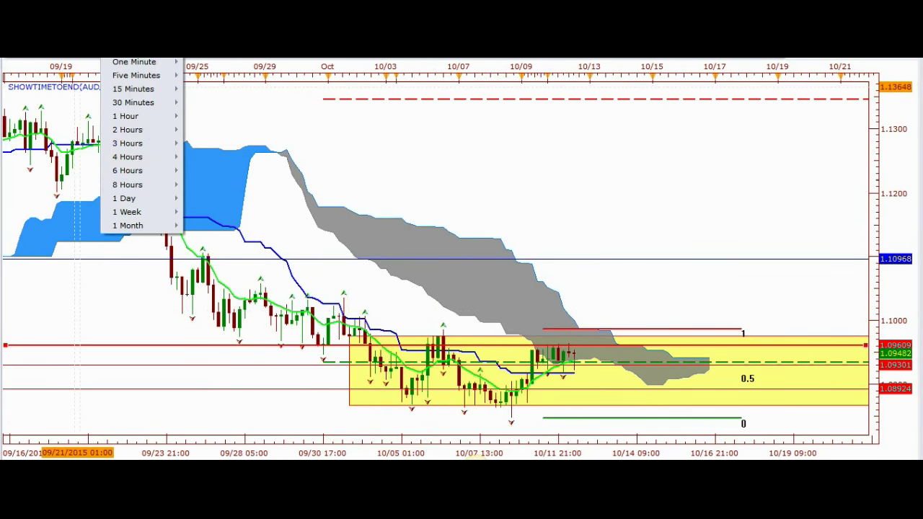
{"action": "left_click", "coordinate": [126, 199]}
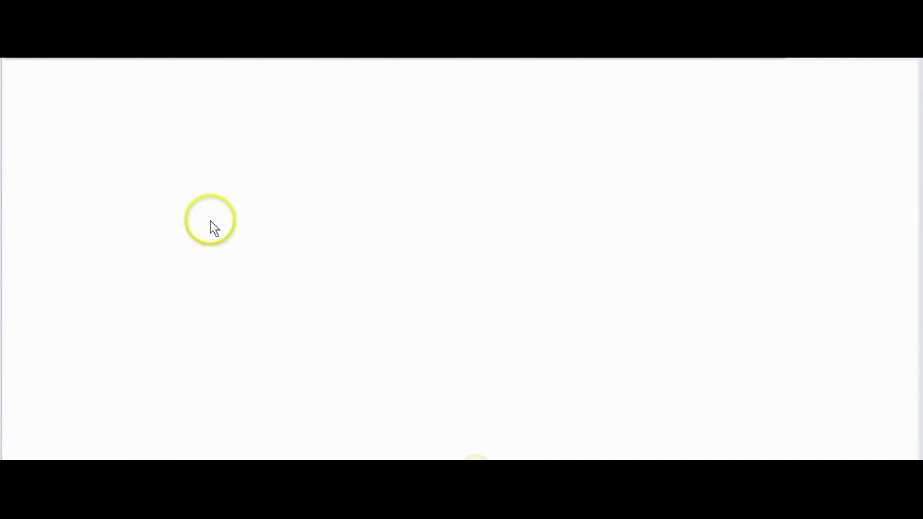
{"action": "key", "text": "minus"}
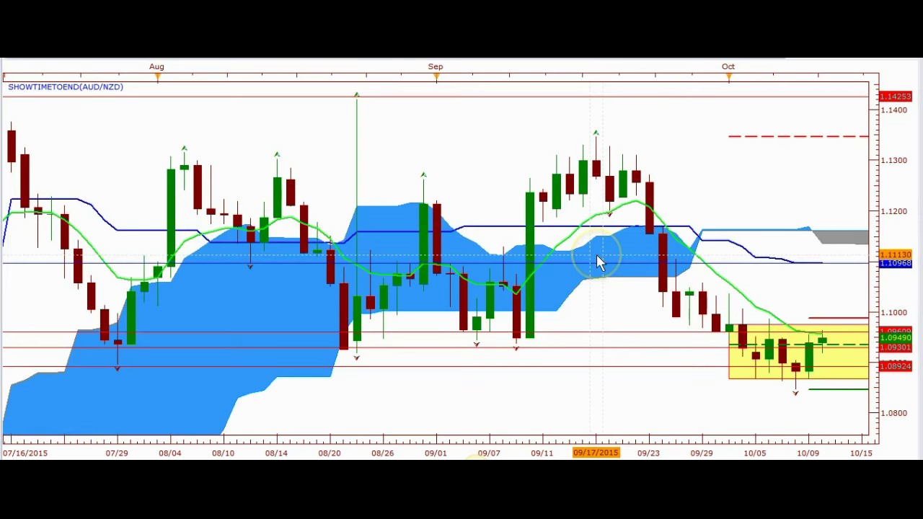
{"action": "key", "text": "minus"}
{"action": "key", "text": "minus"}
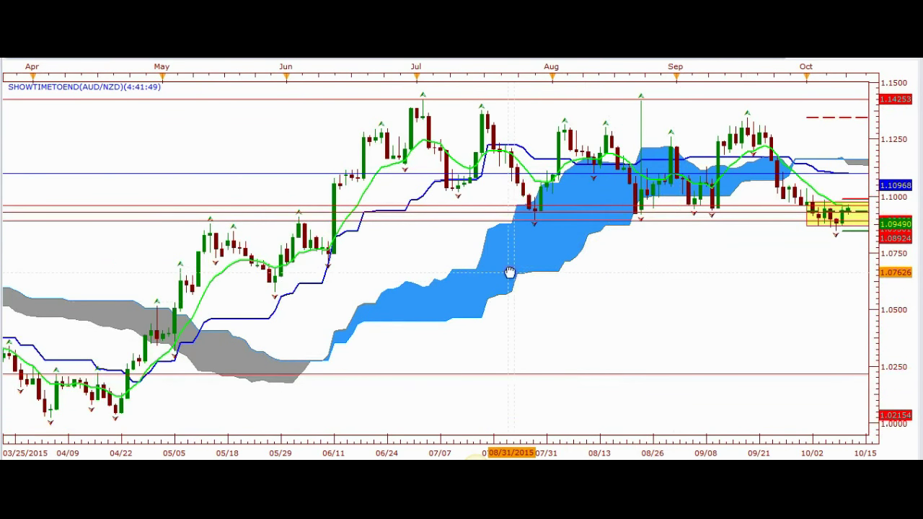
{"action": "left_click_drag", "start_coordinate": [509, 273], "coordinate": [274, 223]}
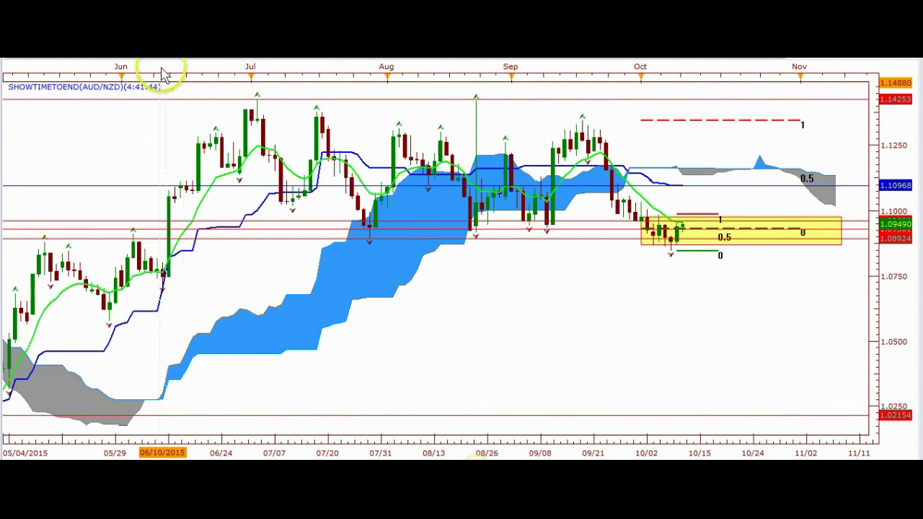
Switch AUD/NZD to the 4-hour timeframe again and inspect the latest October candles between the marked levels and the cloud.
{"action": "left_click", "coordinate": [112, 59]}
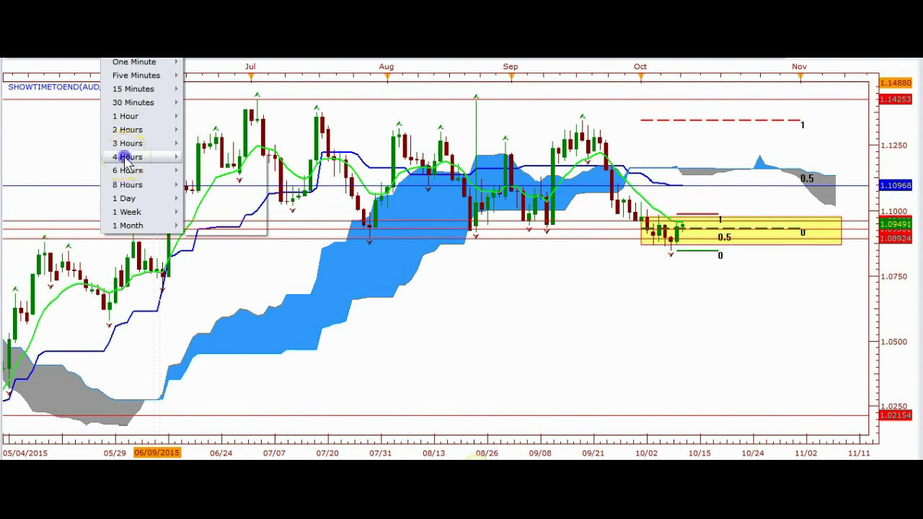
{"action": "left_click", "coordinate": [125, 158]}
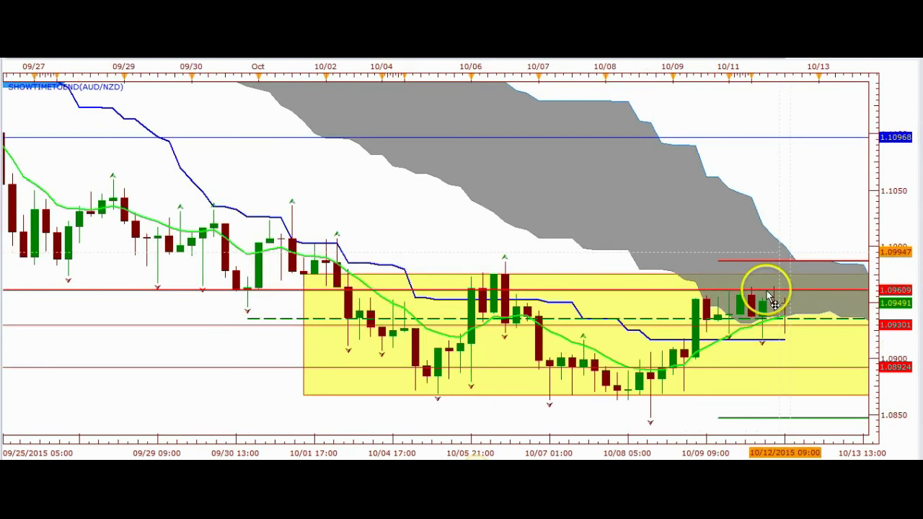
{"action": "left_click_drag", "start_coordinate": [799, 212], "coordinate": [605, 220]}
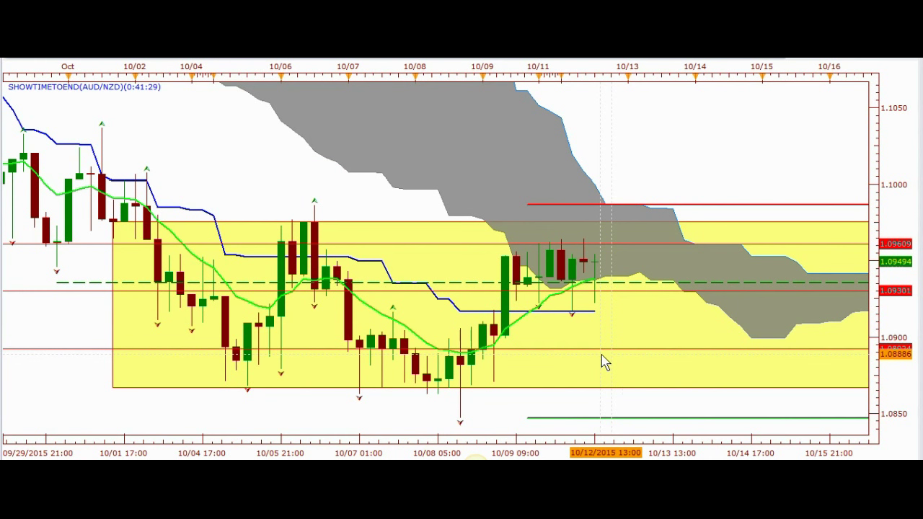
{"action": "scroll", "coordinate": [622, 325], "scroll_direction": "down", "scroll_amount": 2}
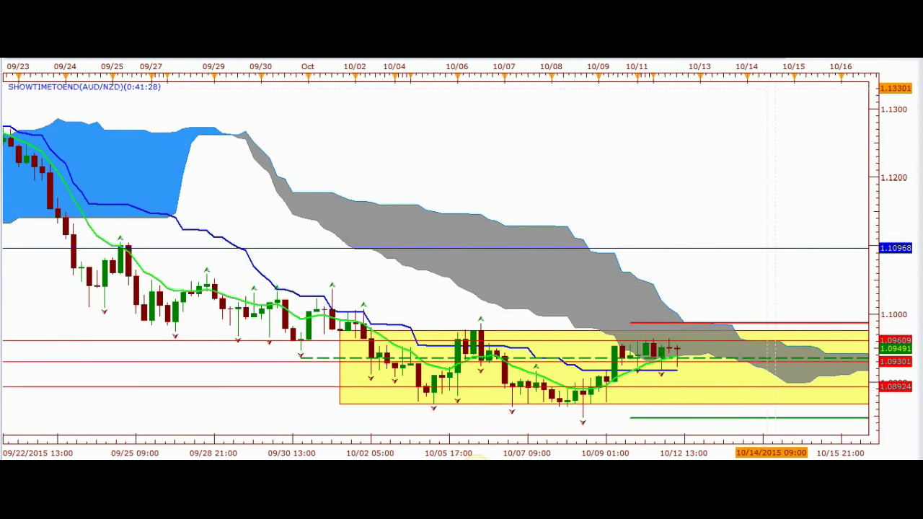
Switch to the AUD/USD daily chart and show its price action since June 2015 against the horizontal levels and cloud.
{"action": "left_click", "coordinate": [914, 59]}
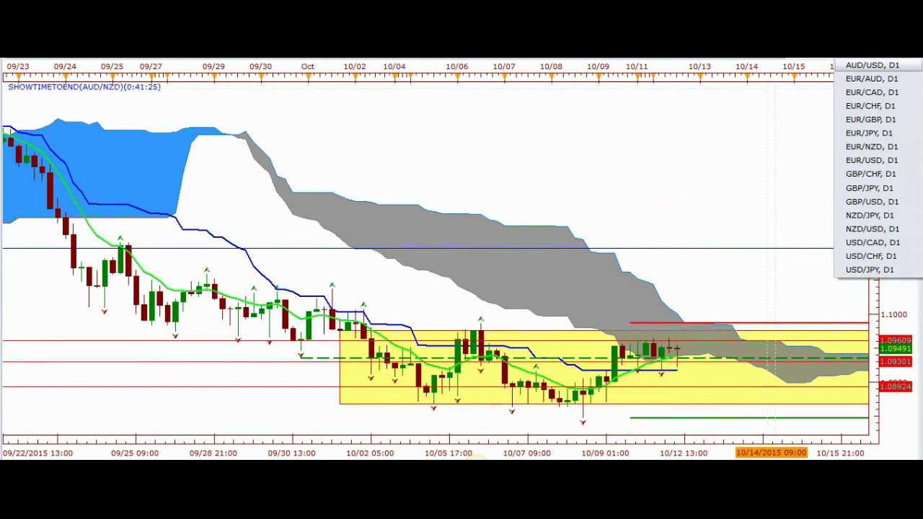
{"action": "left_click", "coordinate": [859, 66]}
{"action": "key", "text": "plus"}
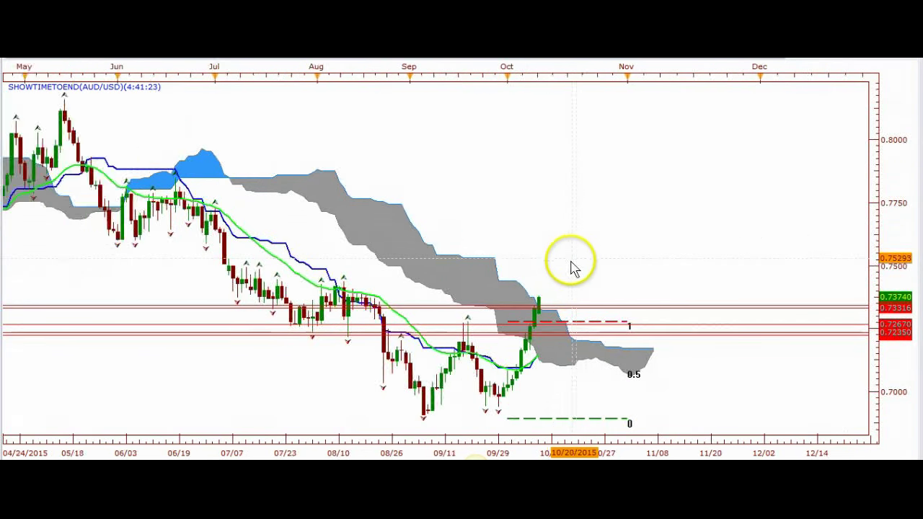
{"action": "scroll", "coordinate": [570, 261], "scroll_direction": "up", "scroll_amount": 1}
{"action": "key", "text": "plus"}
{"action": "key", "text": "plus"}
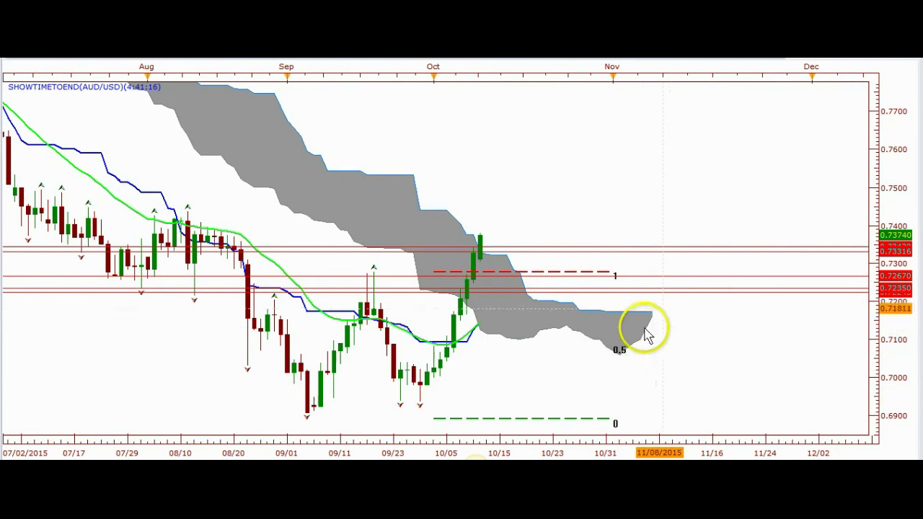
{"action": "key", "text": "minus"}
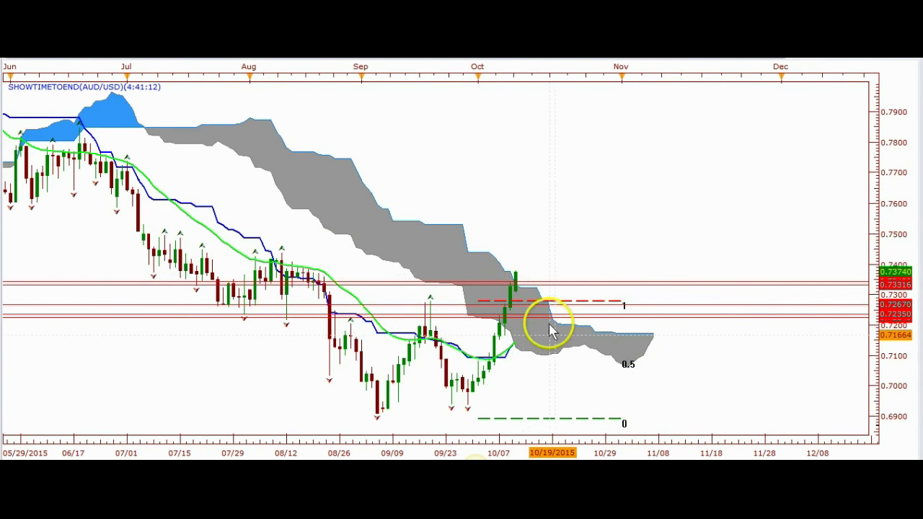
Switch AUD/USD from the daily to the 4-hour timeframe and show the latest October candles with the cloud projected ahead.
{"action": "key", "text": "minus"}
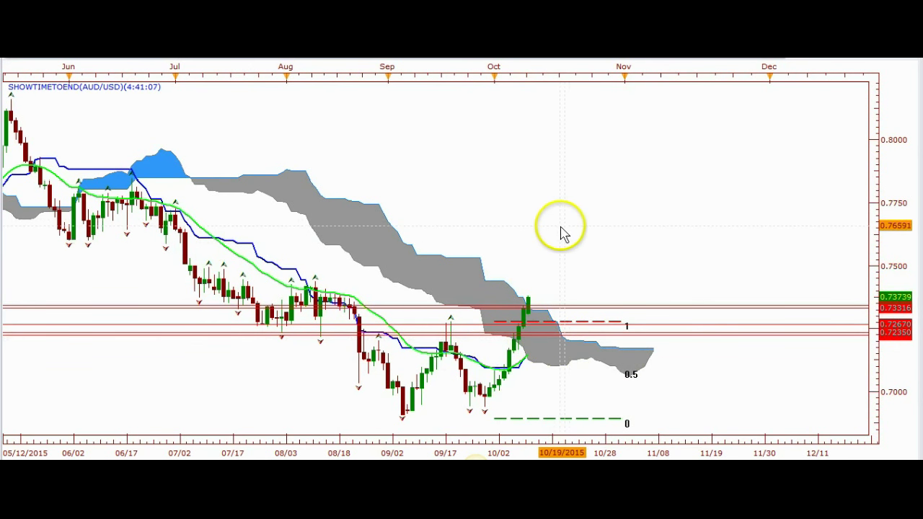
{"action": "key", "text": "plus"}
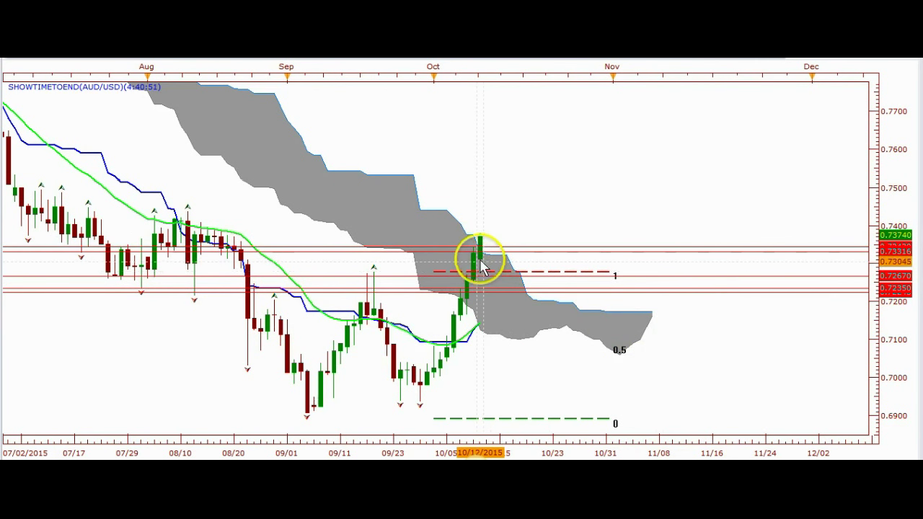
{"action": "scroll", "coordinate": [510, 273], "scroll_direction": "down", "scroll_amount": 1}
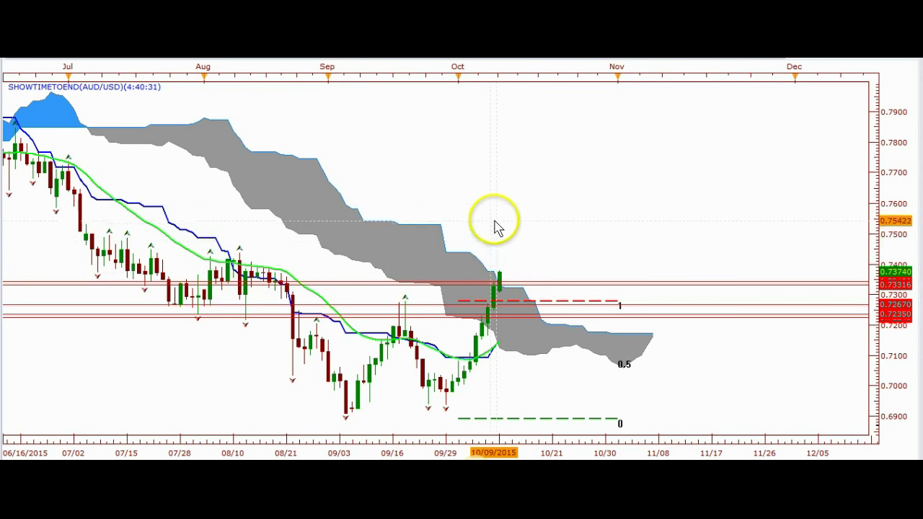
{"action": "scroll", "coordinate": [494, 226], "scroll_direction": "up", "scroll_amount": 1}
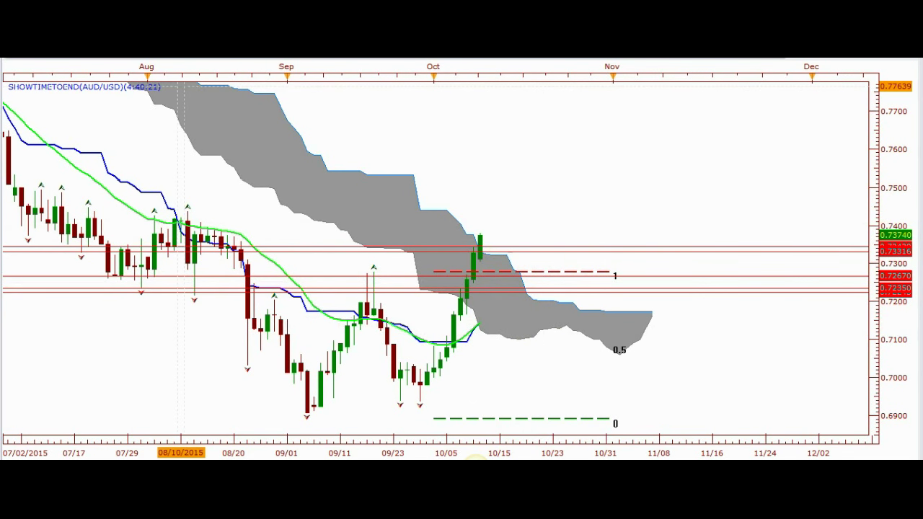
{"action": "right_click", "coordinate": [180, 87]}
{"action": "mouse_move", "coordinate": [127, 158]}
{"action": "left_click", "coordinate": [249, 227]}
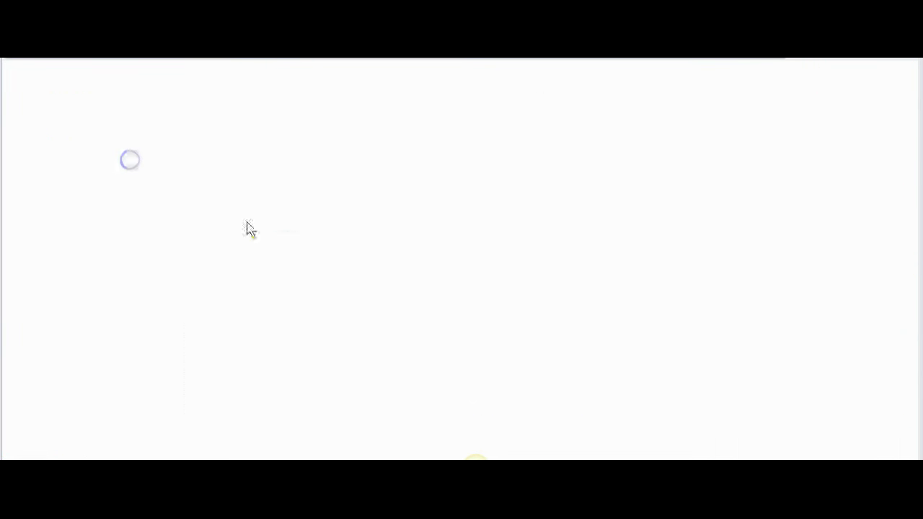
{"action": "scroll", "coordinate": [642, 253], "scroll_direction": "down", "scroll_amount": 3}
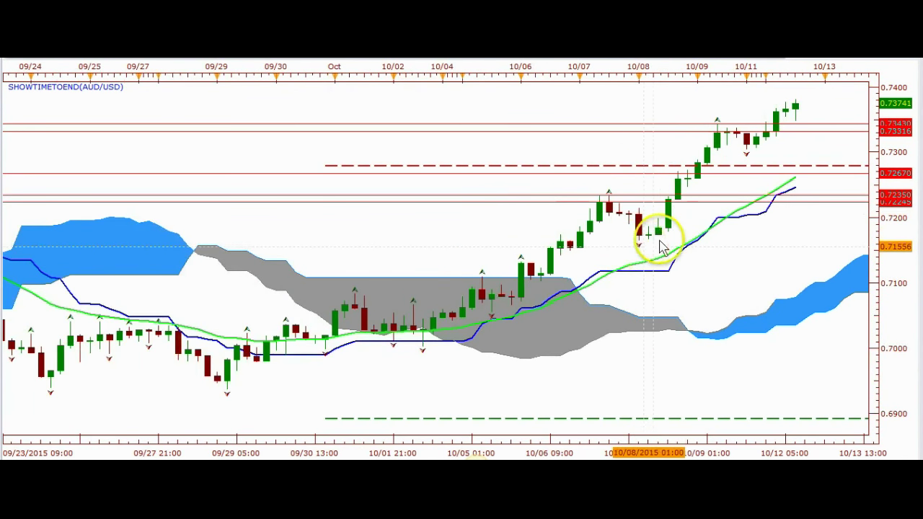
{"action": "scroll", "coordinate": [660, 240], "scroll_direction": "down", "scroll_amount": 1}
{"action": "left_click_drag", "start_coordinate": [790, 240], "coordinate": [563, 256]}
{"action": "scroll", "coordinate": [562, 256], "scroll_direction": "down", "scroll_amount": 1}
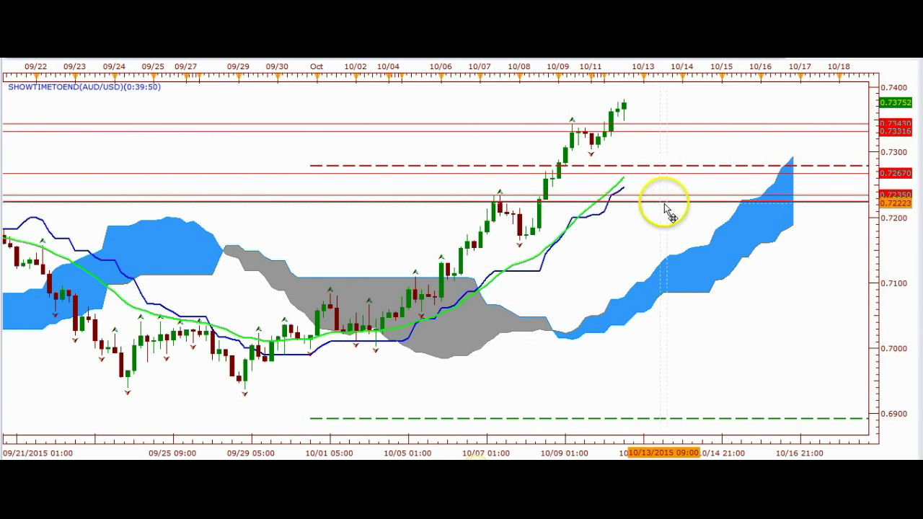
Examine AUD/USD 4-hour price action since late summer against the red horizontal levels, moving averages and cloud.
{"action": "scroll", "coordinate": [608, 206], "scroll_direction": "down", "scroll_amount": 2}
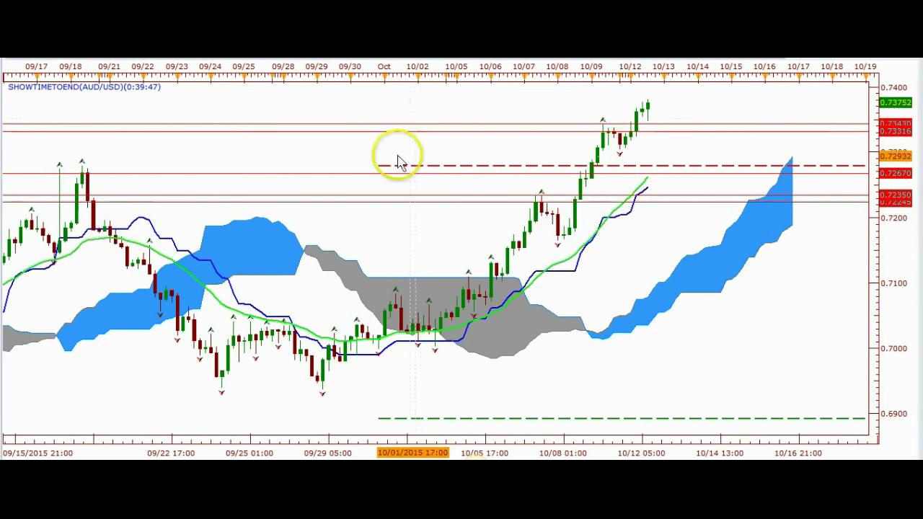
{"action": "scroll", "coordinate": [652, 288], "scroll_direction": "down", "scroll_amount": 2}
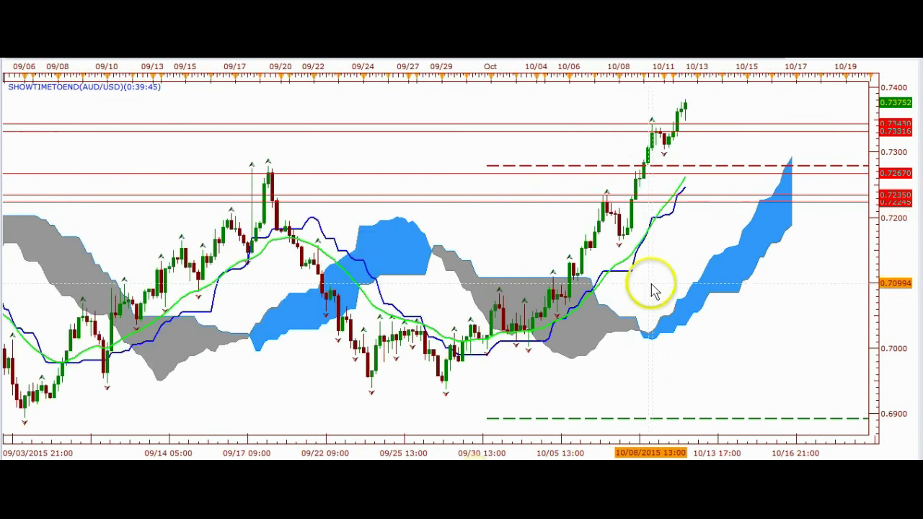
{"action": "scroll", "coordinate": [653, 288], "scroll_direction": "down", "scroll_amount": 2}
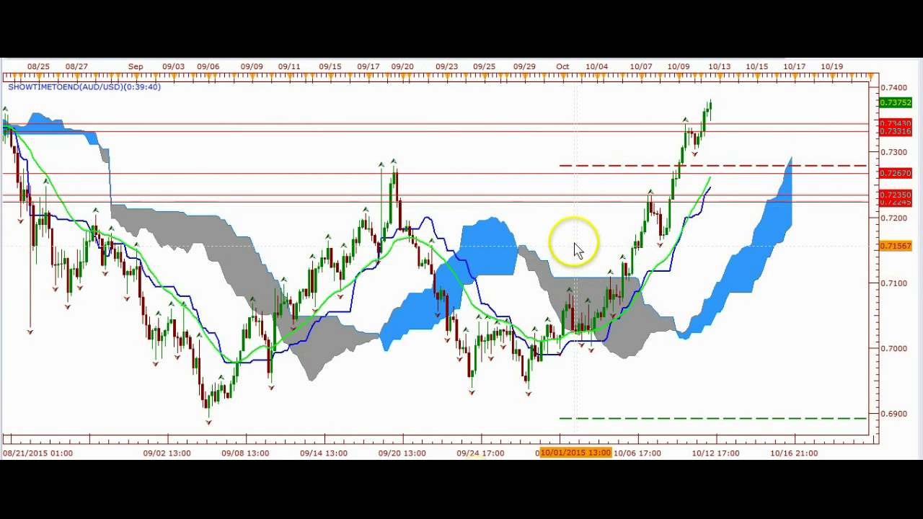
{"action": "scroll", "coordinate": [576, 245], "scroll_direction": "up", "scroll_amount": 1}
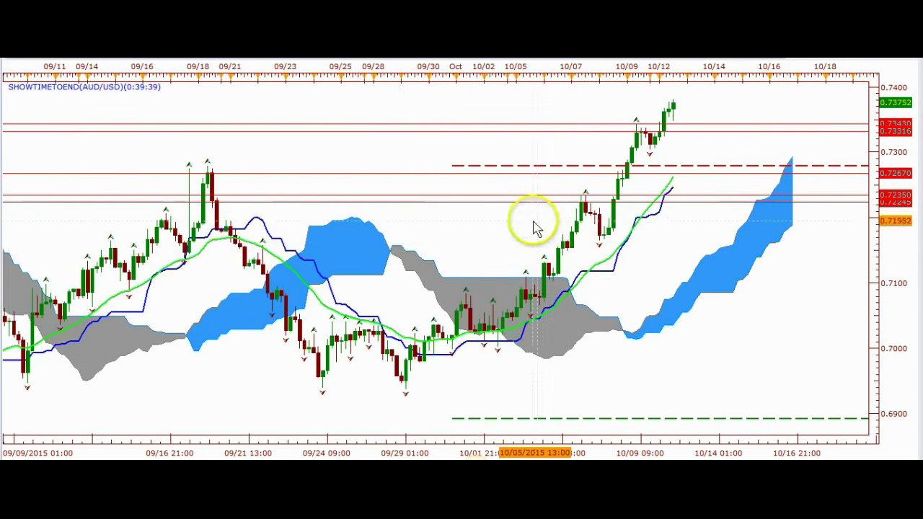
{"action": "scroll", "coordinate": [361, 217], "scroll_direction": "up", "scroll_amount": 1}
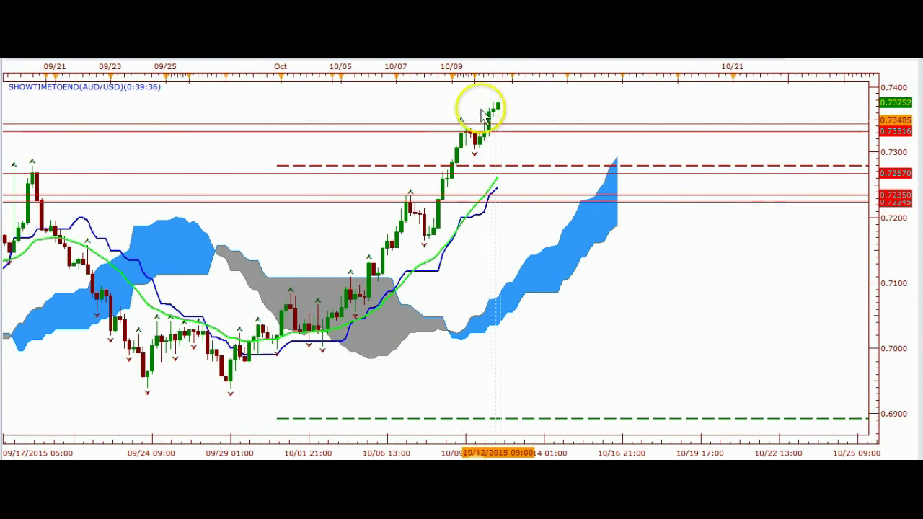
{"action": "left_click", "coordinate": [555, 177]}
{"action": "left_click", "coordinate": [555, 189]}
{"action": "left_click", "coordinate": [542, 133]}
{"action": "left_click", "coordinate": [497, 118]}
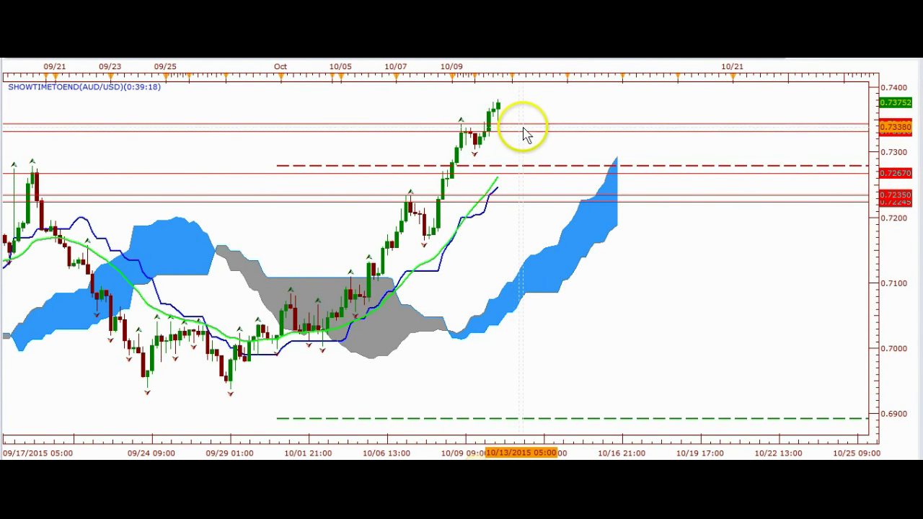
{"action": "scroll", "coordinate": [569, 137], "scroll_direction": "down", "scroll_amount": 4}
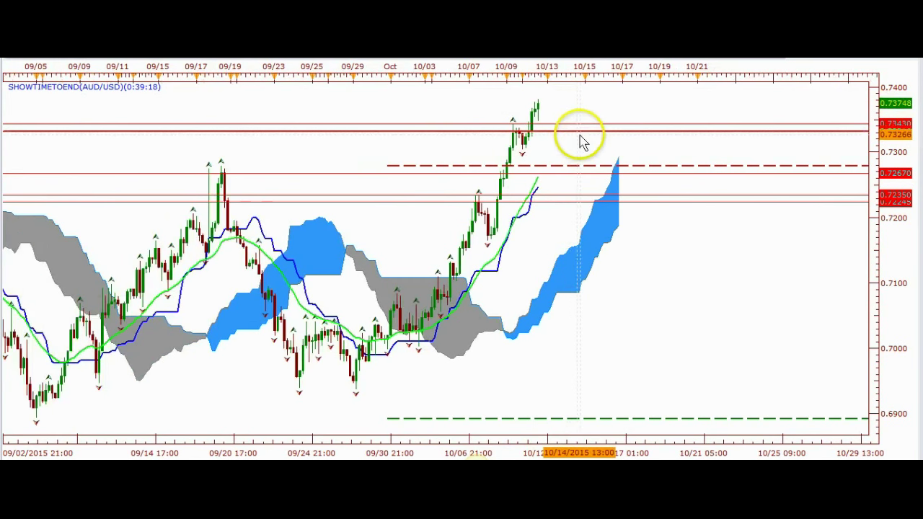
{"action": "scroll", "coordinate": [587, 142], "scroll_direction": "down", "scroll_amount": 3}
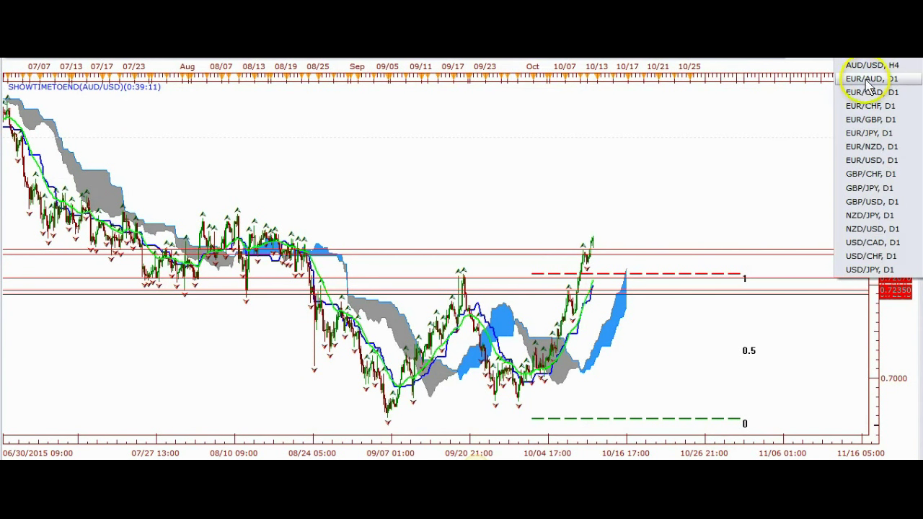
Switch to the EUR/AUD daily chart and inspect its yellow consolidation range, red levels and cloud over the past year.
{"action": "left_click", "coordinate": [869, 81]}
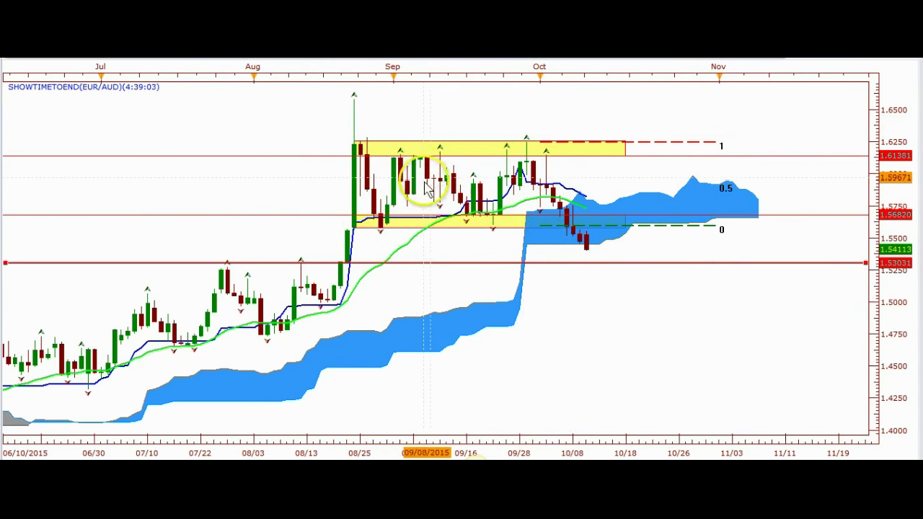
{"action": "scroll", "coordinate": [487, 197], "scroll_direction": "down", "scroll_amount": 5}
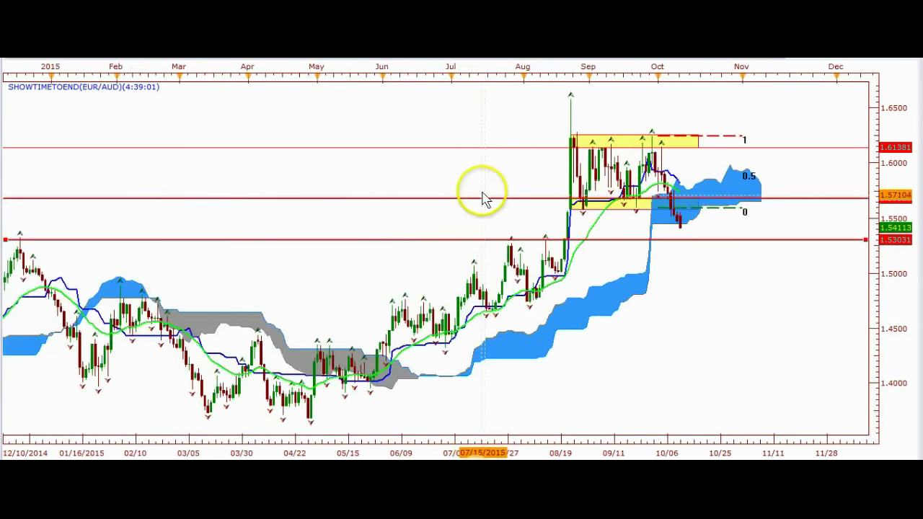
{"action": "scroll", "coordinate": [483, 198], "scroll_direction": "down", "scroll_amount": 3}
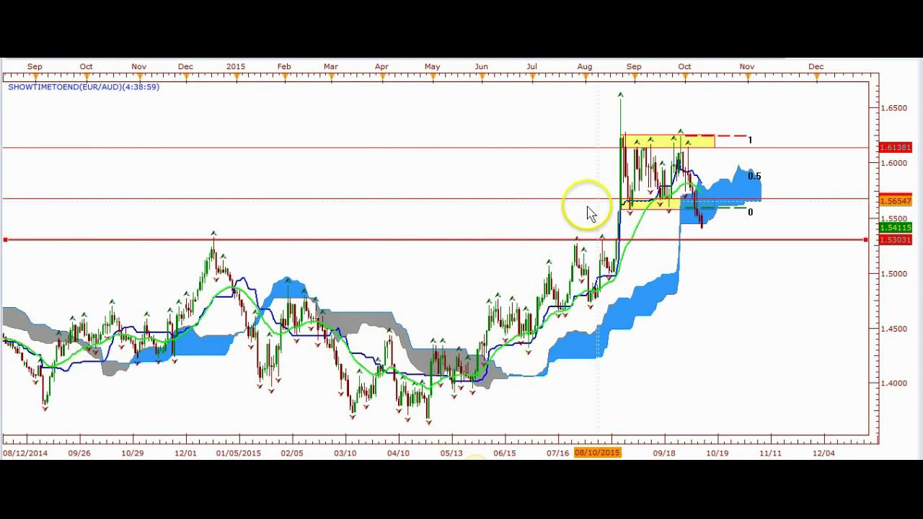
{"action": "left_click_drag", "start_coordinate": [560, 212], "coordinate": [474, 214]}
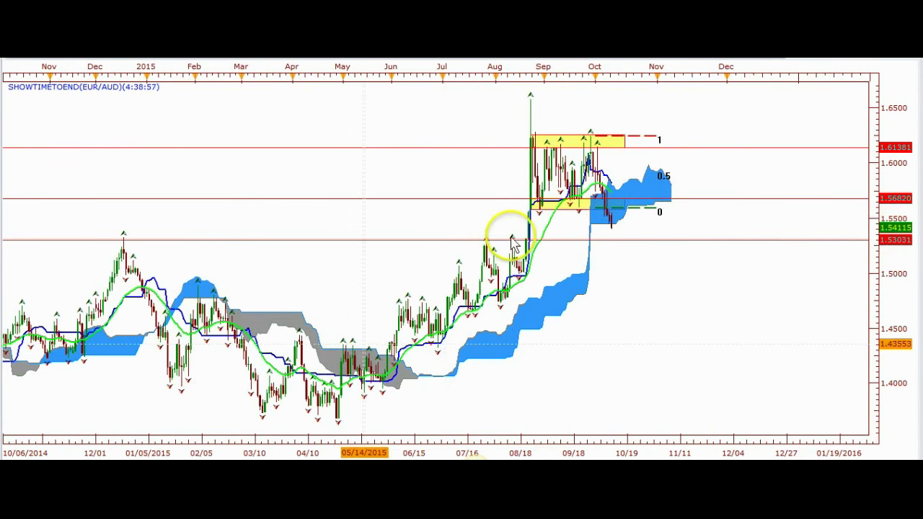
{"action": "left_click", "coordinate": [609, 199]}
{"action": "left_click", "coordinate": [611, 203]}
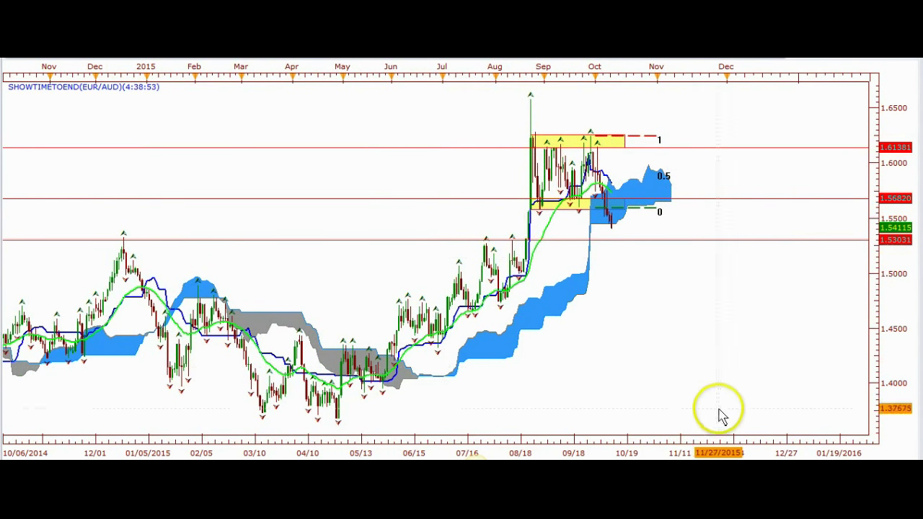
{"action": "scroll", "coordinate": [671, 368], "scroll_direction": "down", "scroll_amount": 2}
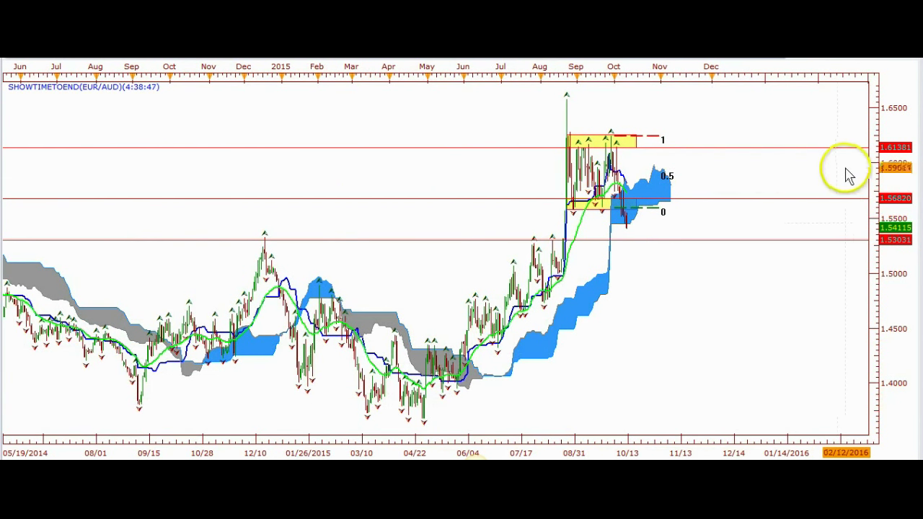
{"action": "scroll", "coordinate": [624, 336], "scroll_direction": "up", "scroll_amount": 2}
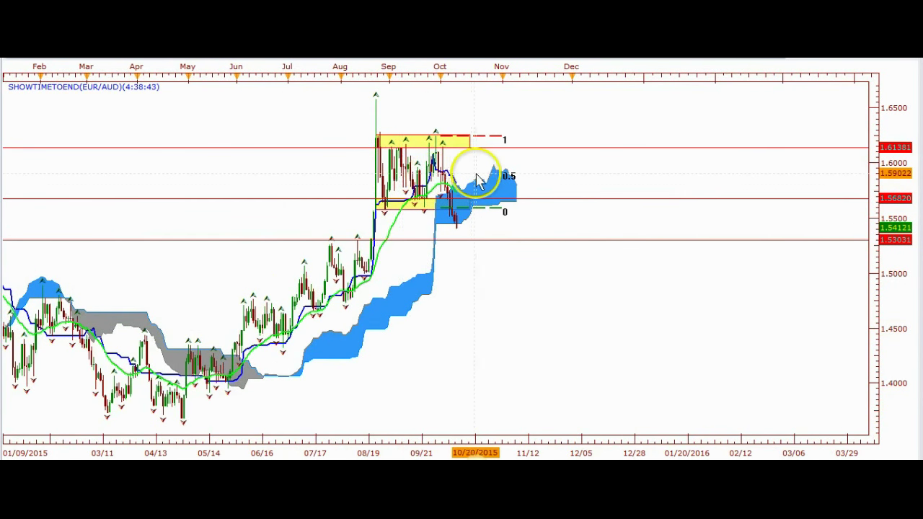
{"action": "scroll", "coordinate": [422, 167], "scroll_direction": "up", "scroll_amount": 1}
{"action": "scroll", "coordinate": [457, 252], "scroll_direction": "up", "scroll_amount": 3}
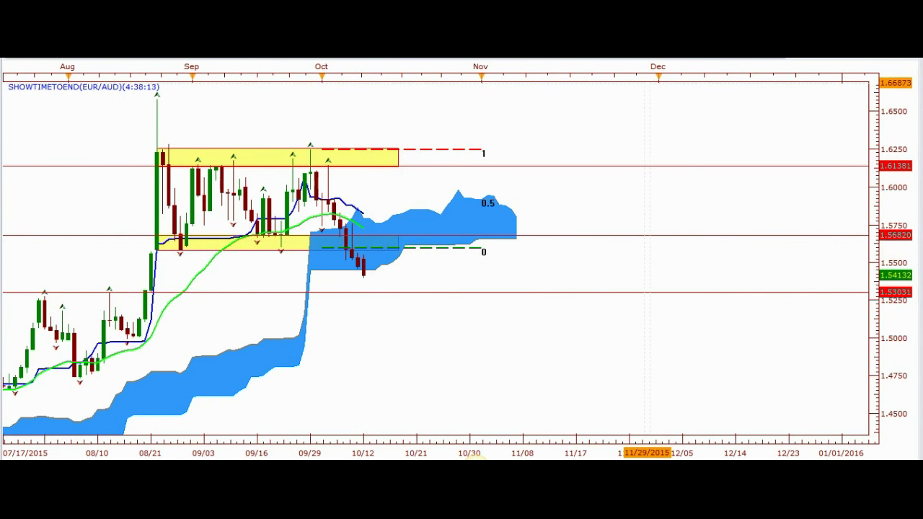
Draw a red line on the EUR/AUD daily chart from the latest candles down to about 1.52880 at 10/14/2015.
{"action": "right_click", "coordinate": [647, 82]}
{"action": "left_click", "coordinate": [656, 65]}
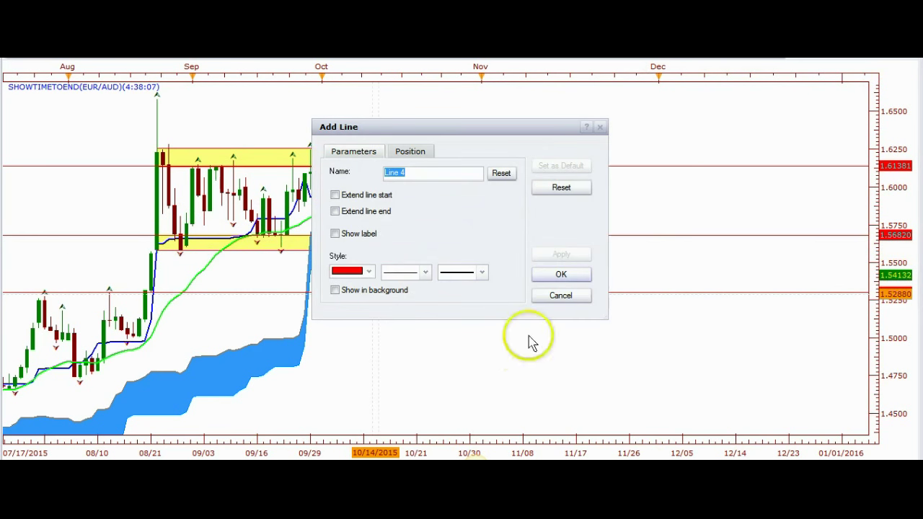
{"action": "left_click", "coordinate": [557, 277]}
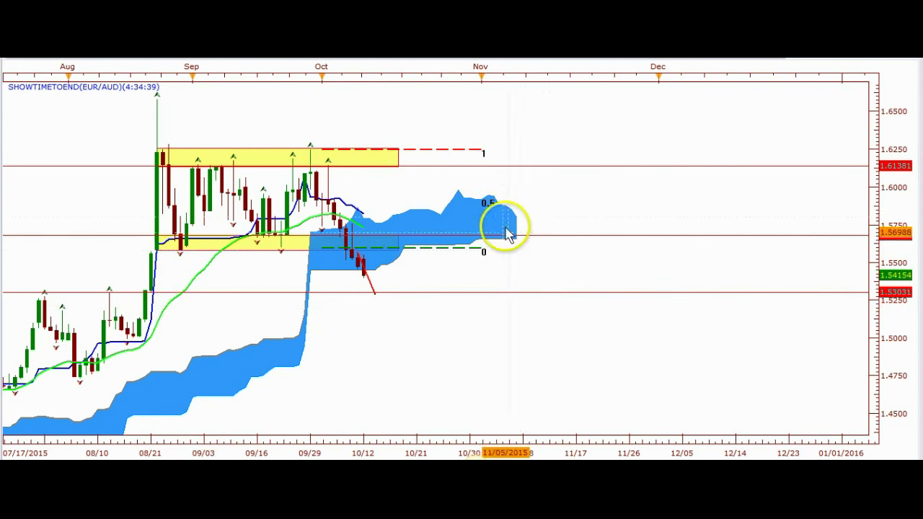
Add a second red line rising from the end of the first to about 1.56672 at 10/20/2015.
{"action": "right_click", "coordinate": [663, 83]}
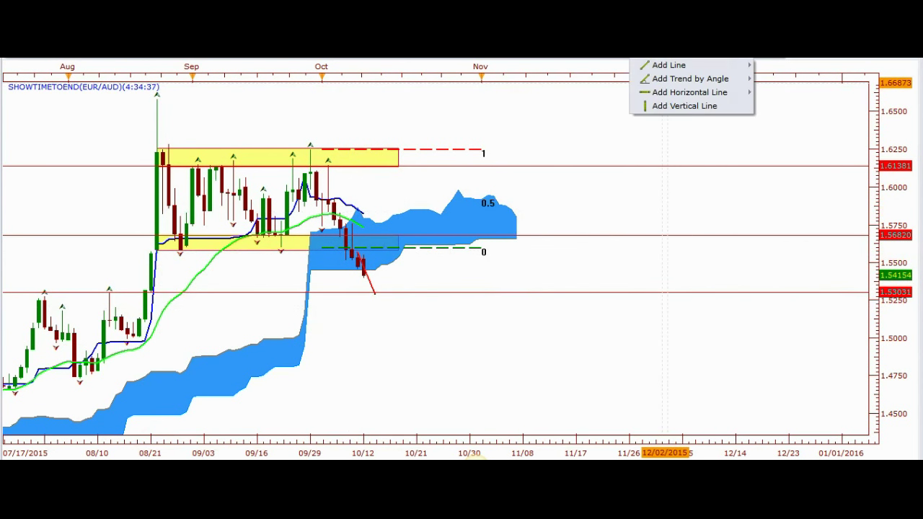
{"action": "left_click", "coordinate": [656, 68]}
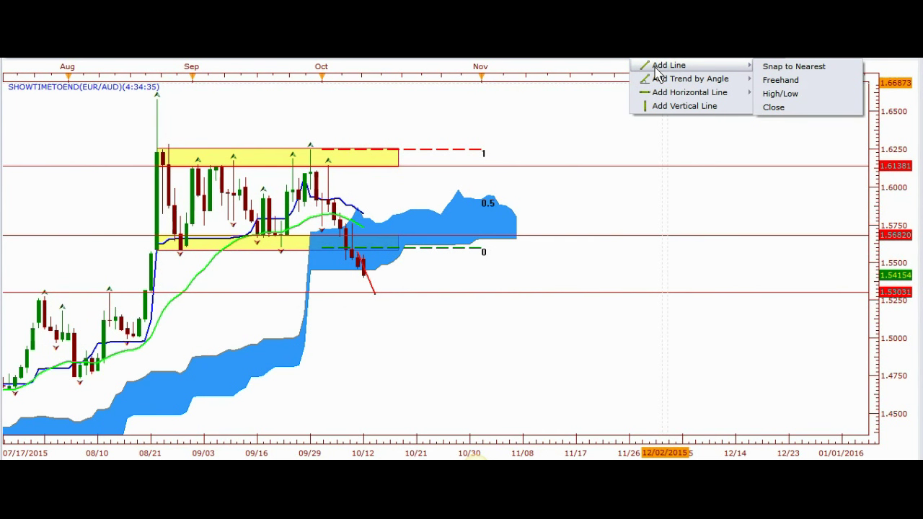
{"action": "left_click", "coordinate": [654, 67]}
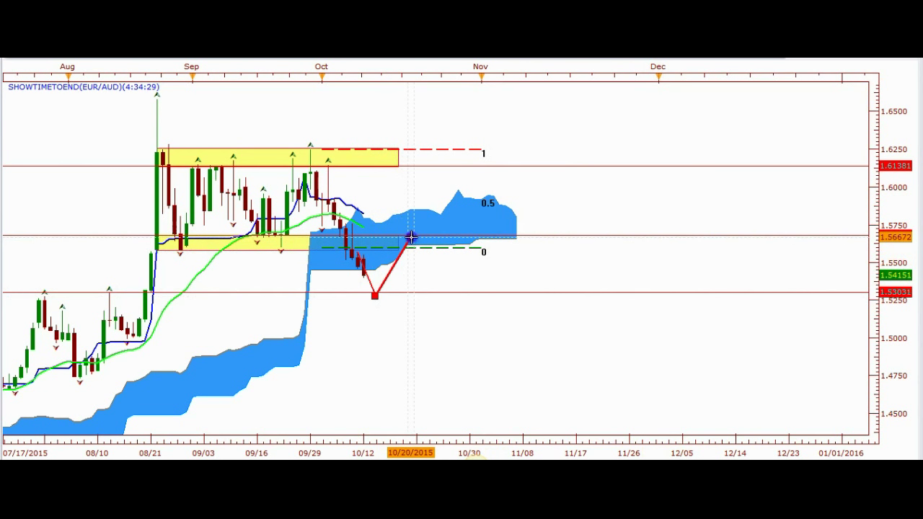
{"action": "left_click", "coordinate": [411, 255]}
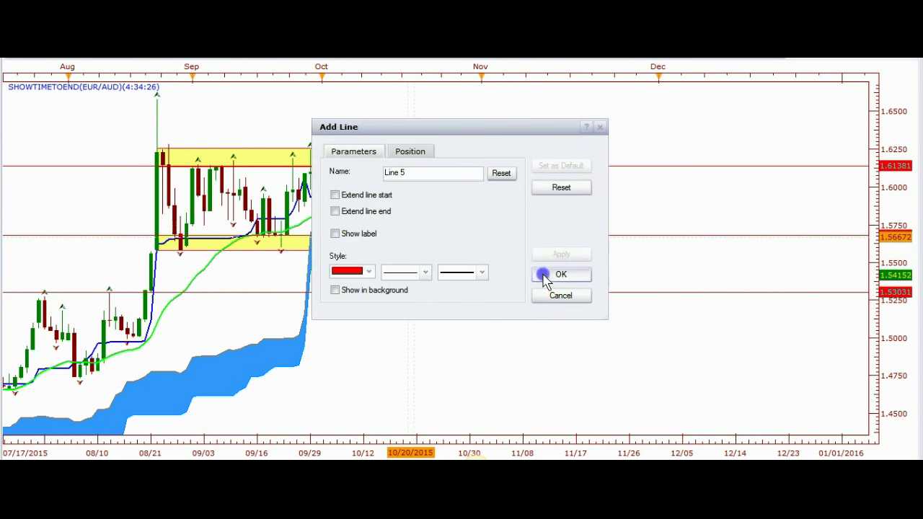
{"action": "left_click", "coordinate": [555, 274]}
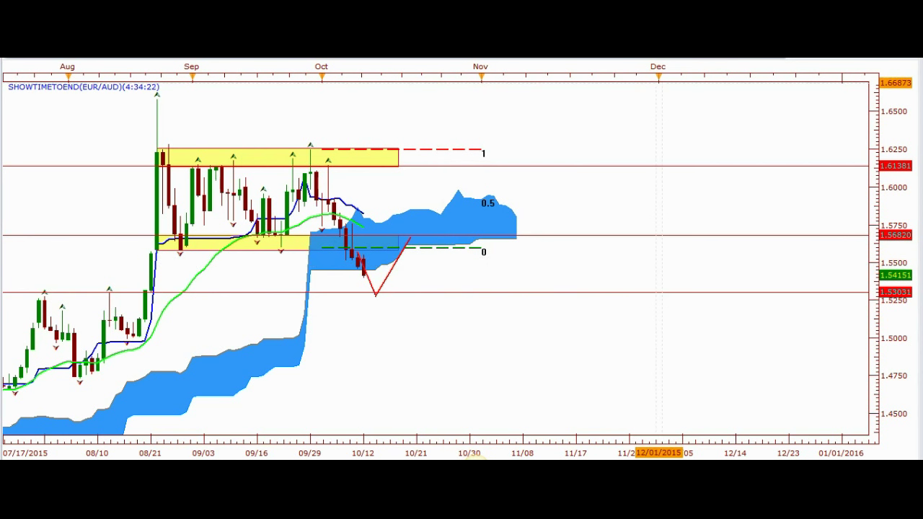
Add a third red line falling from the rebound peak to about 1.44936 at 11/08/2015, and review the projected path.
{"action": "left_click", "coordinate": [656, 57]}
{"action": "left_click", "coordinate": [656, 66]}
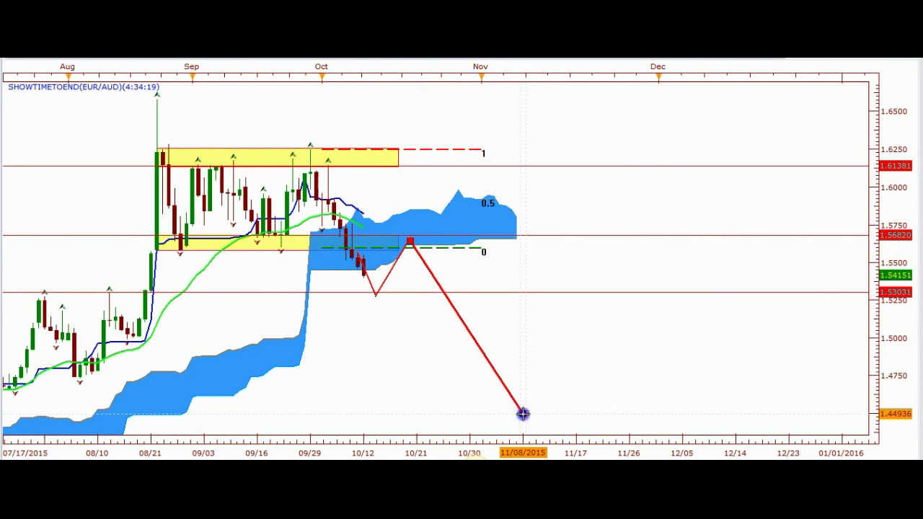
{"action": "left_click", "coordinate": [576, 418]}
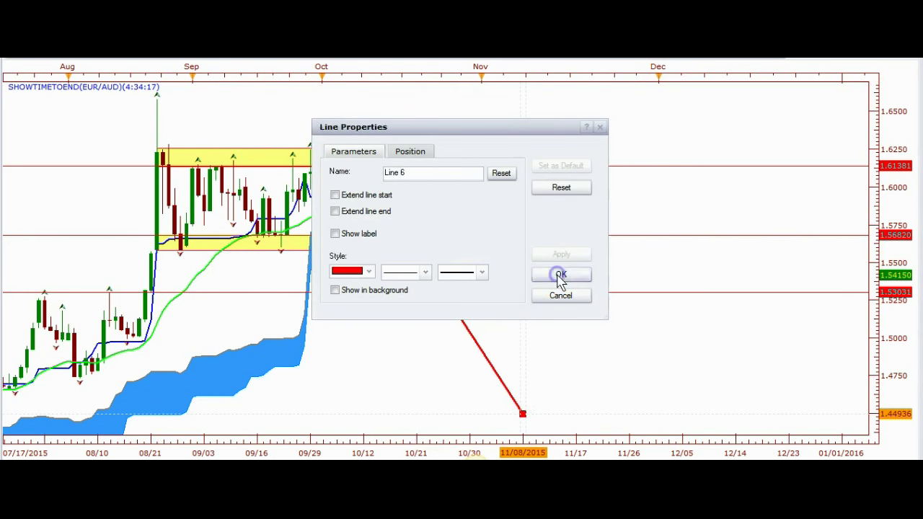
{"action": "left_click", "coordinate": [561, 276]}
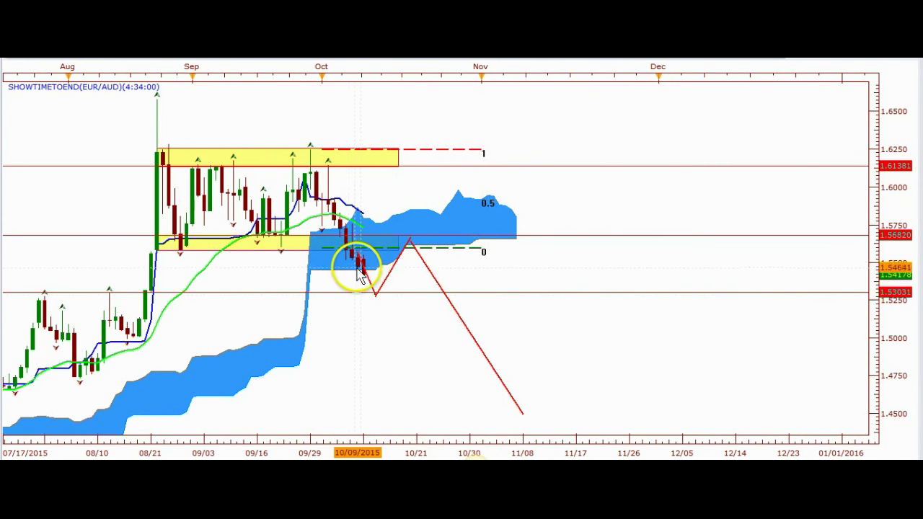
{"action": "scroll", "coordinate": [384, 306], "scroll_direction": "down", "scroll_amount": 5}
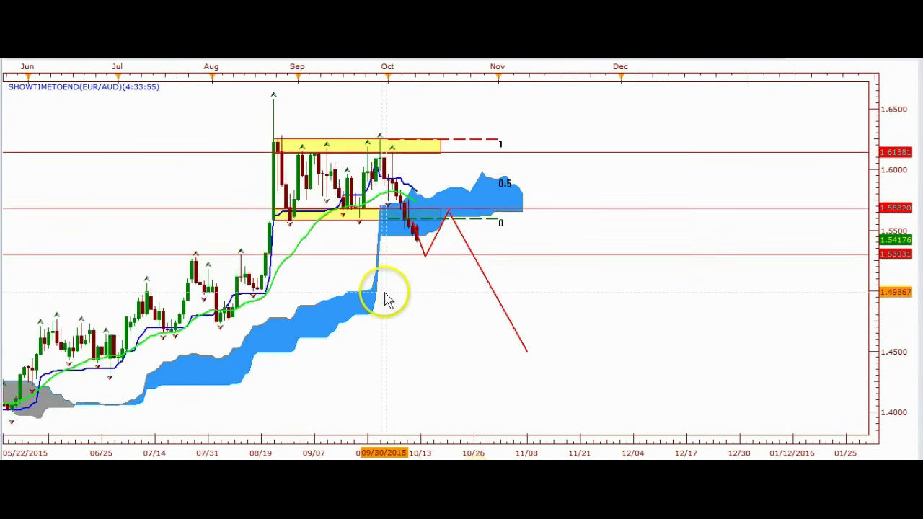
{"action": "scroll", "coordinate": [398, 305], "scroll_direction": "down", "scroll_amount": 1}
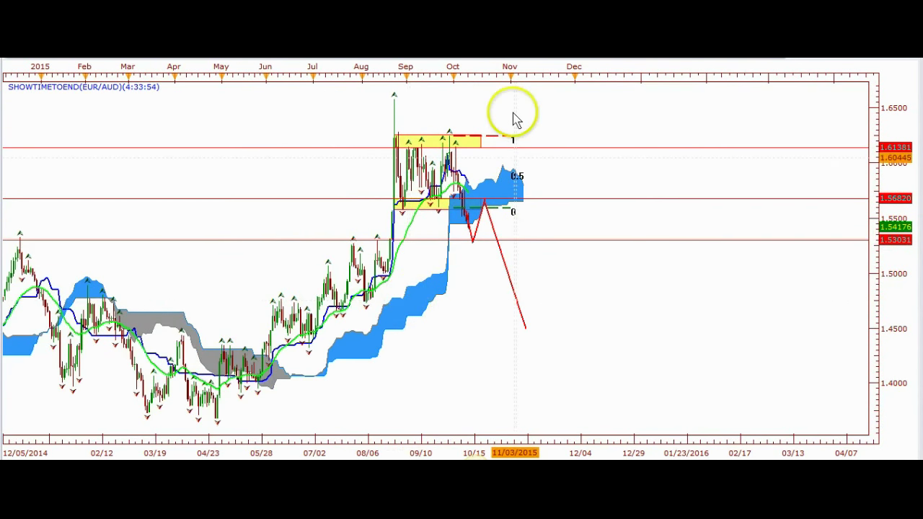
Add a 150-period exponential moving average to the EUR/AUD daily chart, keeping its pink solid line style.
{"action": "key", "text": "ctrl+i"}
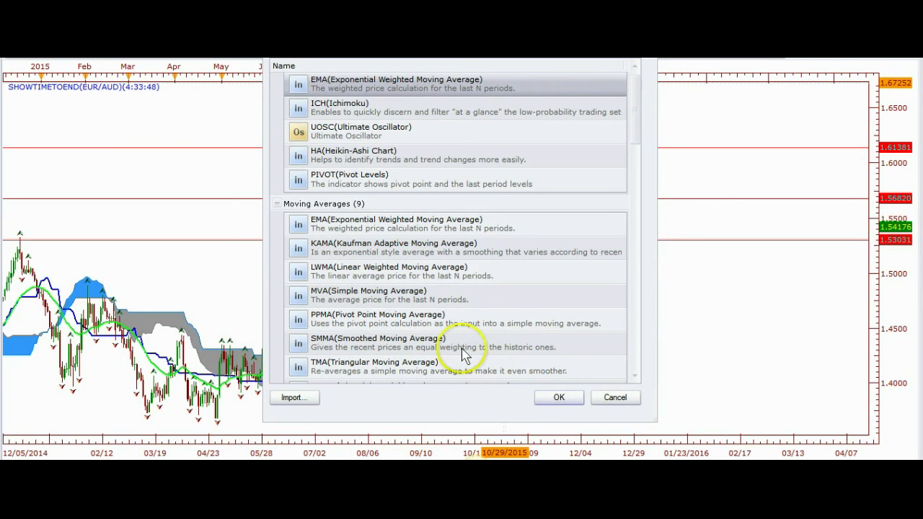
{"action": "double_click", "coordinate": [401, 228]}
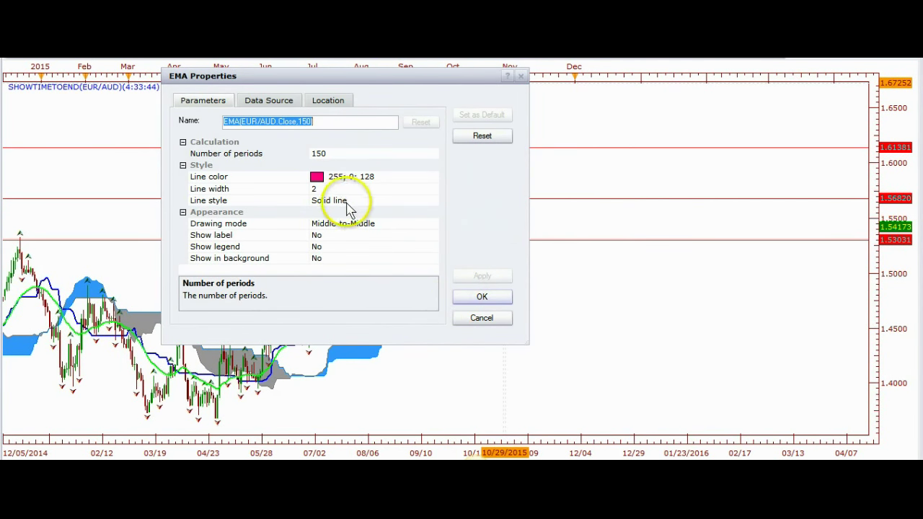
{"action": "left_click", "coordinate": [472, 297]}
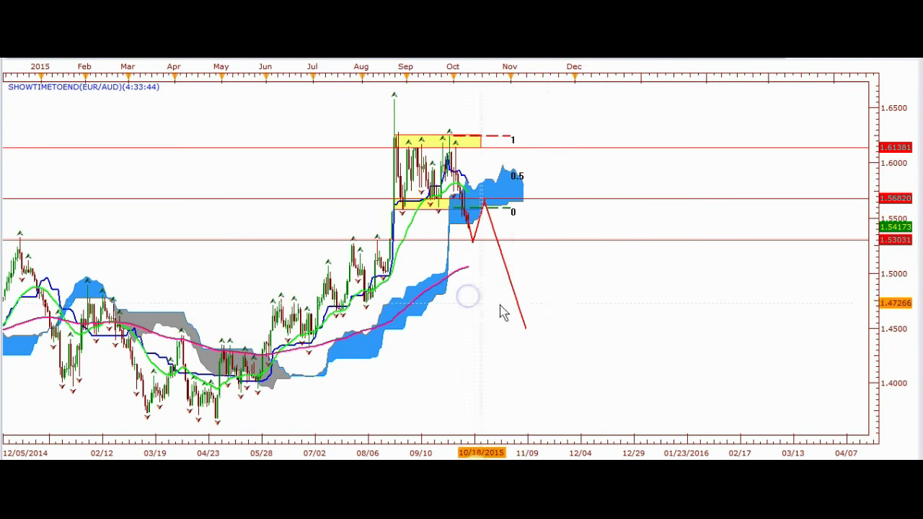
{"action": "right_click", "coordinate": [600, 286]}
{"action": "left_click", "coordinate": [611, 290]}
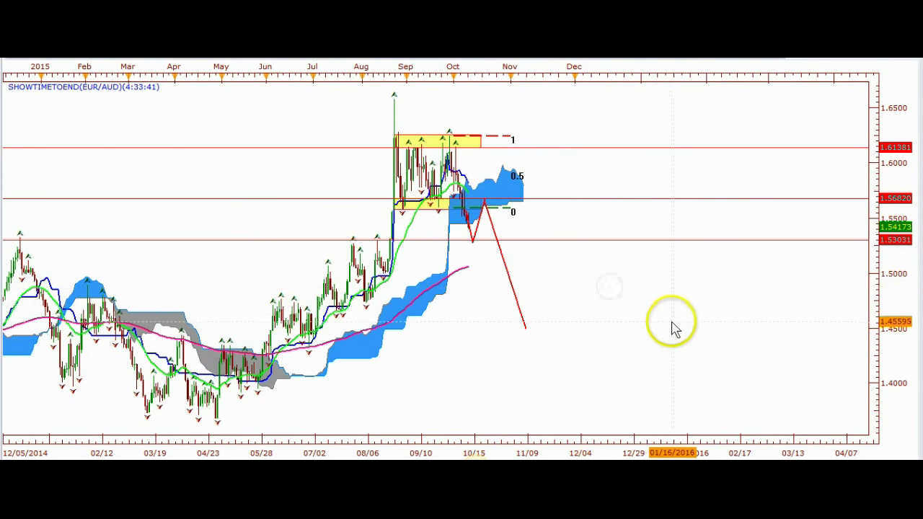
Remove the three red projection lines drawn after the latest candles on the EUR/AUD daily chart.
{"action": "scroll", "coordinate": [670, 323], "scroll_direction": "up", "scroll_amount": 4}
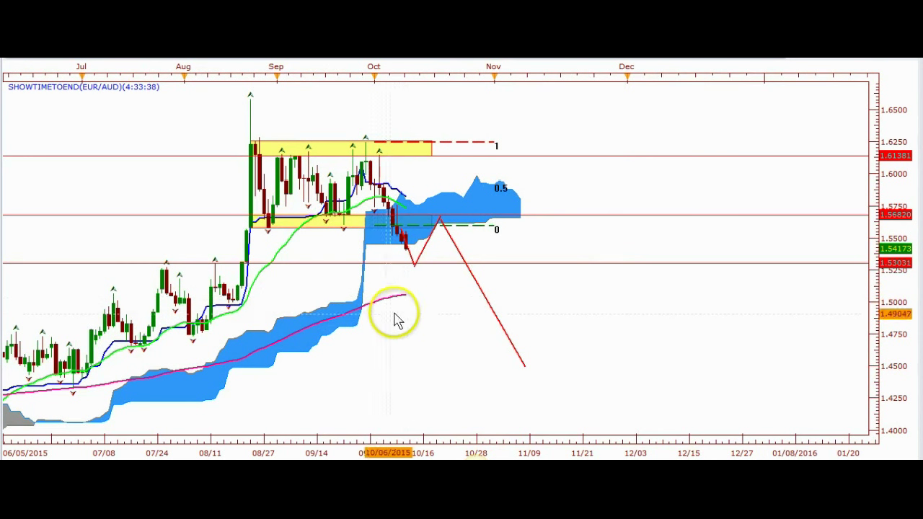
{"action": "right_click", "coordinate": [413, 261]}
{"action": "left_click", "coordinate": [444, 277]}
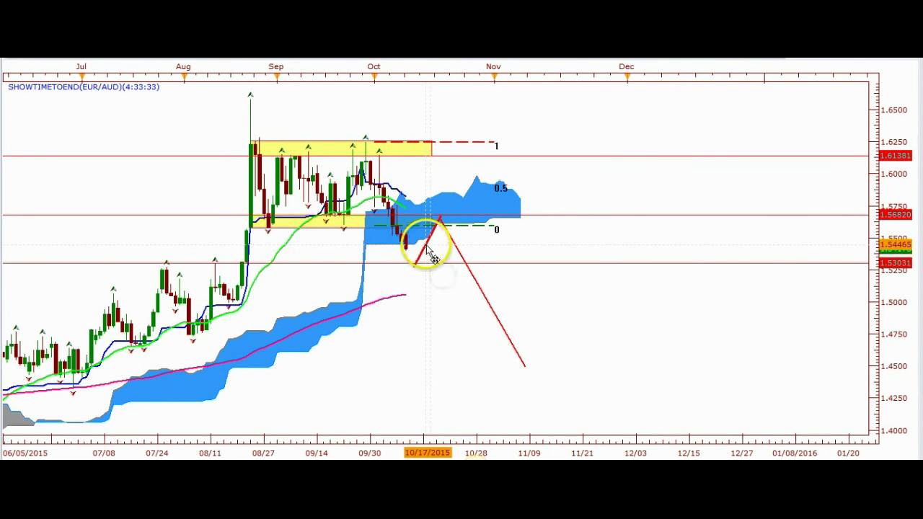
{"action": "right_click", "coordinate": [427, 247]}
{"action": "left_click", "coordinate": [450, 269]}
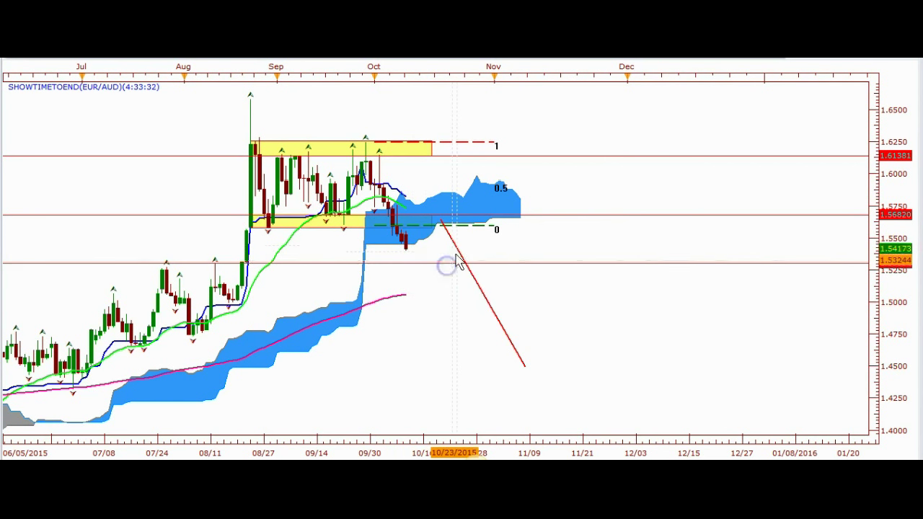
{"action": "right_click", "coordinate": [461, 253]}
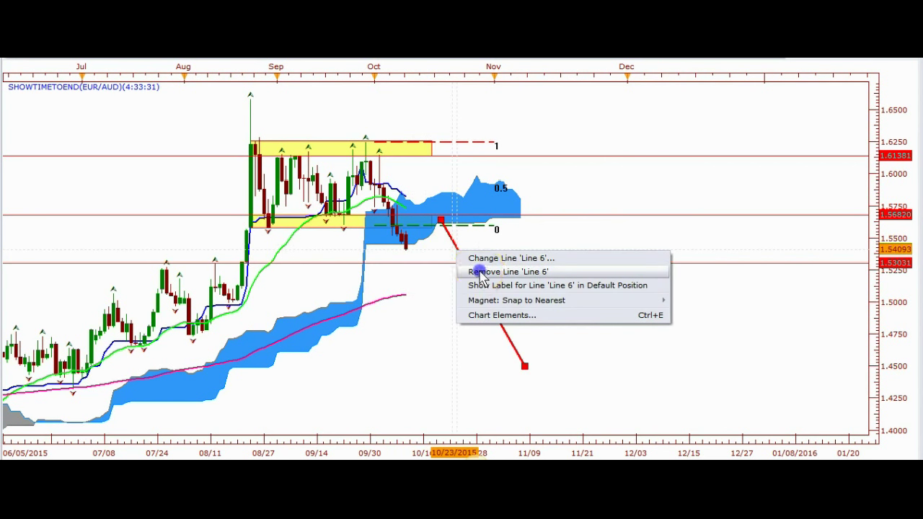
{"action": "left_click", "coordinate": [480, 274]}
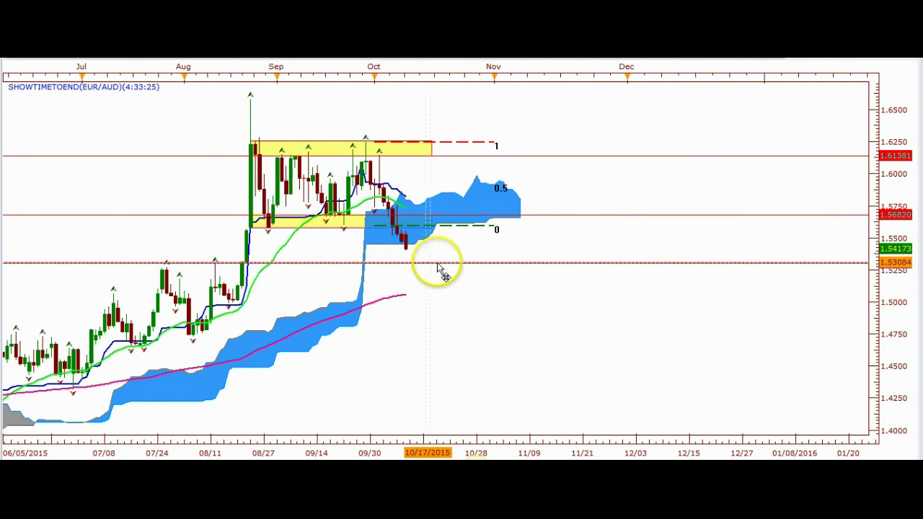
Switch the EUR/AUD chart to the 4-hour timeframe and bring the latest candles into view.
{"action": "scroll", "coordinate": [424, 258], "scroll_direction": "down", "scroll_amount": 2}
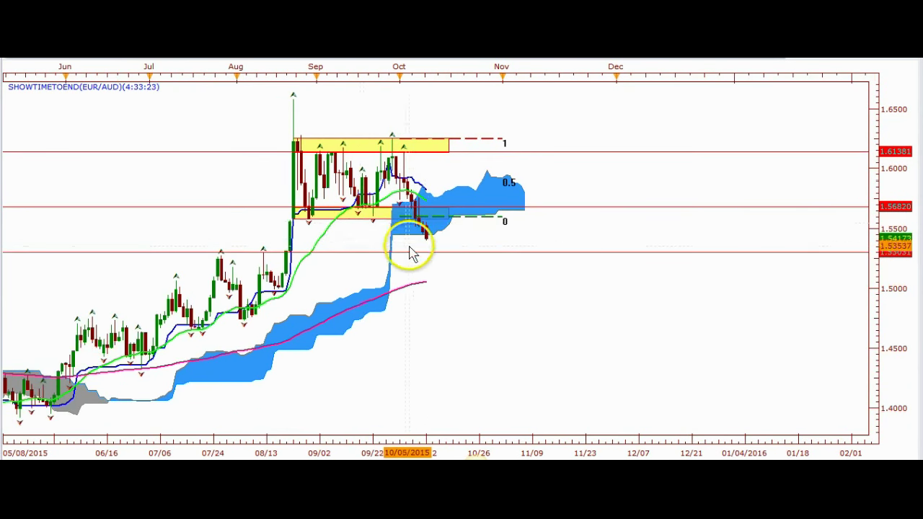
{"action": "left_click", "coordinate": [170, 62]}
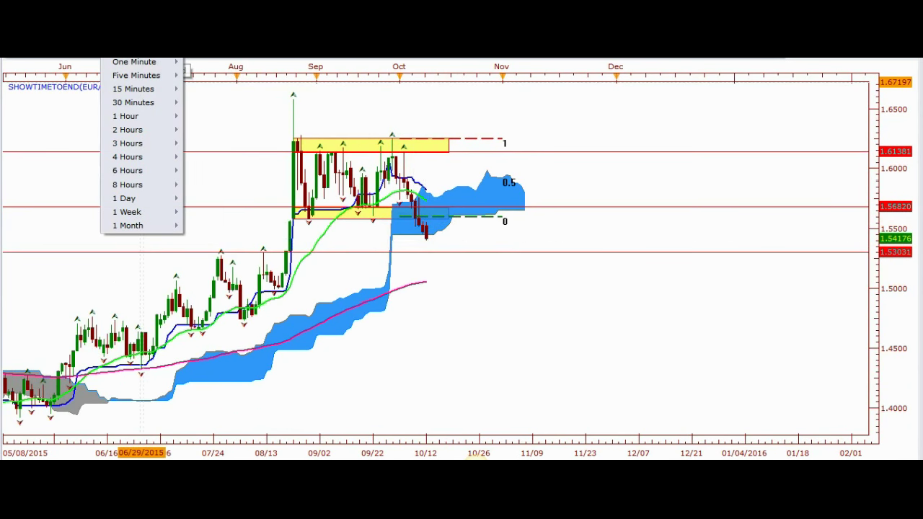
{"action": "mouse_move", "coordinate": [128, 160]}
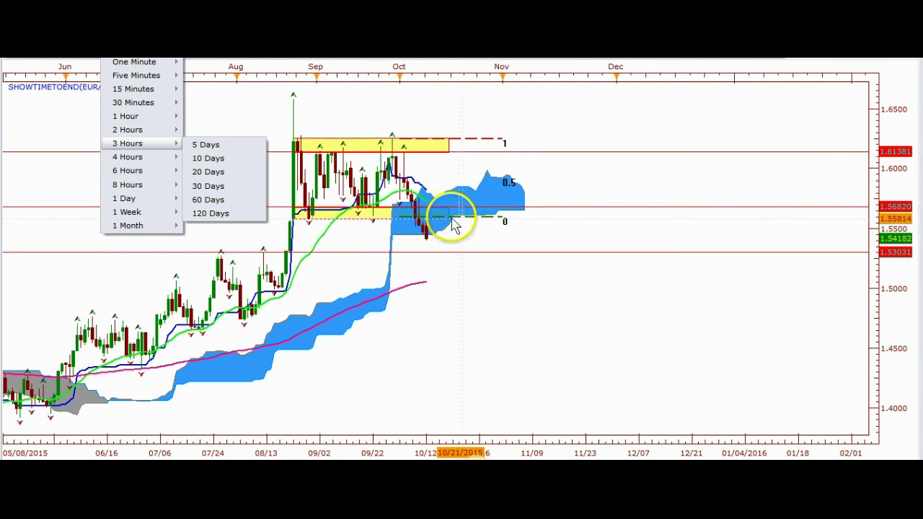
{"action": "left_click", "coordinate": [129, 157]}
{"action": "left_click_drag", "start_coordinate": [537, 225], "coordinate": [432, 421]}
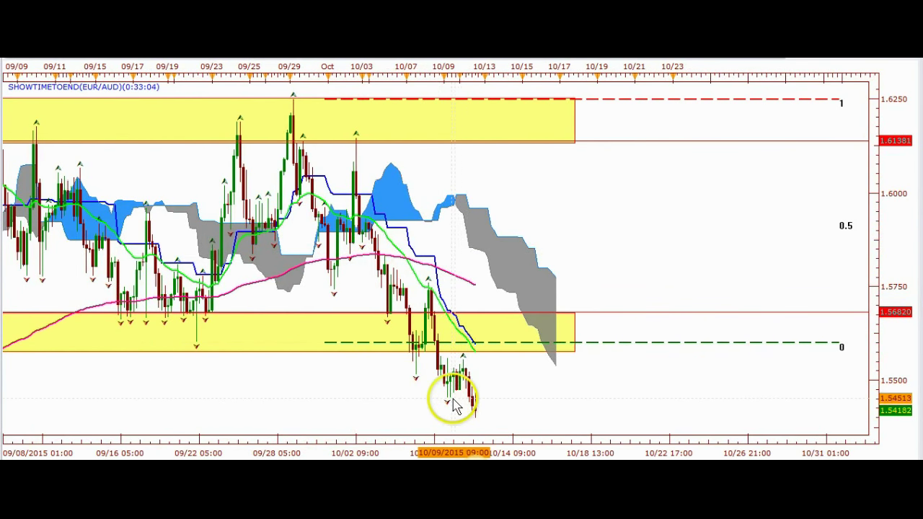
Add a horizontal line at about 1.54548 along the 10/09 low on the EUR/AUD 4-hour chart.
{"action": "scroll", "coordinate": [487, 411], "scroll_direction": "up", "scroll_amount": 3}
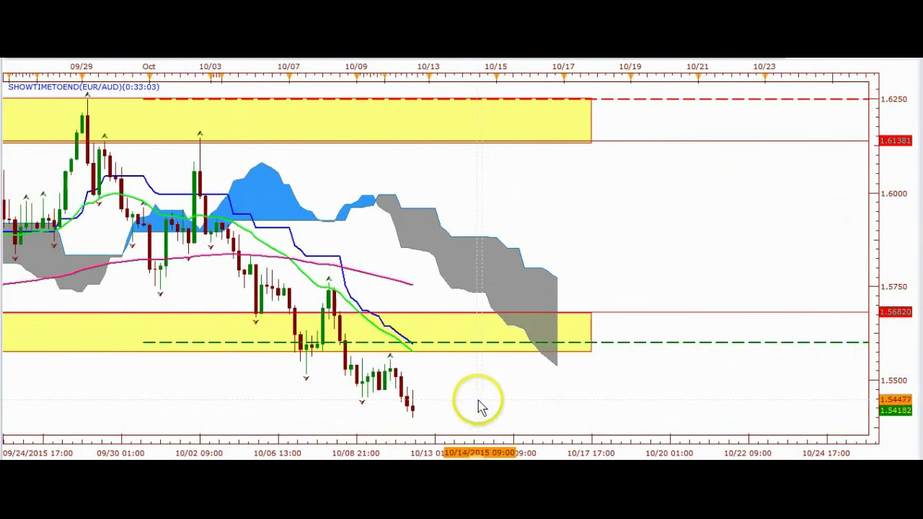
{"action": "scroll", "coordinate": [459, 393], "scroll_direction": "up", "scroll_amount": 1}
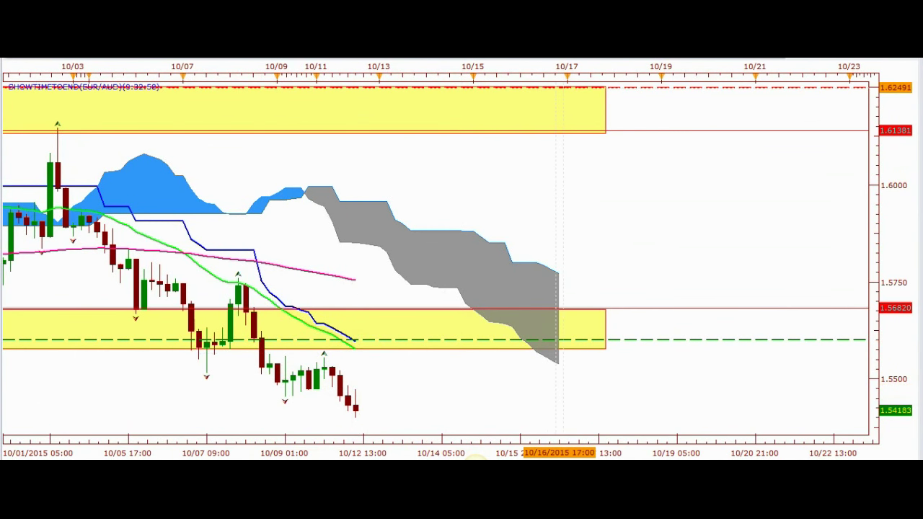
{"action": "left_click", "coordinate": [661, 69]}
{"action": "left_click", "coordinate": [663, 90]}
{"action": "left_click", "coordinate": [314, 408]}
{"action": "left_click", "coordinate": [303, 394]}
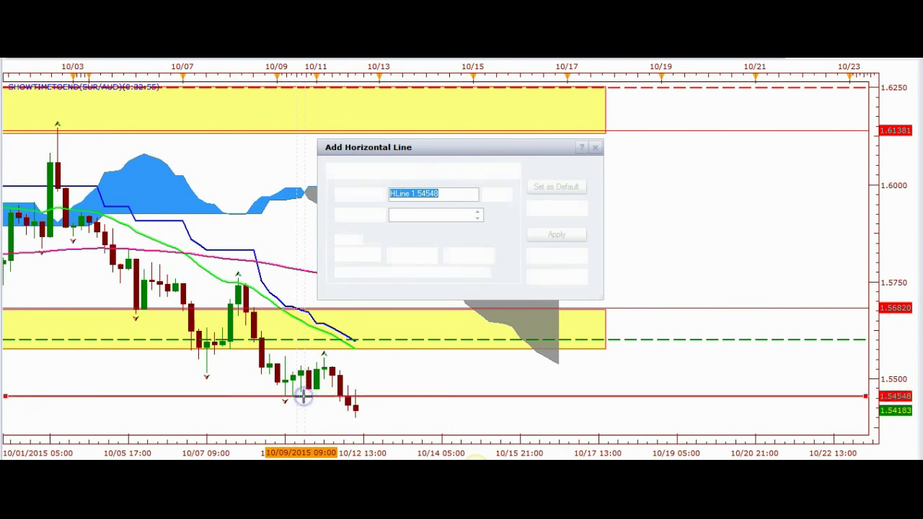
{"action": "left_click", "coordinate": [551, 256]}
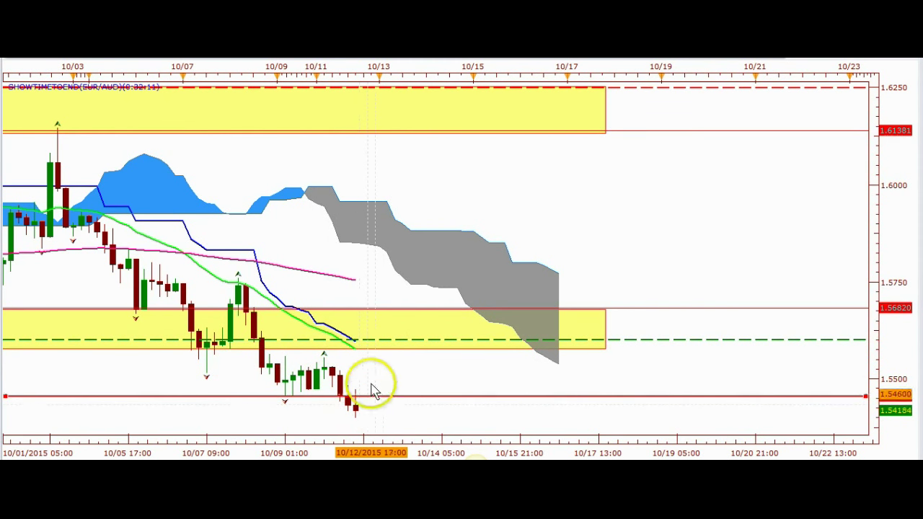
Examine the EUR/AUD 4-hour breakdown below the lower yellow zone against the horizontal levels, moving averages and cloud.
{"action": "scroll", "coordinate": [422, 393], "scroll_direction": "down", "scroll_amount": 1}
{"action": "scroll", "coordinate": [423, 399], "scroll_direction": "down", "scroll_amount": 2}
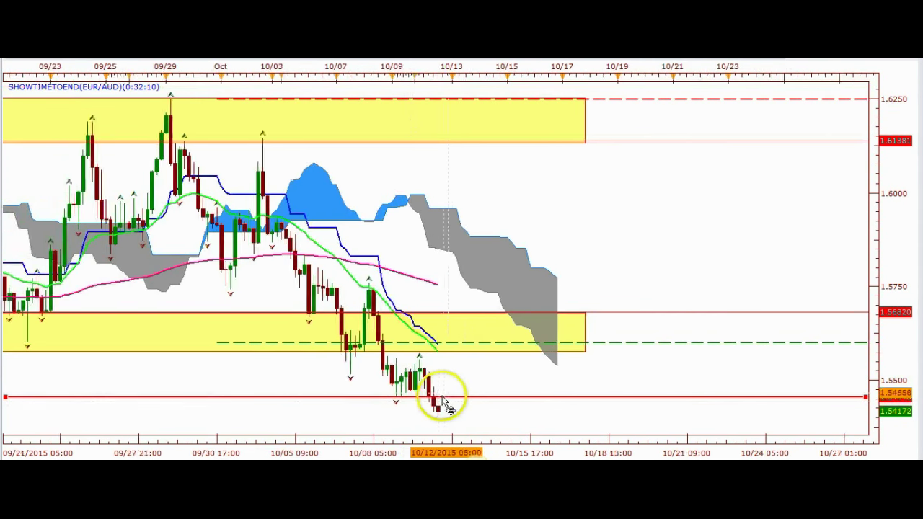
{"action": "scroll", "coordinate": [456, 382], "scroll_direction": "down", "scroll_amount": 2}
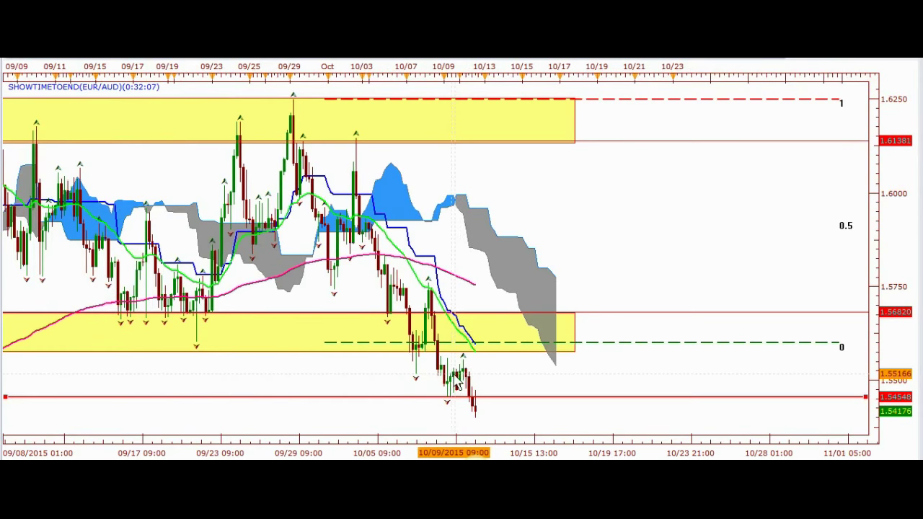
{"action": "scroll", "coordinate": [457, 382], "scroll_direction": "down", "scroll_amount": 3}
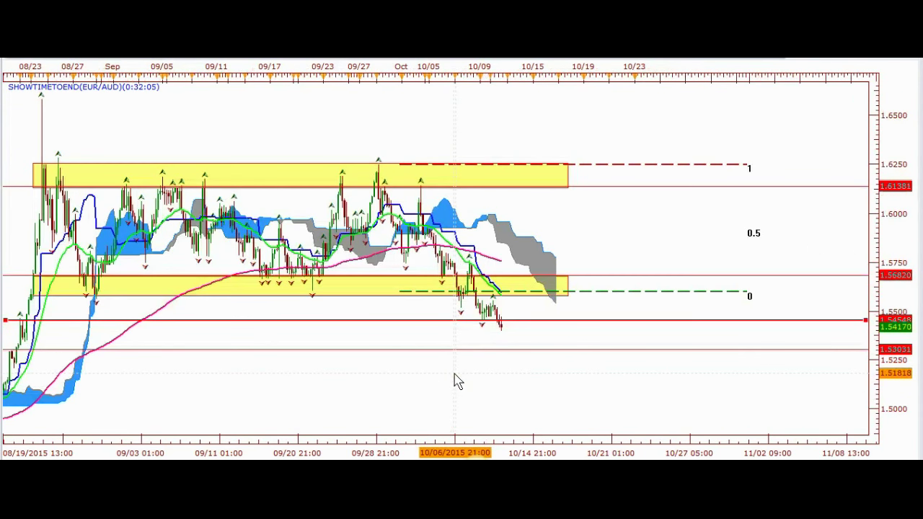
{"action": "left_click", "coordinate": [530, 372]}
{"action": "left_click", "coordinate": [517, 296]}
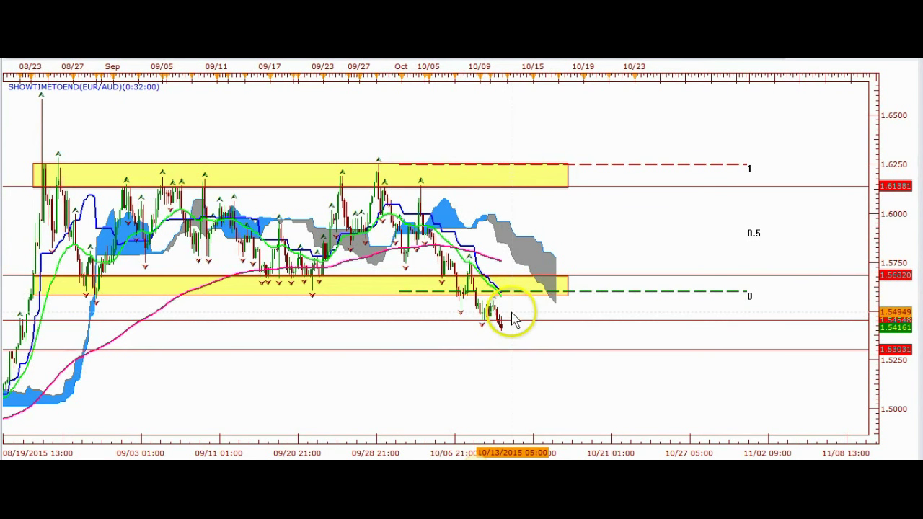
{"action": "scroll", "coordinate": [506, 339], "scroll_direction": "up", "scroll_amount": 3}
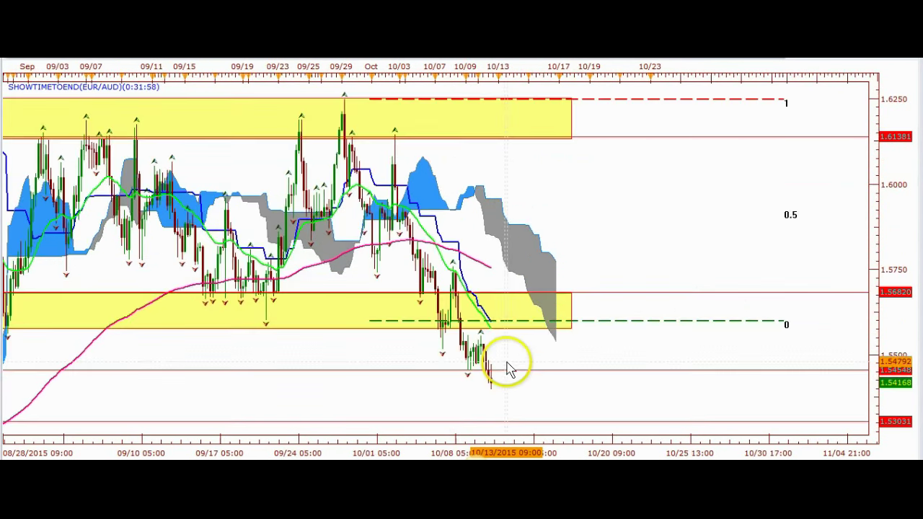
{"action": "left_click", "coordinate": [500, 314]}
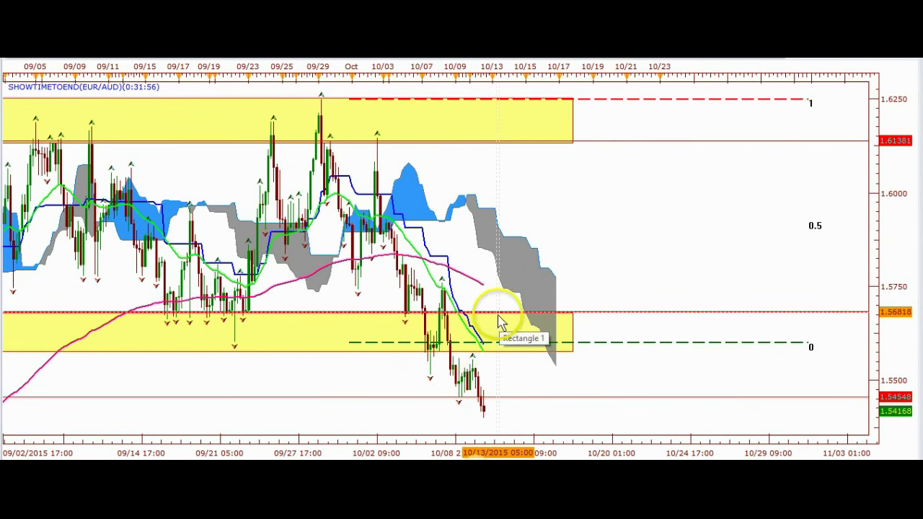
{"action": "left_click", "coordinate": [500, 322]}
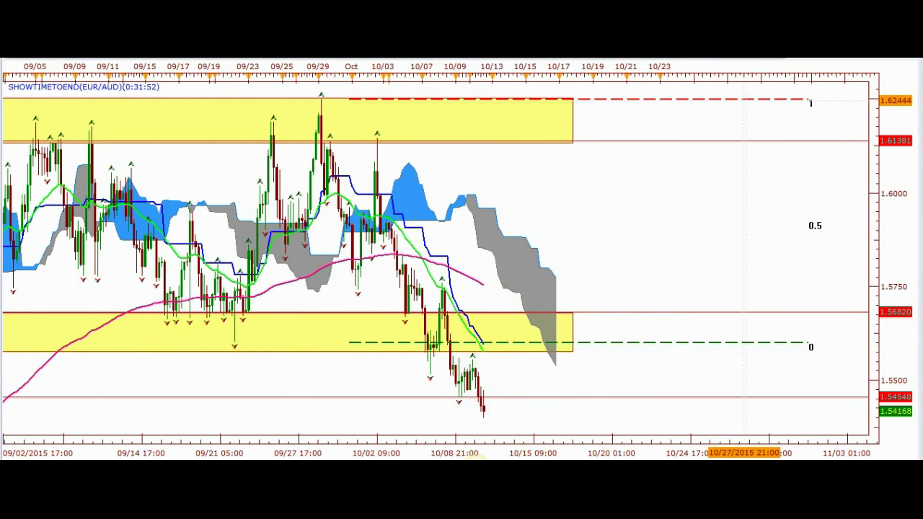
Switch to the EUR/CAD daily chart and inspect the price action since February against the cloud and horizontal levels.
{"action": "left_click", "coordinate": [870, 98]}
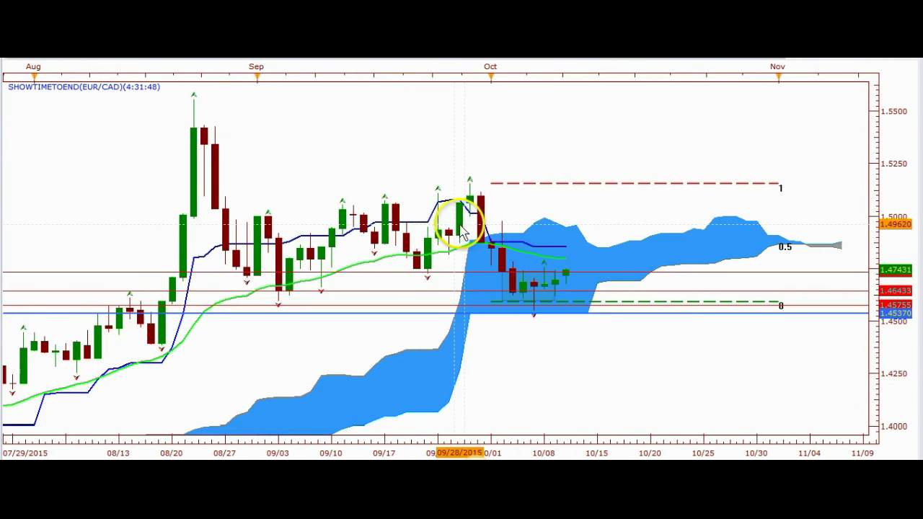
{"action": "scroll", "coordinate": [460, 224], "scroll_direction": "down", "scroll_amount": 1}
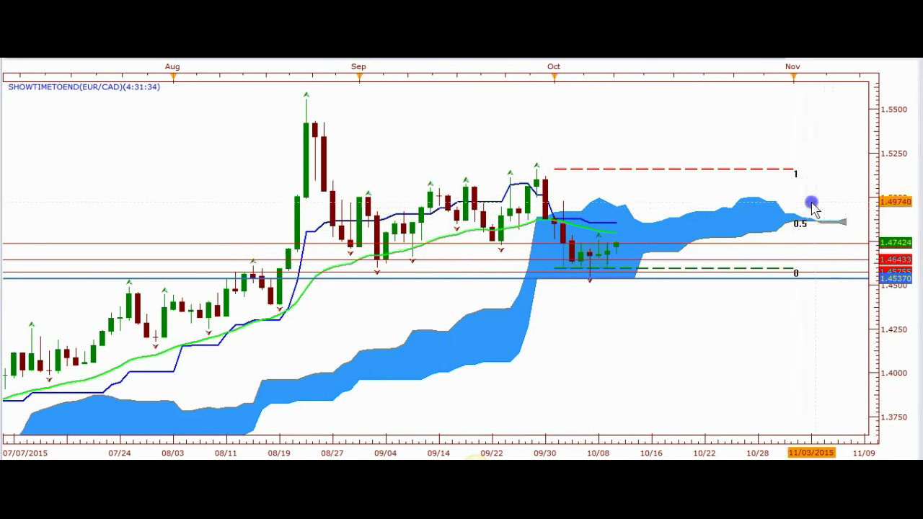
{"action": "left_click_drag", "start_coordinate": [811, 206], "coordinate": [680, 206]}
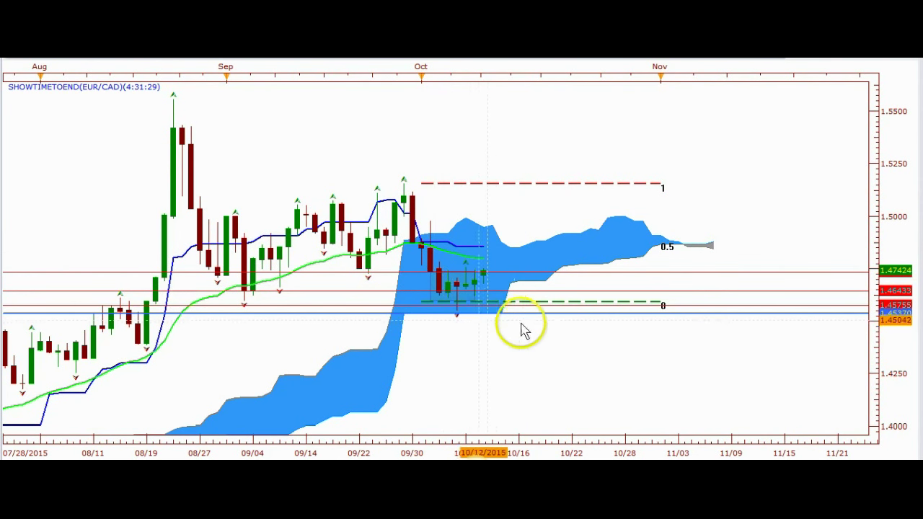
{"action": "scroll", "coordinate": [486, 347], "scroll_direction": "down", "scroll_amount": 2}
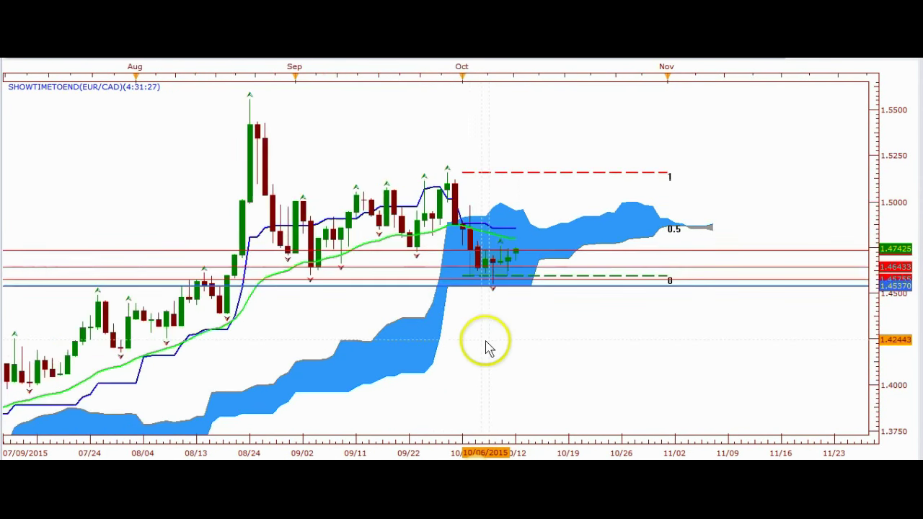
{"action": "scroll", "coordinate": [487, 347], "scroll_direction": "down", "scroll_amount": 3}
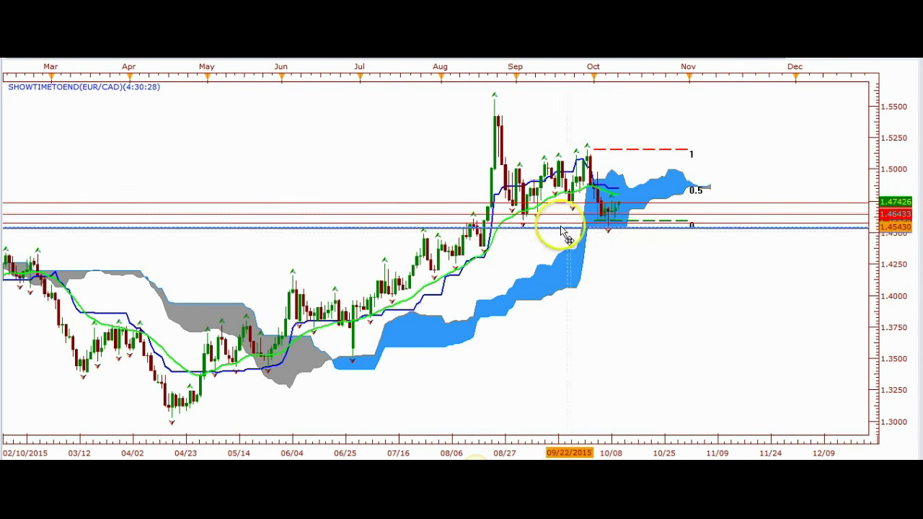
Examine the October EUR/CAD daily candles inside the cloud relative to the red and blue levels.
{"action": "scroll", "coordinate": [611, 197], "scroll_direction": "up", "scroll_amount": 1}
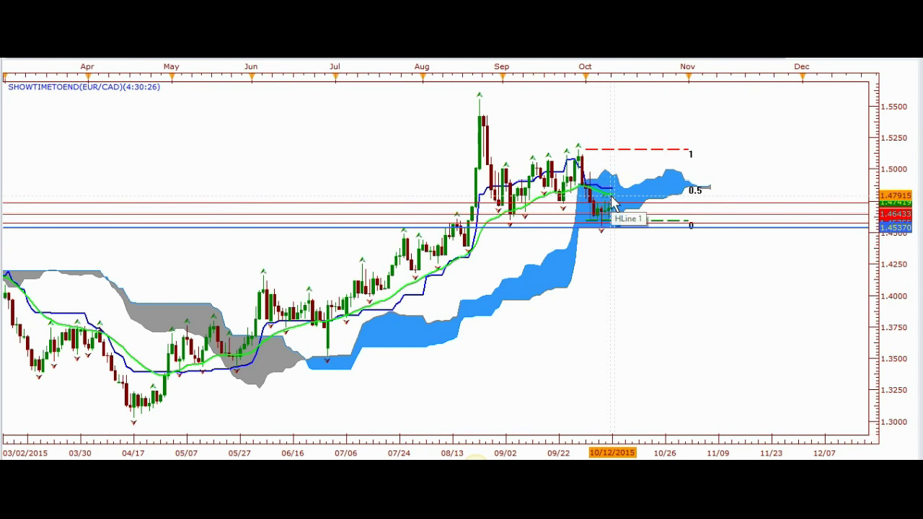
{"action": "scroll", "coordinate": [611, 202], "scroll_direction": "up", "scroll_amount": 2}
{"action": "left_click", "coordinate": [600, 207]}
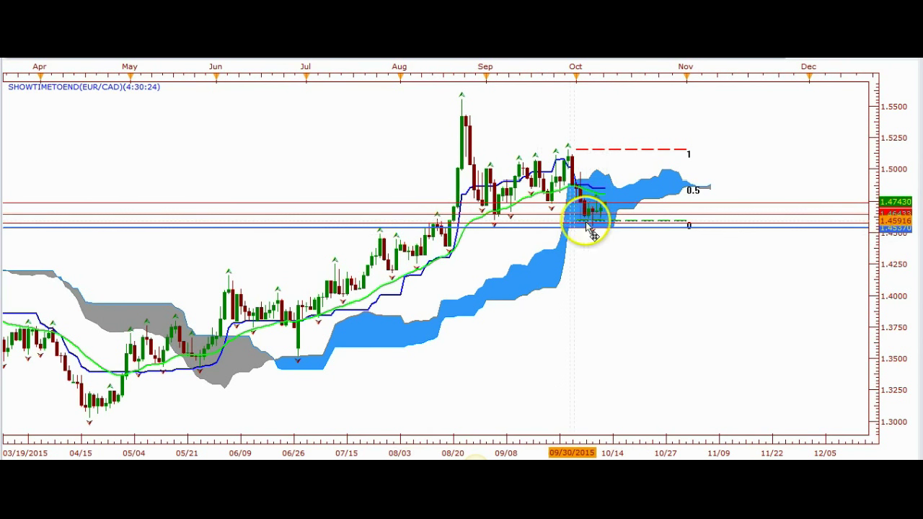
{"action": "left_click_drag", "start_coordinate": [608, 235], "coordinate": [407, 297]}
{"action": "left_click_drag", "start_coordinate": [318, 295], "coordinate": [490, 317]}
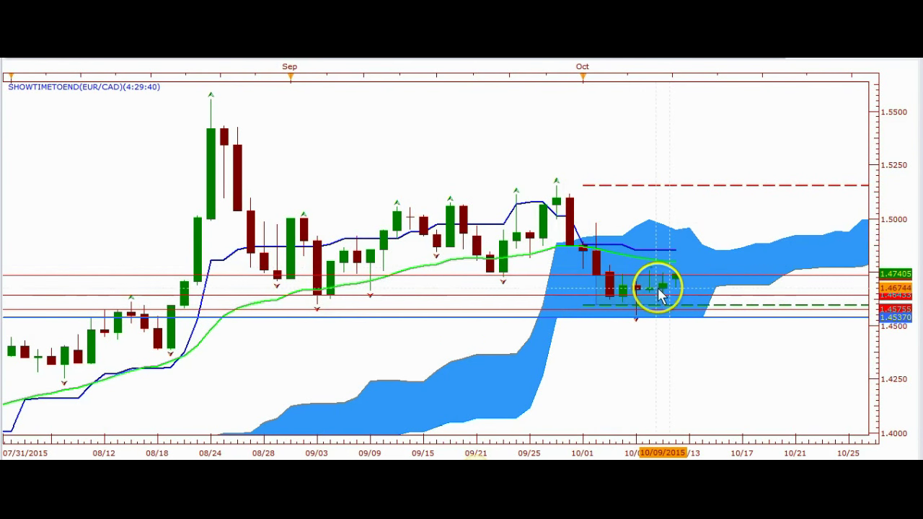
{"action": "scroll", "coordinate": [657, 319], "scroll_direction": "down", "scroll_amount": 3}
{"action": "left_click_drag", "start_coordinate": [721, 313], "coordinate": [488, 289]}
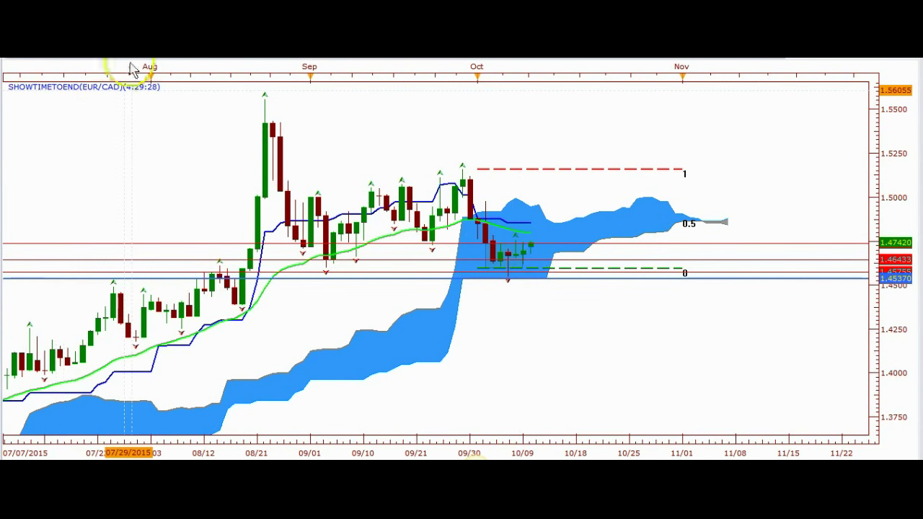
Switch the EUR/CAD chart to the 4-hour timeframe and inspect the yellow consolidation box from early October.
{"action": "left_click", "coordinate": [152, 59]}
{"action": "left_click", "coordinate": [124, 161]}
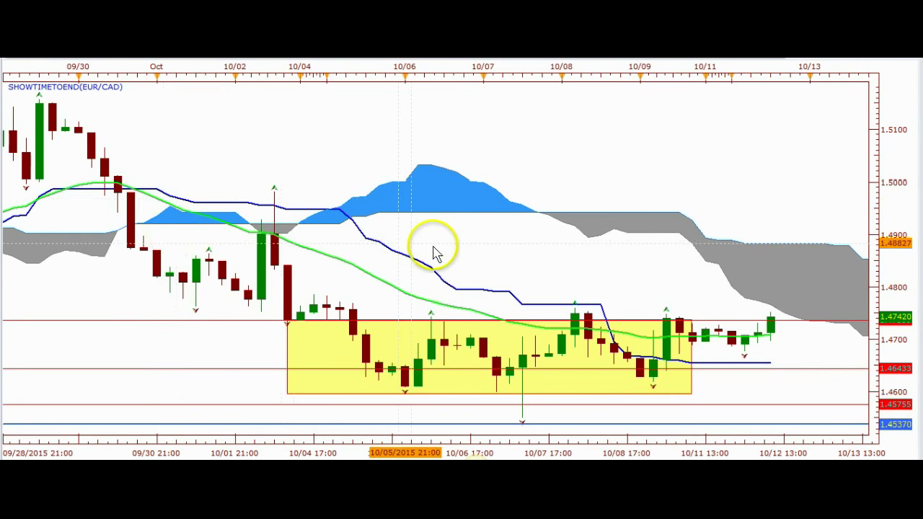
{"action": "scroll", "coordinate": [437, 249], "scroll_direction": "down", "scroll_amount": 4}
{"action": "left_click", "coordinate": [746, 283]}
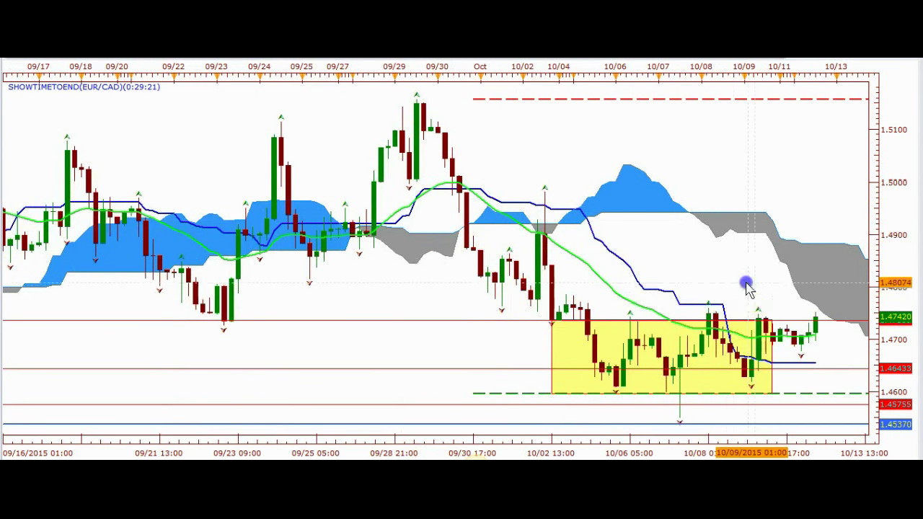
Extend the yellow EUR/CAD consolidation box forward to about 10/14, keeping its lower edge near 1.4600.
{"action": "left_click_drag", "start_coordinate": [746, 287], "coordinate": [530, 294]}
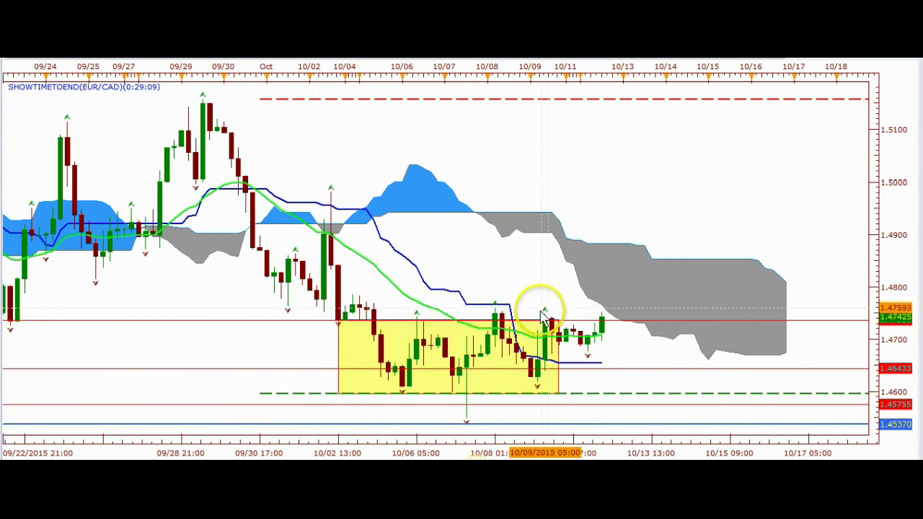
{"action": "scroll", "coordinate": [72, 320], "scroll_direction": "down", "scroll_amount": 3}
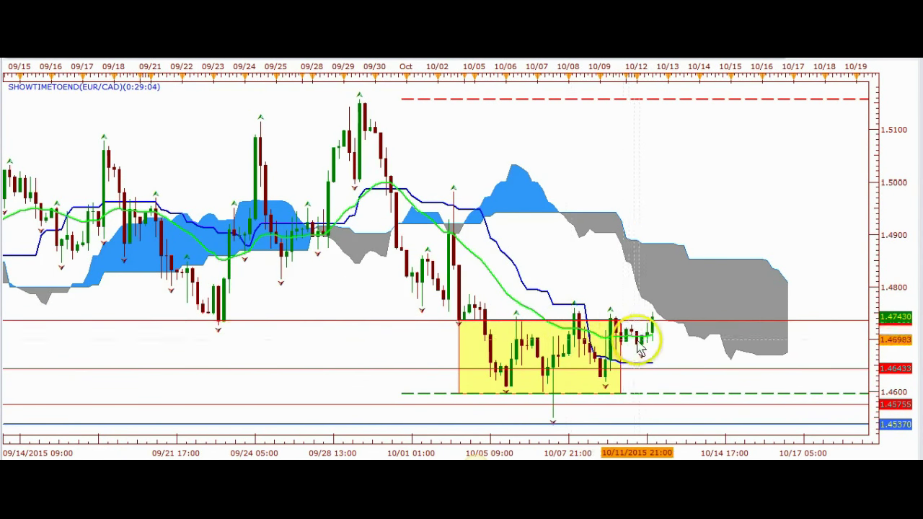
{"action": "scroll", "coordinate": [640, 350], "scroll_direction": "up", "scroll_amount": 3}
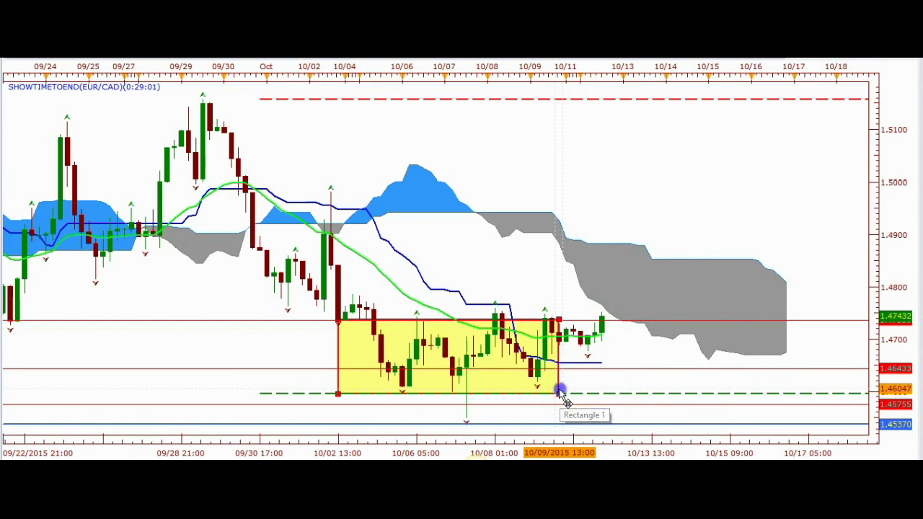
{"action": "left_click_drag", "start_coordinate": [561, 395], "coordinate": [678, 391]}
{"action": "left_click", "coordinate": [657, 409]}
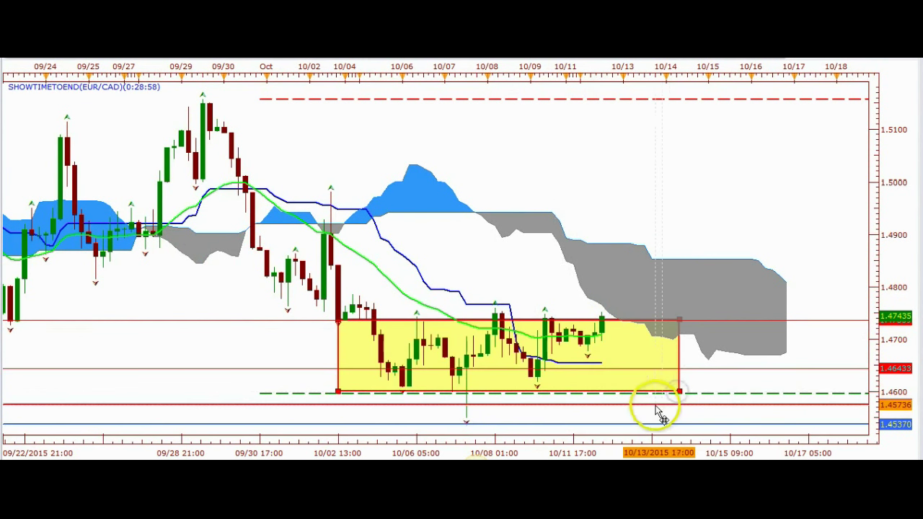
{"action": "left_click", "coordinate": [488, 315]}
{"action": "left_click", "coordinate": [591, 323]}
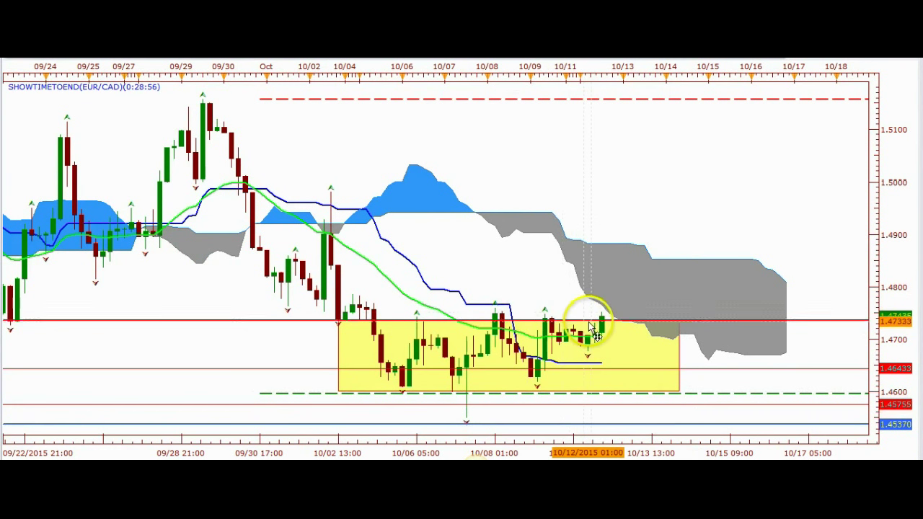
Compare the EUR/CAD 4-hour consolidation box with the price action since mid-August and the cloud ahead.
{"action": "scroll", "coordinate": [725, 319], "scroll_direction": "down", "scroll_amount": 1}
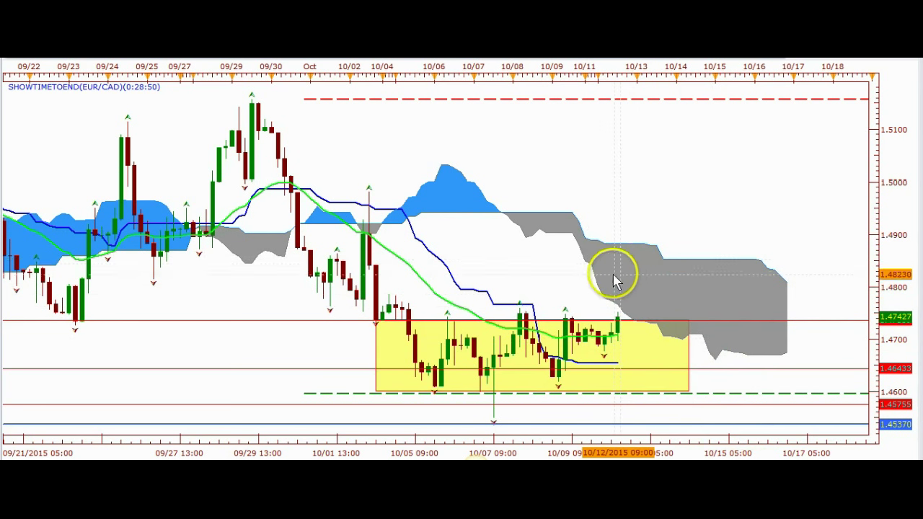
{"action": "scroll", "coordinate": [621, 265], "scroll_direction": "down", "scroll_amount": 2}
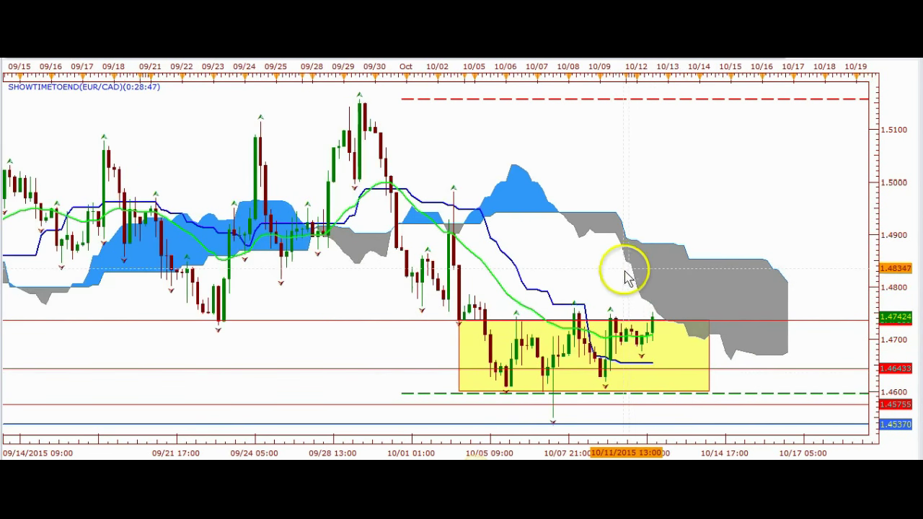
{"action": "key", "text": "minus"}
{"action": "key", "text": "minus"}
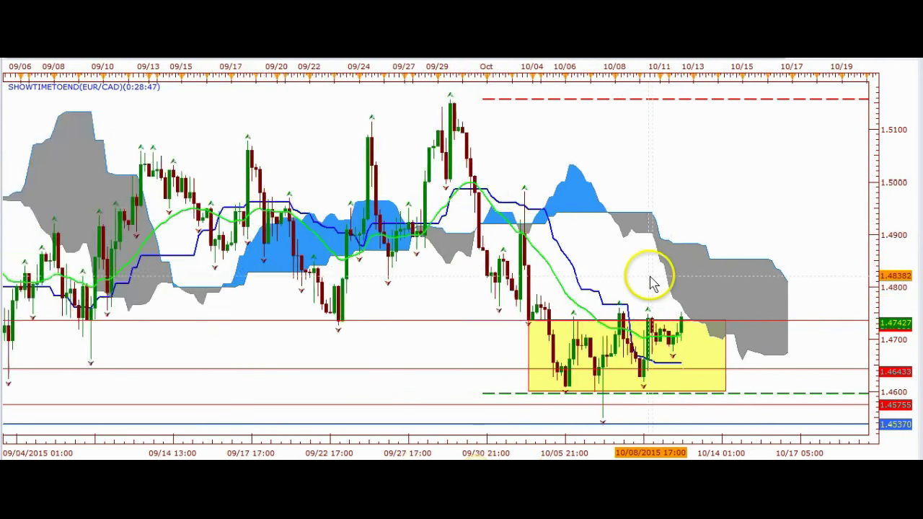
{"action": "key", "text": "minus"}
{"action": "key", "text": "minus"}
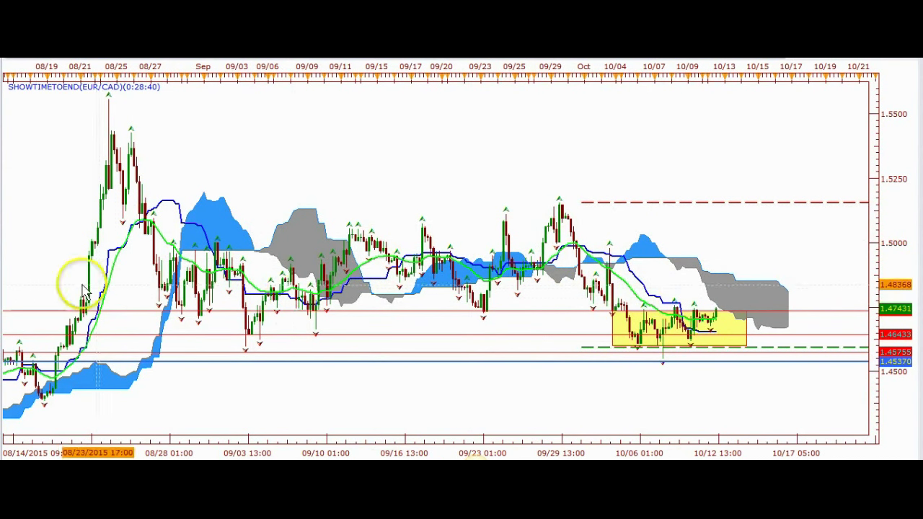
{"action": "key", "text": "plus"}
{"action": "key", "text": "plus"}
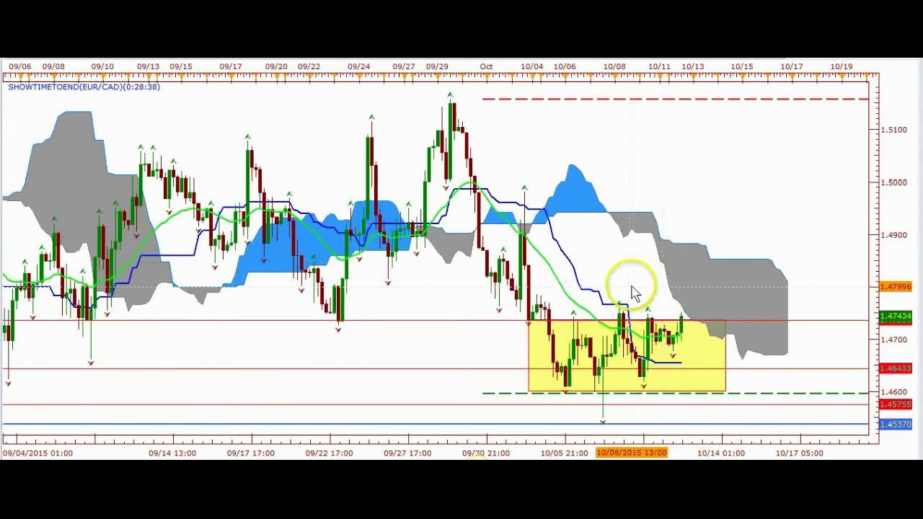
{"action": "key", "text": "plus"}
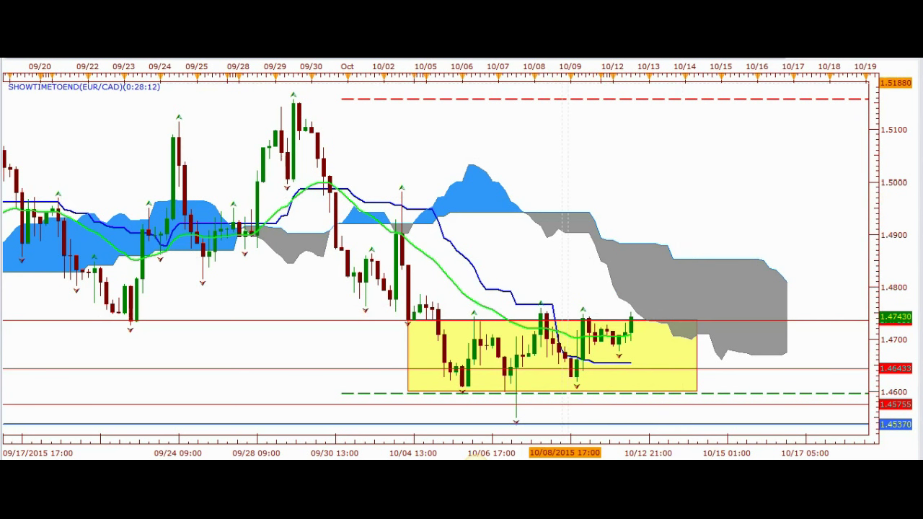
Add a dark grey horizontal line at 1.48529 along the flat top of the EUR/CAD cloud.
{"action": "left_click", "coordinate": [641, 60]}
{"action": "left_click", "coordinate": [659, 94]}
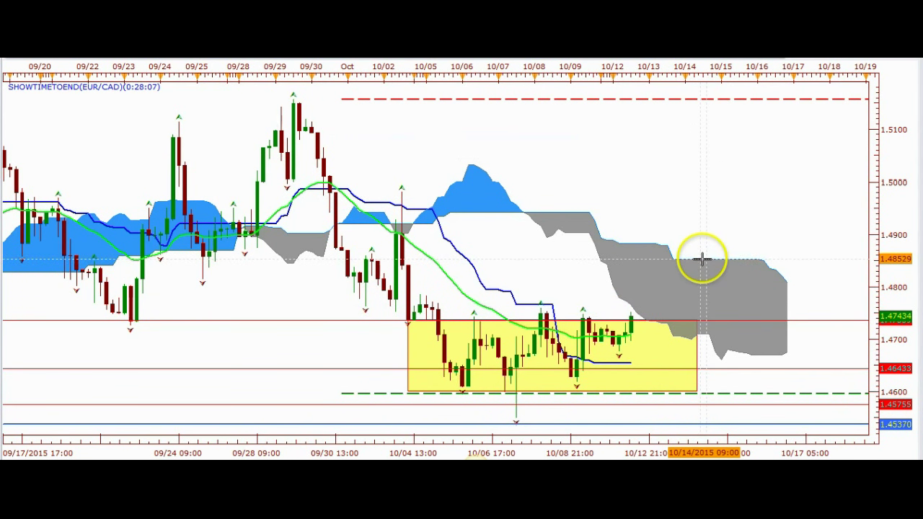
{"action": "left_click", "coordinate": [701, 258]}
{"action": "left_click", "coordinate": [372, 257]}
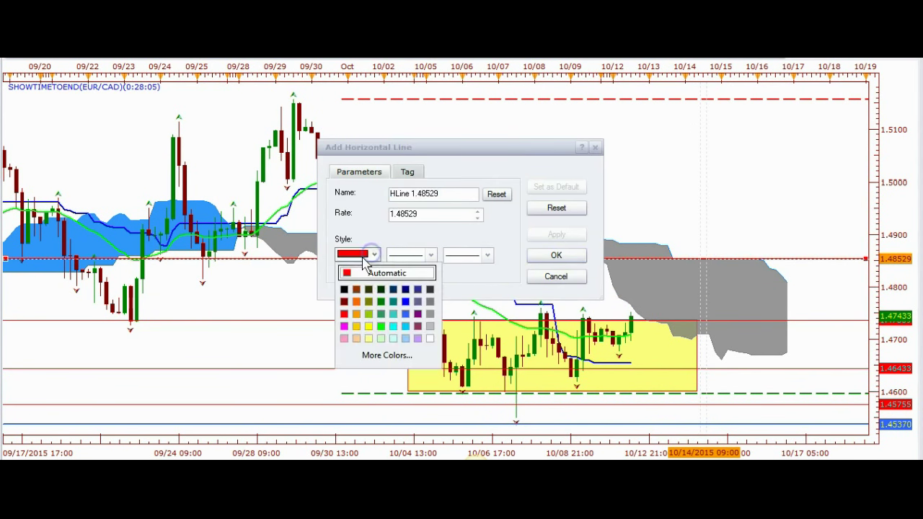
{"action": "left_click", "coordinate": [429, 302]}
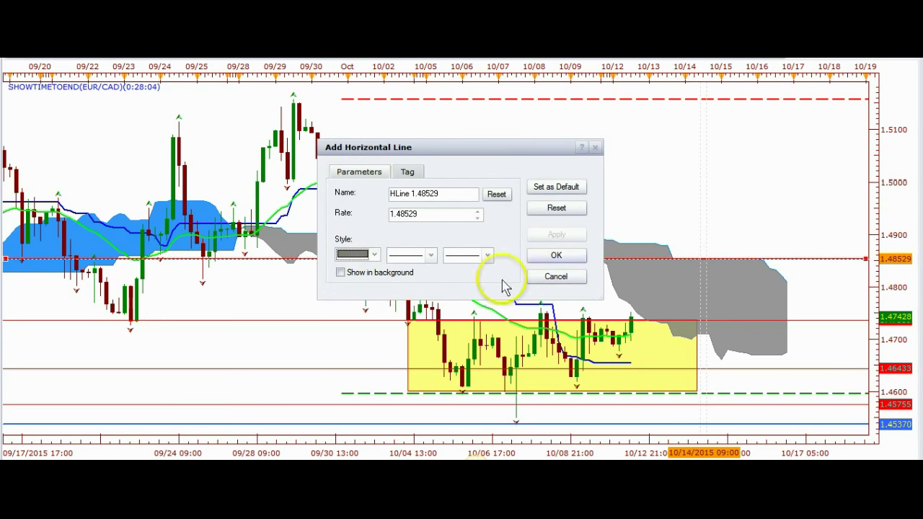
{"action": "left_click", "coordinate": [552, 256]}
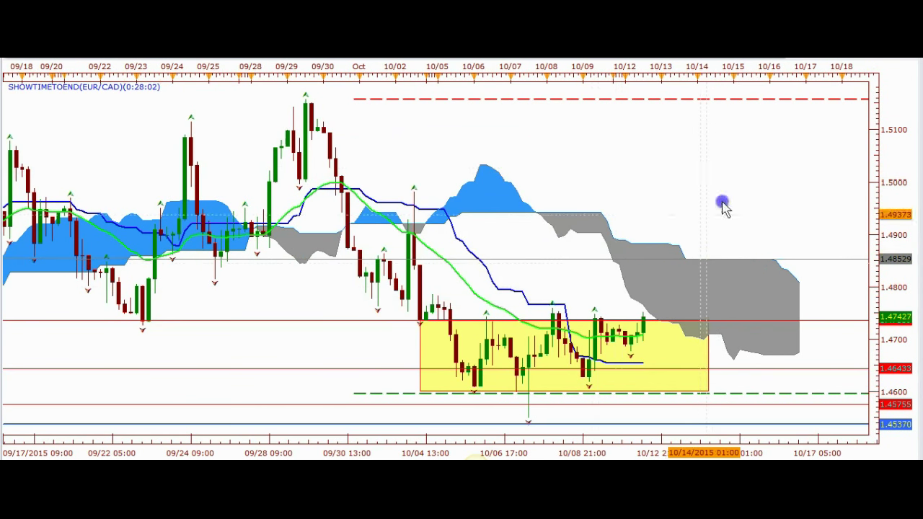
Examine the latest EUR/CAD candles at the box's upper edge against the cloud and the grey 1.48529 line.
{"action": "left_click_drag", "start_coordinate": [706, 175], "coordinate": [721, 202]}
{"action": "scroll", "coordinate": [688, 231], "scroll_direction": "down", "scroll_amount": 1}
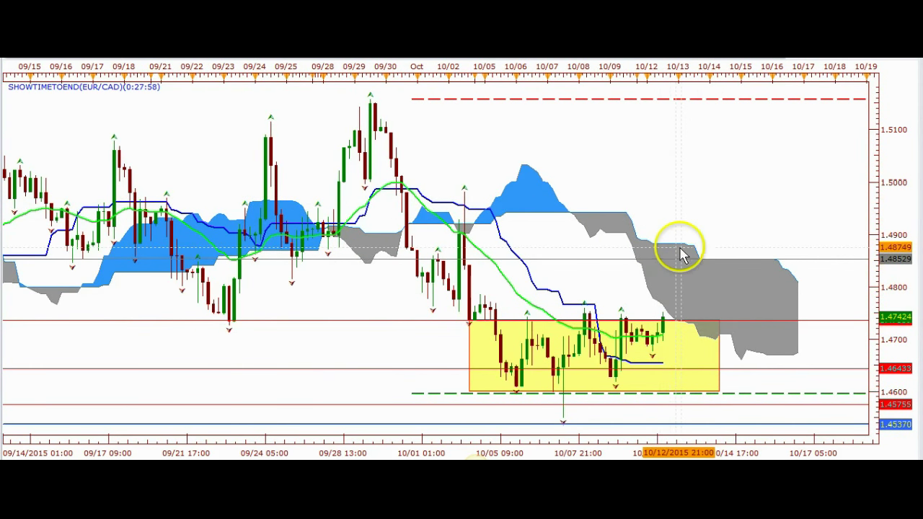
{"action": "left_click_drag", "start_coordinate": [712, 179], "coordinate": [529, 195]}
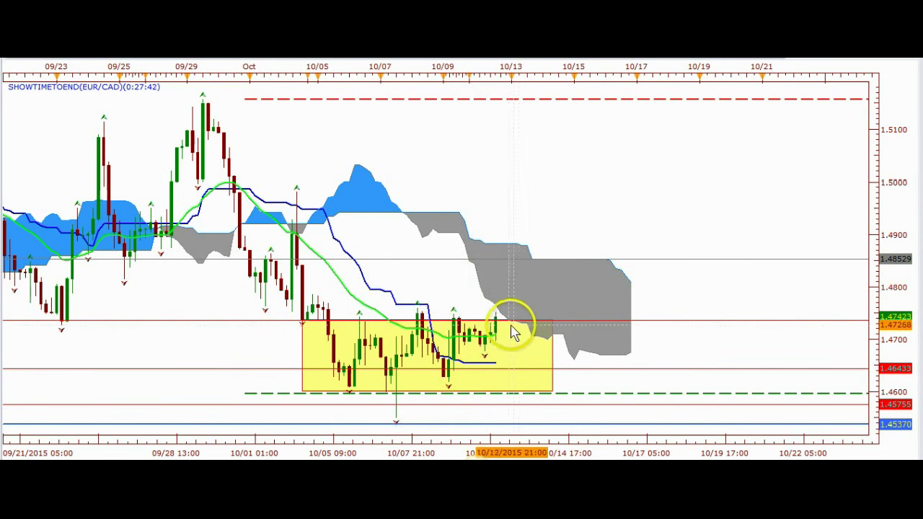
{"action": "scroll", "coordinate": [491, 330], "scroll_direction": "up", "scroll_amount": 1}
{"action": "scroll", "coordinate": [493, 337], "scroll_direction": "up", "scroll_amount": 2}
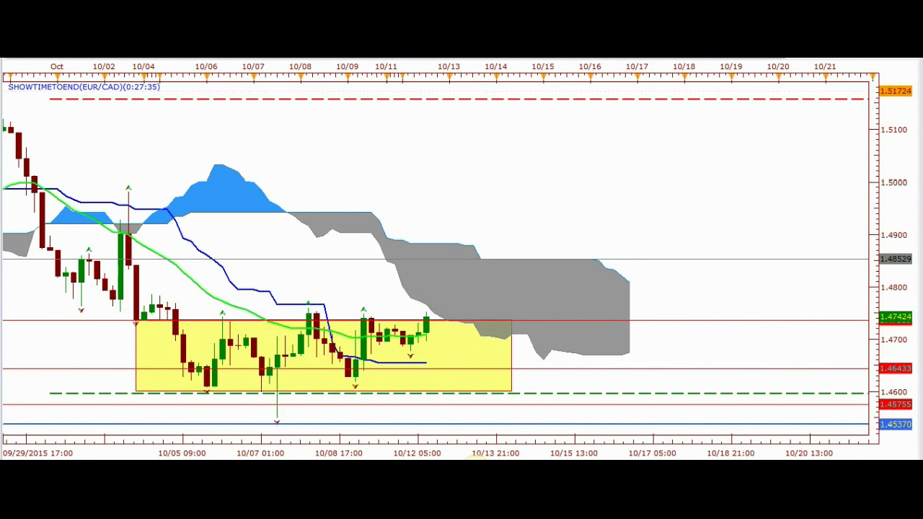
Switch to the EUR/CHF daily chart and inspect the price action since June against the cloud and red levels.
{"action": "mouse_move", "coordinate": [922, 157]}
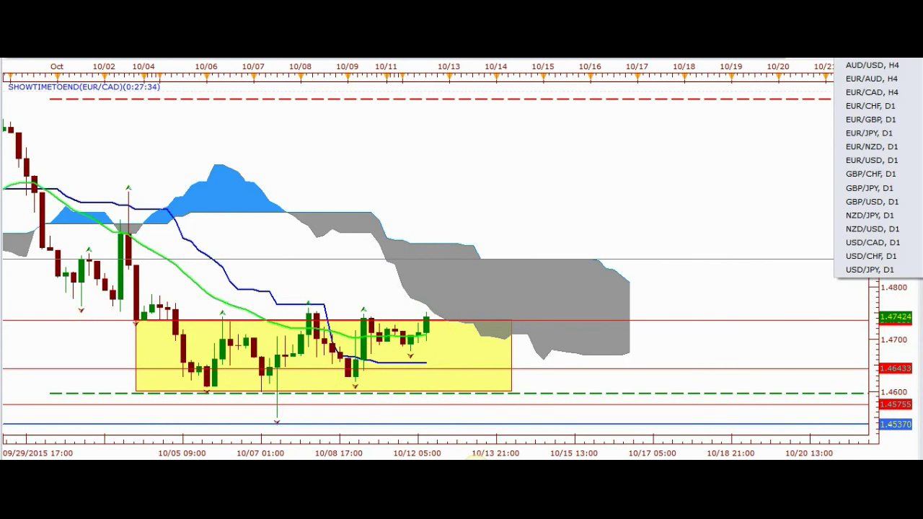
{"action": "left_click", "coordinate": [864, 106]}
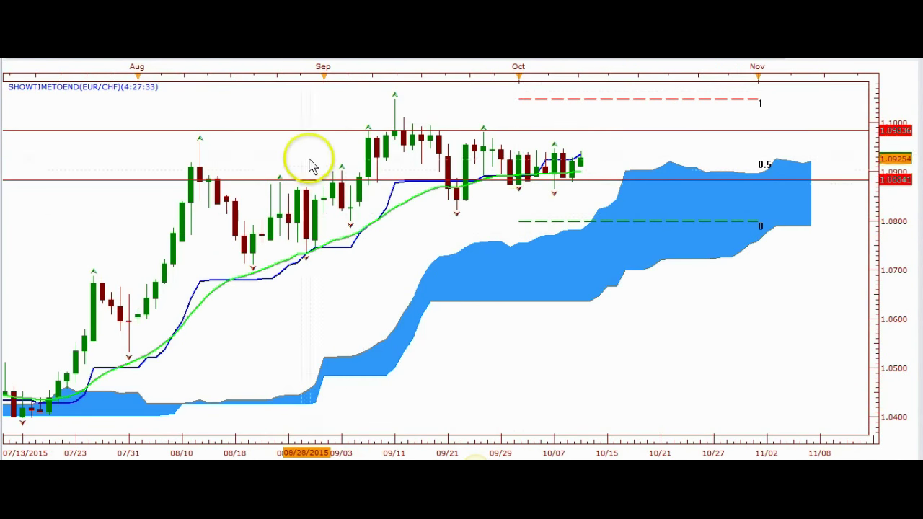
{"action": "scroll", "coordinate": [454, 207], "scroll_direction": "up", "scroll_amount": 2}
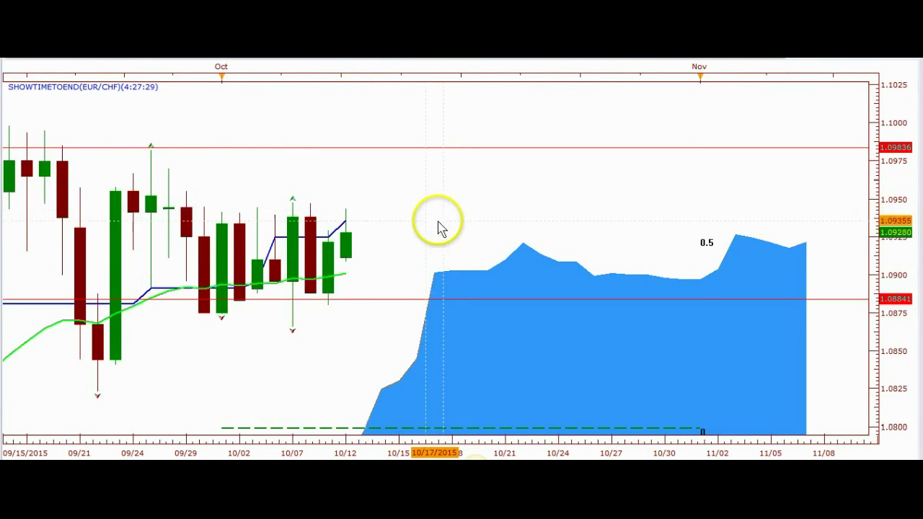
{"action": "scroll", "coordinate": [439, 223], "scroll_direction": "down", "scroll_amount": 1}
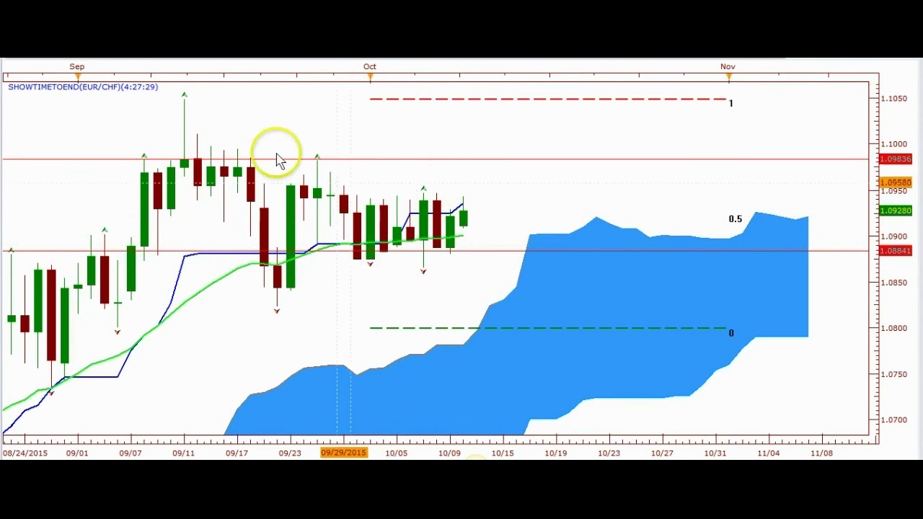
{"action": "scroll", "coordinate": [428, 212], "scroll_direction": "down", "scroll_amount": 3}
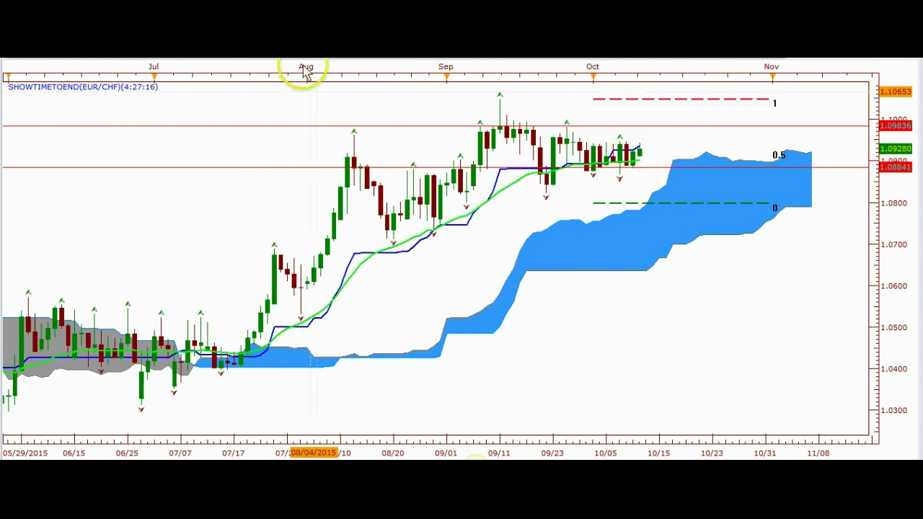
Switch the EUR/CHF chart to the 4-hour timeframe and examine the sideways price action between the red levels and around the cloud.
{"action": "left_click", "coordinate": [118, 59]}
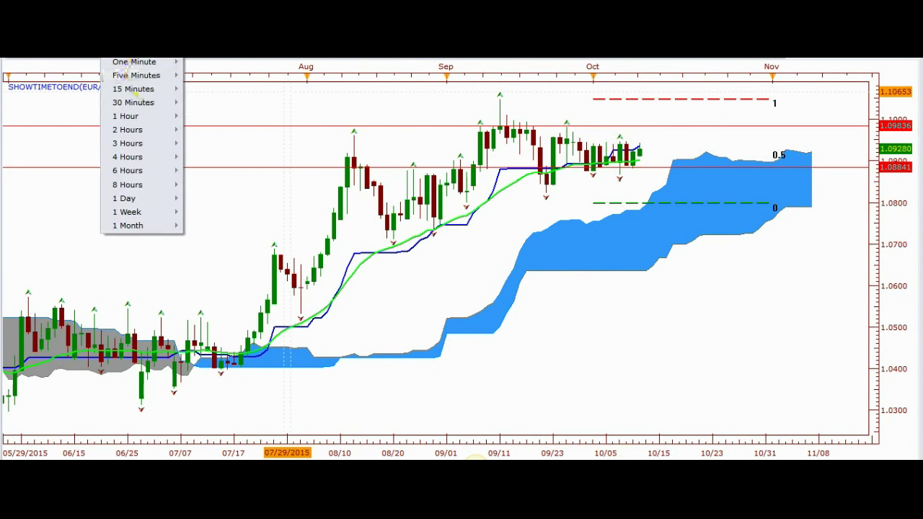
{"action": "left_click", "coordinate": [140, 155]}
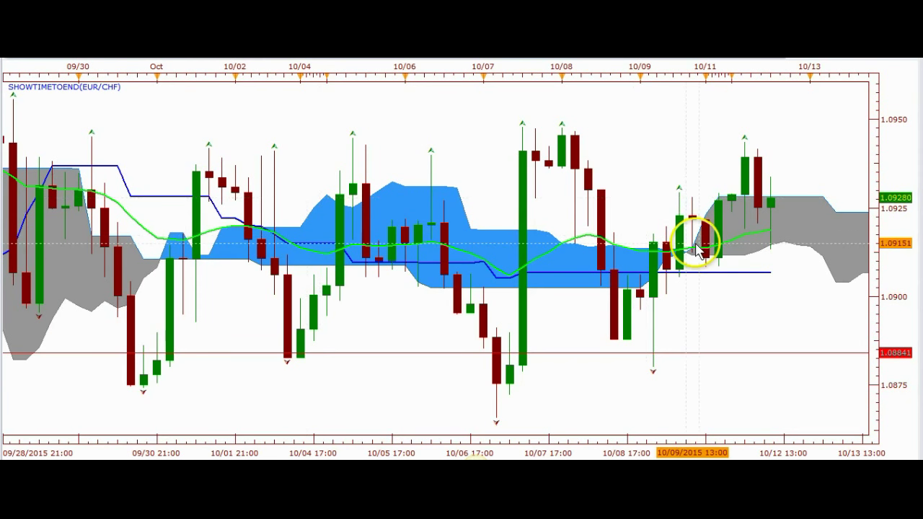
{"action": "scroll", "coordinate": [688, 238], "scroll_direction": "down", "scroll_amount": 5}
{"action": "scroll", "coordinate": [663, 251], "scroll_direction": "down", "scroll_amount": 1}
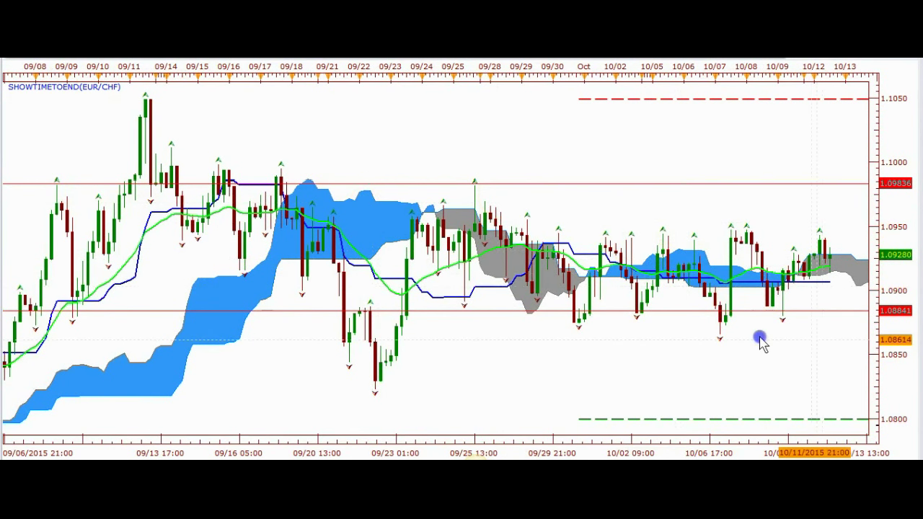
{"action": "left_click_drag", "start_coordinate": [759, 340], "coordinate": [432, 315]}
{"action": "scroll", "coordinate": [469, 313], "scroll_direction": "down", "scroll_amount": 2}
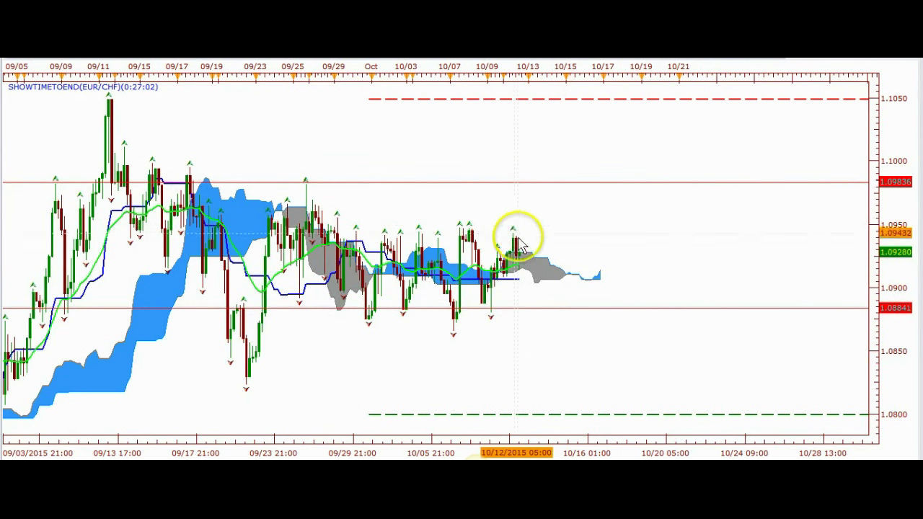
{"action": "scroll", "coordinate": [531, 280], "scroll_direction": "down", "scroll_amount": 1}
{"action": "scroll", "coordinate": [532, 285], "scroll_direction": "down", "scroll_amount": 1}
{"action": "scroll", "coordinate": [540, 237], "scroll_direction": "down", "scroll_amount": 1}
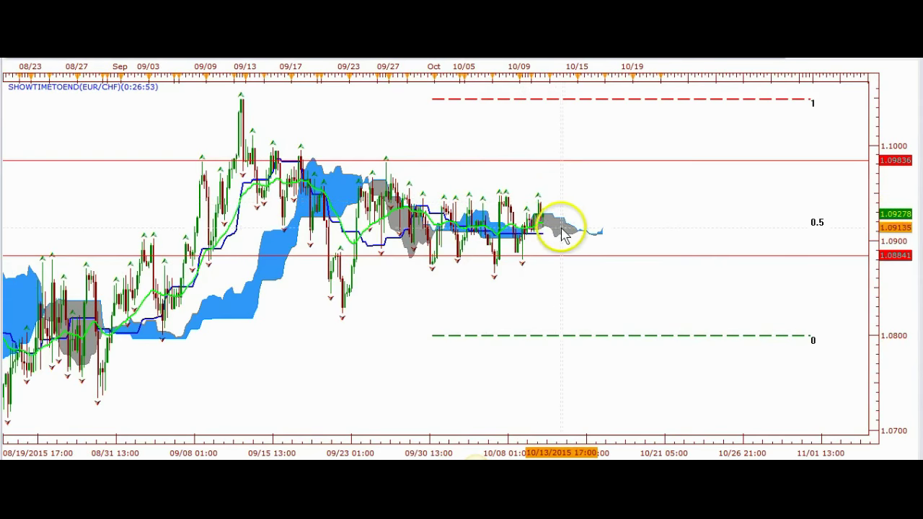
{"action": "scroll", "coordinate": [571, 237], "scroll_direction": "up", "scroll_amount": 2}
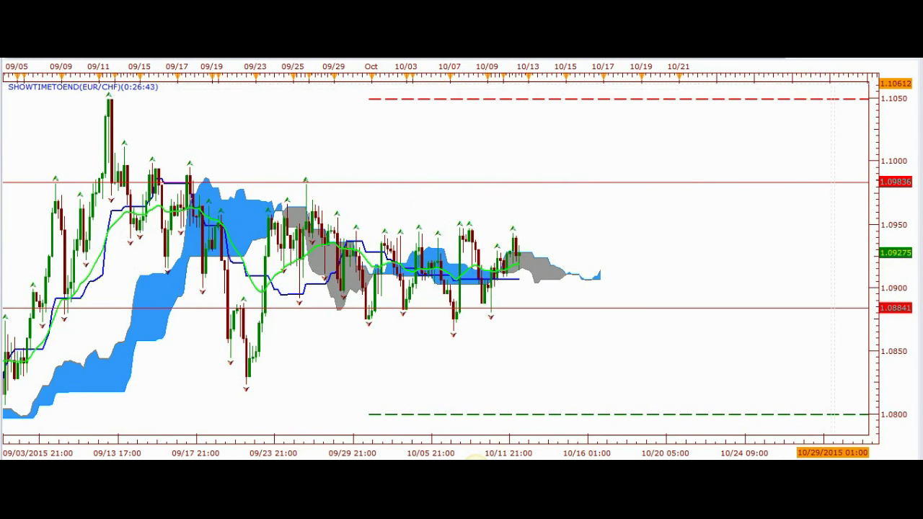
Switch to the EUR/GBP daily chart and inspect recent price action against the red levels, dashed projections and cloud.
{"action": "right_click", "coordinate": [833, 84]}
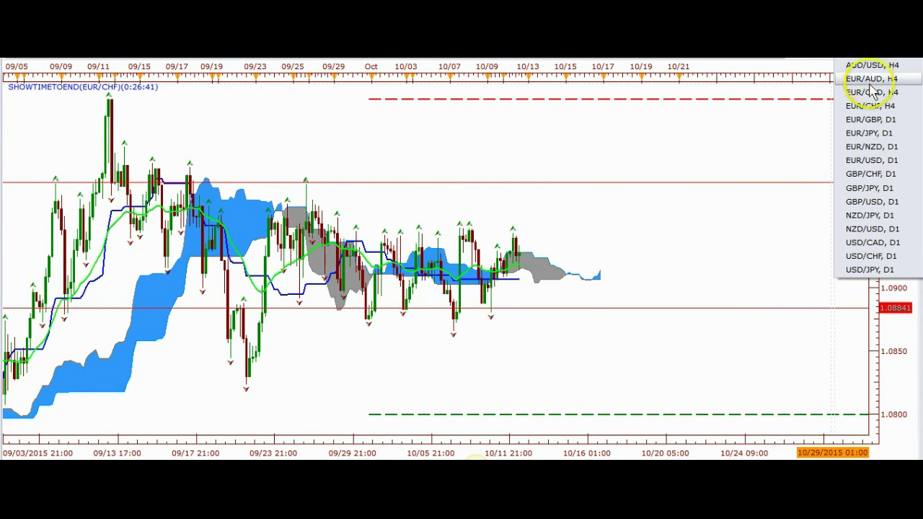
{"action": "left_click", "coordinate": [863, 120]}
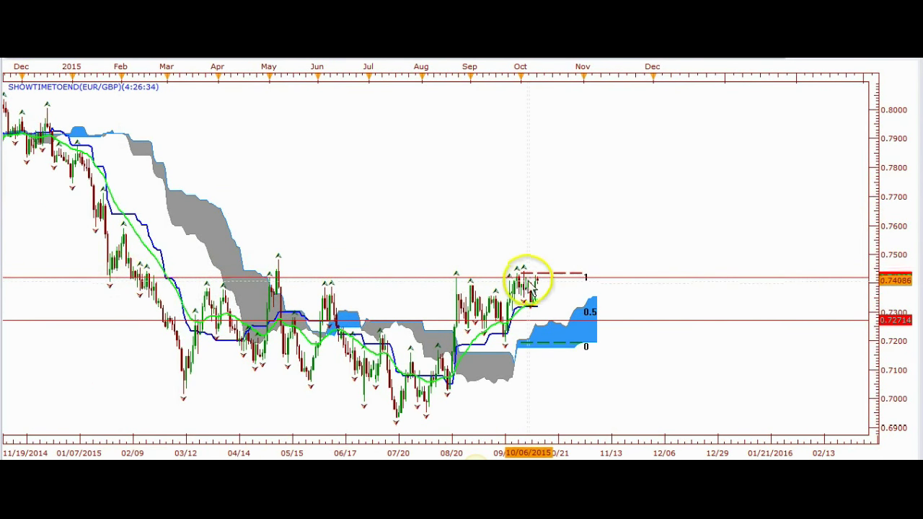
{"action": "scroll", "coordinate": [541, 285], "scroll_direction": "up", "scroll_amount": 2}
{"action": "scroll", "coordinate": [534, 286], "scroll_direction": "up", "scroll_amount": 1}
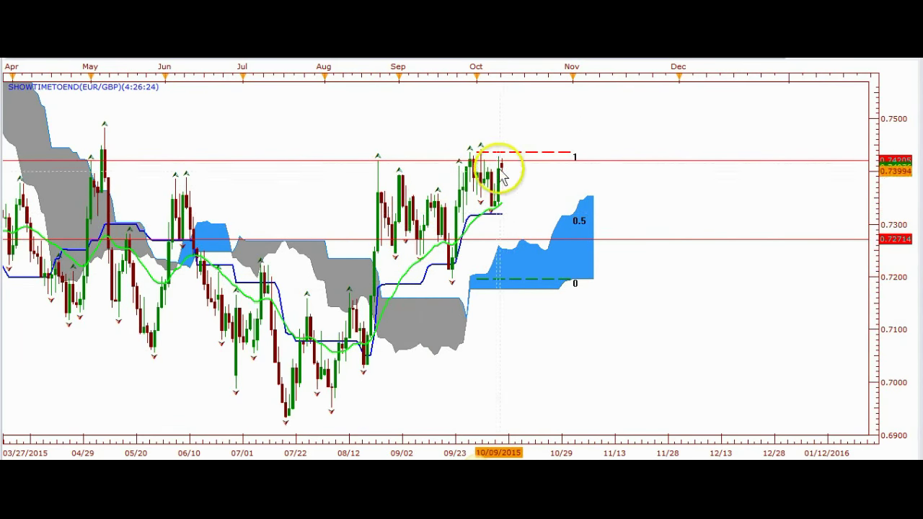
{"action": "scroll", "coordinate": [488, 218], "scroll_direction": "up", "scroll_amount": 1}
{"action": "scroll", "coordinate": [483, 231], "scroll_direction": "up", "scroll_amount": 1}
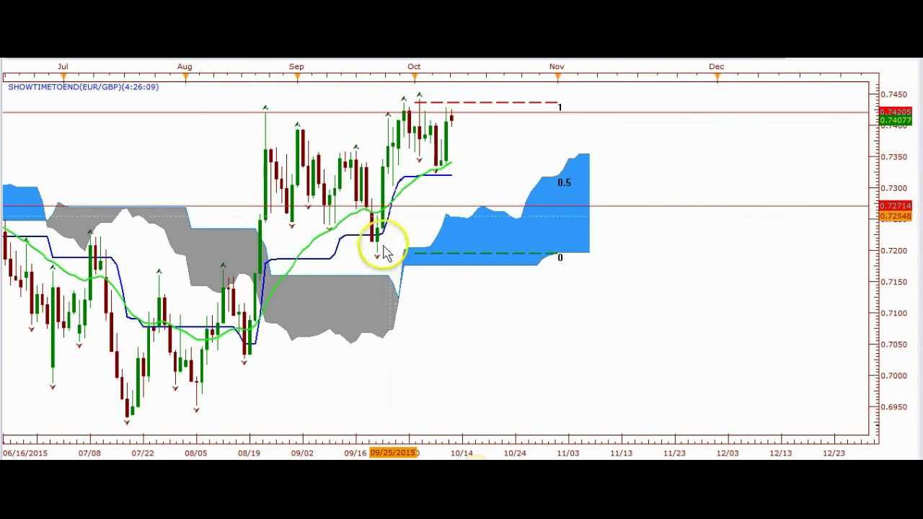
{"action": "scroll", "coordinate": [425, 126], "scroll_direction": "down", "scroll_amount": 2}
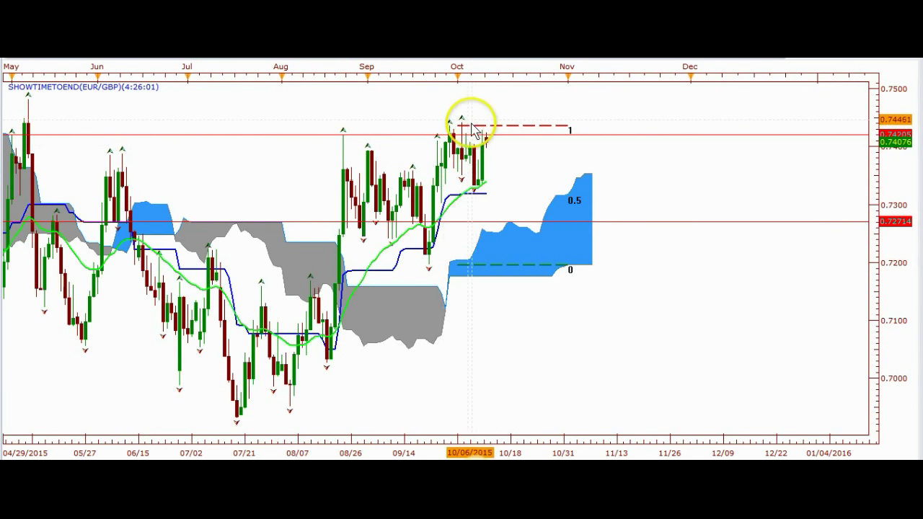
{"action": "scroll", "coordinate": [577, 266], "scroll_direction": "down", "scroll_amount": 2}
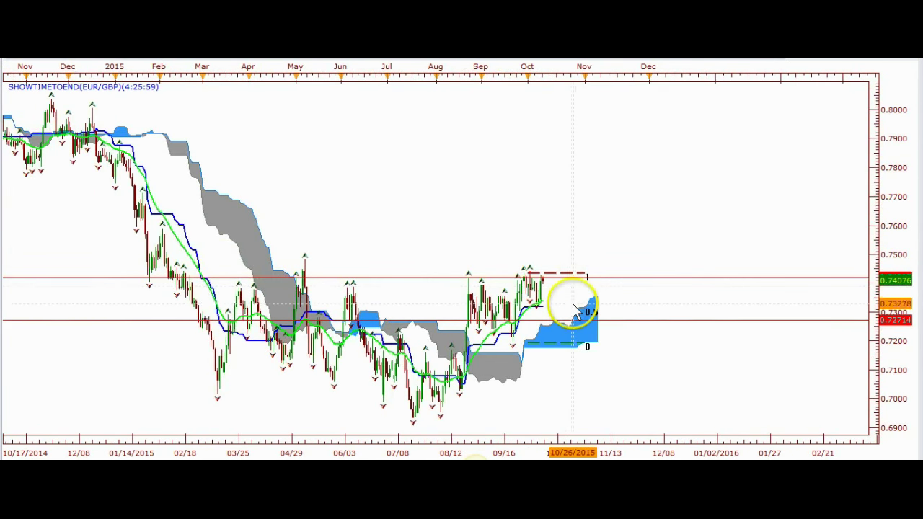
Switch the EUR/GBP chart to the 4-hour timeframe and examine price action since late August against the upper red level, dashed lines and cloud.
{"action": "scroll", "coordinate": [567, 299], "scroll_direction": "up", "scroll_amount": 2}
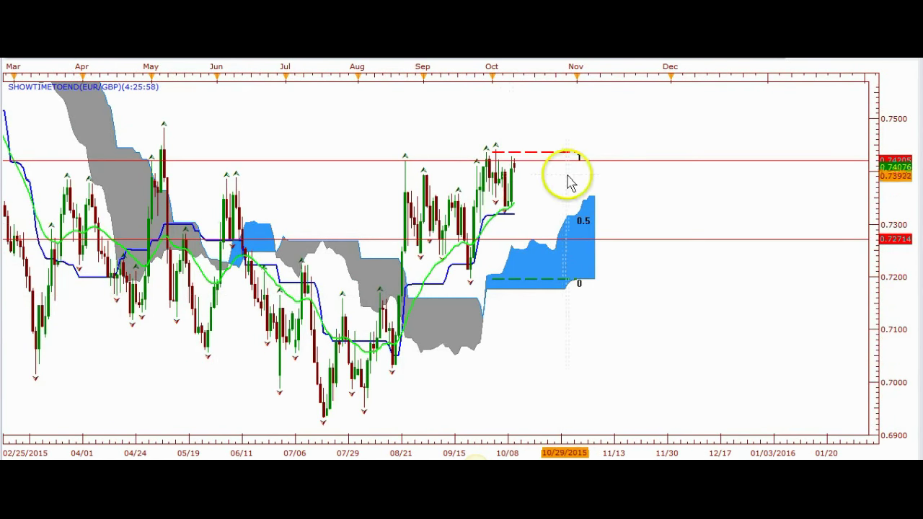
{"action": "left_click", "coordinate": [155, 51]}
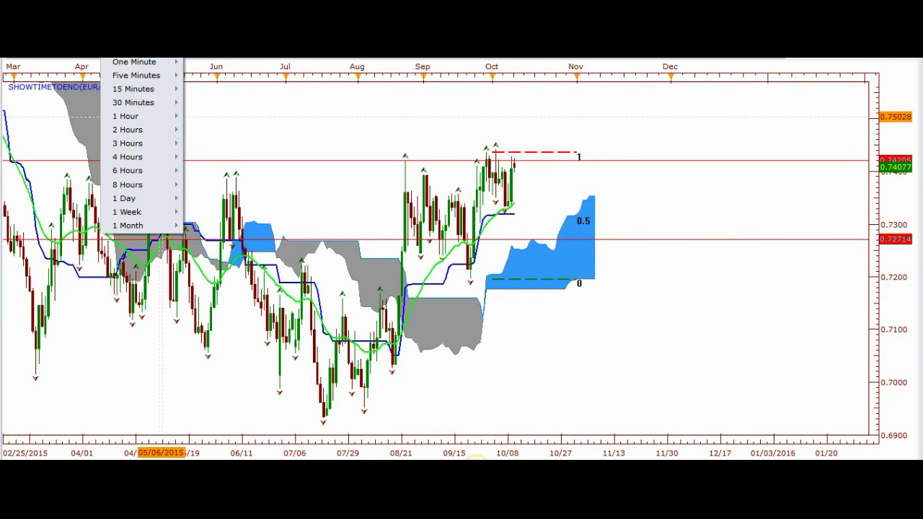
{"action": "left_click", "coordinate": [133, 158]}
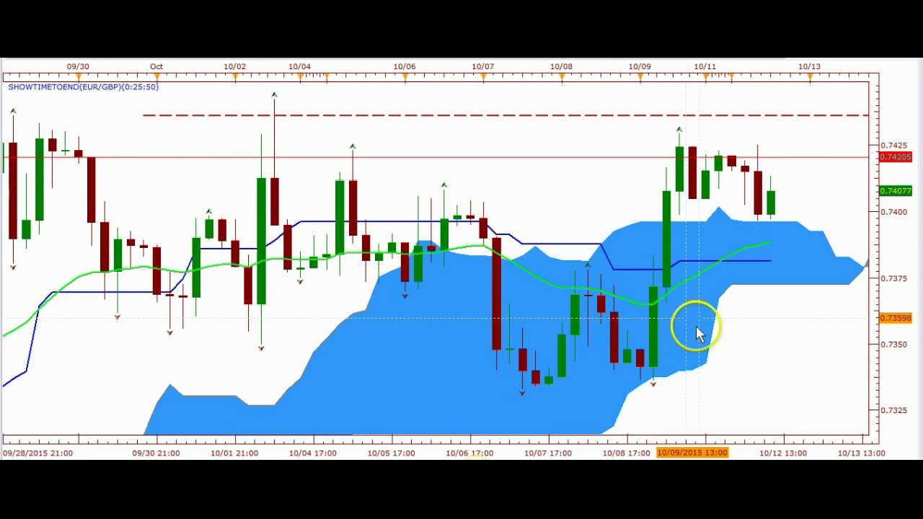
{"action": "scroll", "coordinate": [679, 204], "scroll_direction": "down", "scroll_amount": 2}
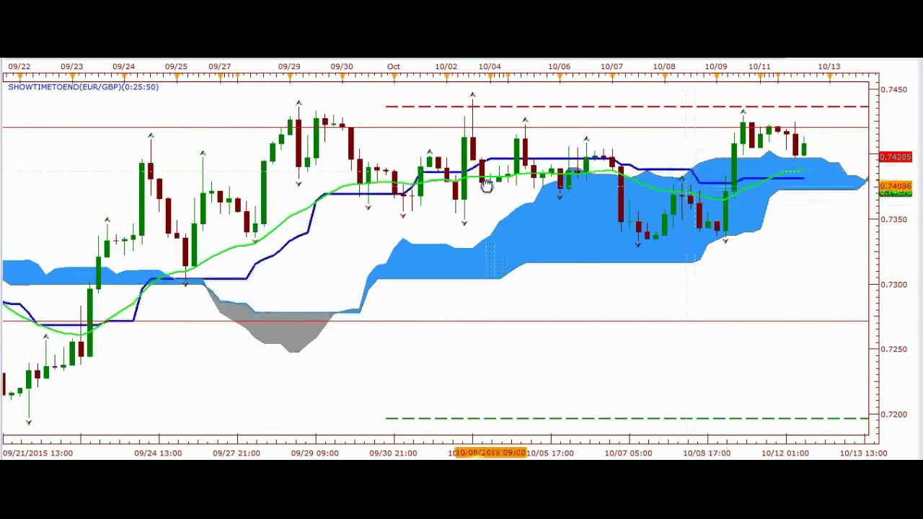
{"action": "left_click_drag", "start_coordinate": [487, 185], "coordinate": [420, 204]}
{"action": "scroll", "coordinate": [478, 238], "scroll_direction": "down", "scroll_amount": 3}
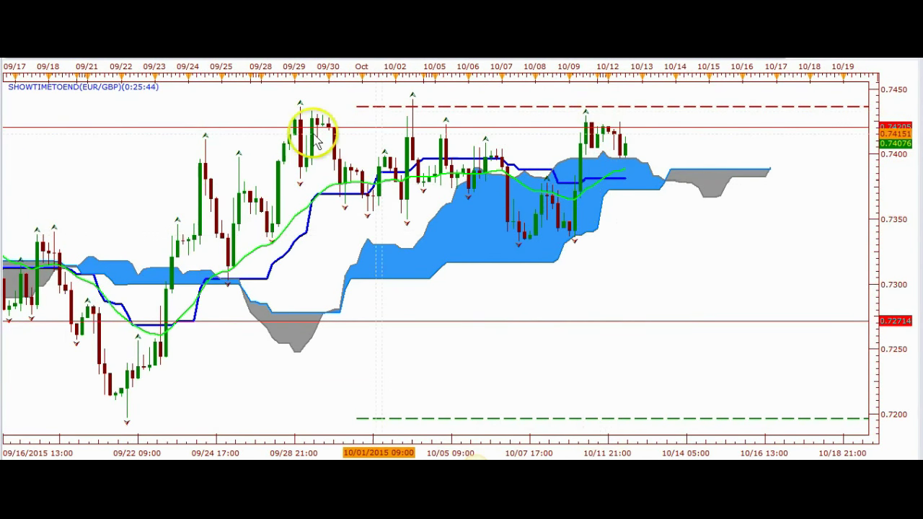
{"action": "scroll", "coordinate": [655, 233], "scroll_direction": "down", "scroll_amount": 1}
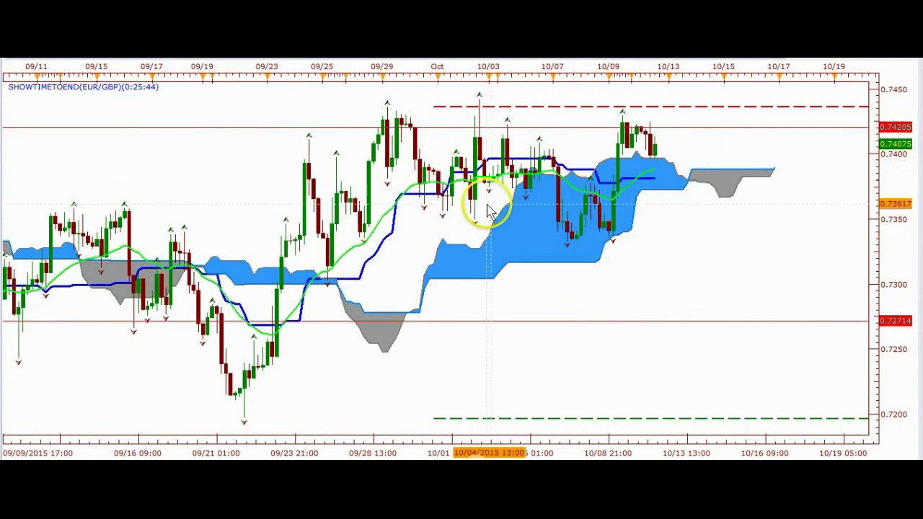
{"action": "scroll", "coordinate": [665, 213], "scroll_direction": "down", "scroll_amount": 3}
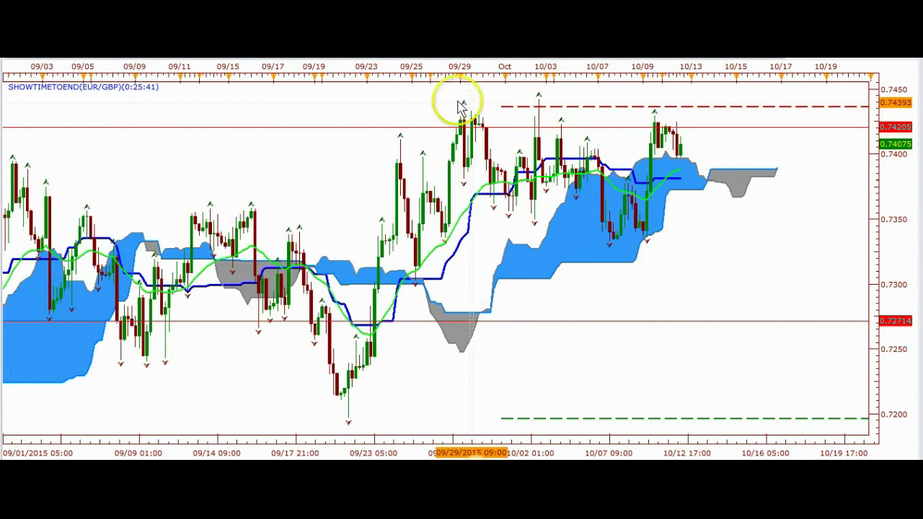
{"action": "scroll", "coordinate": [476, 119], "scroll_direction": "down", "scroll_amount": 2}
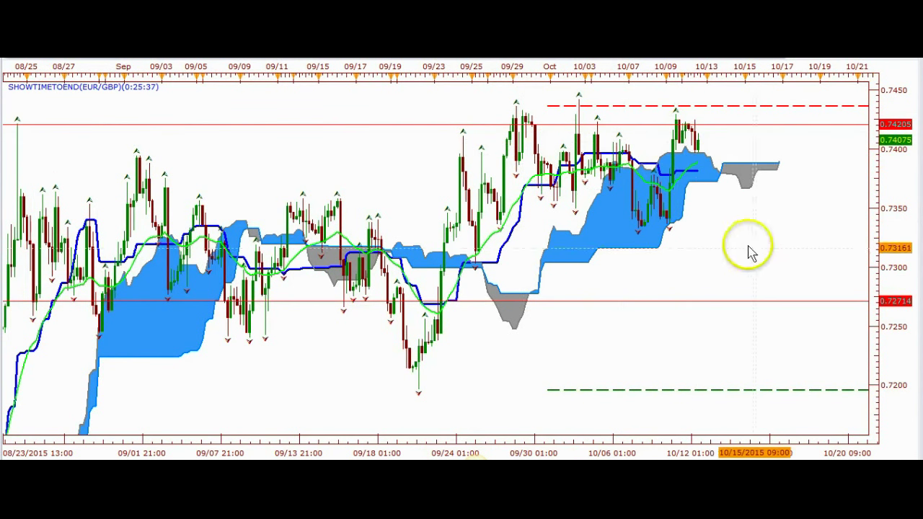
{"action": "scroll", "coordinate": [641, 256], "scroll_direction": "down", "scroll_amount": 2}
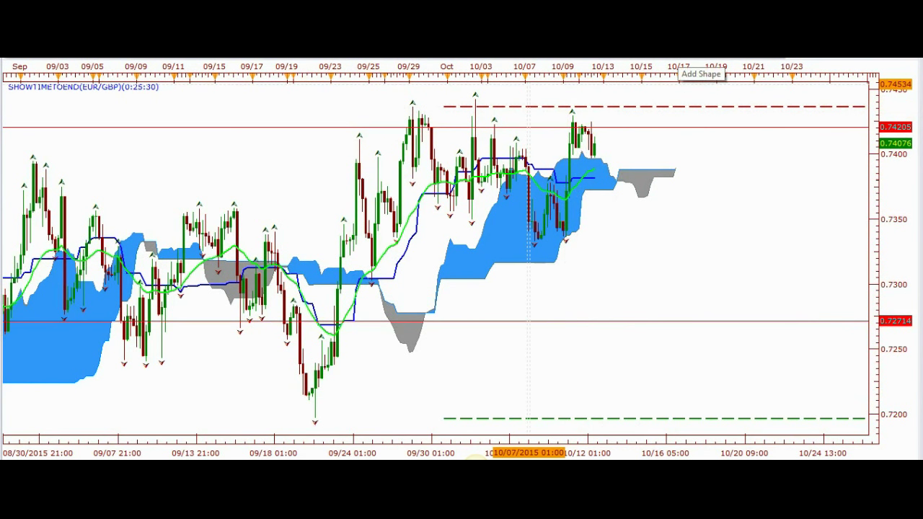
Draw a steep red line up from the latest EUR/GBP candle through the red dashed level, reaching about 0.7515.
{"action": "left_click", "coordinate": [657, 59]}
{"action": "left_click", "coordinate": [653, 66]}
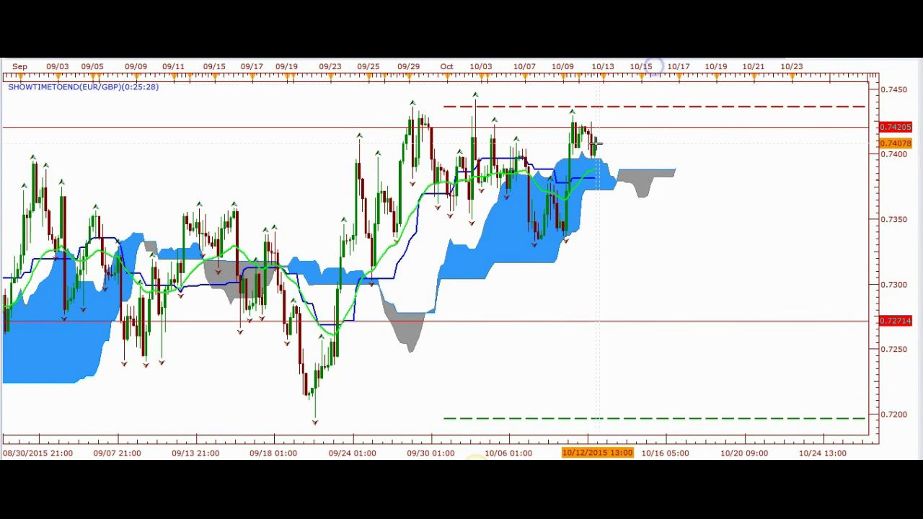
{"action": "left_click", "coordinate": [594, 86]}
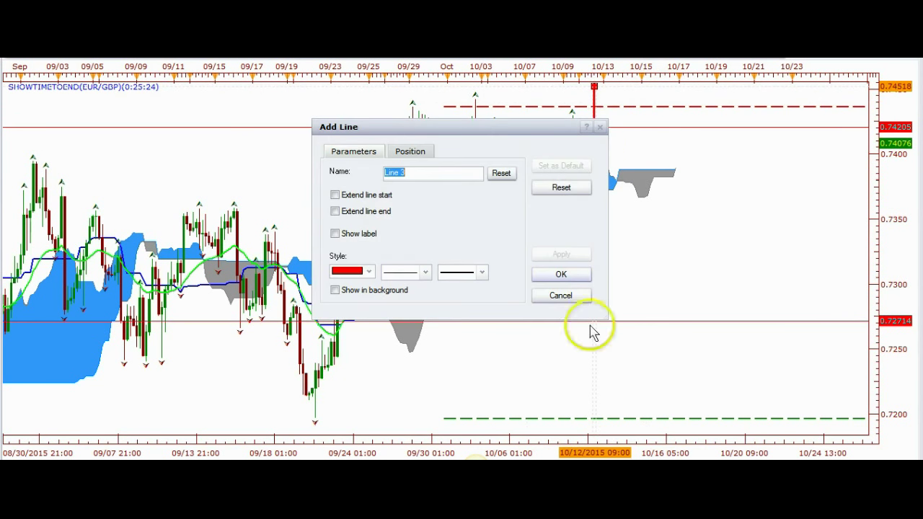
{"action": "left_click", "coordinate": [573, 281]}
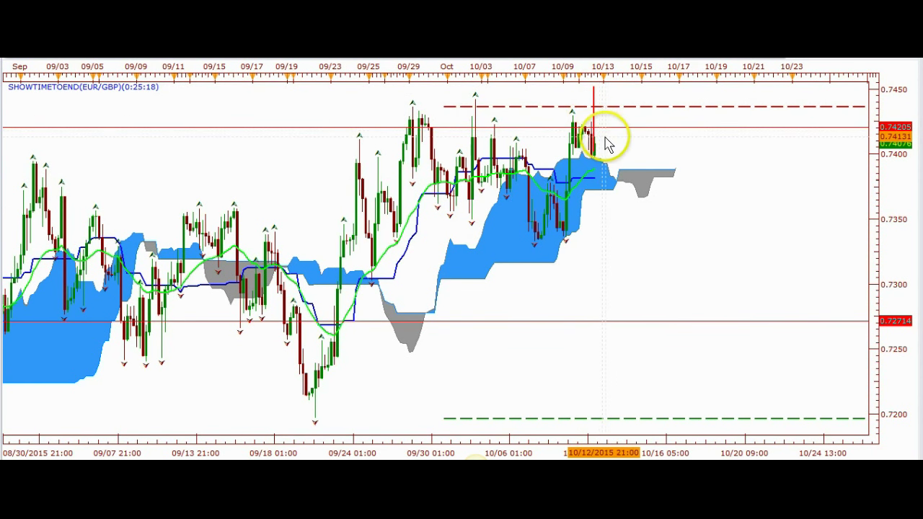
{"action": "scroll", "coordinate": [688, 111], "scroll_direction": "down", "scroll_amount": 2}
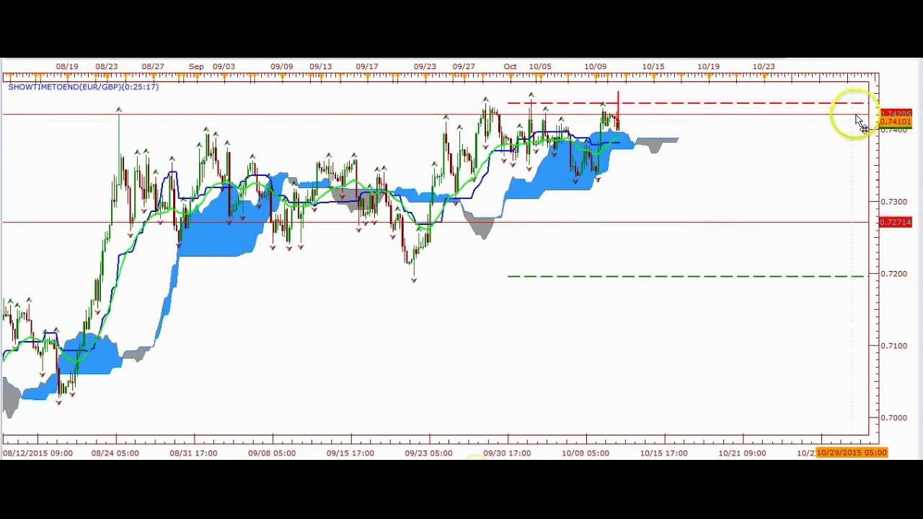
{"action": "left_click_drag", "start_coordinate": [868, 100], "coordinate": [873, 151]}
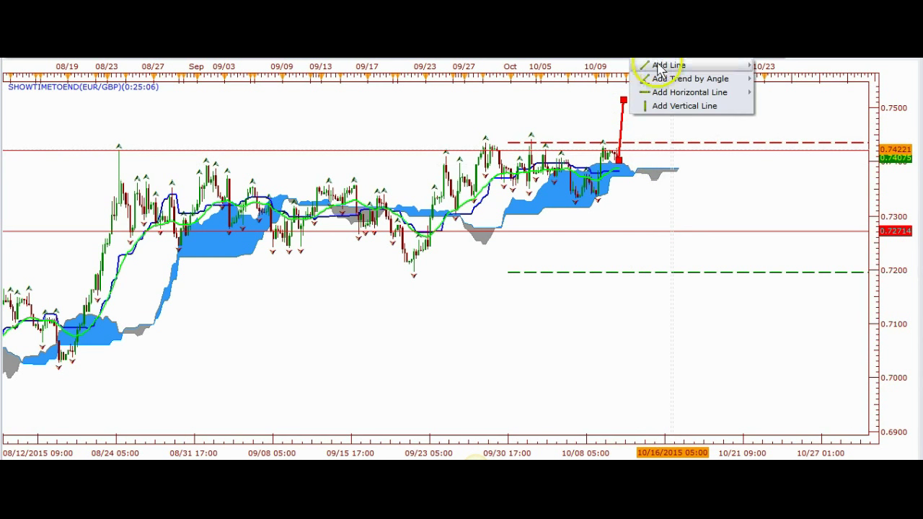
Add a red pullback line down to the red dashed level near 0.743, plus a second rising line up to about 0.7547.
{"action": "left_click", "coordinate": [658, 64]}
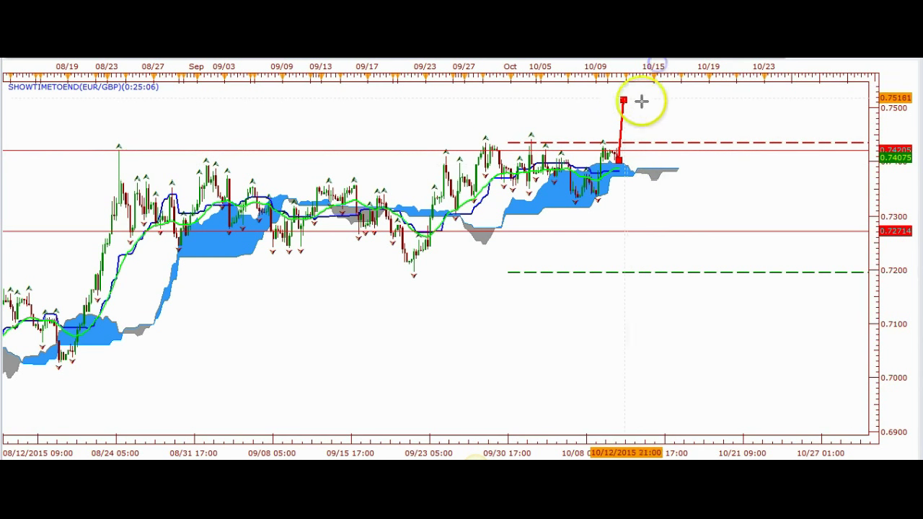
{"action": "left_click", "coordinate": [652, 143]}
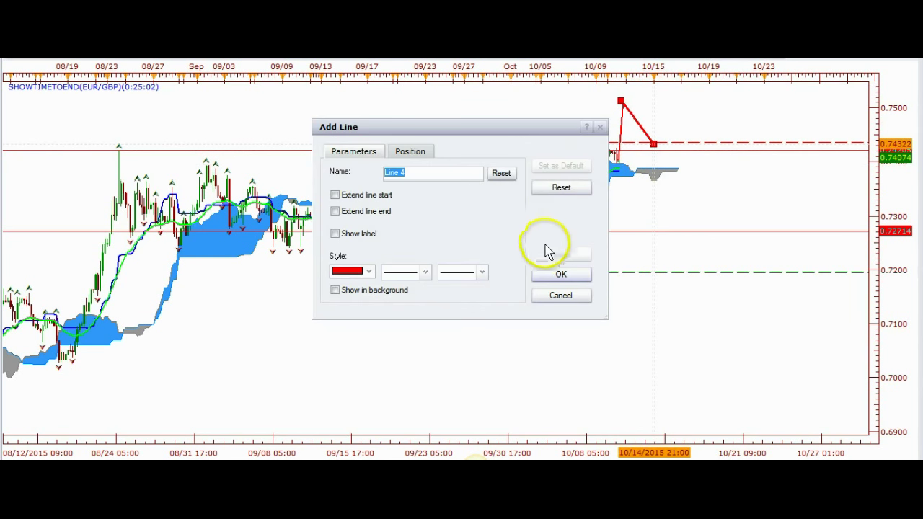
{"action": "left_click", "coordinate": [560, 274]}
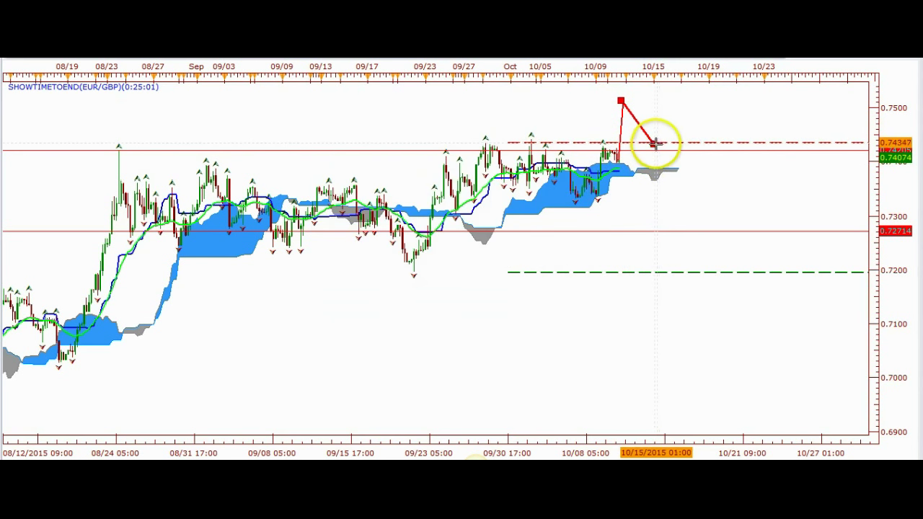
{"action": "left_click", "coordinate": [689, 79]}
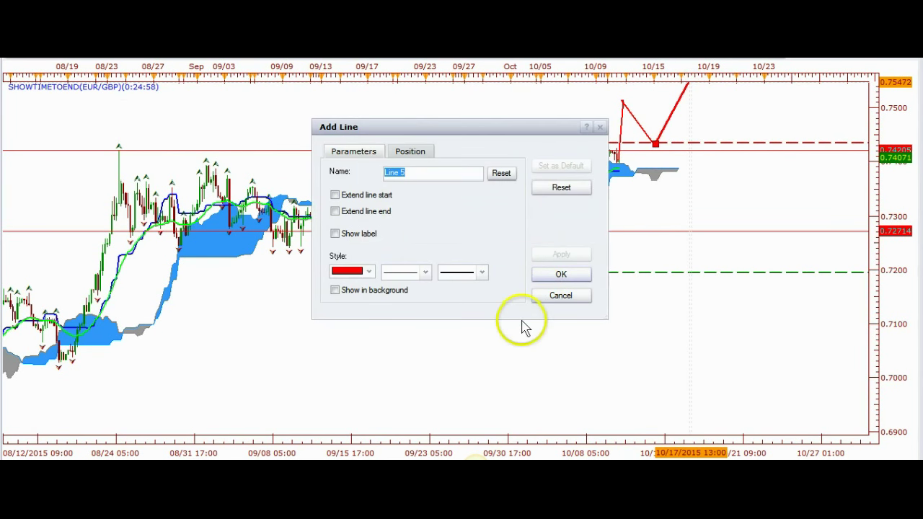
{"action": "left_click", "coordinate": [548, 277]}
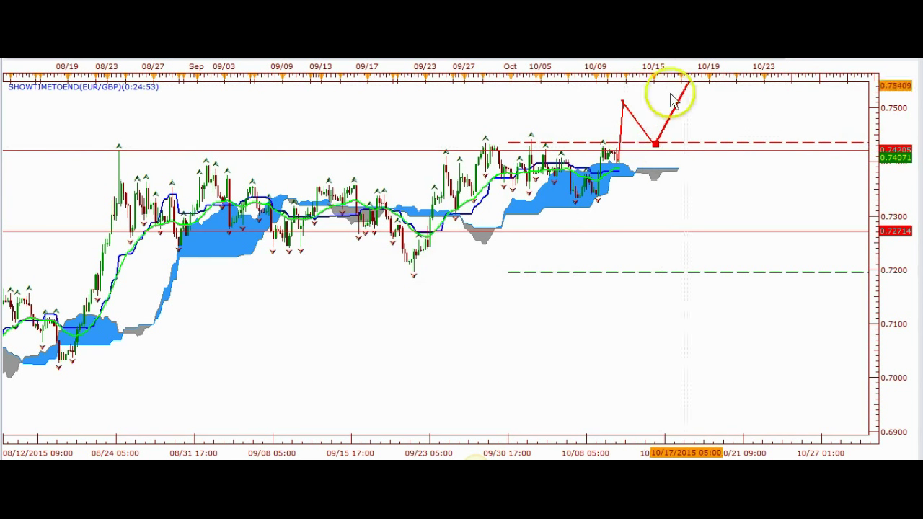
Remove the three red projection lines from the EUR/GBP chart and restore its price scale.
{"action": "right_click", "coordinate": [624, 128]}
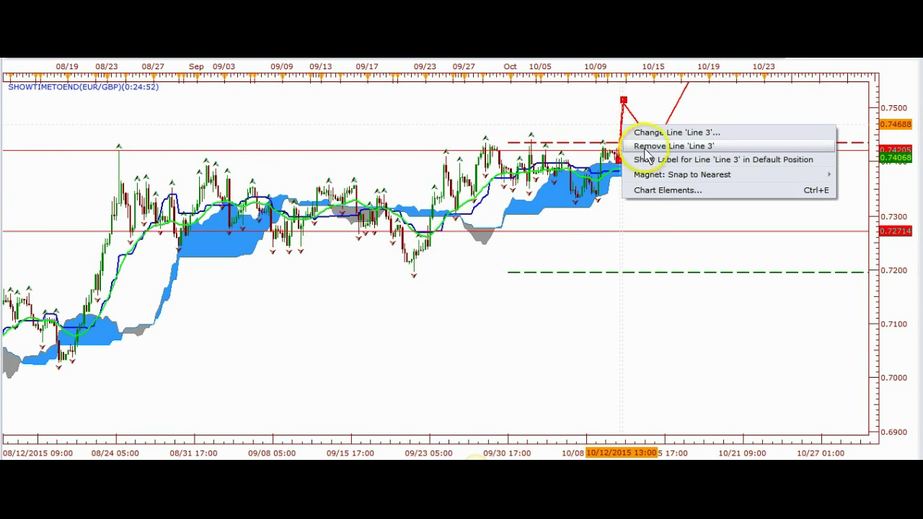
{"action": "left_click", "coordinate": [645, 147]}
{"action": "right_click", "coordinate": [638, 124]}
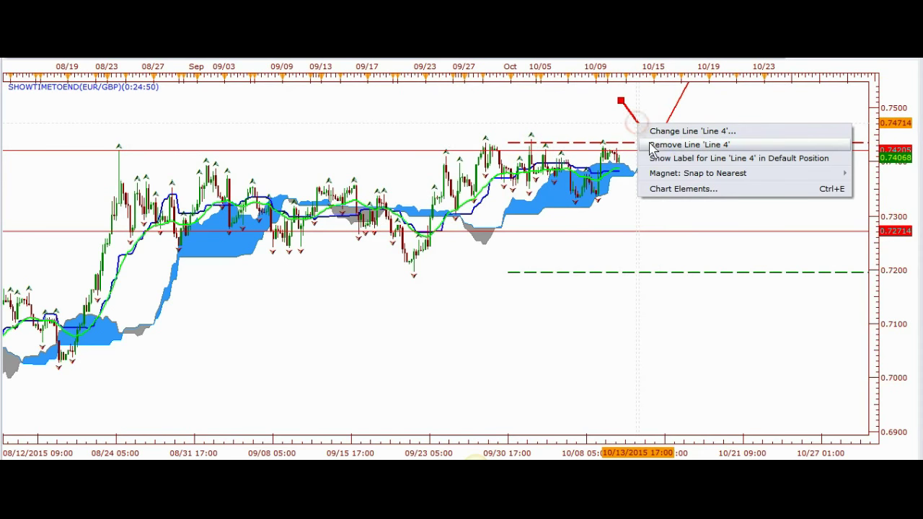
{"action": "left_click", "coordinate": [656, 142]}
{"action": "right_click", "coordinate": [662, 128]}
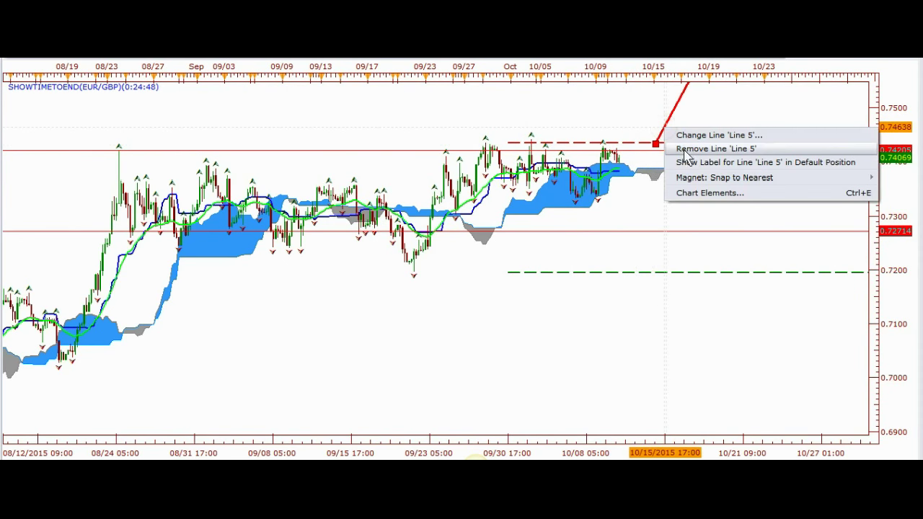
{"action": "left_click", "coordinate": [687, 149]}
{"action": "scroll", "coordinate": [637, 230], "scroll_direction": "up", "scroll_amount": 4}
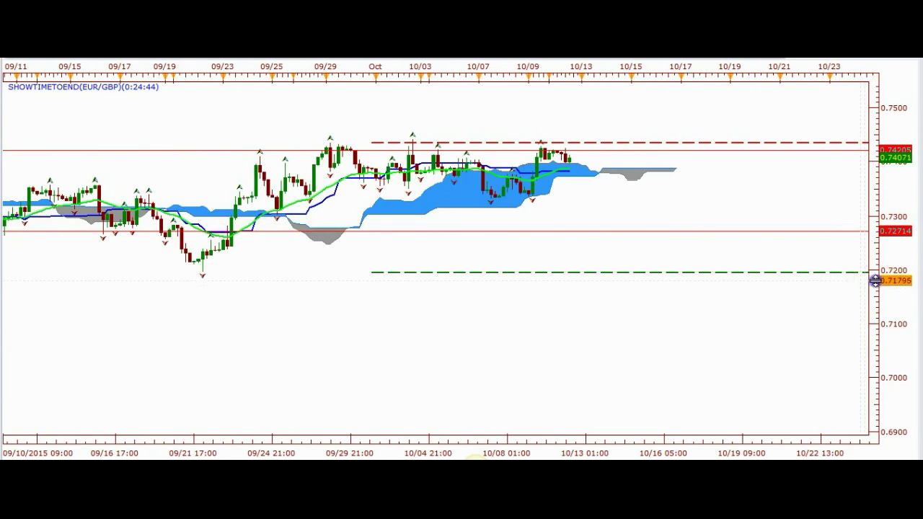
{"action": "left_click_drag", "start_coordinate": [875, 280], "coordinate": [886, 81]}
{"action": "left_click", "coordinate": [869, 256]}
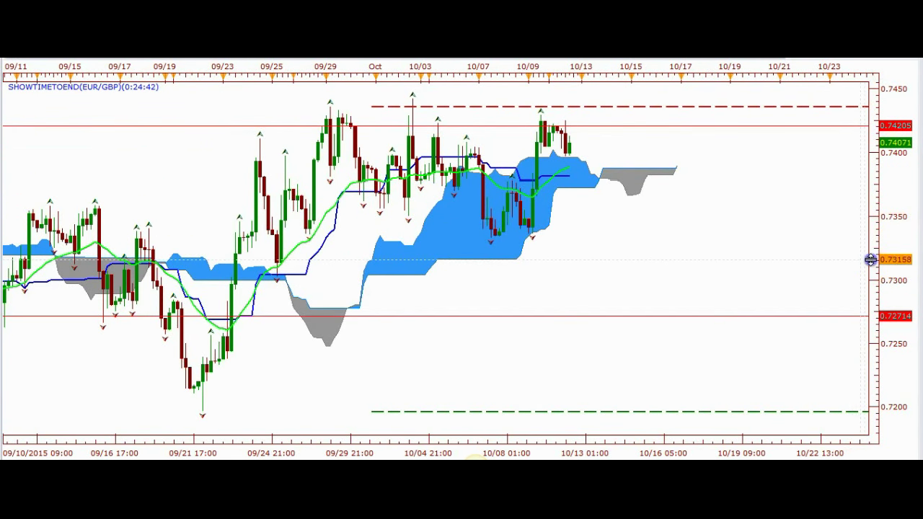
{"action": "left_click_drag", "start_coordinate": [870, 259], "coordinate": [880, 179]}
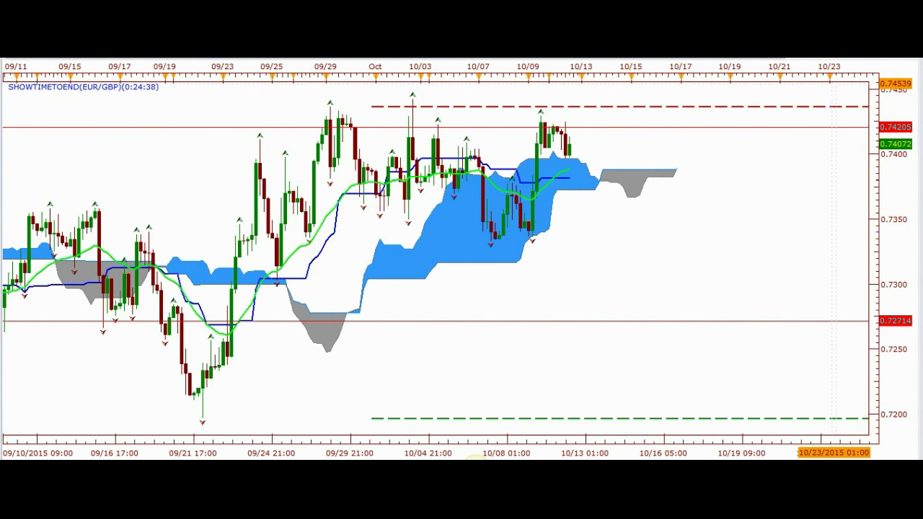
{"action": "left_click", "coordinate": [627, 97]}
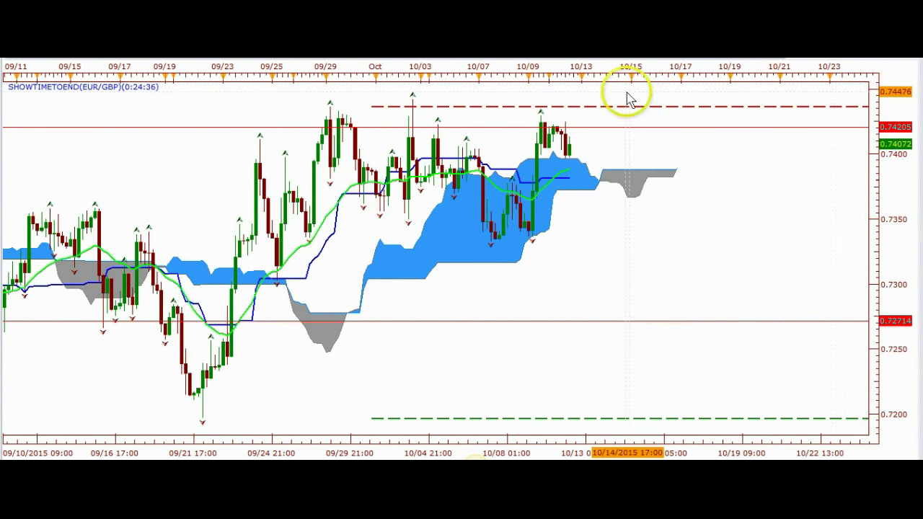
Switch to the EUR/JPY daily chart and examine price action against the descending red trendline, yellow support zone and cloud.
{"action": "mouse_move", "coordinate": [919, 187]}
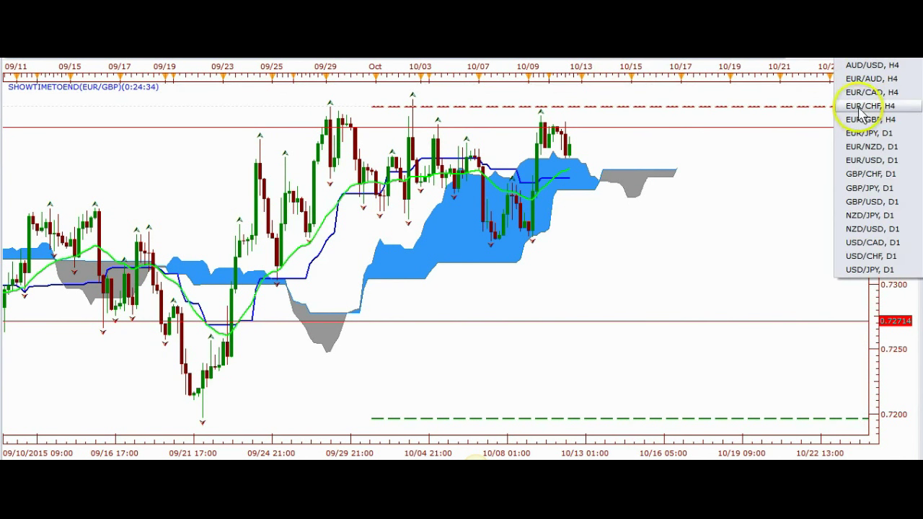
{"action": "left_click", "coordinate": [857, 135]}
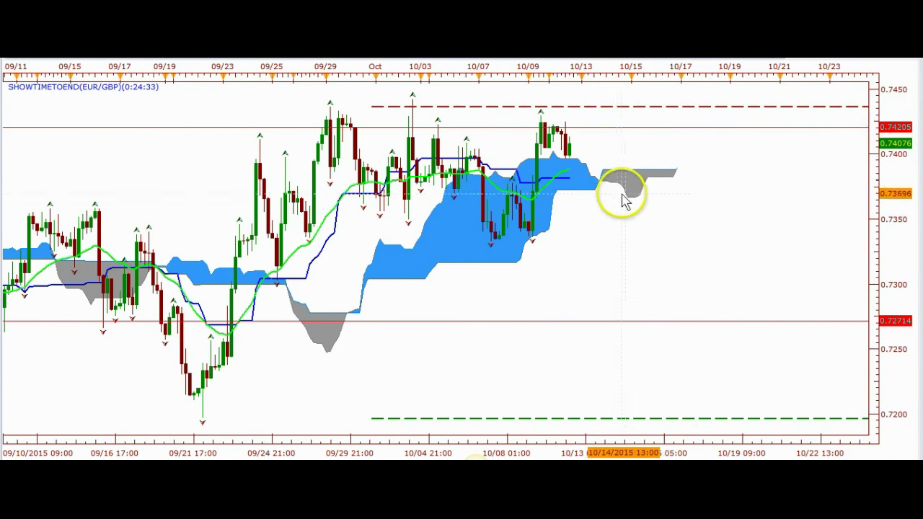
{"action": "scroll", "coordinate": [634, 225], "scroll_direction": "down", "scroll_amount": 4}
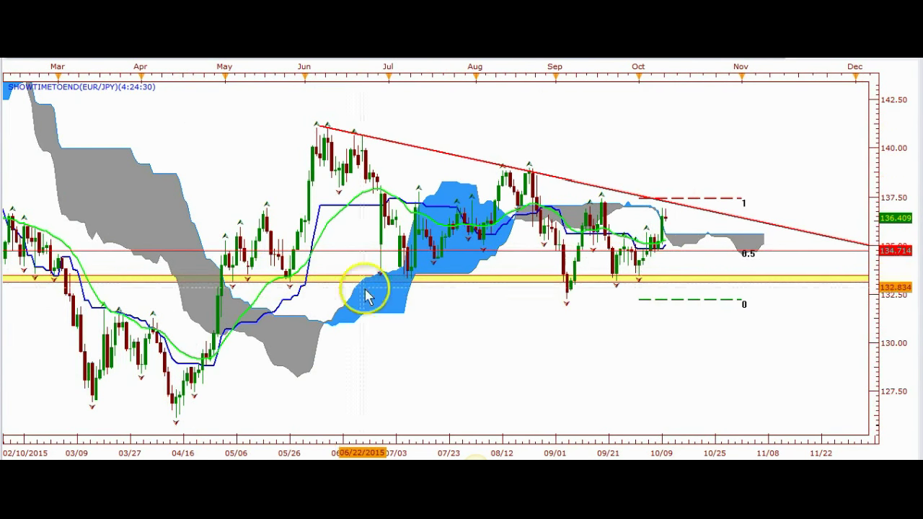
{"action": "scroll", "coordinate": [281, 306], "scroll_direction": "down", "scroll_amount": 1}
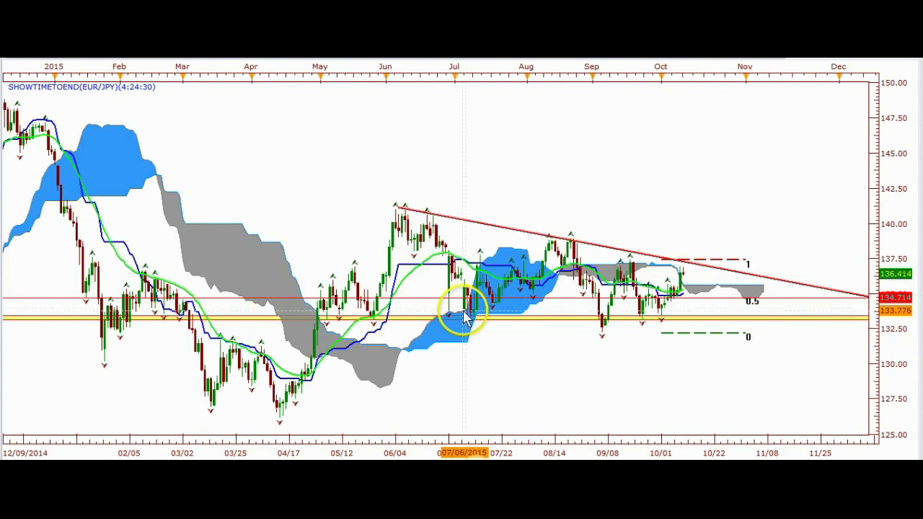
{"action": "scroll", "coordinate": [559, 324], "scroll_direction": "down", "scroll_amount": 1}
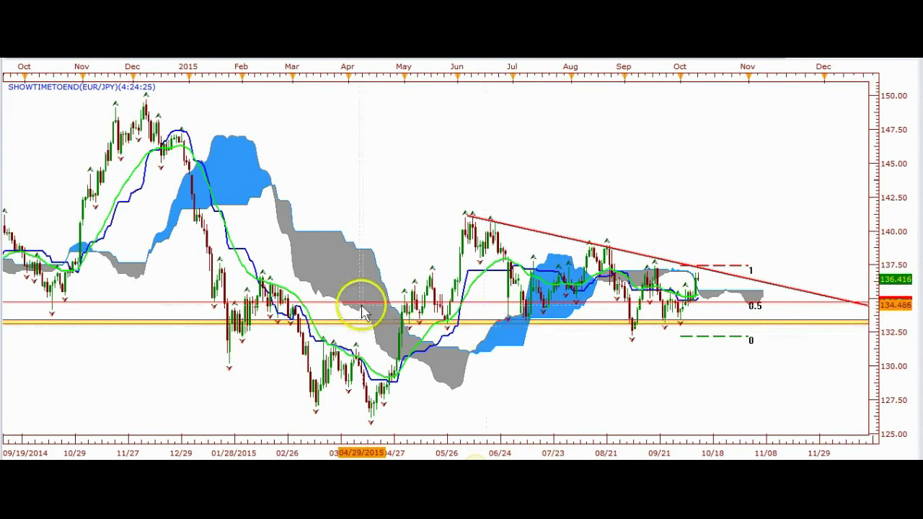
{"action": "scroll", "coordinate": [310, 309], "scroll_direction": "up", "scroll_amount": 2}
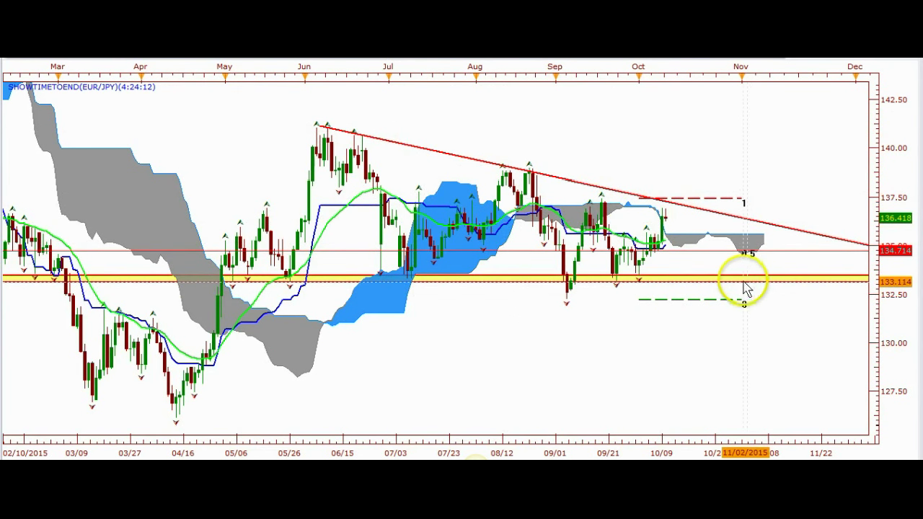
{"action": "scroll", "coordinate": [721, 289], "scroll_direction": "up", "scroll_amount": 4}
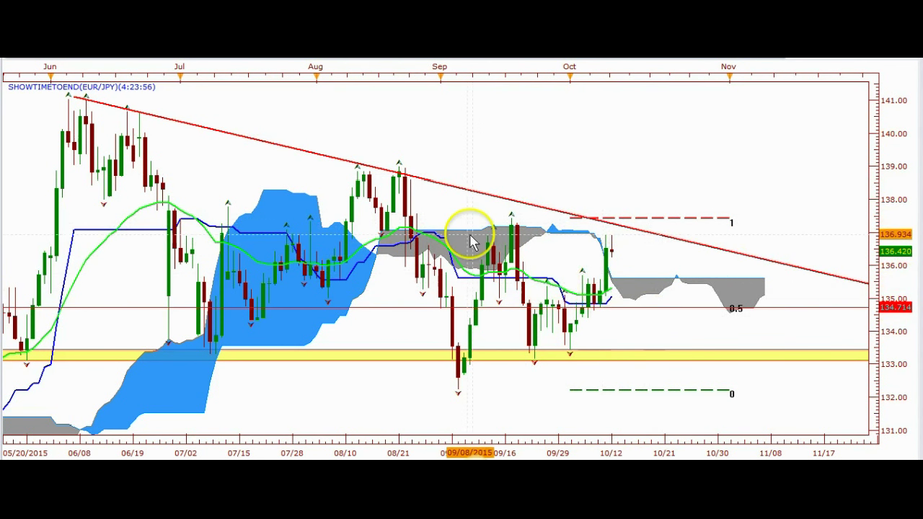
Switch the EUR/JPY chart from daily to the 4-hour timeframe and bring the latest candles and projected cloud into view.
{"action": "left_click", "coordinate": [224, 138]}
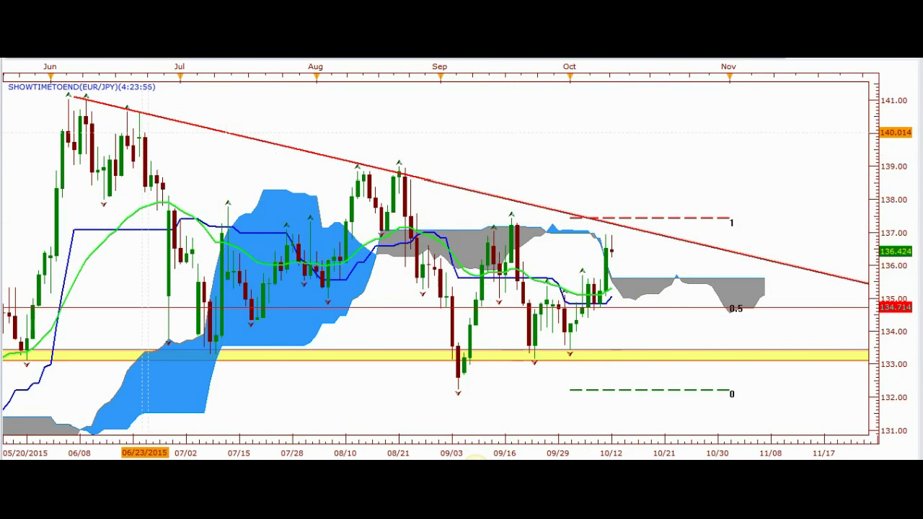
{"action": "left_click", "coordinate": [142, 58]}
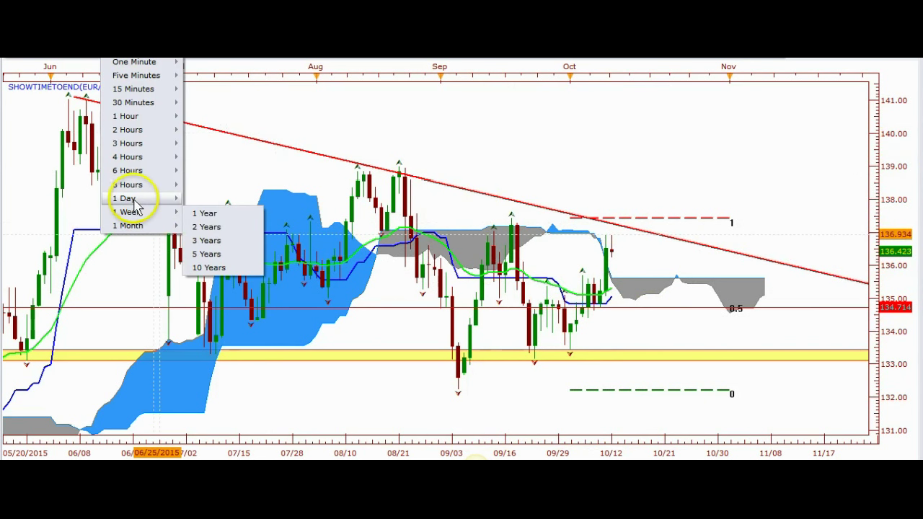
{"action": "mouse_move", "coordinate": [134, 202]}
{"action": "left_click", "coordinate": [137, 157]}
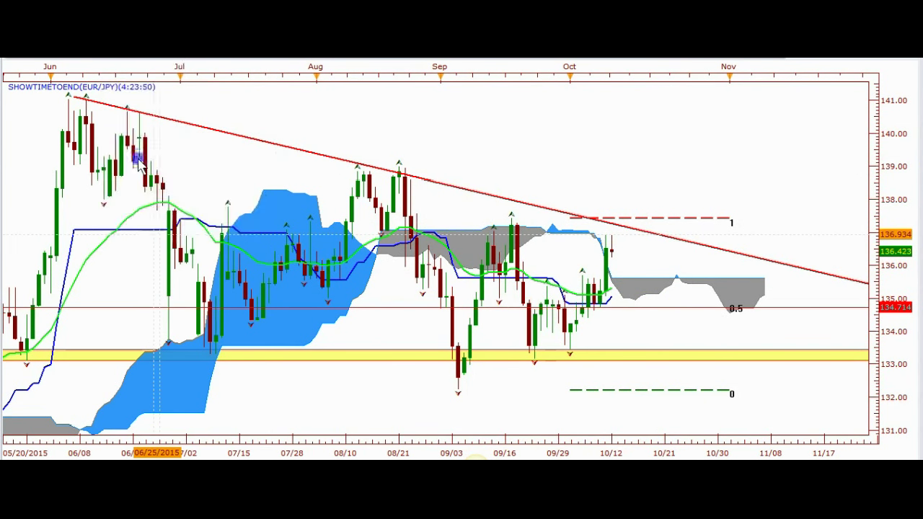
{"action": "scroll", "coordinate": [703, 205], "scroll_direction": "down", "scroll_amount": 5}
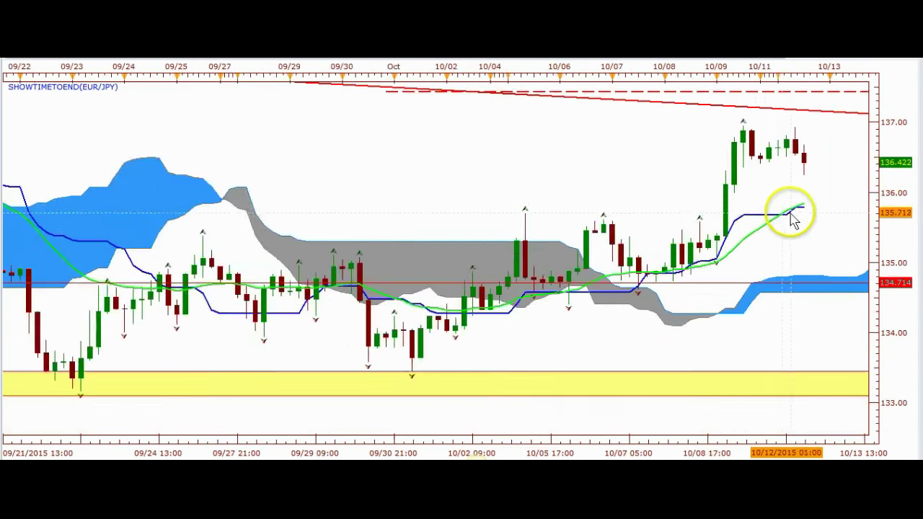
{"action": "left_click_drag", "start_coordinate": [798, 241], "coordinate": [505, 195]}
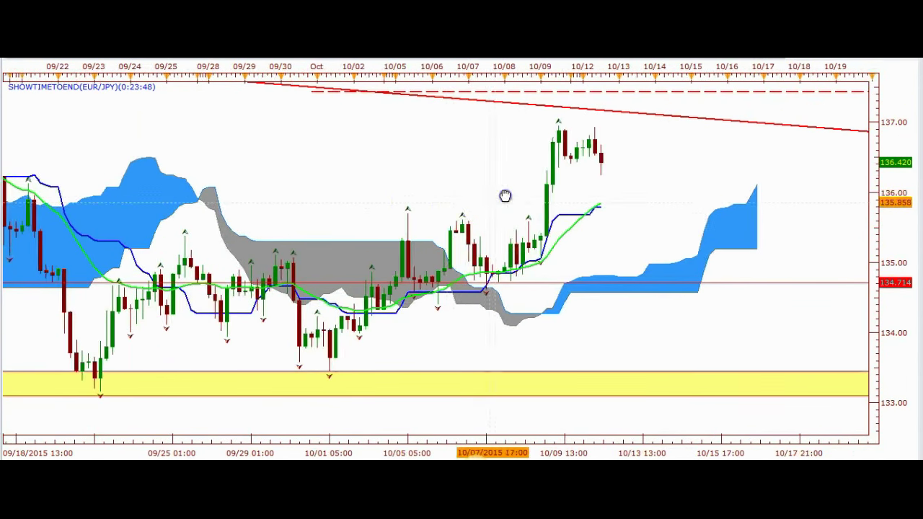
Draw a horizontal red line under the latest EUR/JPY consolidation at about 136.42, from about 10/08 21:00 to 10/14 09:00.
{"action": "scroll", "coordinate": [620, 164], "scroll_direction": "down", "scroll_amount": 2}
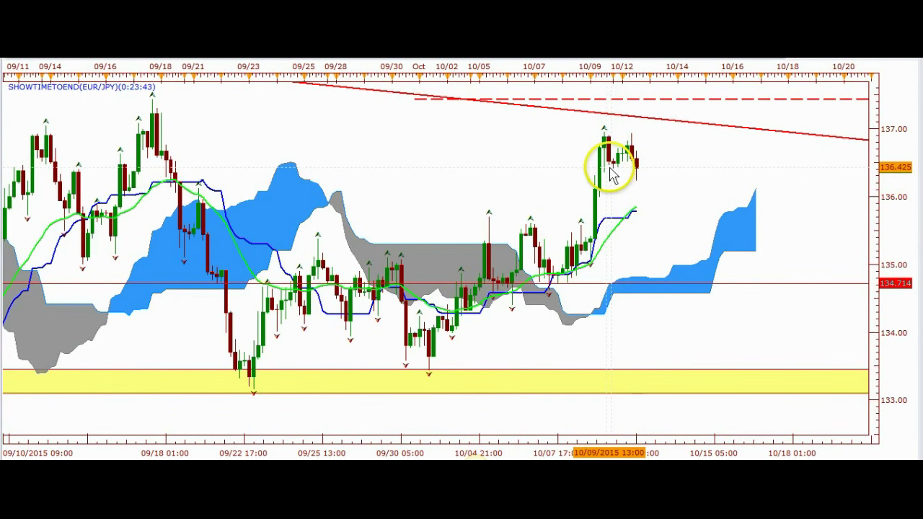
{"action": "scroll", "coordinate": [634, 178], "scroll_direction": "up", "scroll_amount": 3}
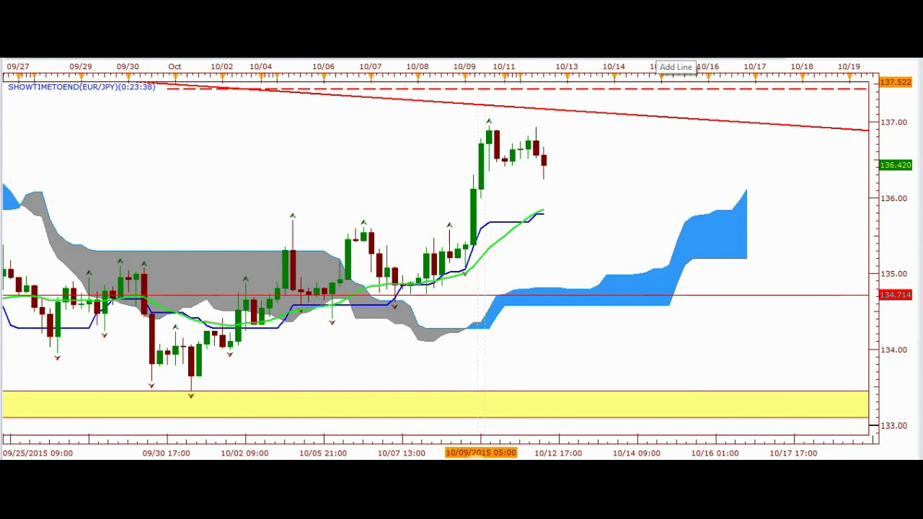
{"action": "left_click", "coordinate": [655, 56]}
{"action": "left_click", "coordinate": [655, 64]}
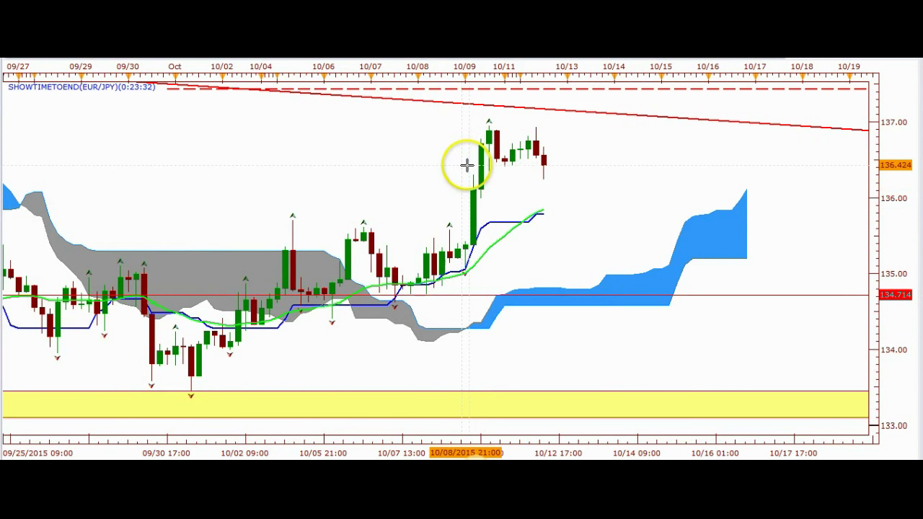
{"action": "left_click_drag", "start_coordinate": [467, 165], "coordinate": [582, 168]}
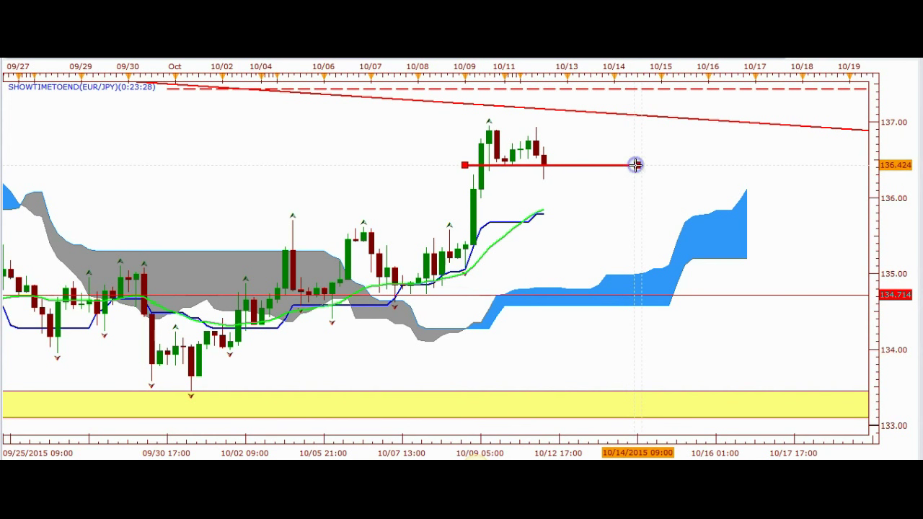
{"action": "left_click", "coordinate": [549, 272]}
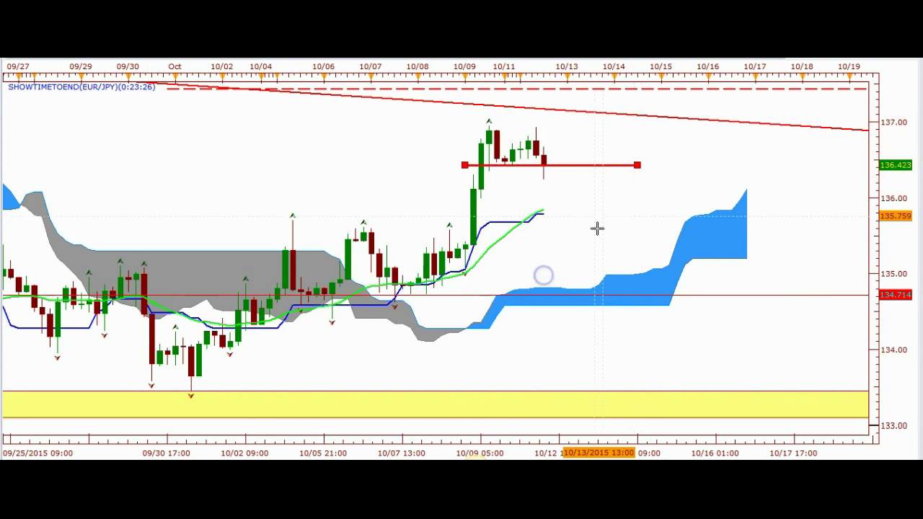
Examine EUR/JPY 4-hour price action against the short support line, descending red trendline, red dashed level and earlier swing highs.
{"action": "scroll", "coordinate": [609, 220], "scroll_direction": "down", "scroll_amount": 5}
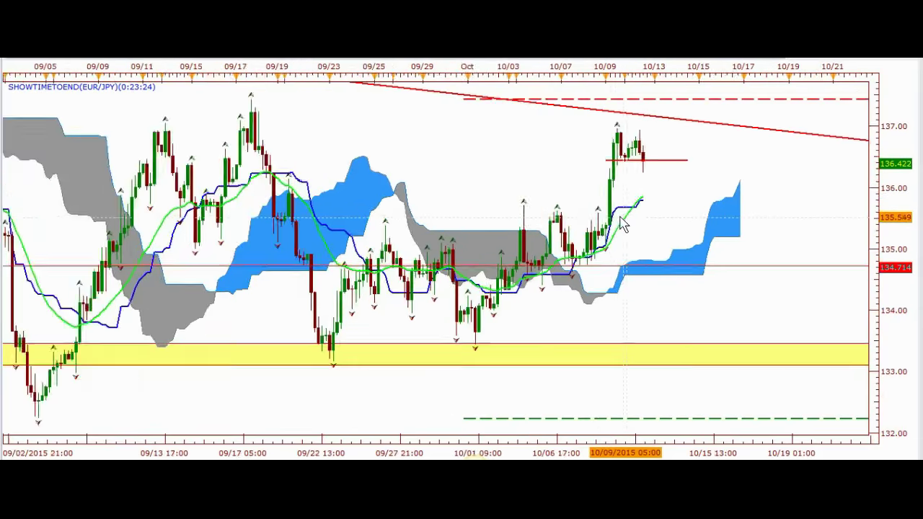
{"action": "scroll", "coordinate": [646, 229], "scroll_direction": "down", "scroll_amount": 1}
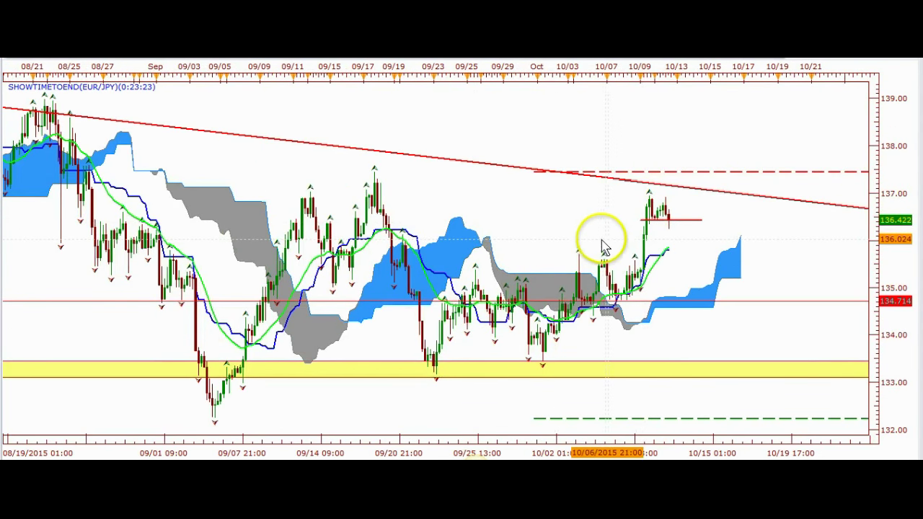
{"action": "scroll", "coordinate": [605, 243], "scroll_direction": "up", "scroll_amount": 2}
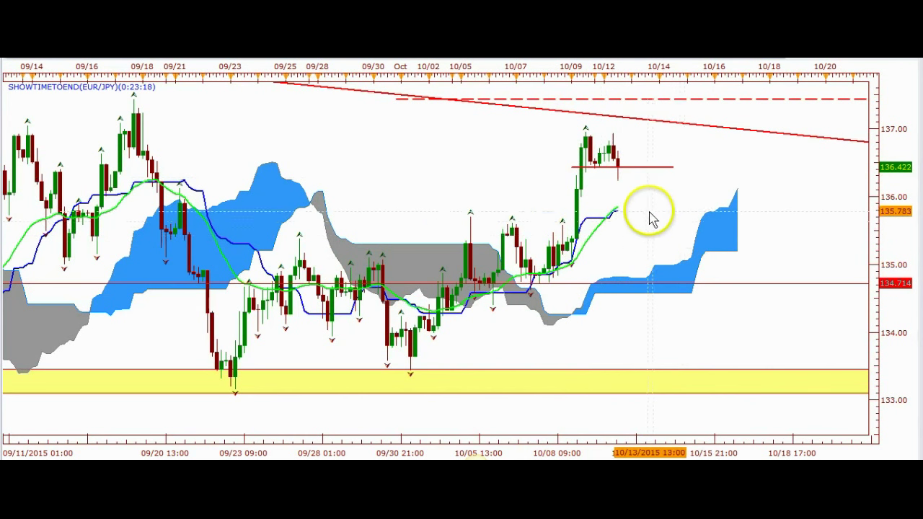
{"action": "scroll", "coordinate": [649, 214], "scroll_direction": "up", "scroll_amount": 1}
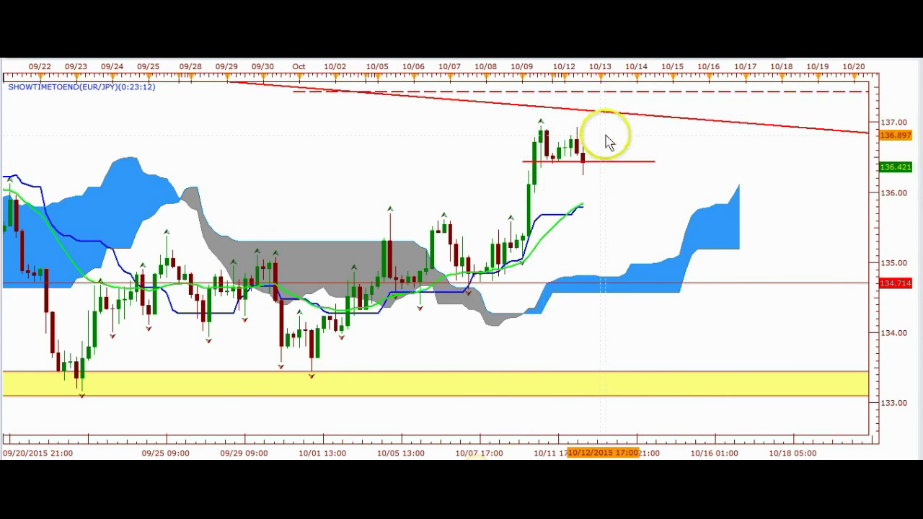
{"action": "scroll", "coordinate": [620, 150], "scroll_direction": "down", "scroll_amount": 1}
{"action": "scroll", "coordinate": [611, 137], "scroll_direction": "down", "scroll_amount": 3}
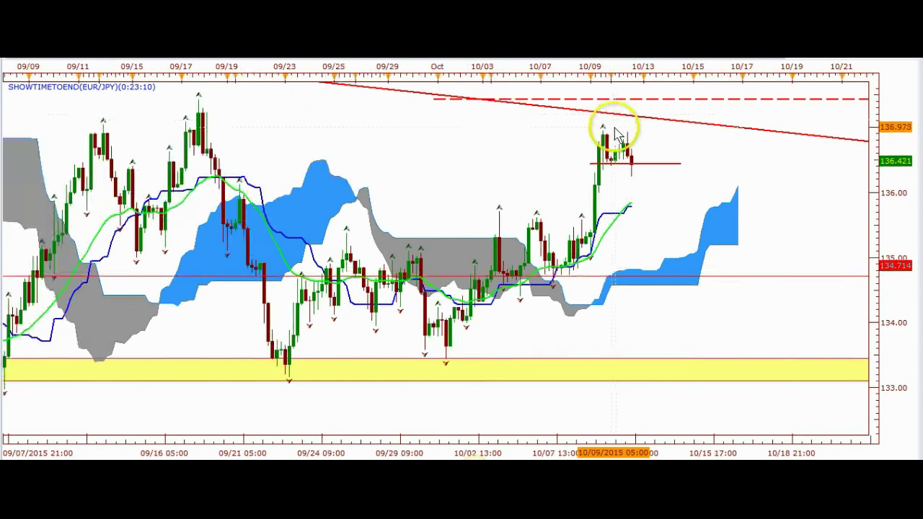
{"action": "scroll", "coordinate": [598, 173], "scroll_direction": "down", "scroll_amount": 2}
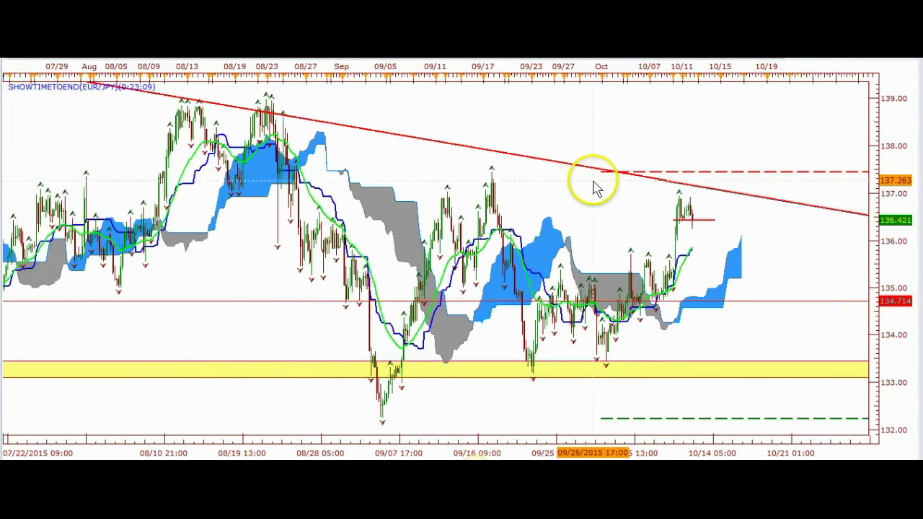
{"action": "scroll", "coordinate": [596, 187], "scroll_direction": "down", "scroll_amount": 1}
{"action": "scroll", "coordinate": [596, 188], "scroll_direction": "down", "scroll_amount": 2}
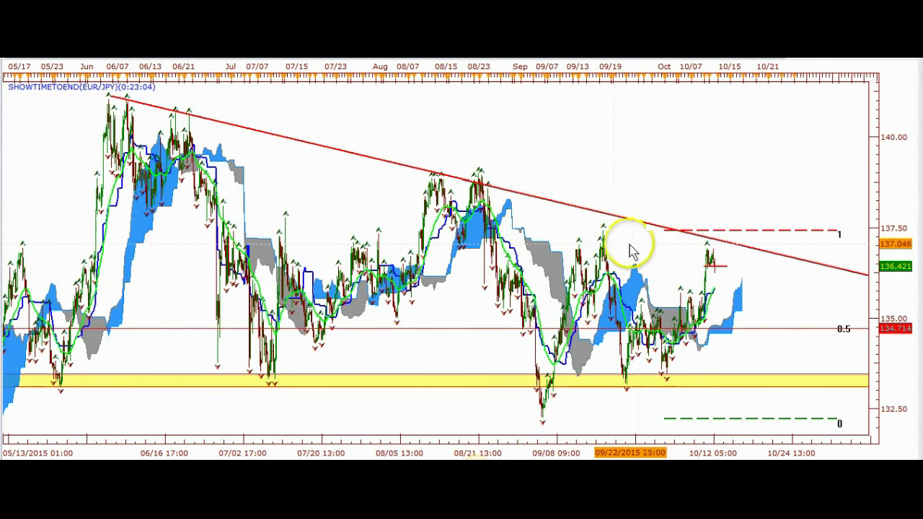
Examine the latest EUR/JPY candles below the descending trendline up close.
{"action": "scroll", "coordinate": [571, 253], "scroll_direction": "up", "scroll_amount": 2}
{"action": "scroll", "coordinate": [560, 251], "scroll_direction": "up", "scroll_amount": 3}
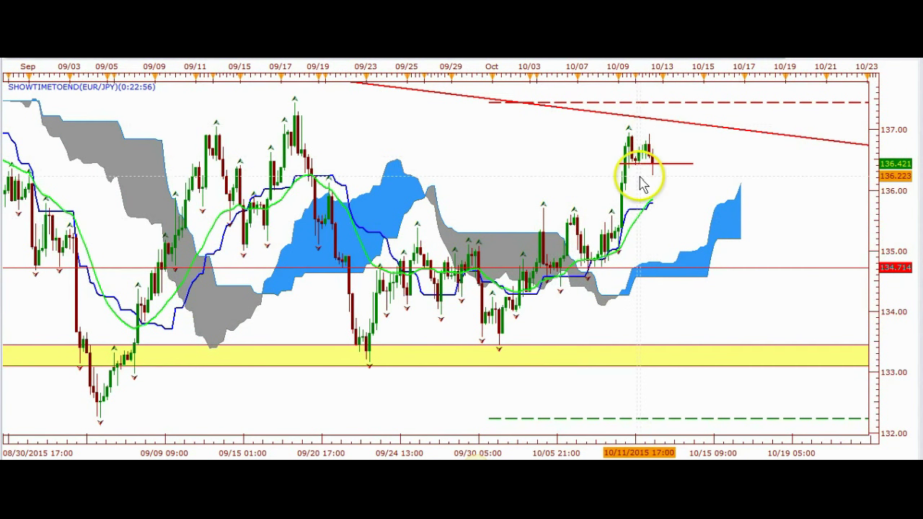
{"action": "key", "text": "minus"}
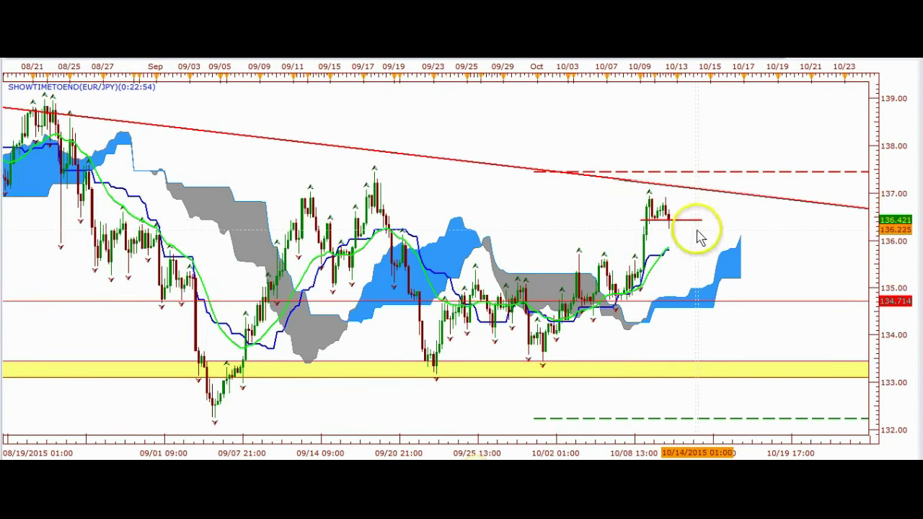
{"action": "left_click_drag", "start_coordinate": [696, 237], "coordinate": [594, 248]}
{"action": "left_click", "coordinate": [566, 243]}
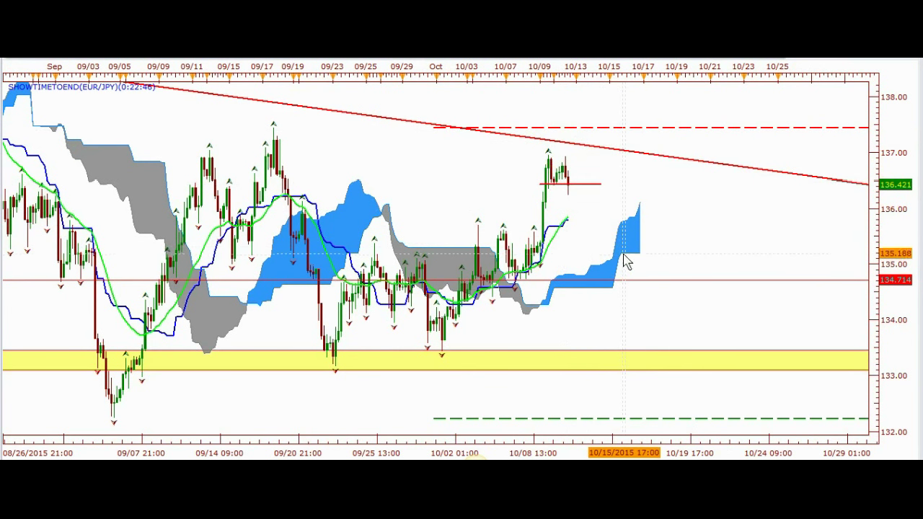
{"action": "scroll", "coordinate": [589, 198], "scroll_direction": "up", "scroll_amount": 2}
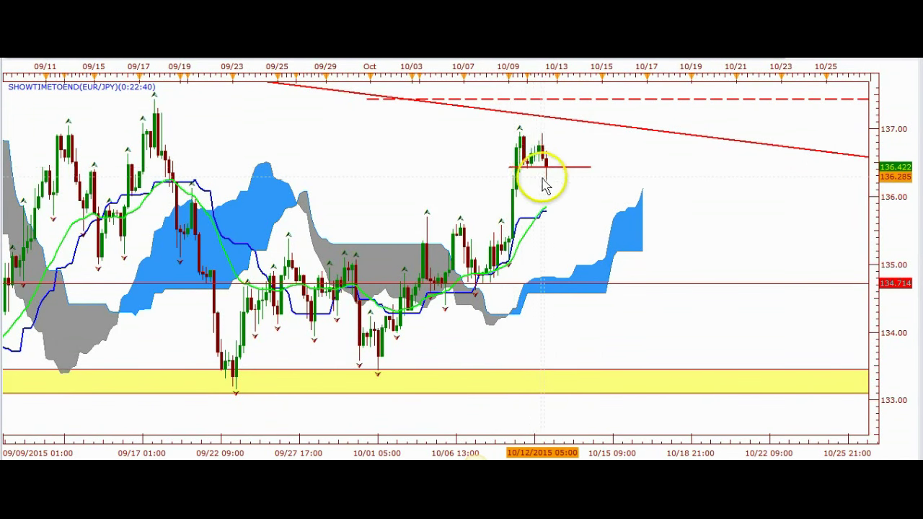
{"action": "scroll", "coordinate": [545, 184], "scroll_direction": "up", "scroll_amount": 1}
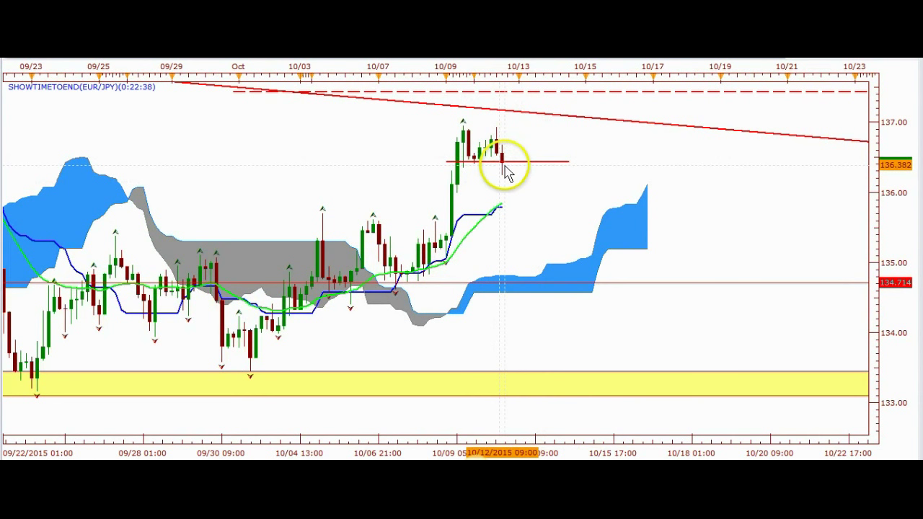
{"action": "scroll", "coordinate": [525, 190], "scroll_direction": "up", "scroll_amount": 1}
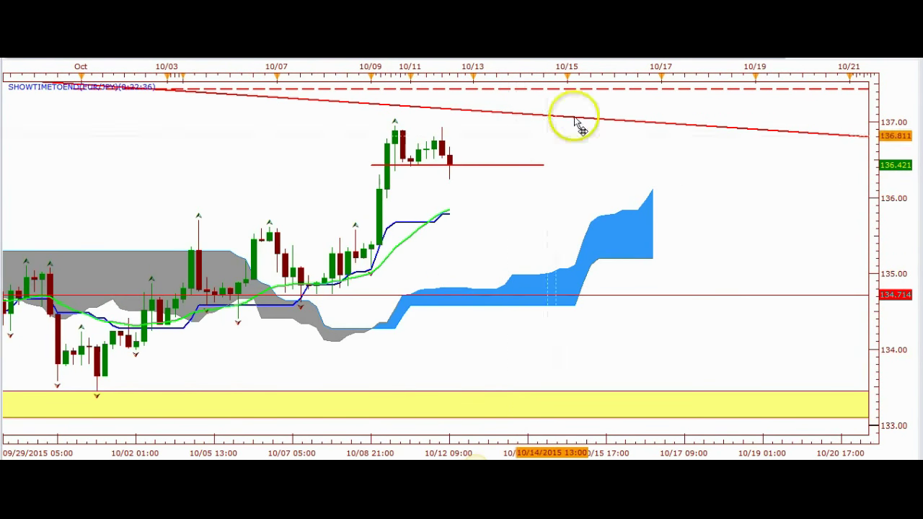
Add a yellow rectangle over the latest EUR/JPY candle, from about 136.67 down to 136.23, ending near 10/13/2015 05:00.
{"action": "right_click", "coordinate": [660, 61]}
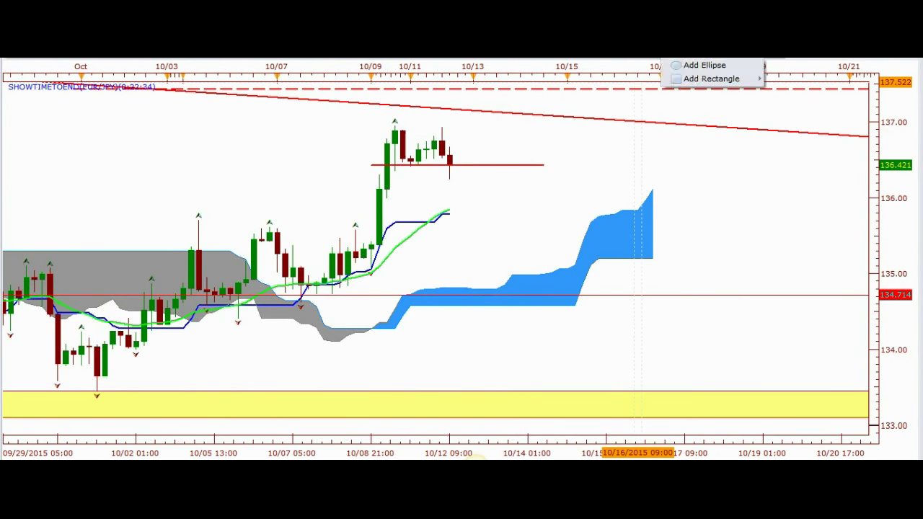
{"action": "left_click", "coordinate": [688, 67]}
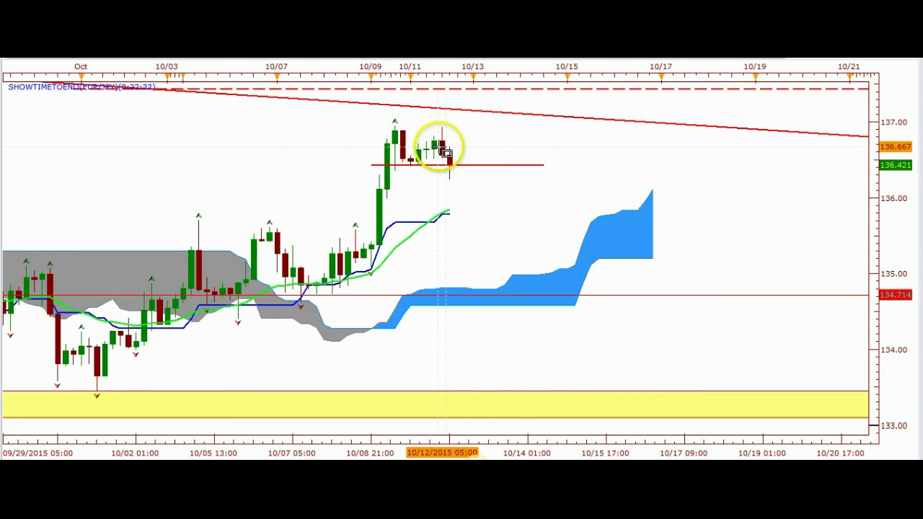
{"action": "left_click_drag", "start_coordinate": [475, 158], "coordinate": [480, 182]}
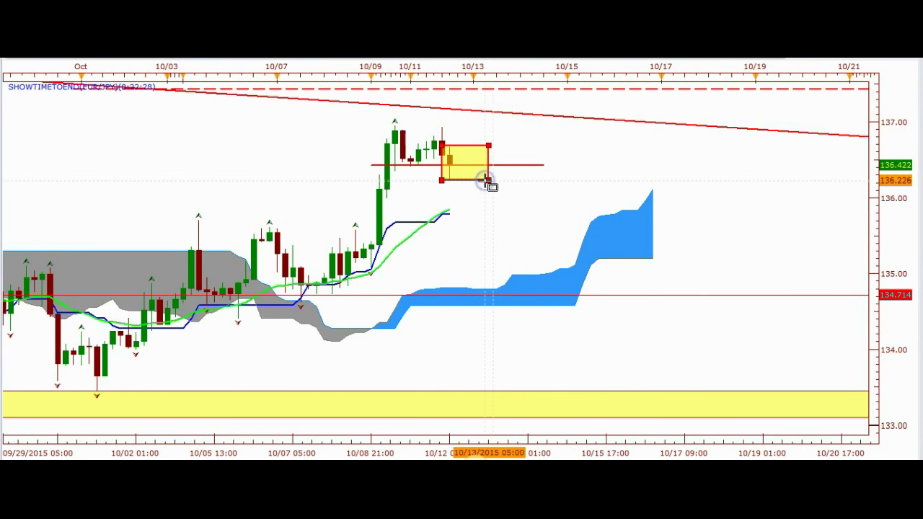
{"action": "left_click", "coordinate": [487, 180]}
{"action": "left_click", "coordinate": [551, 276]}
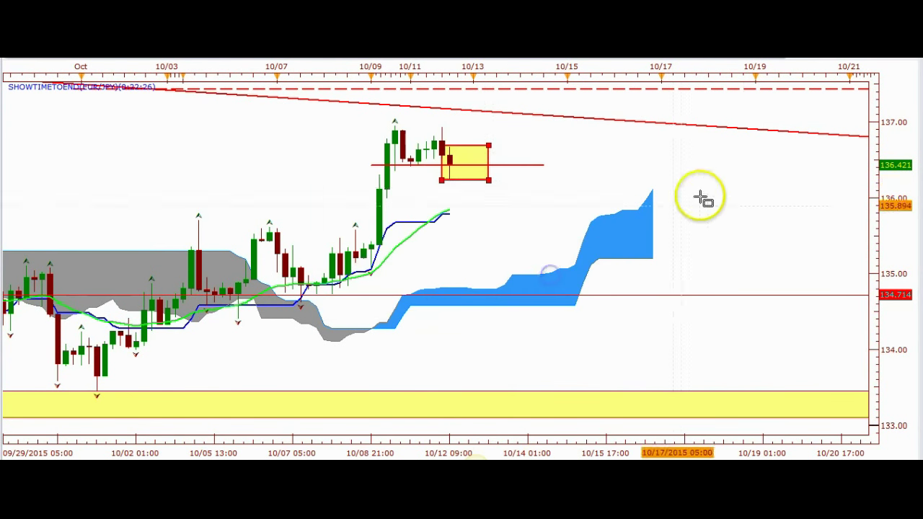
{"action": "left_click", "coordinate": [742, 191]}
Switch the EUR/JPY chart to the 1 Day timeframe and examine price against the descending trendline and yellow support zone.
{"action": "scroll", "coordinate": [660, 176], "scroll_direction": "down", "scroll_amount": 2}
{"action": "scroll", "coordinate": [657, 182], "scroll_direction": "up", "scroll_amount": 3}
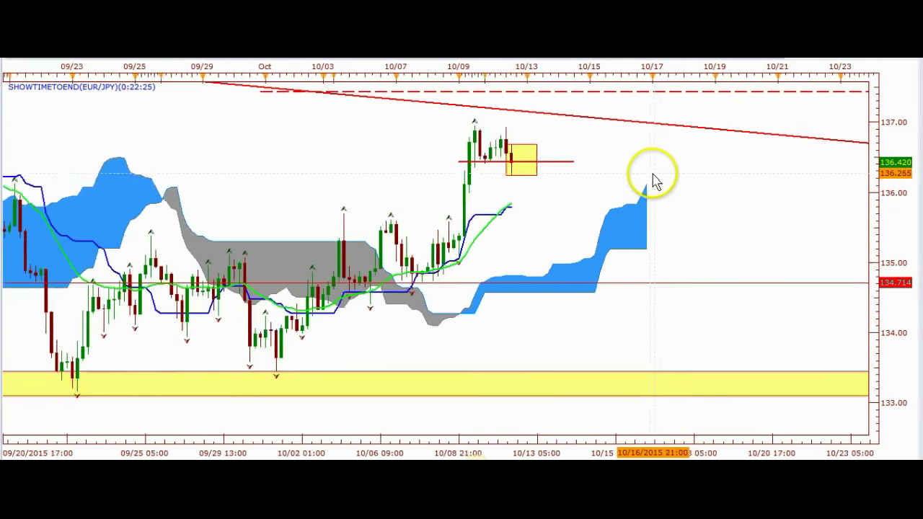
{"action": "scroll", "coordinate": [577, 165], "scroll_direction": "up", "scroll_amount": 1}
{"action": "scroll", "coordinate": [573, 171], "scroll_direction": "up", "scroll_amount": 1}
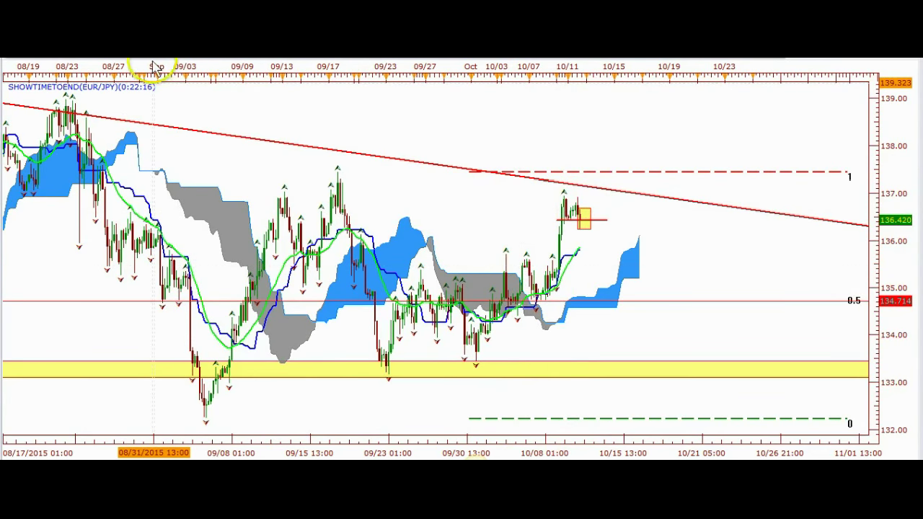
{"action": "left_click", "coordinate": [119, 55]}
{"action": "left_click", "coordinate": [137, 198]}
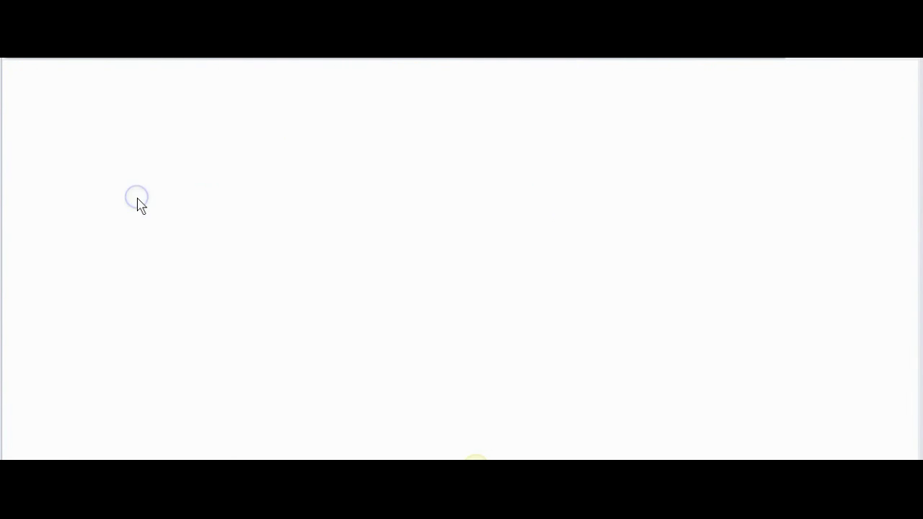
{"action": "scroll", "coordinate": [481, 229], "scroll_direction": "down", "scroll_amount": 2}
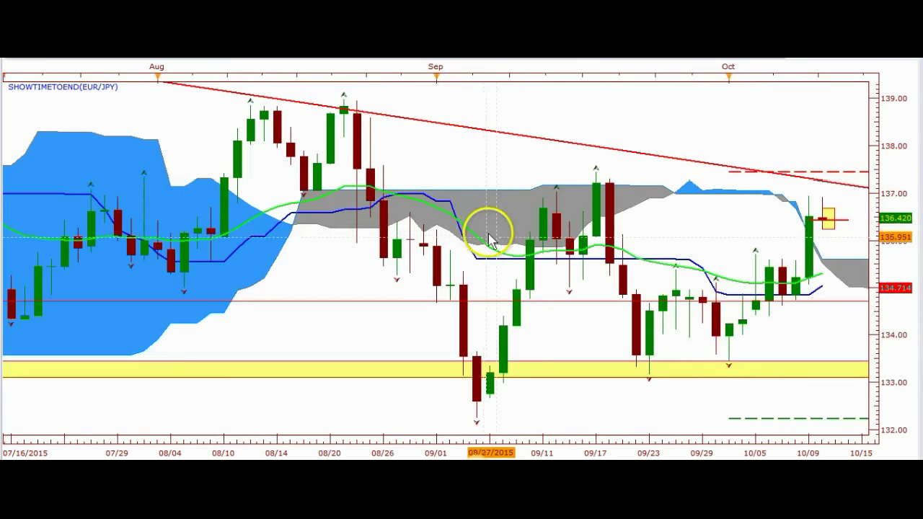
{"action": "scroll", "coordinate": [609, 245], "scroll_direction": "down", "scroll_amount": 2}
{"action": "scroll", "coordinate": [609, 241], "scroll_direction": "down", "scroll_amount": 1}
{"action": "left_click_drag", "start_coordinate": [707, 130], "coordinate": [455, 151]}
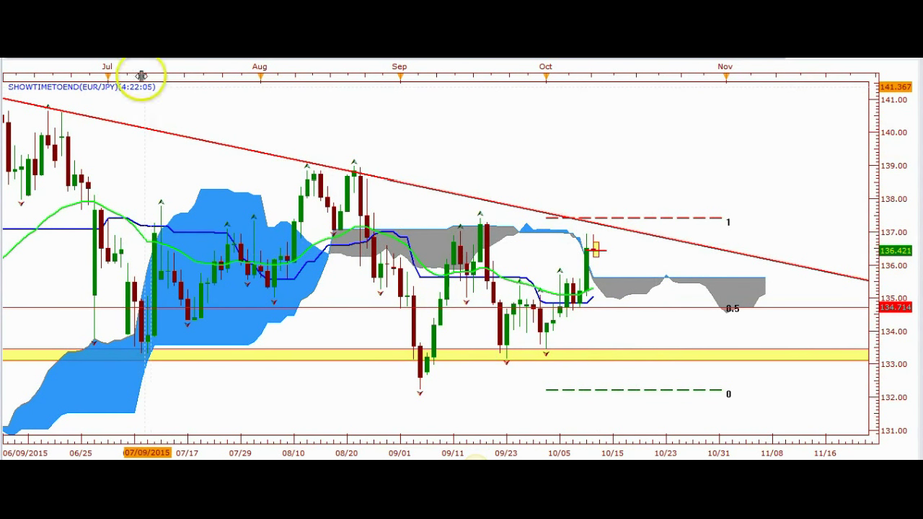
Set the EUR/JPY chart timeframe back to 4 Hours and bring the latest candles into view.
{"action": "left_click", "coordinate": [119, 59]}
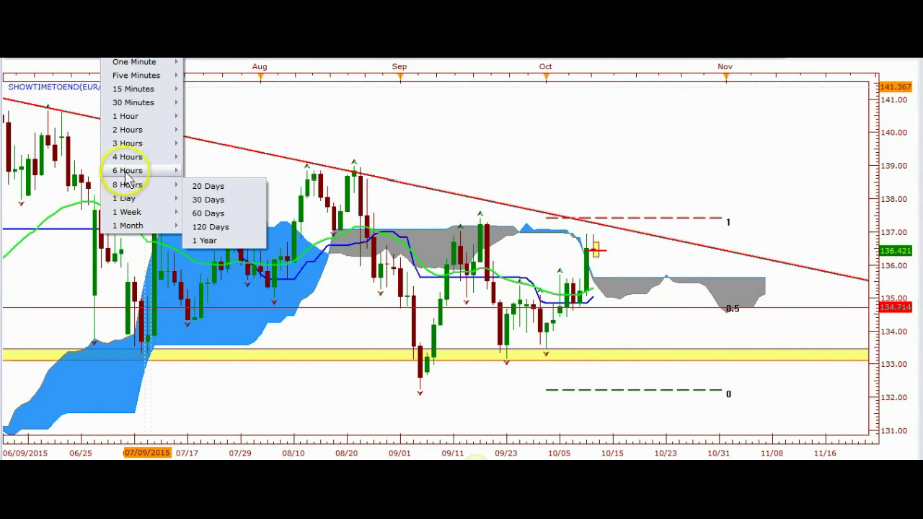
{"action": "left_click", "coordinate": [129, 163]}
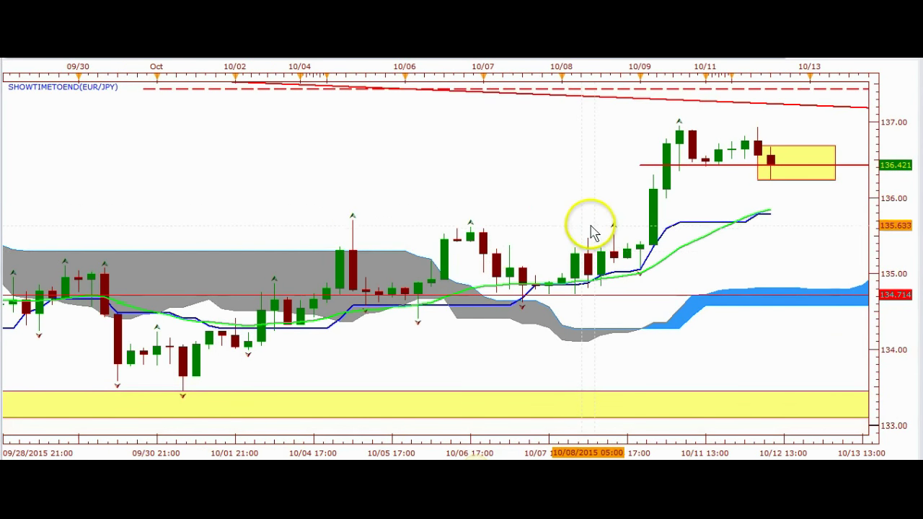
{"action": "left_click_drag", "start_coordinate": [463, 201], "coordinate": [403, 201]}
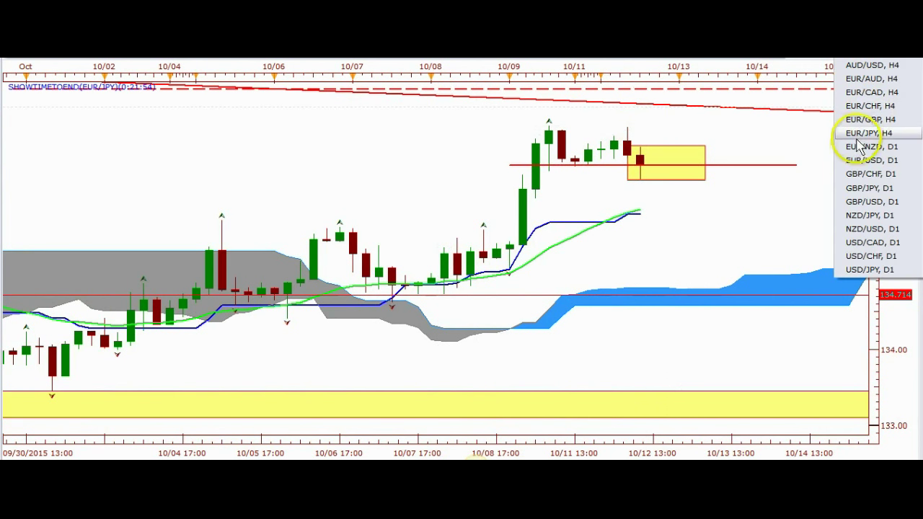
Switch to the EUR/NZD D1 chart and select the horizontal lines at 1.72628 and 1.71570.
{"action": "left_click", "coordinate": [858, 147]}
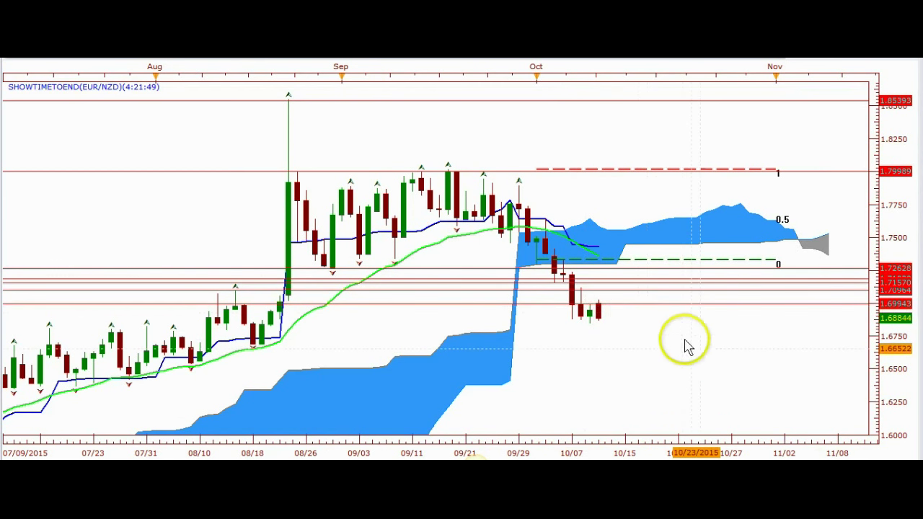
{"action": "left_click_drag", "start_coordinate": [659, 349], "coordinate": [589, 354]}
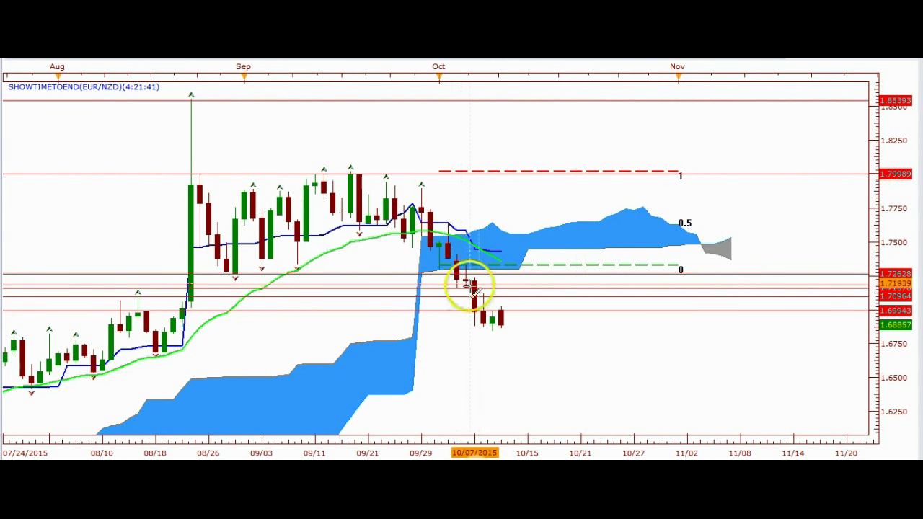
{"action": "left_click", "coordinate": [698, 273]}
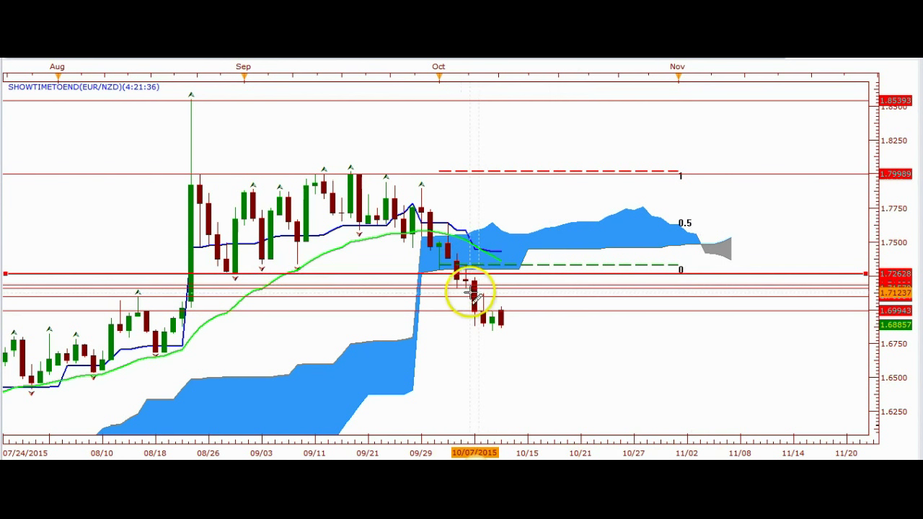
{"action": "left_click_drag", "start_coordinate": [477, 294], "coordinate": [693, 289]}
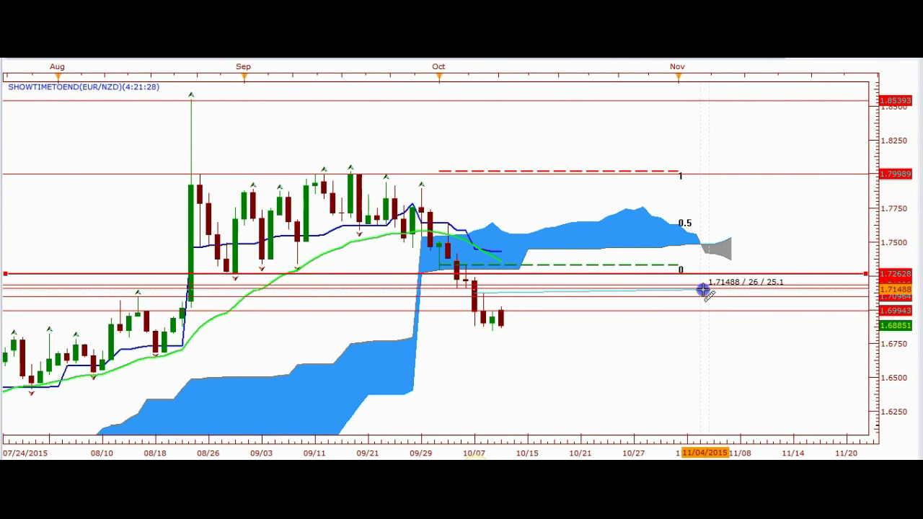
{"action": "left_click", "coordinate": [423, 305]}
{"action": "left_click", "coordinate": [481, 284]}
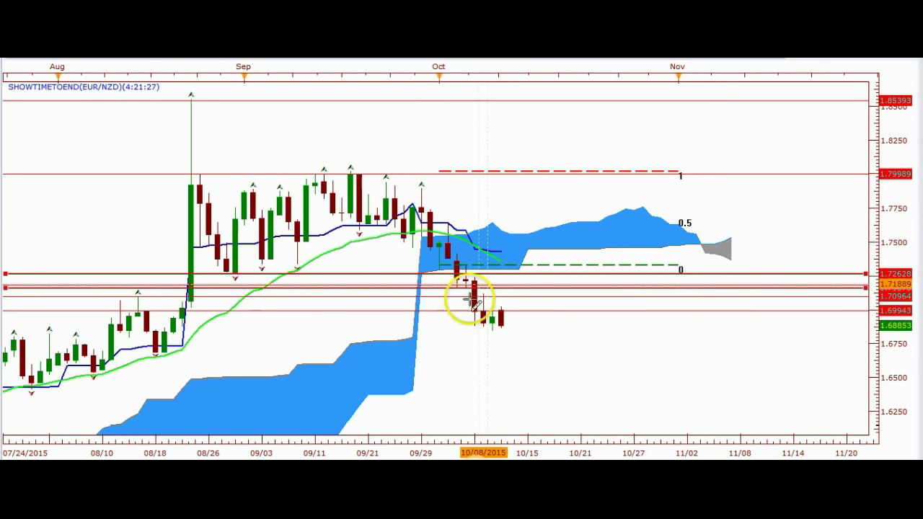
Examine the latest EUR/NZD daily candles against the horizontal levels between 1.69943 and 1.72628.
{"action": "left_click", "coordinate": [485, 313]}
{"action": "left_click", "coordinate": [257, 294]}
{"action": "left_click_drag", "start_coordinate": [258, 299], "coordinate": [550, 293]}
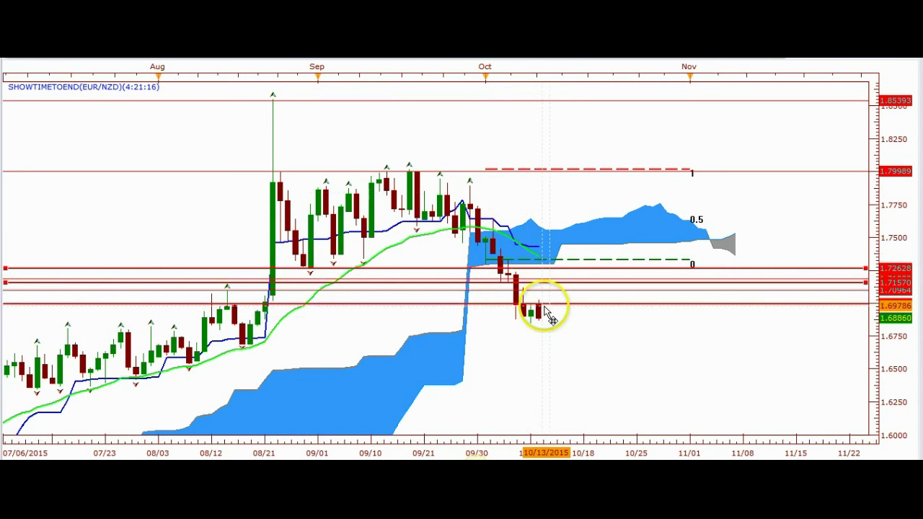
{"action": "scroll", "coordinate": [541, 315], "scroll_direction": "up", "scroll_amount": 1}
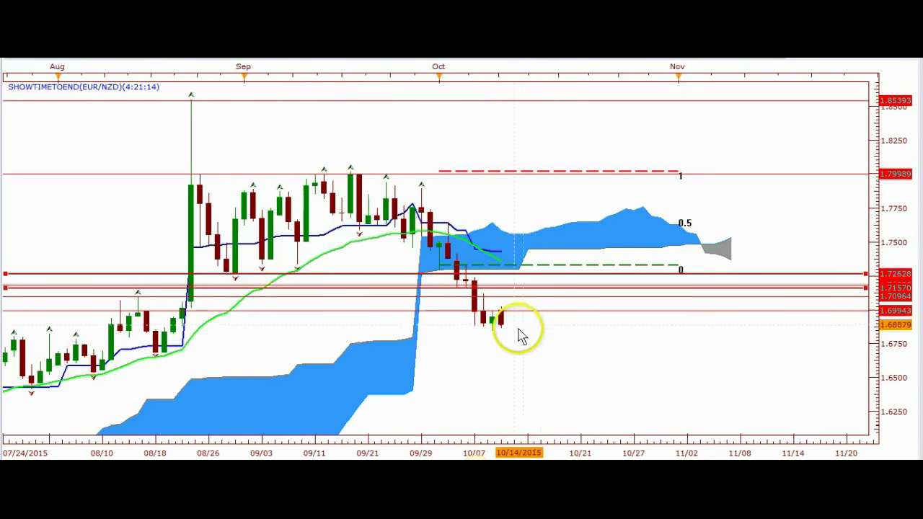
{"action": "left_click", "coordinate": [497, 289]}
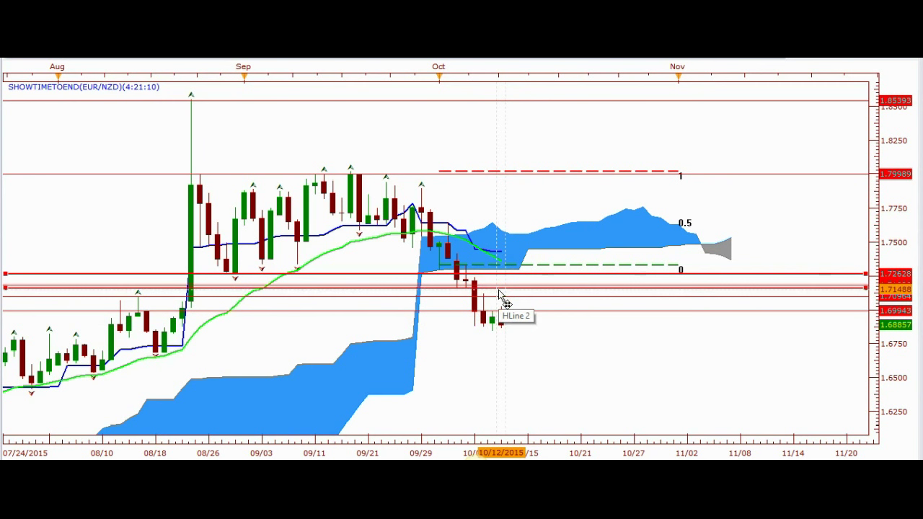
{"action": "scroll", "coordinate": [499, 292], "scroll_direction": "down", "scroll_amount": 1}
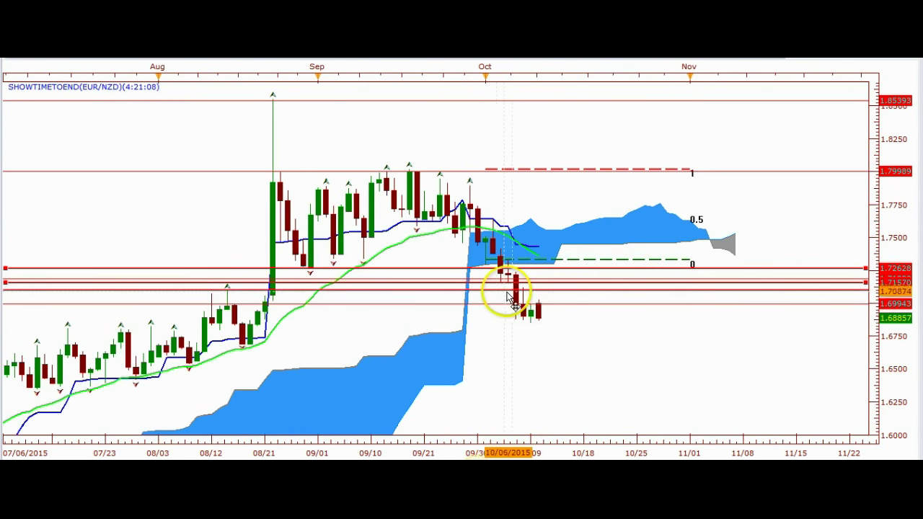
{"action": "scroll", "coordinate": [503, 291], "scroll_direction": "up", "scroll_amount": 3}
{"action": "left_click_drag", "start_coordinate": [589, 317], "coordinate": [590, 317]}
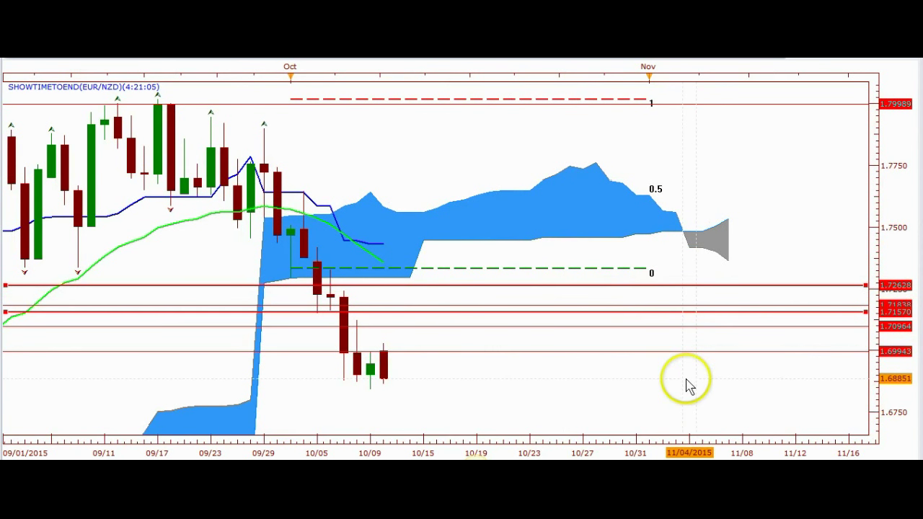
{"action": "scroll", "coordinate": [389, 287], "scroll_direction": "down", "scroll_amount": 1}
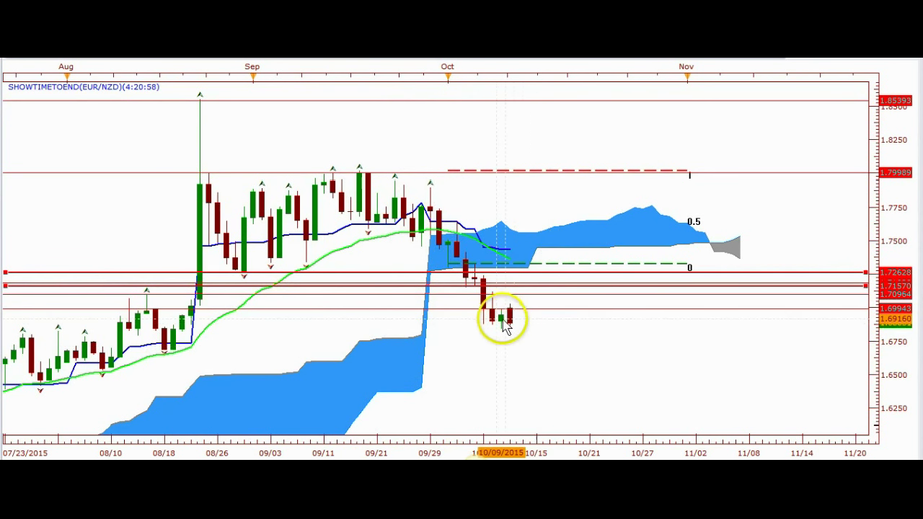
Draw a red line from the latest EUR/NZD candle near 1.69943 up to about 1.726 at 10/15/2015, keeping its default properties.
{"action": "left_click", "coordinate": [689, 76]}
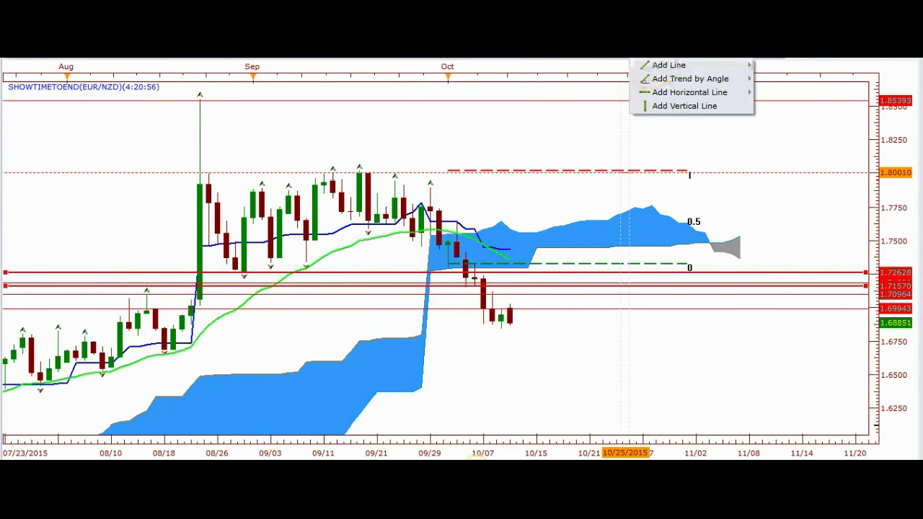
{"action": "left_click", "coordinate": [654, 67]}
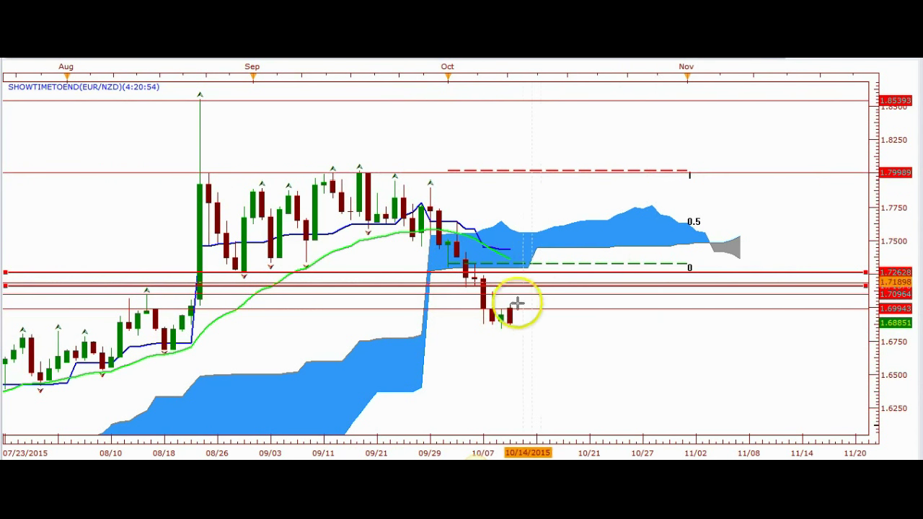
{"action": "left_click_drag", "start_coordinate": [510, 307], "coordinate": [518, 290]}
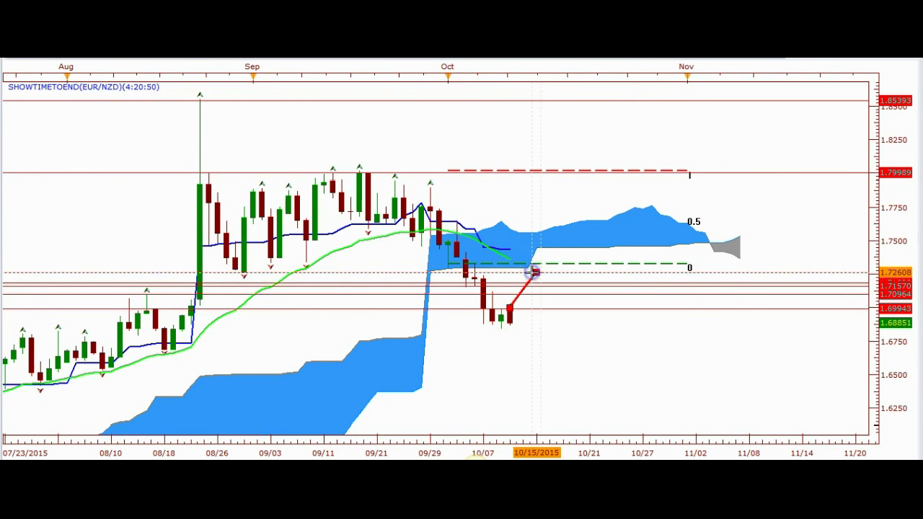
{"action": "left_click", "coordinate": [531, 271]}
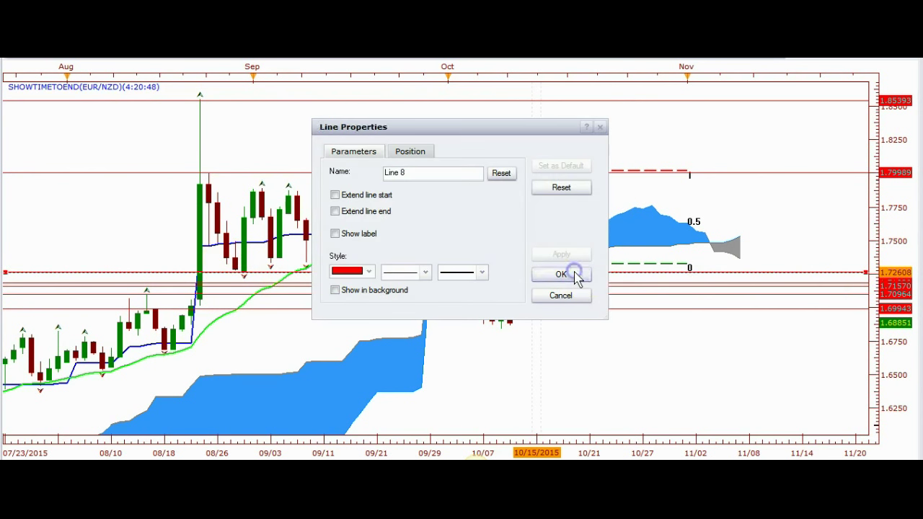
{"action": "left_click", "coordinate": [561, 274]}
Draw a second line from about 1.726 at 10/15/2015 down to about 1.614 at 10/28/2015, and shift the projection's peak to about 1.709 at 10/14/2015.
{"action": "left_click_drag", "start_coordinate": [536, 274], "coordinate": [647, 424]}
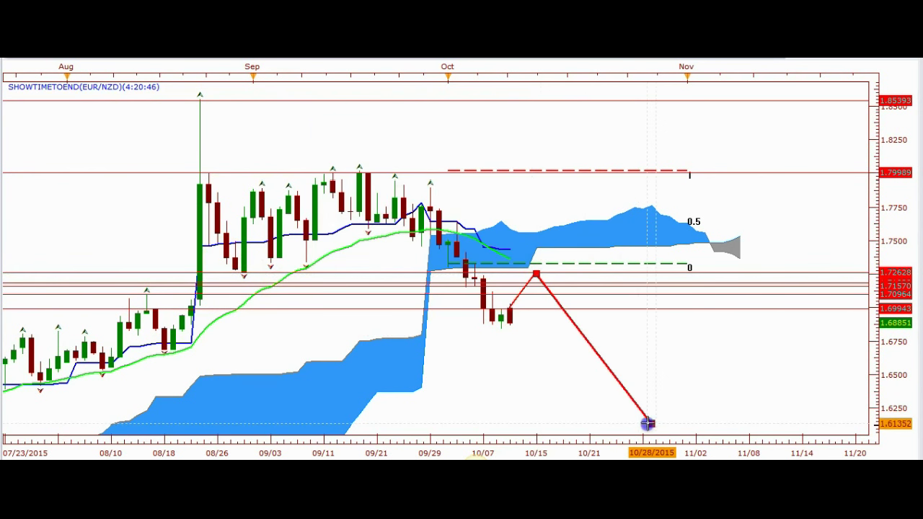
{"action": "left_click", "coordinate": [601, 418]}
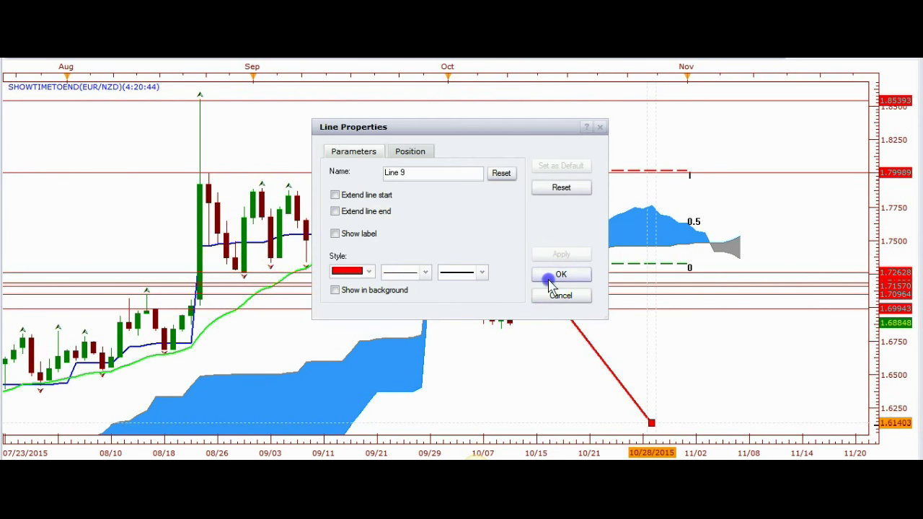
{"action": "left_click", "coordinate": [550, 281]}
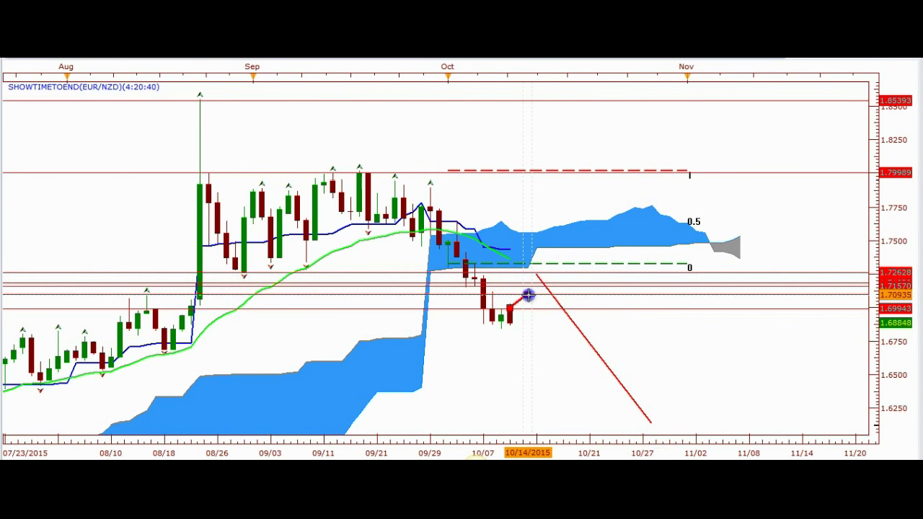
{"action": "left_click_drag", "start_coordinate": [569, 321], "coordinate": [555, 330]}
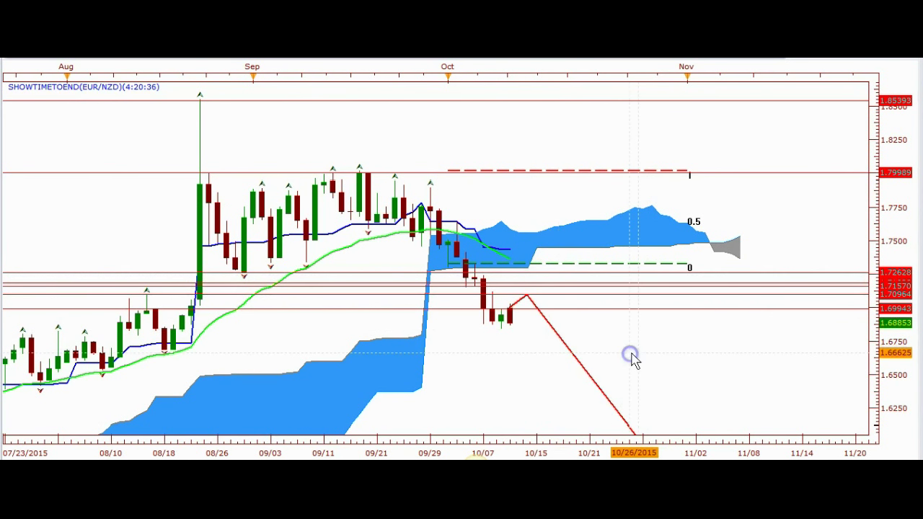
Delete both red projection lines from the EUR/NZD daily chart.
{"action": "right_click", "coordinate": [523, 315]}
{"action": "left_click", "coordinate": [530, 326]}
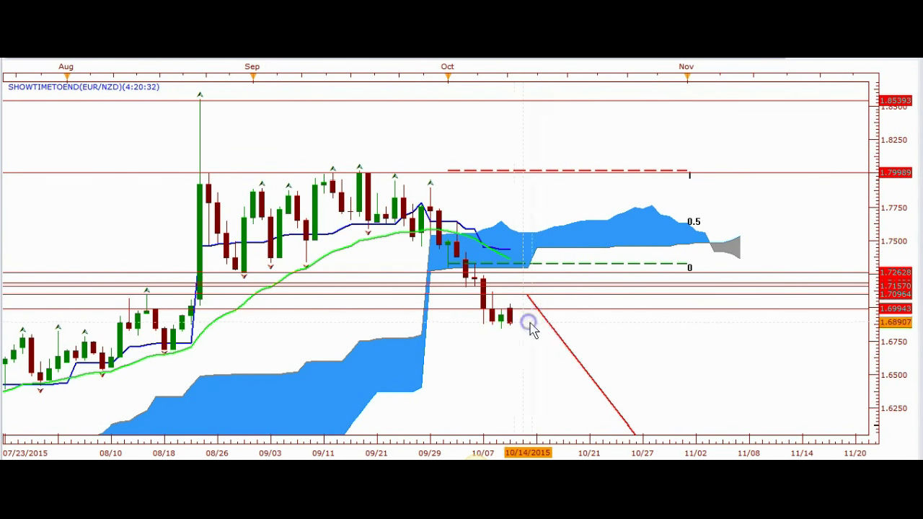
{"action": "right_click", "coordinate": [547, 326]}
{"action": "left_click", "coordinate": [560, 342]}
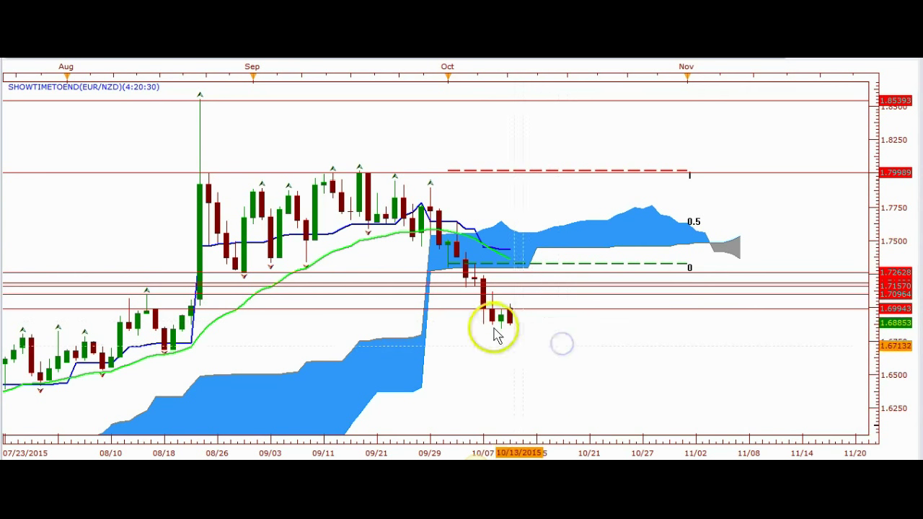
Switch the EUR/NZD chart to 4 Hours and bring the latest candles into view with empty space ahead of them.
{"action": "scroll", "coordinate": [548, 341], "scroll_direction": "down", "scroll_amount": 2}
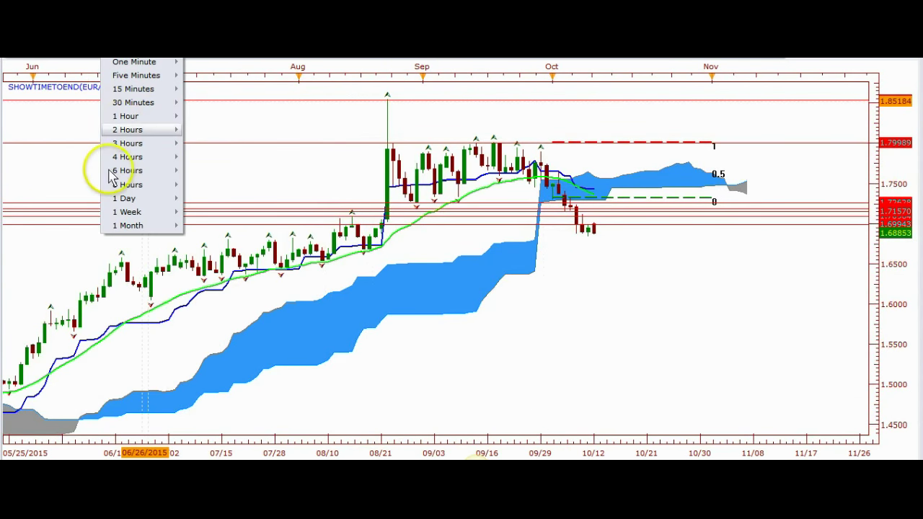
{"action": "left_click", "coordinate": [122, 157]}
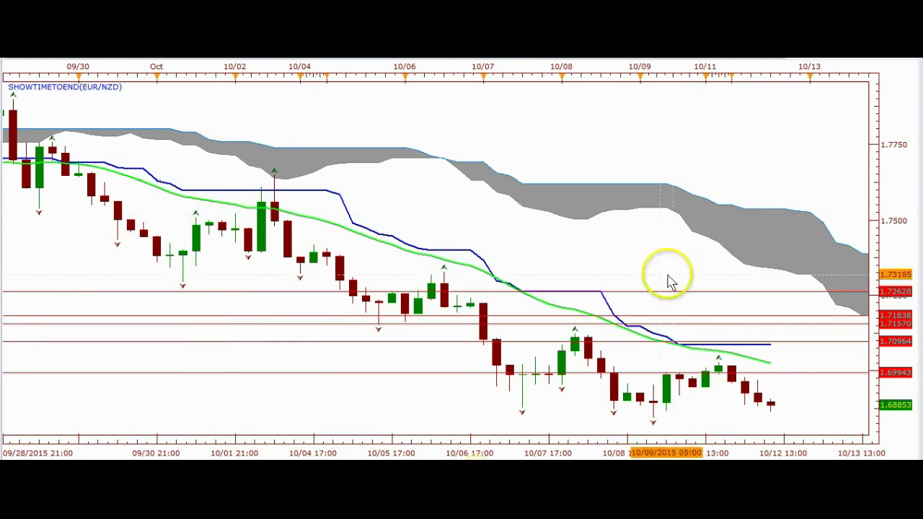
{"action": "scroll", "coordinate": [746, 264], "scroll_direction": "down", "scroll_amount": 3}
{"action": "left_click_drag", "start_coordinate": [758, 181], "coordinate": [478, 334]}
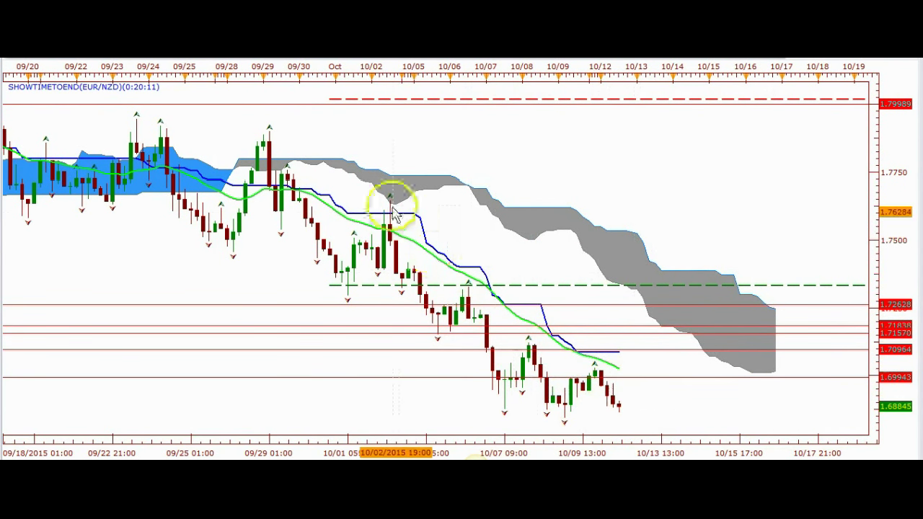
{"action": "scroll", "coordinate": [625, 424], "scroll_direction": "down", "scroll_amount": 3}
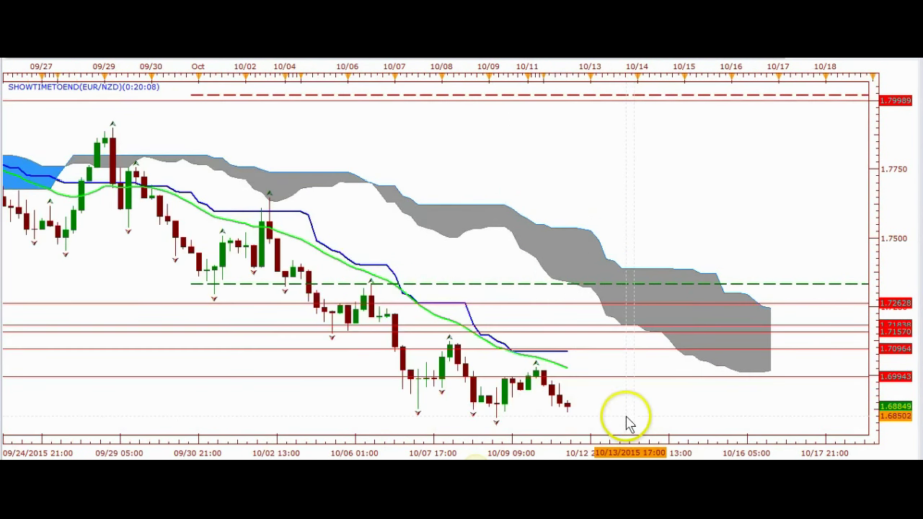
{"action": "scroll", "coordinate": [626, 424], "scroll_direction": "down", "scroll_amount": 1}
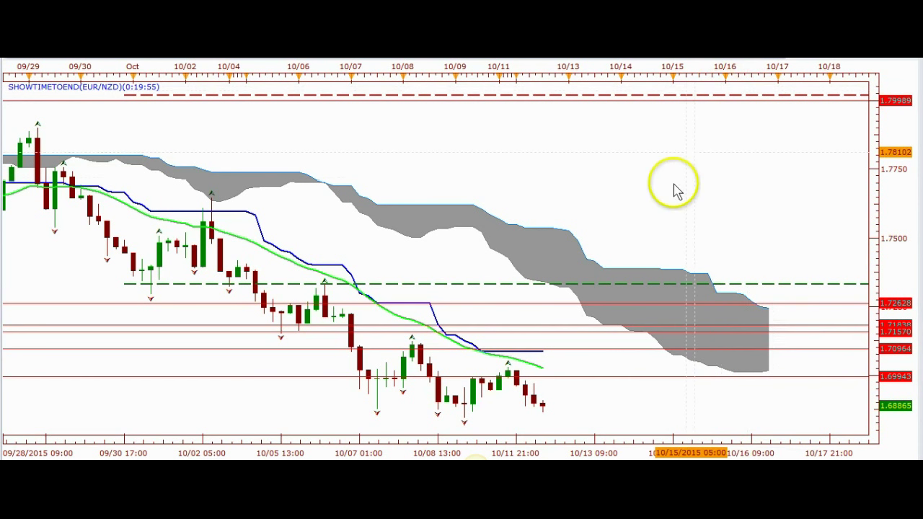
{"action": "scroll", "coordinate": [657, 200], "scroll_direction": "down", "scroll_amount": 1}
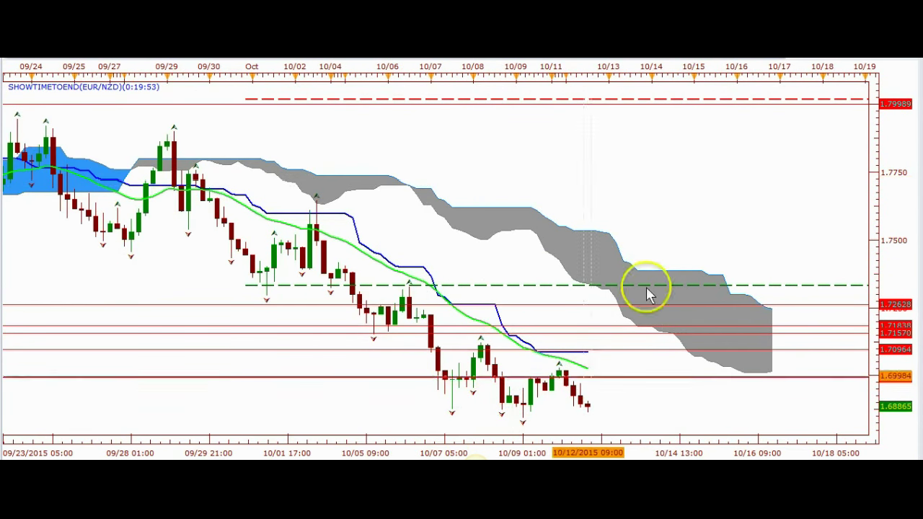
Add horizontal lines at about 1.689 and 1.68377 below the recent EUR/NZD candles, keeping their default properties.
{"action": "right_click", "coordinate": [653, 70]}
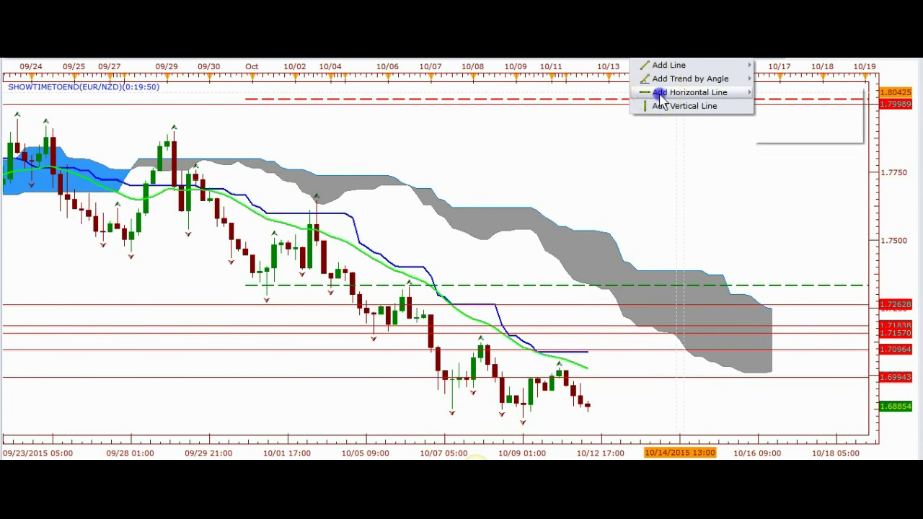
{"action": "left_click", "coordinate": [660, 94]}
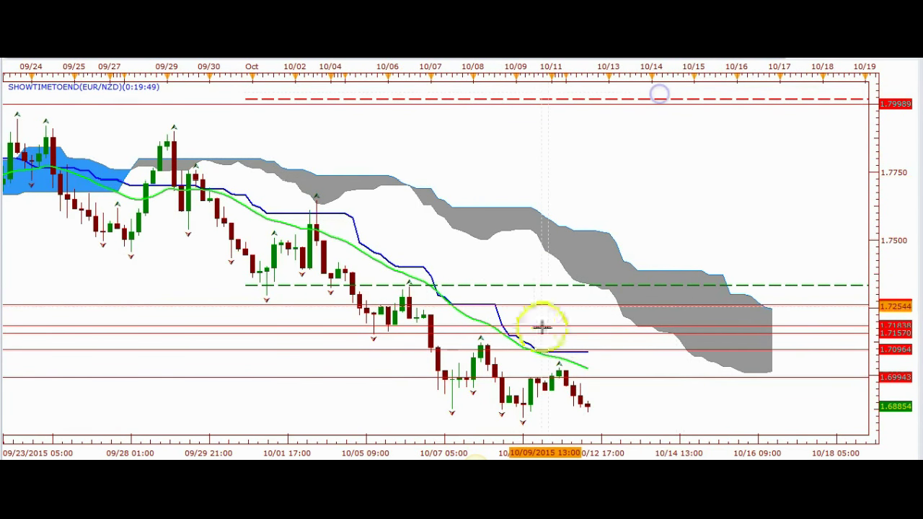
{"action": "left_click", "coordinate": [534, 405]}
{"action": "left_click", "coordinate": [560, 256]}
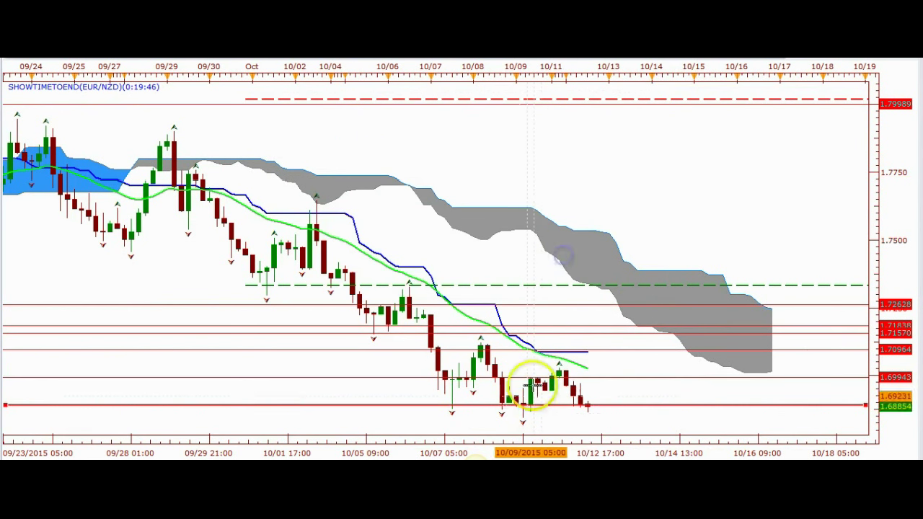
{"action": "left_click", "coordinate": [530, 418]}
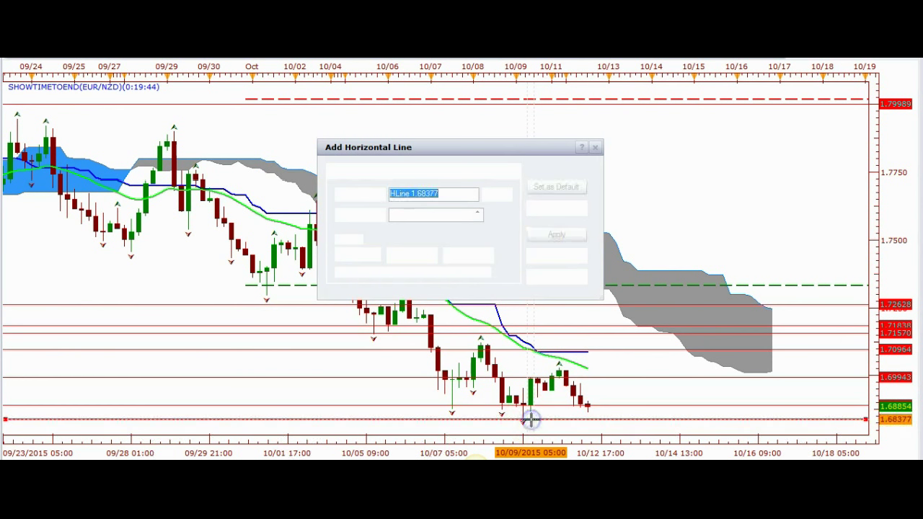
{"action": "left_click", "coordinate": [556, 255]}
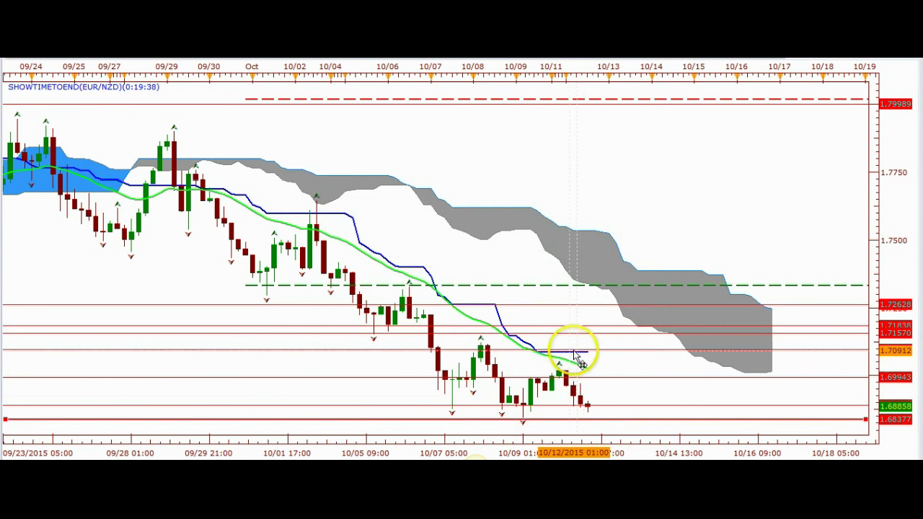
{"action": "left_click", "coordinate": [749, 227]}
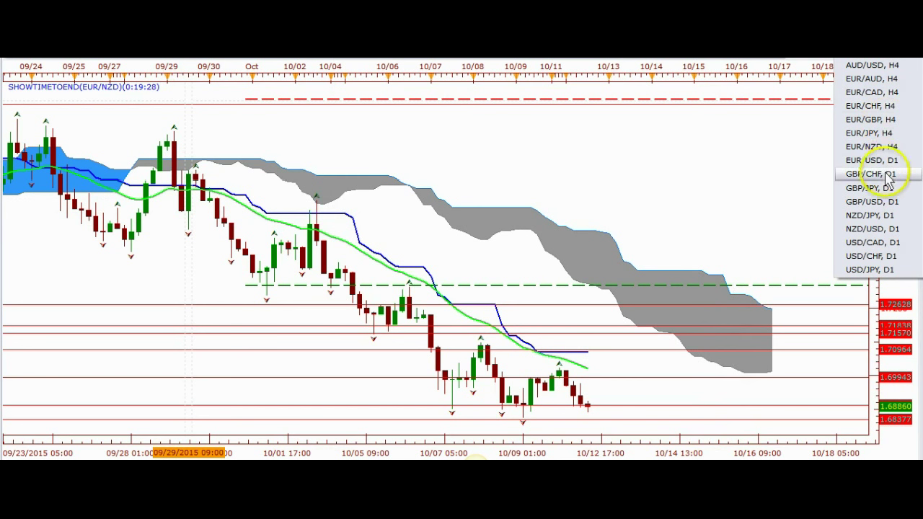
Switch to the EUR/USD D1 chart and review the rising trend line from the March low up to the latest candles.
{"action": "left_click", "coordinate": [883, 157]}
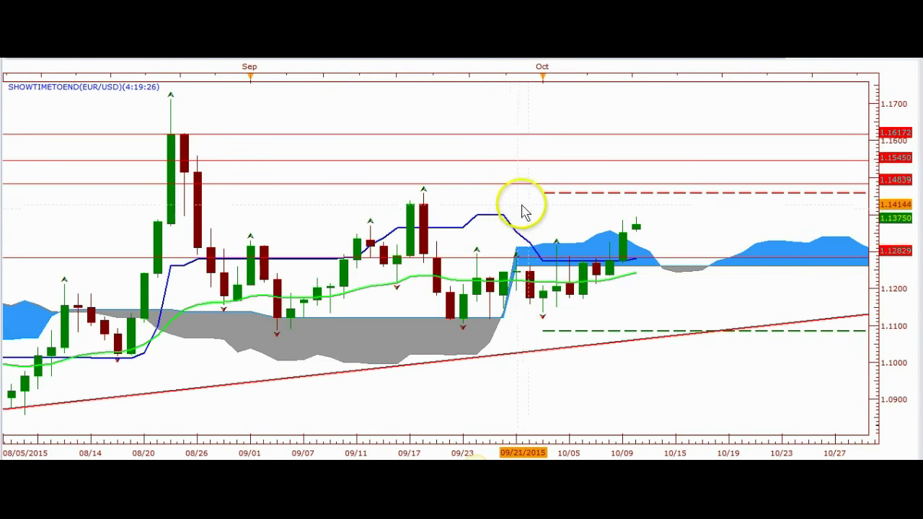
{"action": "scroll", "coordinate": [525, 202], "scroll_direction": "down", "scroll_amount": 3}
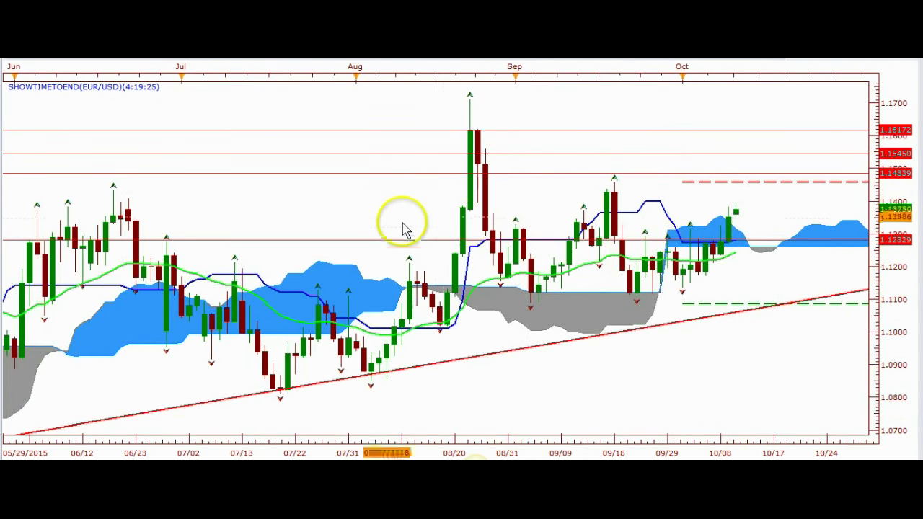
{"action": "scroll", "coordinate": [815, 324], "scroll_direction": "down", "scroll_amount": 2}
{"action": "scroll", "coordinate": [549, 243], "scroll_direction": "down", "scroll_amount": 2}
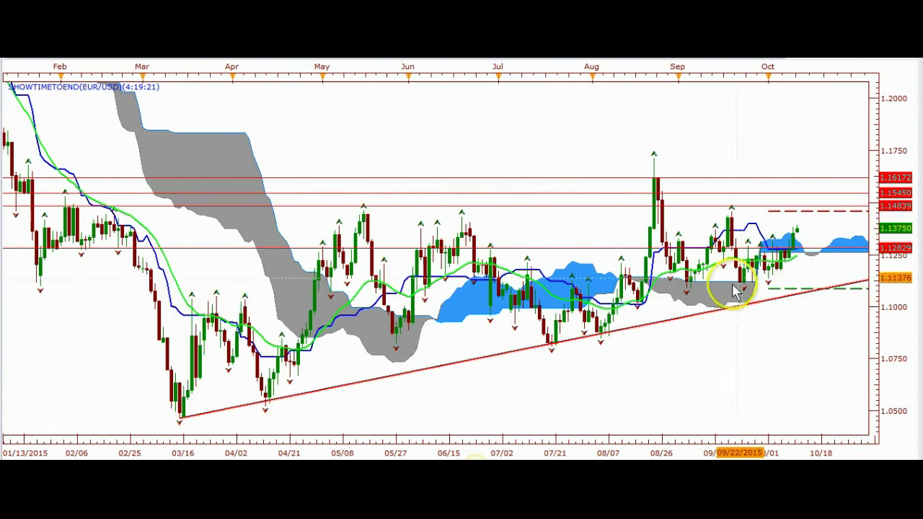
{"action": "scroll", "coordinate": [776, 303], "scroll_direction": "up", "scroll_amount": 2}
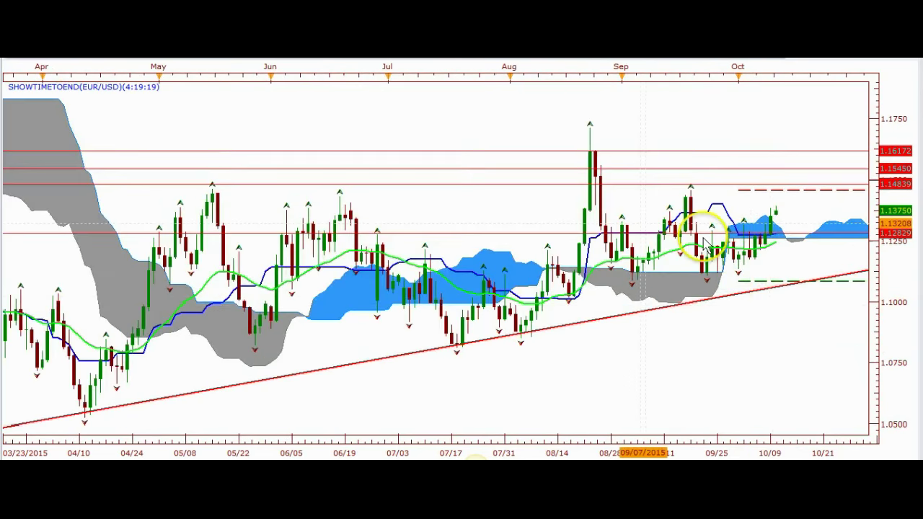
{"action": "left_click_drag", "start_coordinate": [771, 338], "coordinate": [625, 354]}
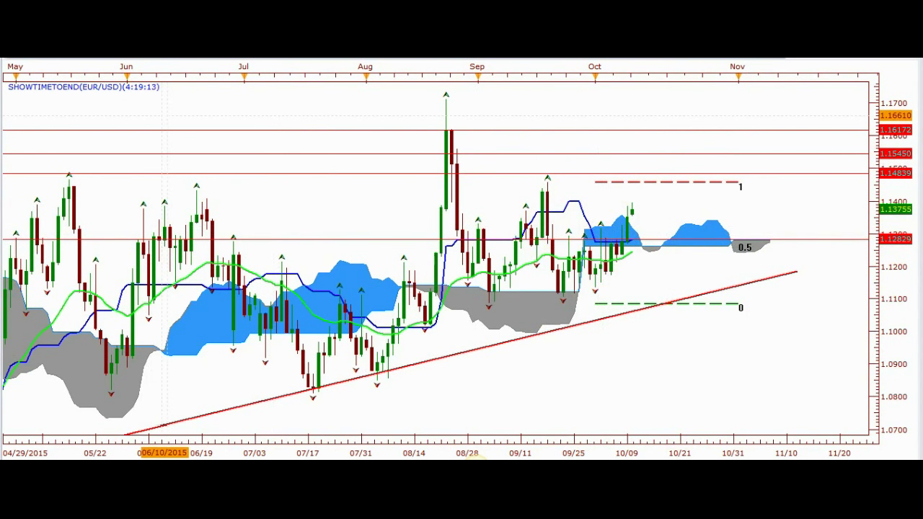
Set the EUR/USD chart to 4 Hours and show the latest candles with free space ahead.
{"action": "left_click", "coordinate": [108, 59]}
{"action": "left_click", "coordinate": [145, 158]}
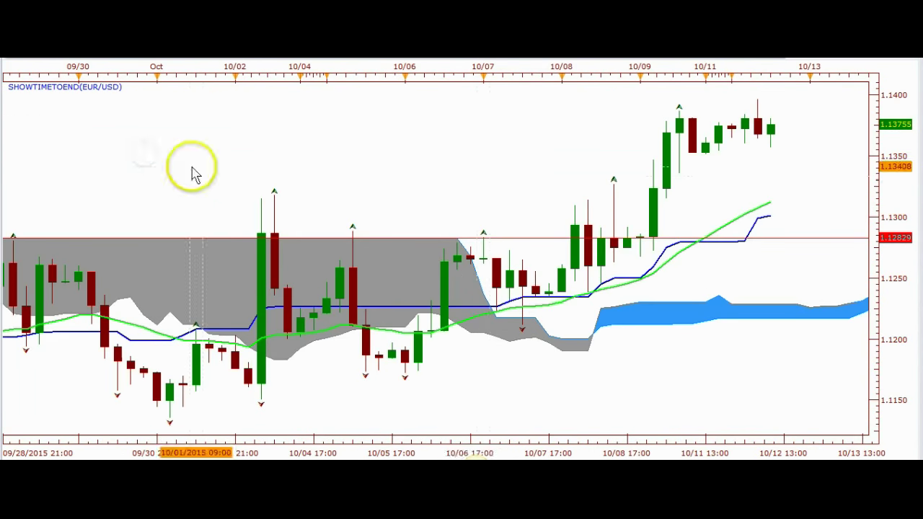
{"action": "scroll", "coordinate": [526, 182], "scroll_direction": "down", "scroll_amount": 3}
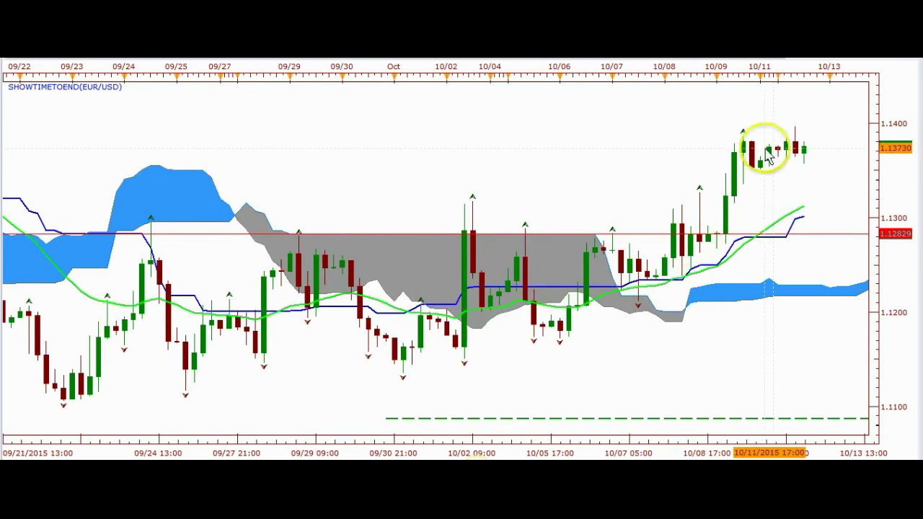
{"action": "left_click_drag", "start_coordinate": [687, 207], "coordinate": [510, 209]}
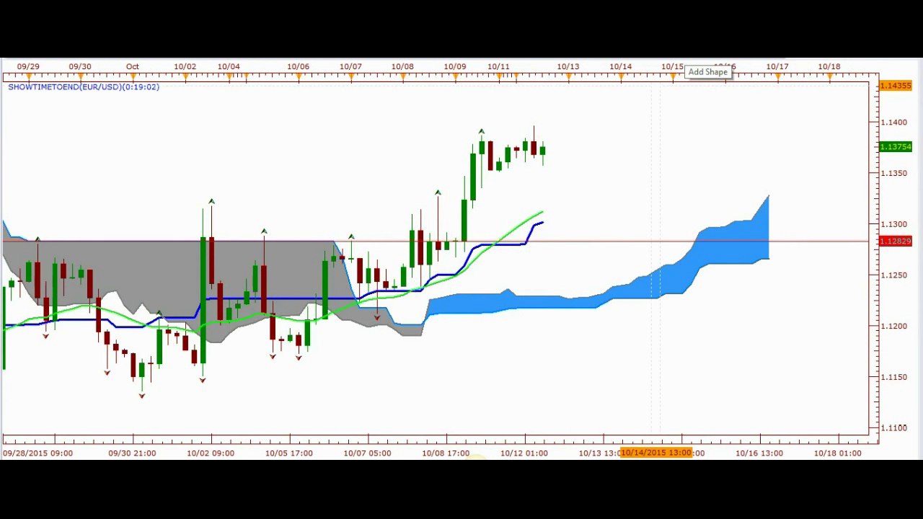
Draw a yellow rectangle over the latest sideways candles up to 10/13/2015 13:00 and fit its height to about 1.1350–1.1380.
{"action": "left_click", "coordinate": [683, 56]}
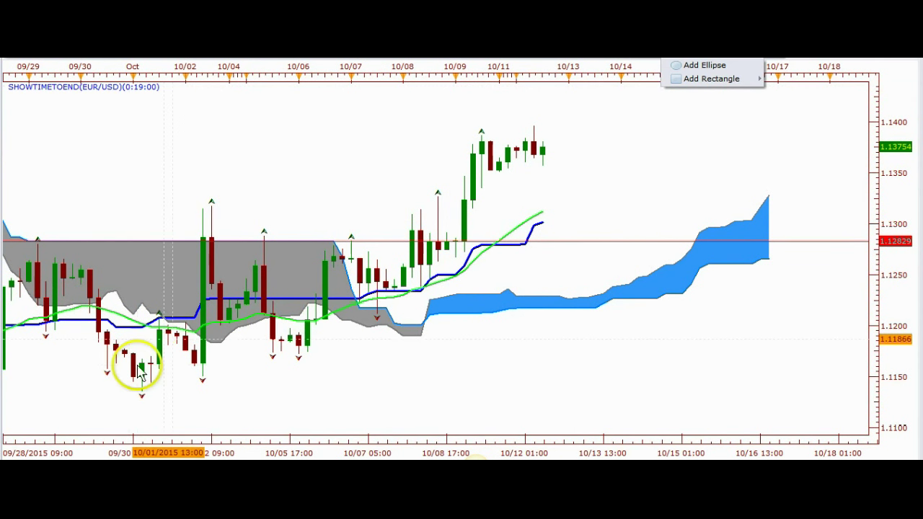
{"action": "left_click", "coordinate": [712, 73]}
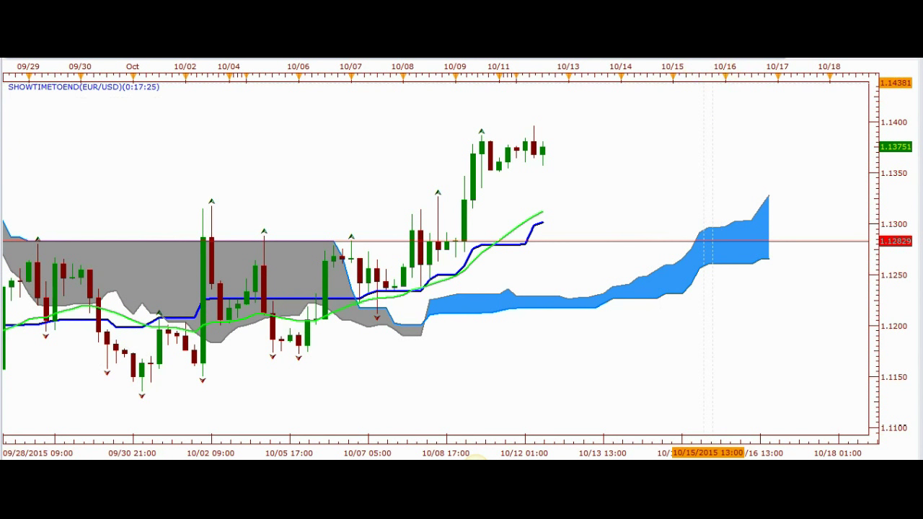
{"action": "left_click", "coordinate": [684, 56]}
{"action": "left_click", "coordinate": [686, 79]}
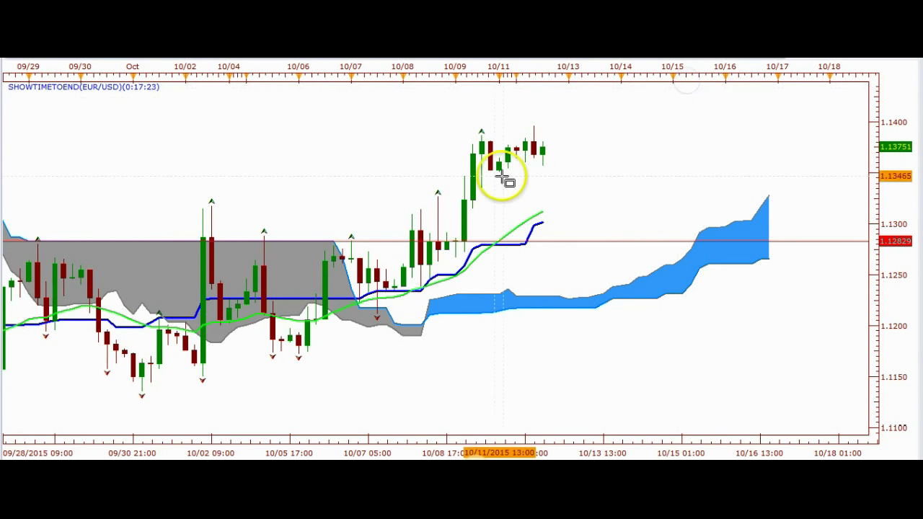
{"action": "left_click_drag", "start_coordinate": [471, 189], "coordinate": [597, 132]}
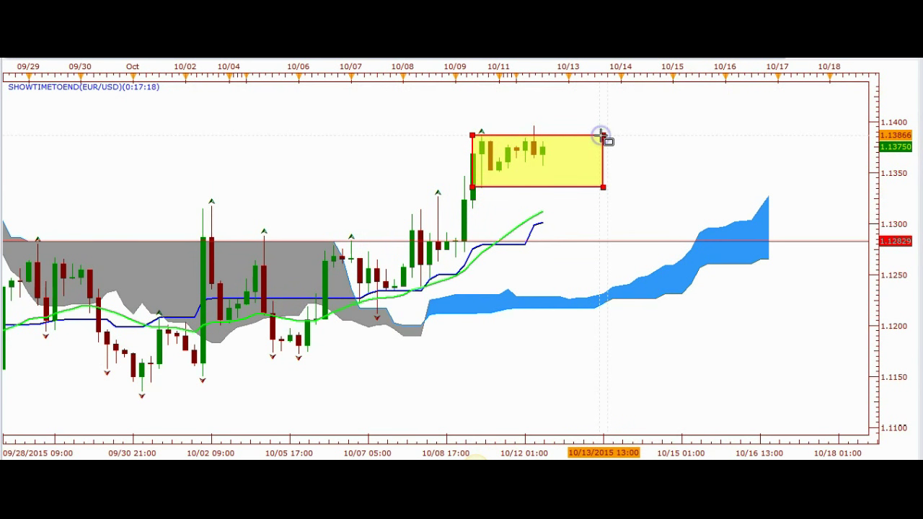
{"action": "left_click_drag", "start_coordinate": [603, 135], "coordinate": [602, 136]}
{"action": "left_click", "coordinate": [560, 276]}
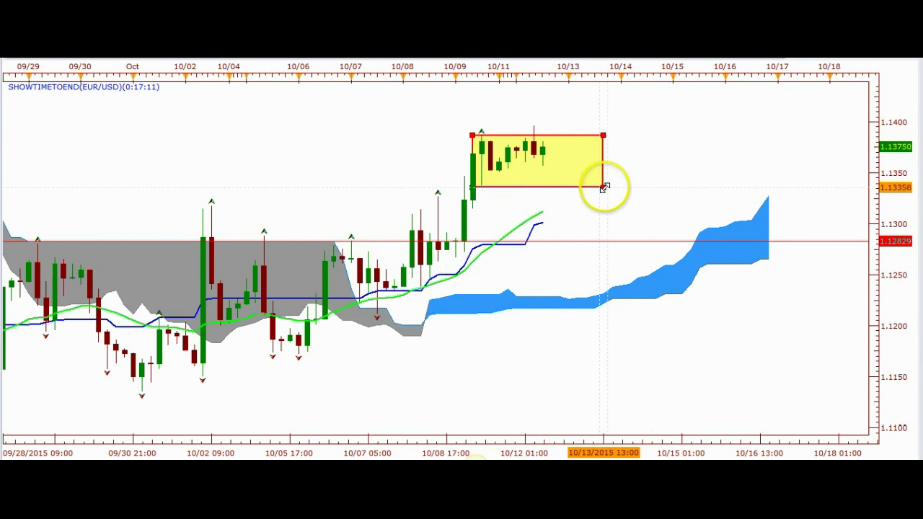
{"action": "left_click_drag", "start_coordinate": [604, 184], "coordinate": [604, 173]}
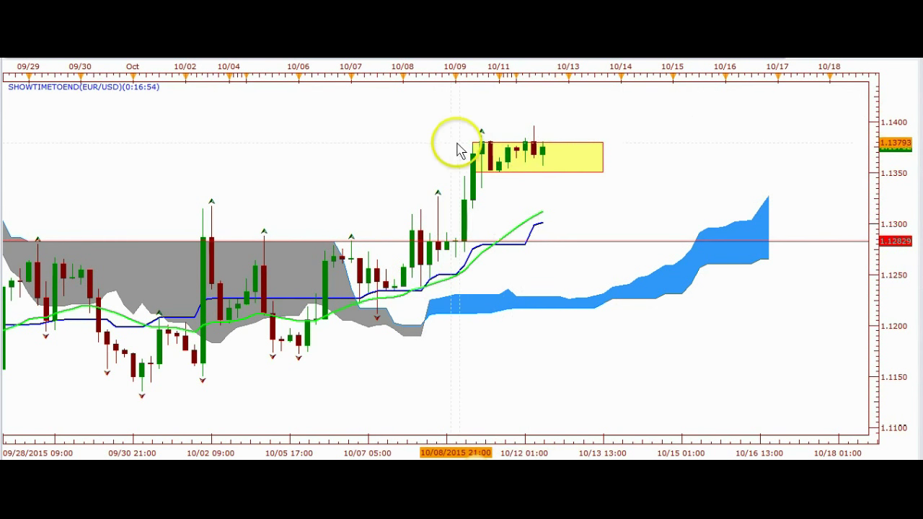
View the yellow zone against the wider 4-hour history and return the EUR/USD chart to the 1 Day timeframe.
{"action": "scroll", "coordinate": [484, 137], "scroll_direction": "down", "scroll_amount": 5}
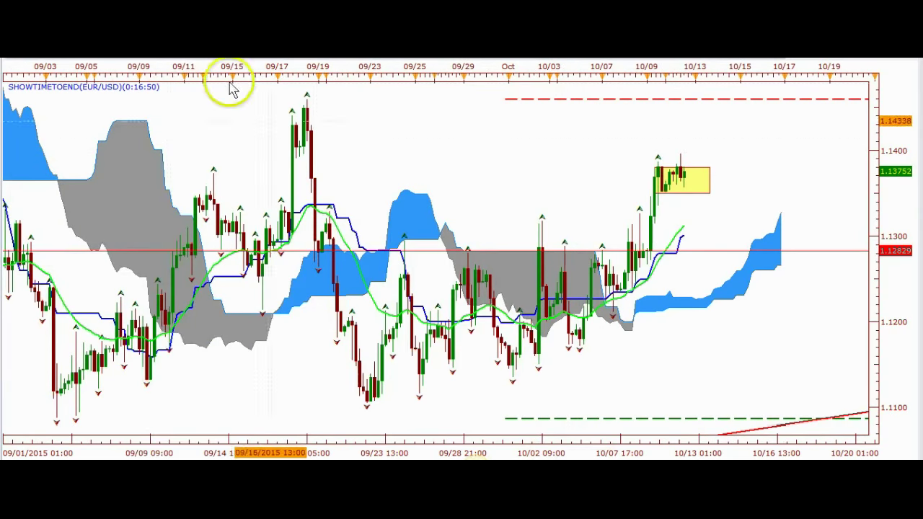
{"action": "left_click", "coordinate": [165, 59]}
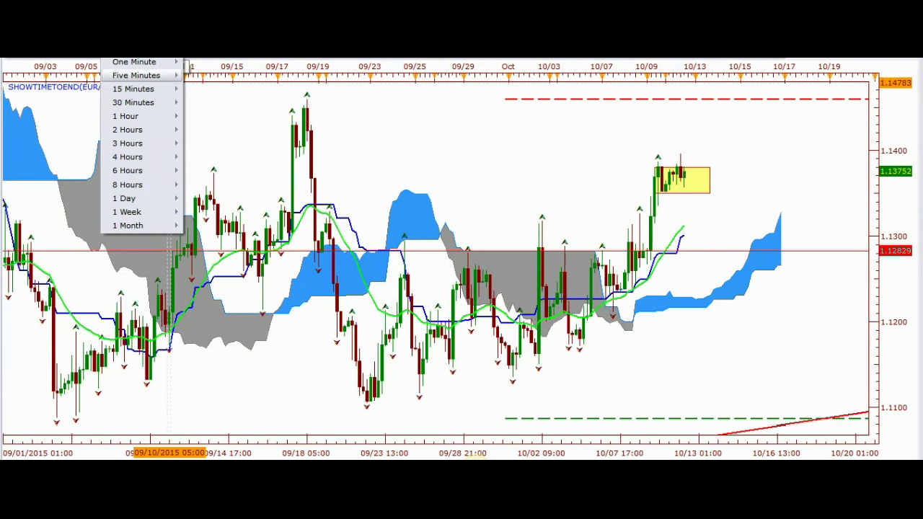
{"action": "left_click", "coordinate": [122, 198]}
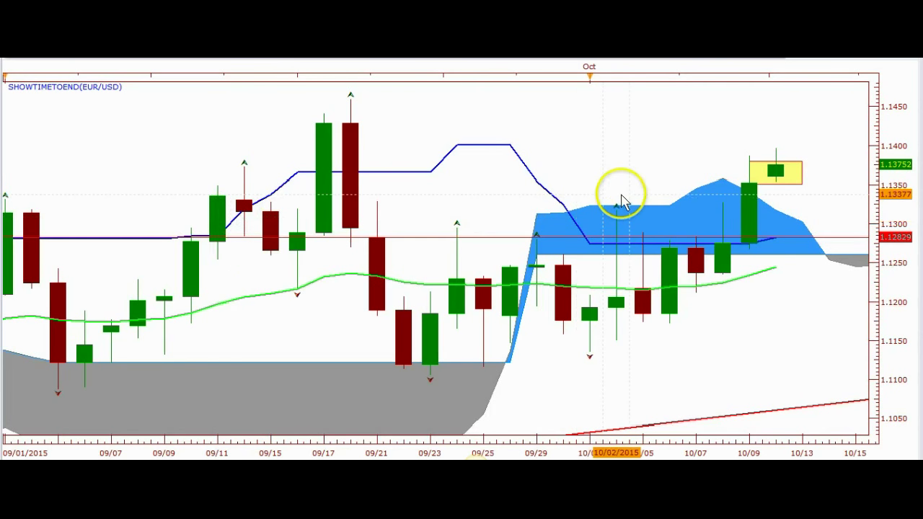
Add a red horizontal line at 1.14298 to the EUR/USD daily chart, between the latest candles and the 1.14839 level.
{"action": "scroll", "coordinate": [645, 220], "scroll_direction": "down", "scroll_amount": 3}
{"action": "scroll", "coordinate": [647, 220], "scroll_direction": "down", "scroll_amount": 2}
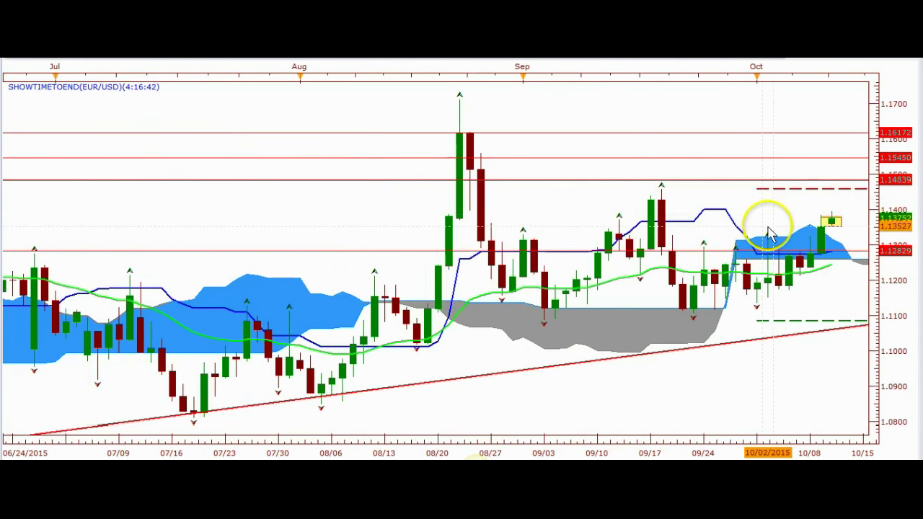
{"action": "left_click_drag", "start_coordinate": [767, 227], "coordinate": [615, 218]}
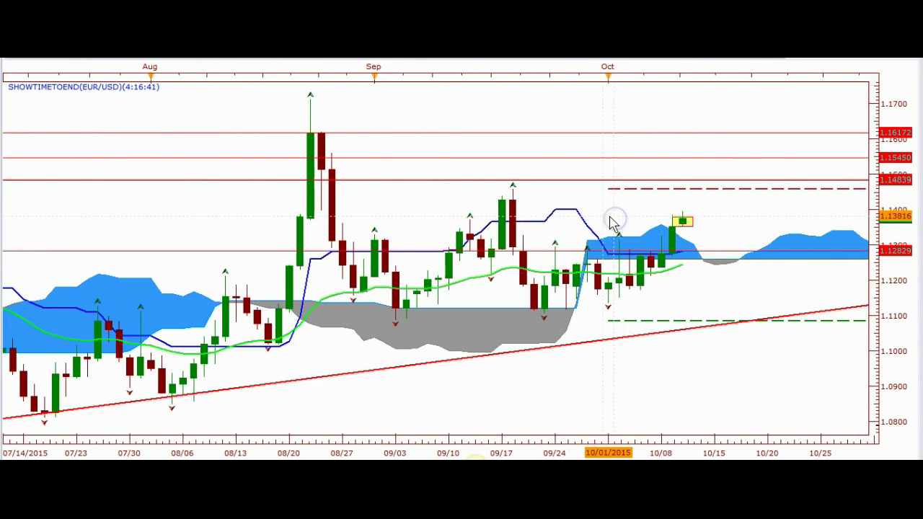
{"action": "left_click", "coordinate": [588, 205]}
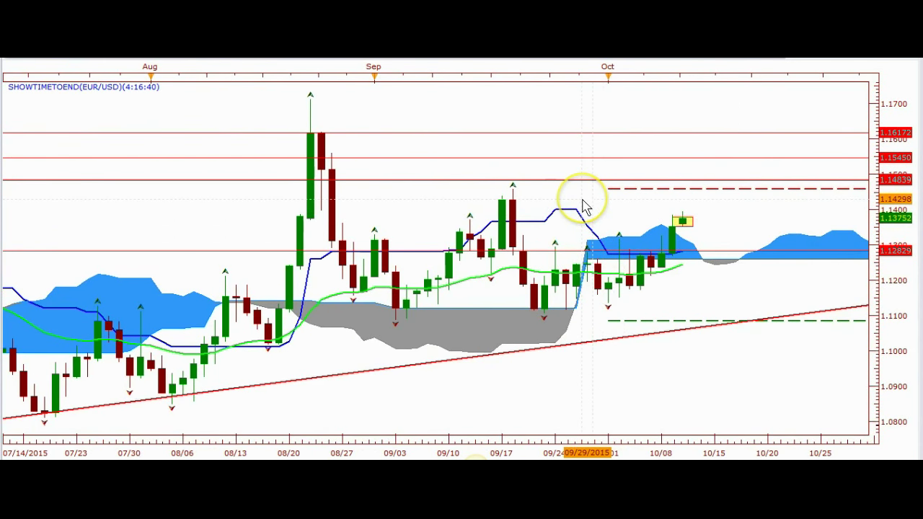
{"action": "left_click", "coordinate": [674, 59]}
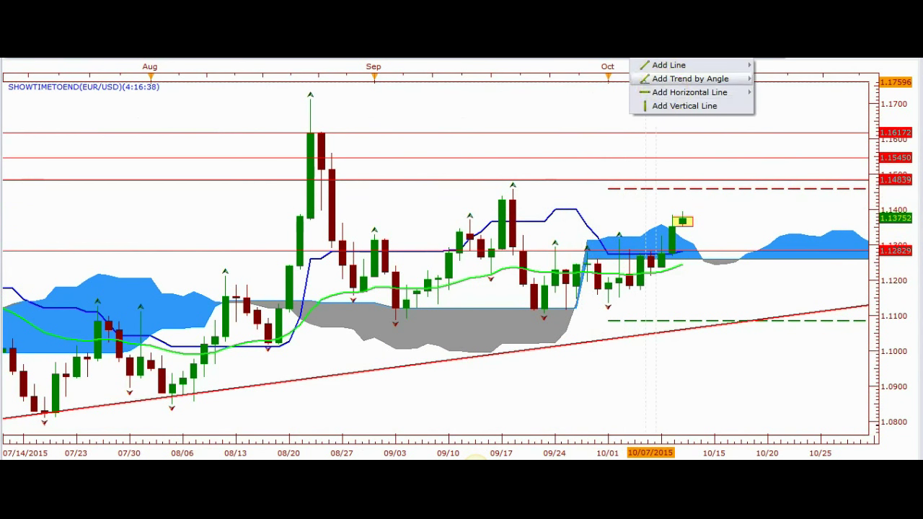
{"action": "left_click", "coordinate": [663, 93]}
{"action": "left_click_drag", "start_coordinate": [569, 214], "coordinate": [527, 199]}
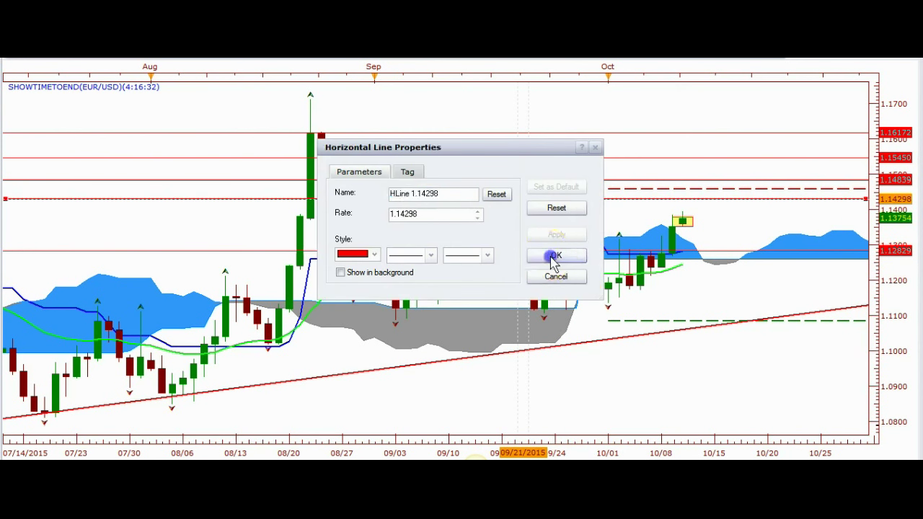
{"action": "left_click", "coordinate": [554, 257]}
Review the price levels against the daily history back to March and set the EUR/USD chart to 4 Hours.
{"action": "scroll", "coordinate": [640, 220], "scroll_direction": "down", "scroll_amount": 2}
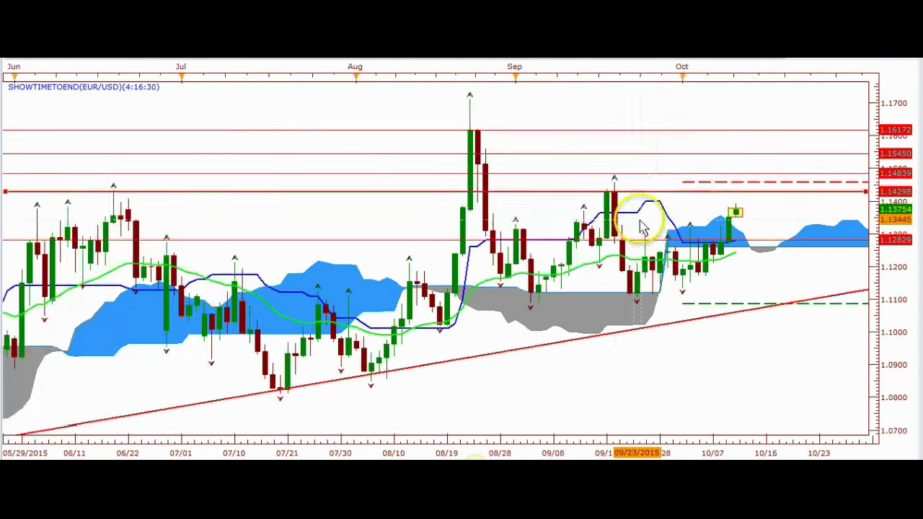
{"action": "left_click_drag", "start_coordinate": [691, 220], "coordinate": [535, 238]}
{"action": "mouse_move", "coordinate": [572, 200]}
{"action": "left_mouse_down"}
{"action": "mouse_move", "coordinate": [600, 203]}
{"action": "mouse_move", "coordinate": [570, 201]}
{"action": "left_mouse_up"}
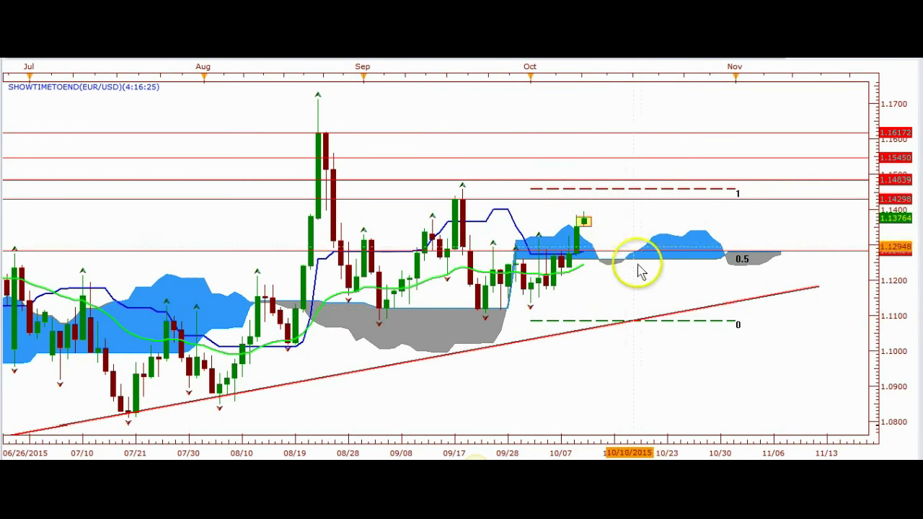
{"action": "scroll", "coordinate": [640, 278], "scroll_direction": "down", "scroll_amount": 5}
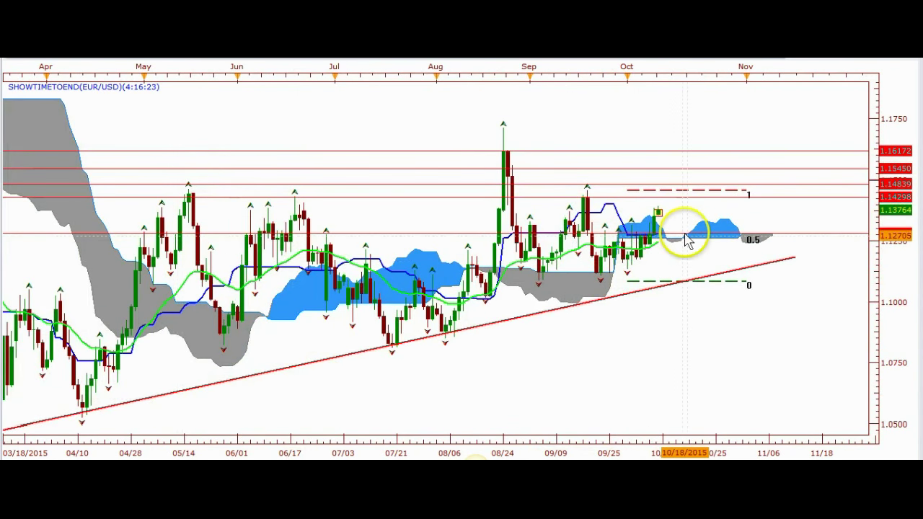
{"action": "left_click_drag", "start_coordinate": [686, 240], "coordinate": [733, 209]}
{"action": "scroll", "coordinate": [720, 203], "scroll_direction": "up", "scroll_amount": 5}
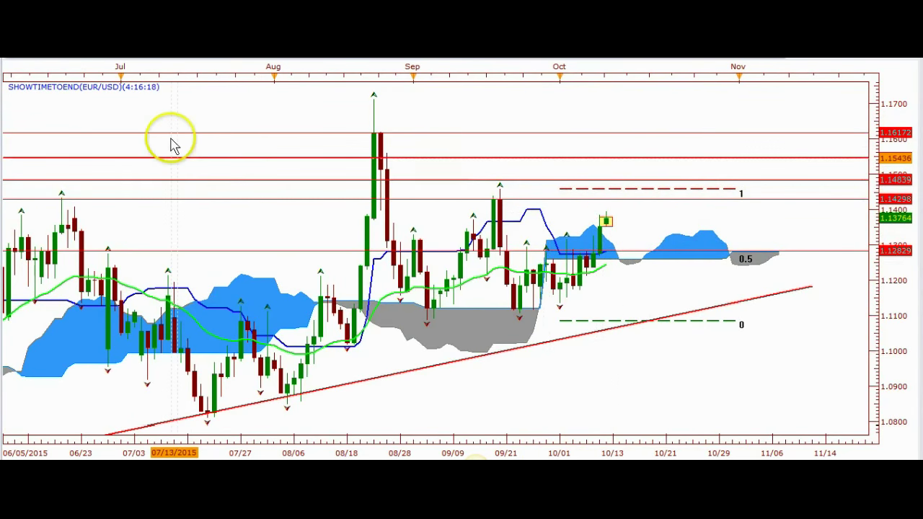
{"action": "left_click", "coordinate": [144, 52]}
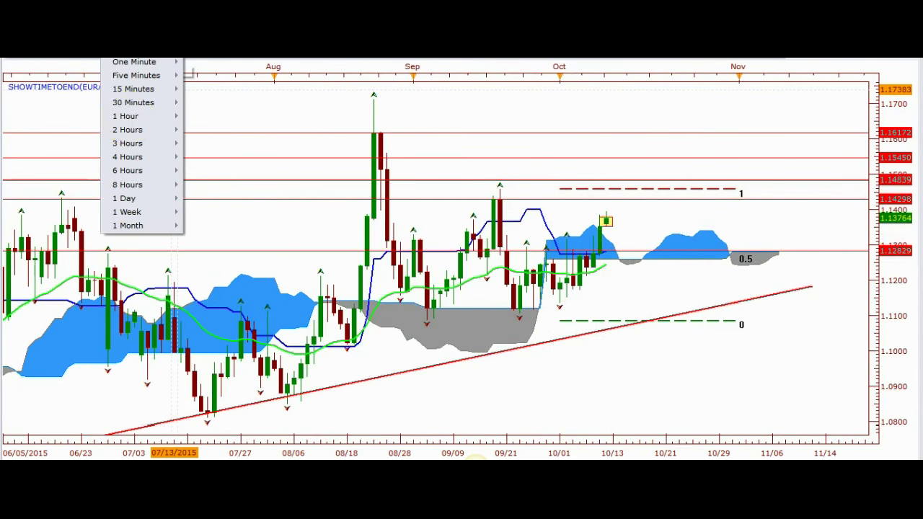
{"action": "left_click", "coordinate": [124, 157]}
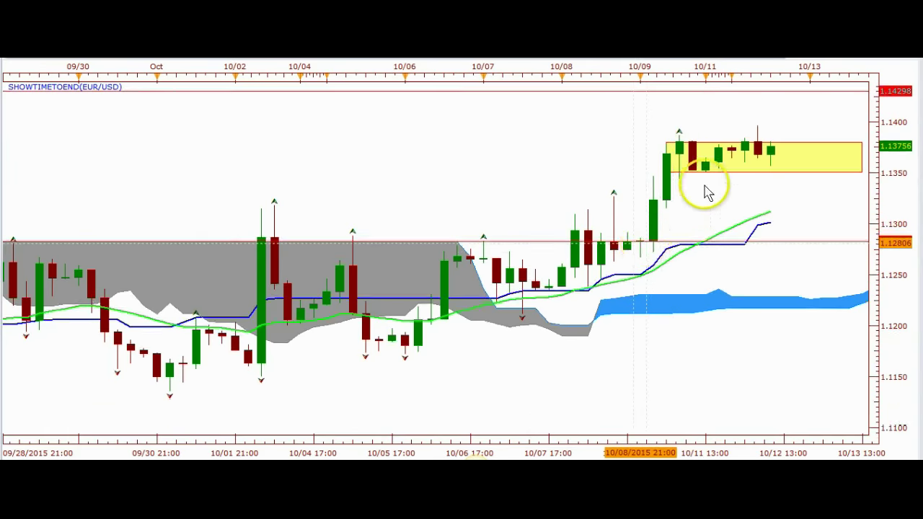
Measure from the yellow zone up to the 1.14298 line and move that horizontal line up to 1.14497.
{"action": "scroll", "coordinate": [720, 193], "scroll_direction": "down", "scroll_amount": 1}
{"action": "scroll", "coordinate": [791, 205], "scroll_direction": "down", "scroll_amount": 1}
{"action": "left_click_drag", "start_coordinate": [791, 205], "coordinate": [576, 212]}
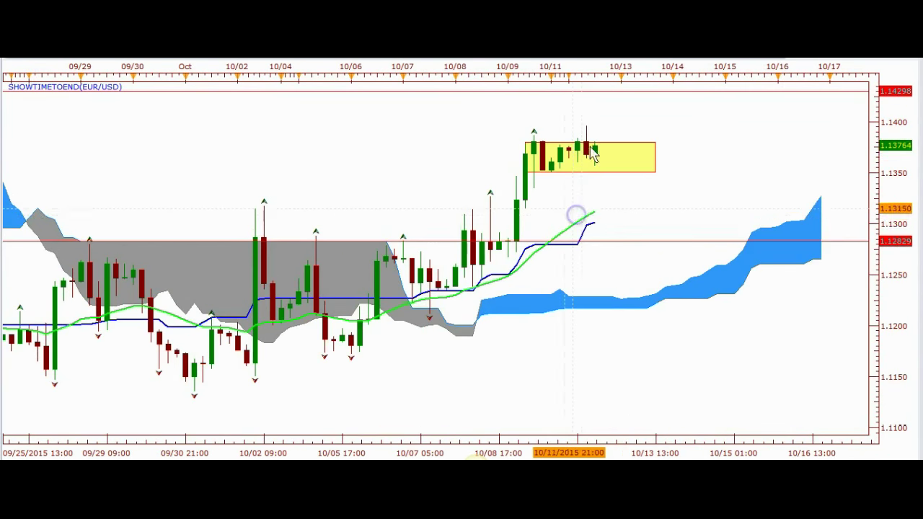
{"action": "scroll", "coordinate": [611, 155], "scroll_direction": "down", "scroll_amount": 1}
{"action": "scroll", "coordinate": [611, 155], "scroll_direction": "down", "scroll_amount": 3}
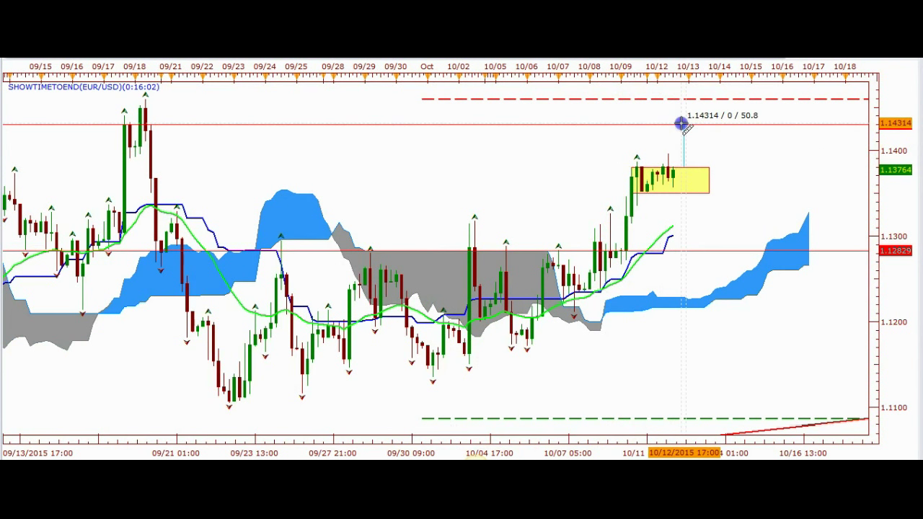
{"action": "left_click_drag", "start_coordinate": [665, 126], "coordinate": [667, 109]}
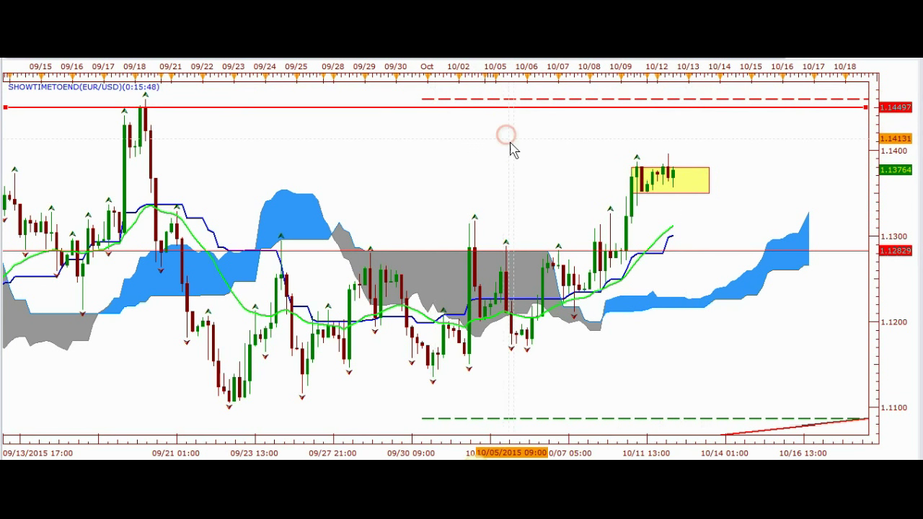
{"action": "left_click", "coordinate": [789, 183]}
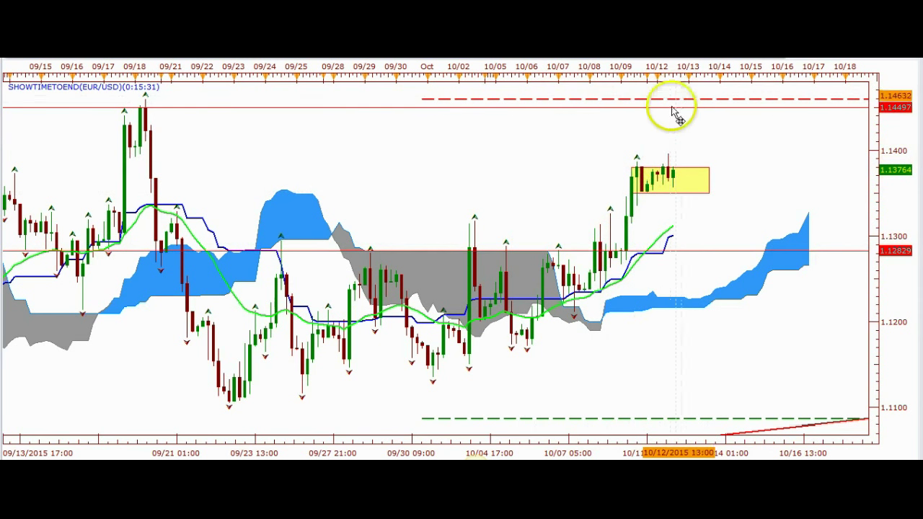
Check the EUR/USD levels against the wider 4-hour history, and switch to the GBP/CHF D1 chart with free space ahead.
{"action": "scroll", "coordinate": [793, 126], "scroll_direction": "down", "scroll_amount": 4}
{"action": "scroll", "coordinate": [821, 144], "scroll_direction": "down", "scroll_amount": 2}
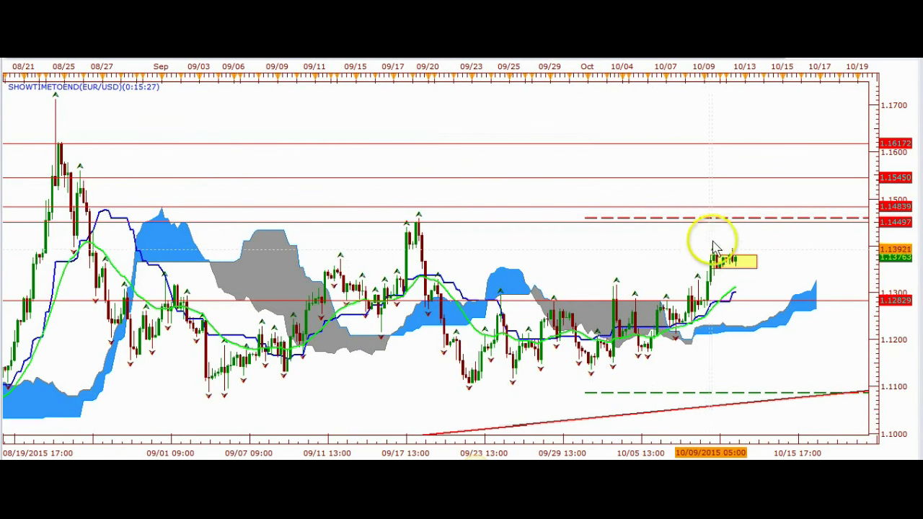
{"action": "scroll", "coordinate": [638, 285], "scroll_direction": "up", "scroll_amount": 2}
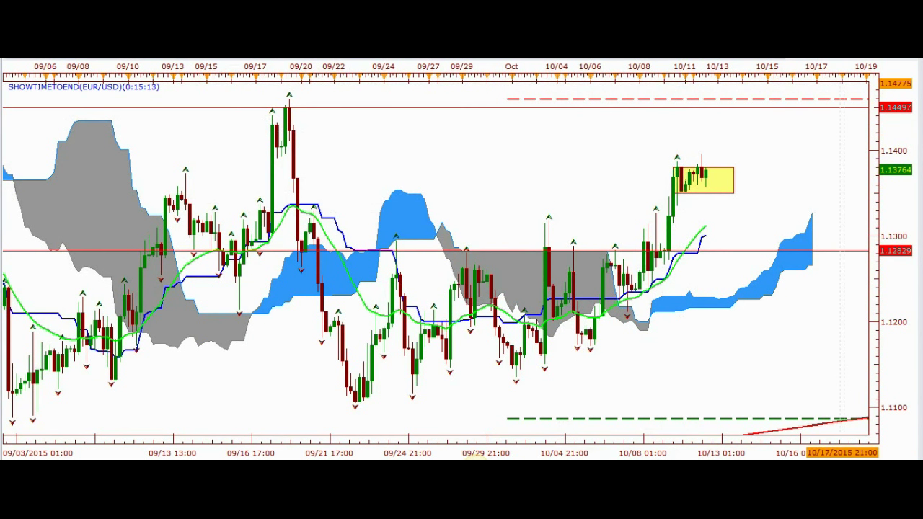
{"action": "left_click", "coordinate": [841, 84]}
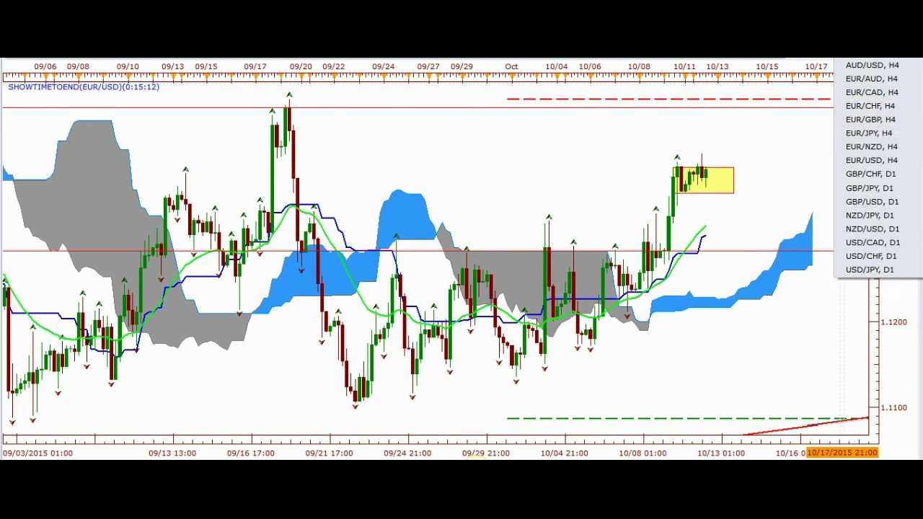
{"action": "left_click", "coordinate": [862, 179]}
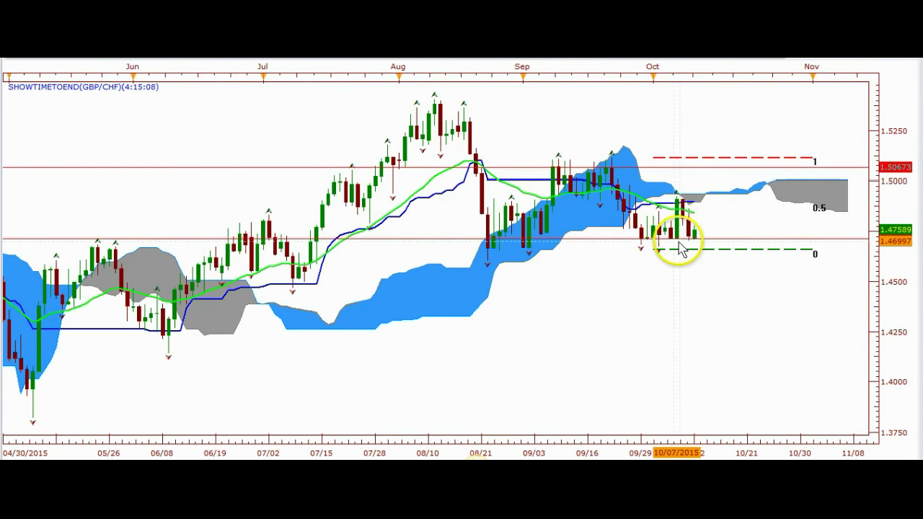
{"action": "left_click_drag", "start_coordinate": [587, 282], "coordinate": [449, 284]}
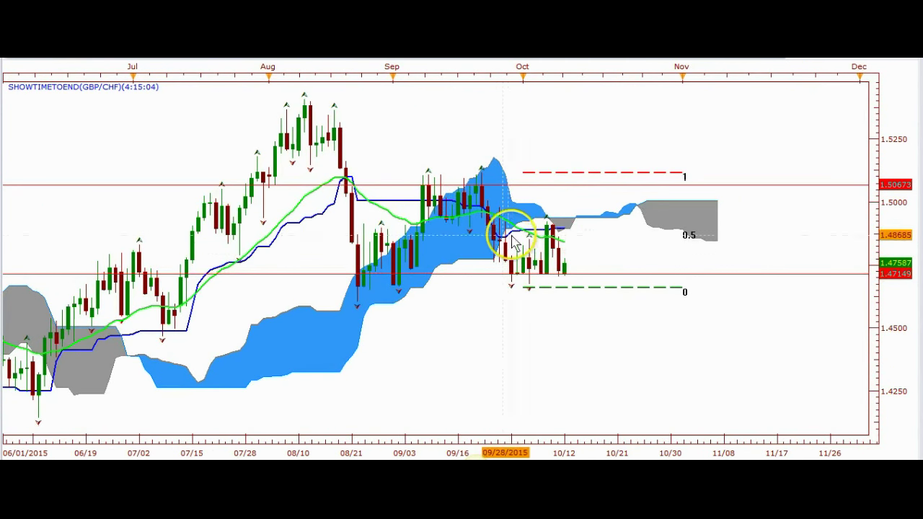
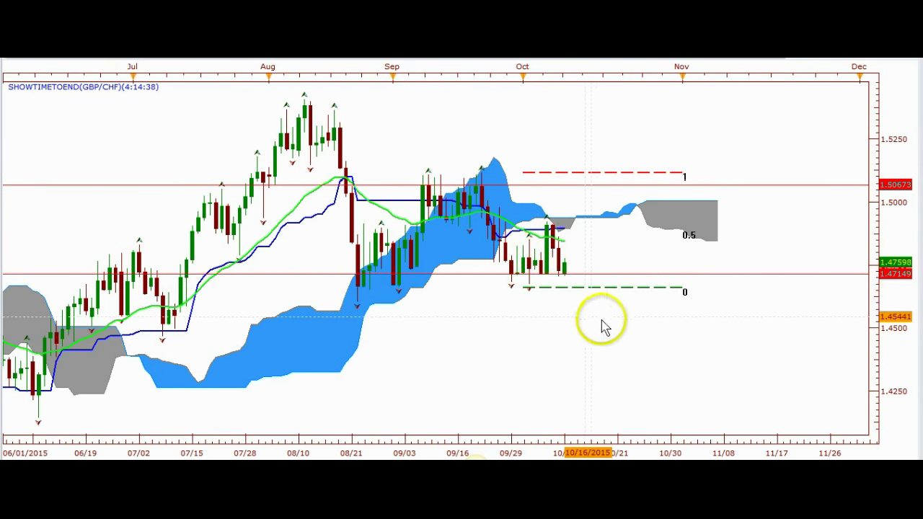
Add a horizontal line at 1.48984 to the GBP/CHF daily chart, near the top of the latest upswing.
{"action": "scroll", "coordinate": [604, 326], "scroll_direction": "up", "scroll_amount": 2}
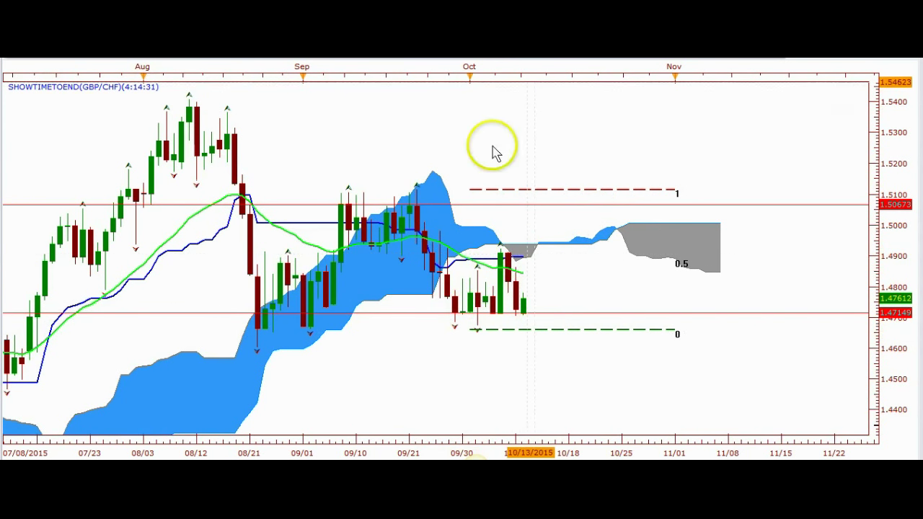
{"action": "left_click", "coordinate": [631, 59]}
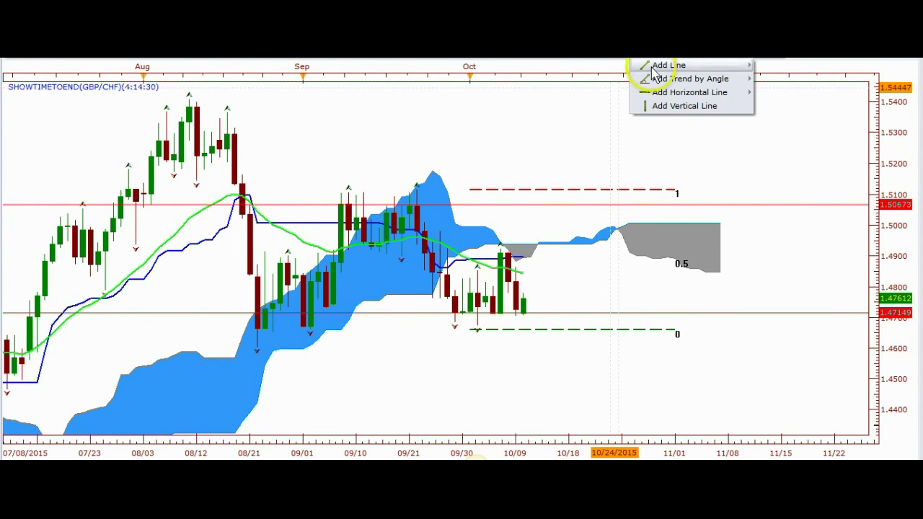
{"action": "left_click", "coordinate": [653, 92]}
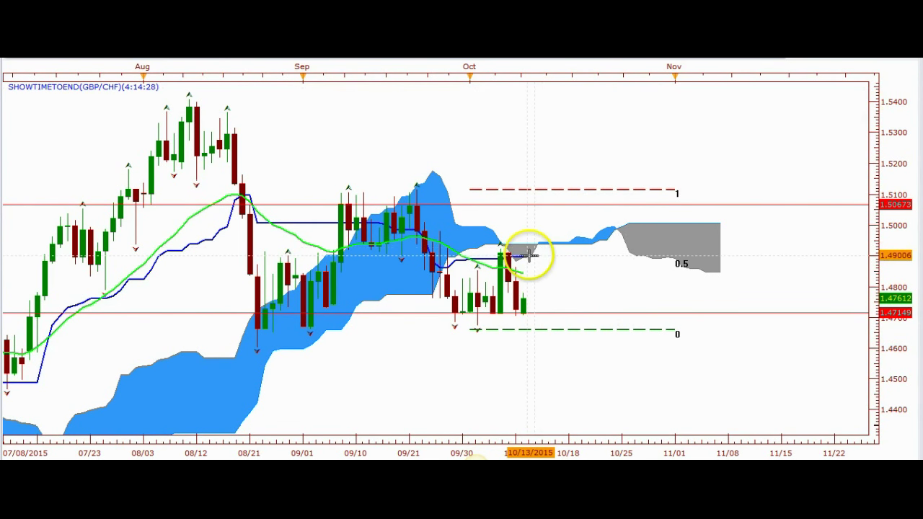
{"action": "left_click", "coordinate": [530, 255]}
{"action": "left_click", "coordinate": [552, 255]}
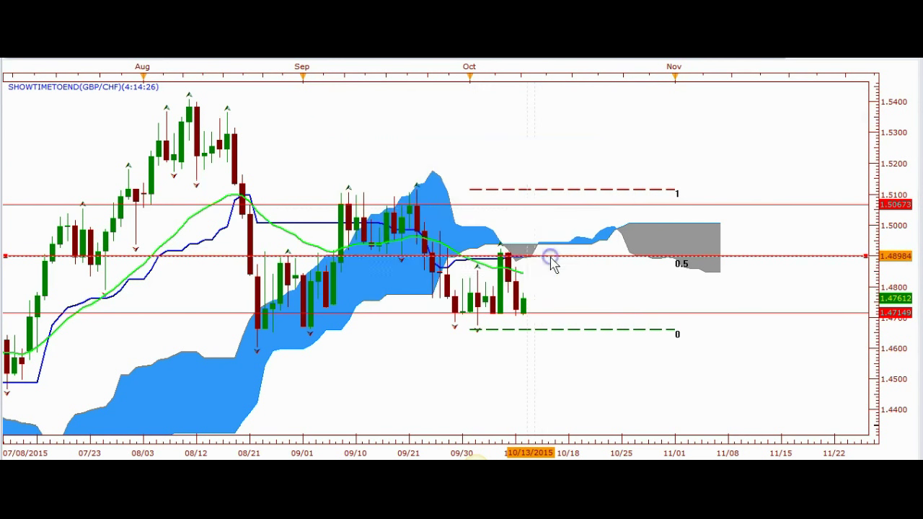
{"action": "left_click", "coordinate": [766, 148]}
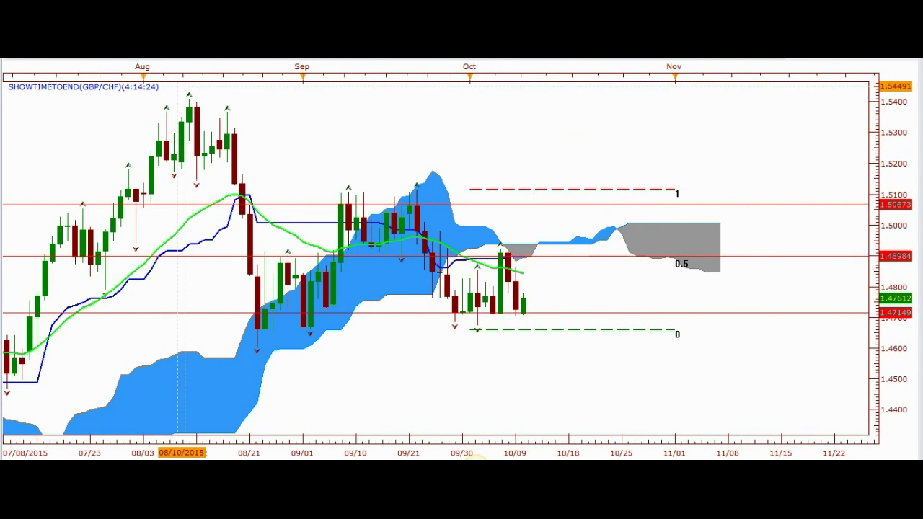
Set the GBP/CHF chart to 4 Hours and review the candles between the 1.47149 and 1.48984 levels.
{"action": "left_click", "coordinate": [153, 59]}
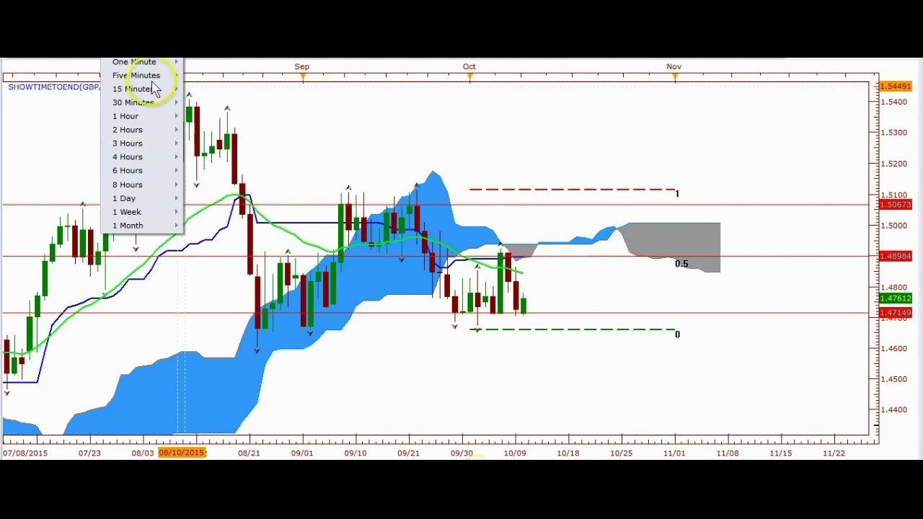
{"action": "left_click", "coordinate": [127, 170]}
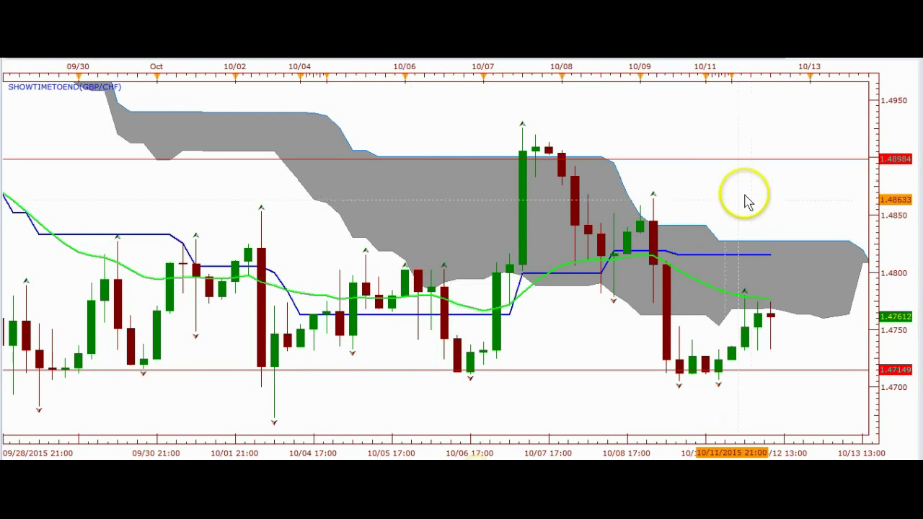
{"action": "scroll", "coordinate": [735, 196], "scroll_direction": "down", "scroll_amount": 5}
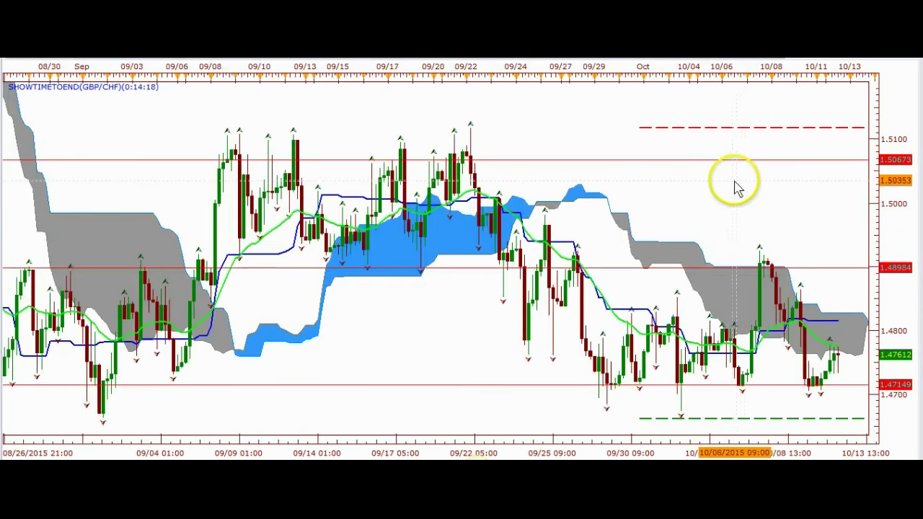
{"action": "left_click_drag", "start_coordinate": [787, 202], "coordinate": [583, 209]}
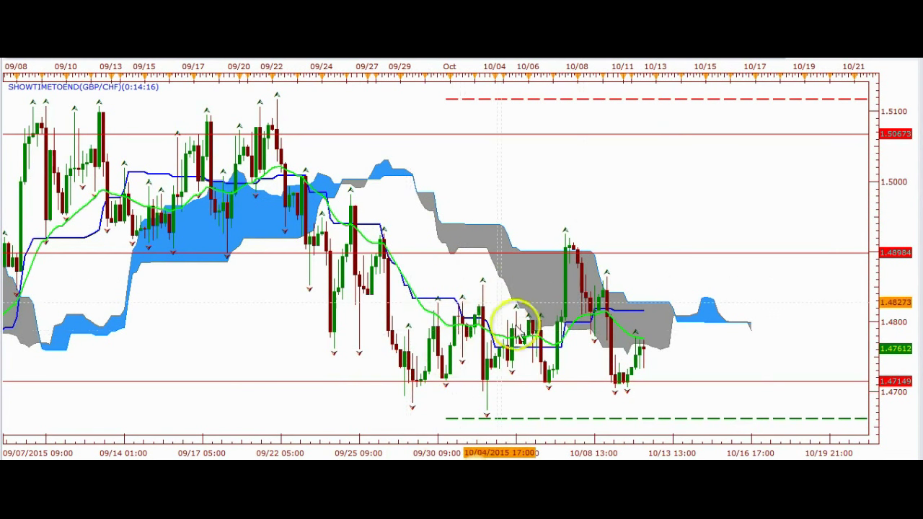
{"action": "scroll", "coordinate": [642, 318], "scroll_direction": "up", "scroll_amount": 2}
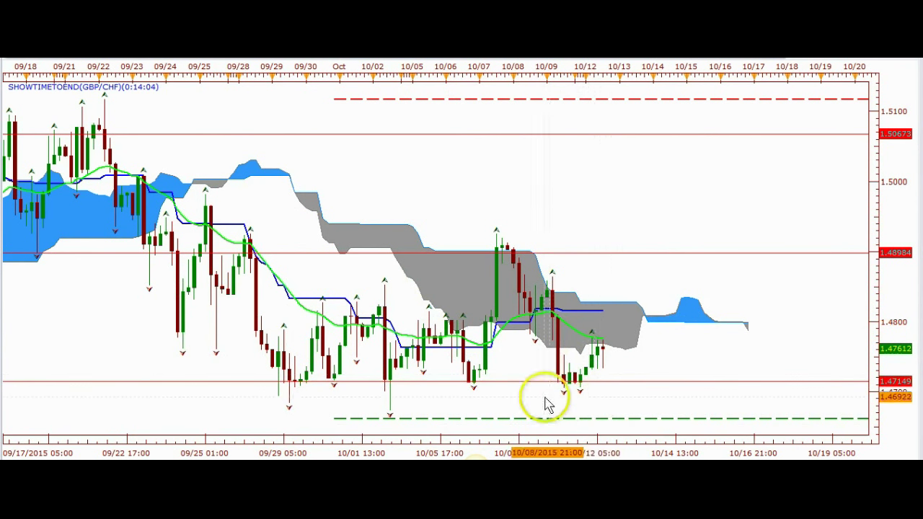
{"action": "scroll", "coordinate": [659, 336], "scroll_direction": "down", "scroll_amount": 2}
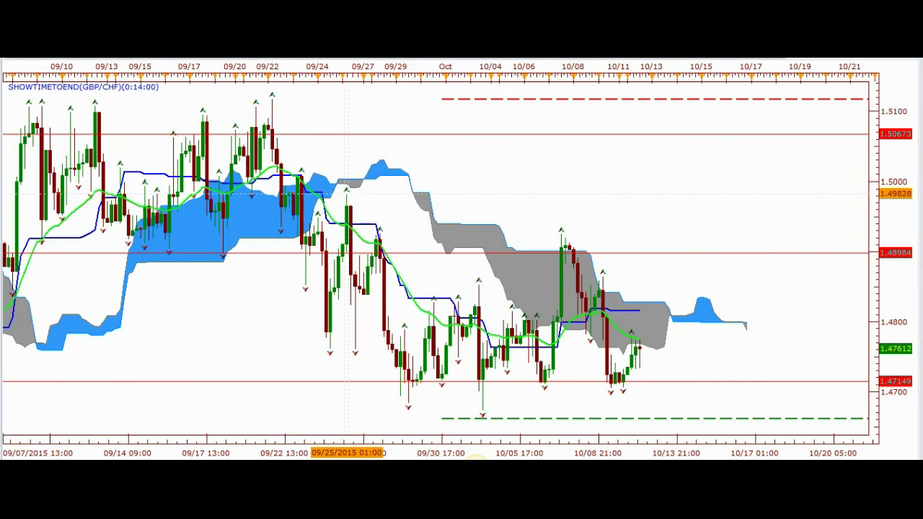
Return the GBP/CHF chart to the 1 Day timeframe and show the latest candles with free space ahead.
{"action": "left_click", "coordinate": [130, 57]}
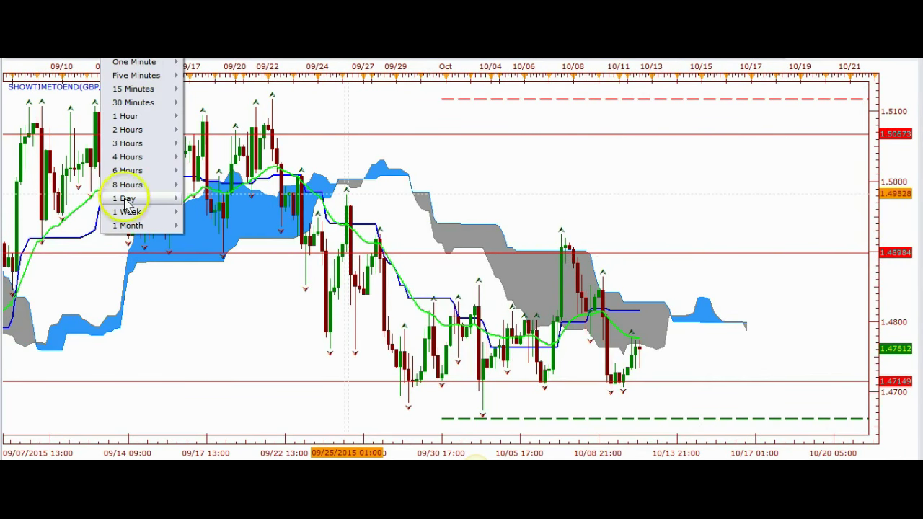
{"action": "left_click", "coordinate": [124, 199]}
{"action": "scroll", "coordinate": [625, 306], "scroll_direction": "down", "scroll_amount": 2}
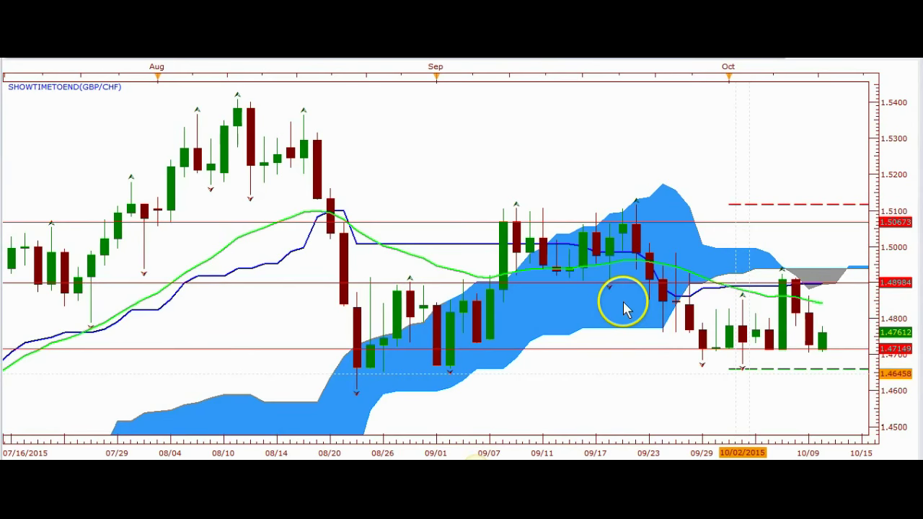
{"action": "scroll", "coordinate": [719, 354], "scroll_direction": "down", "scroll_amount": 2}
{"action": "left_click_drag", "start_coordinate": [723, 371], "coordinate": [475, 349]}
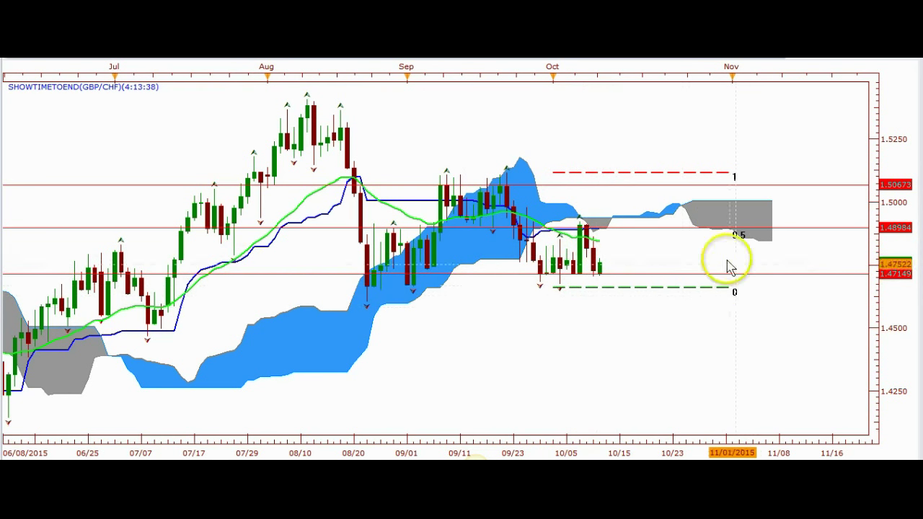
Check the GBP/CHF levels against the wider daily history, and switch to the GBP/JPY D1 chart.
{"action": "scroll", "coordinate": [431, 368], "scroll_direction": "down", "scroll_amount": 1}
{"action": "scroll", "coordinate": [432, 366], "scroll_direction": "down", "scroll_amount": 2}
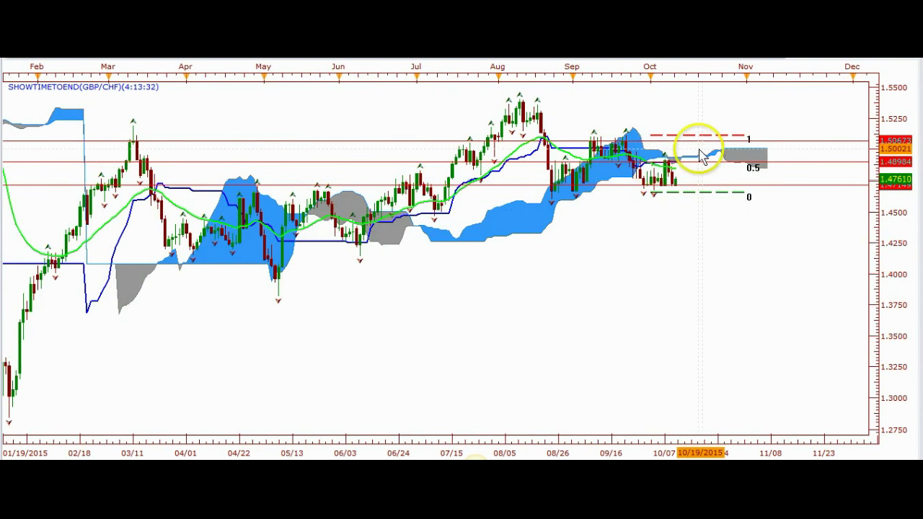
{"action": "scroll", "coordinate": [699, 144], "scroll_direction": "up", "scroll_amount": 1}
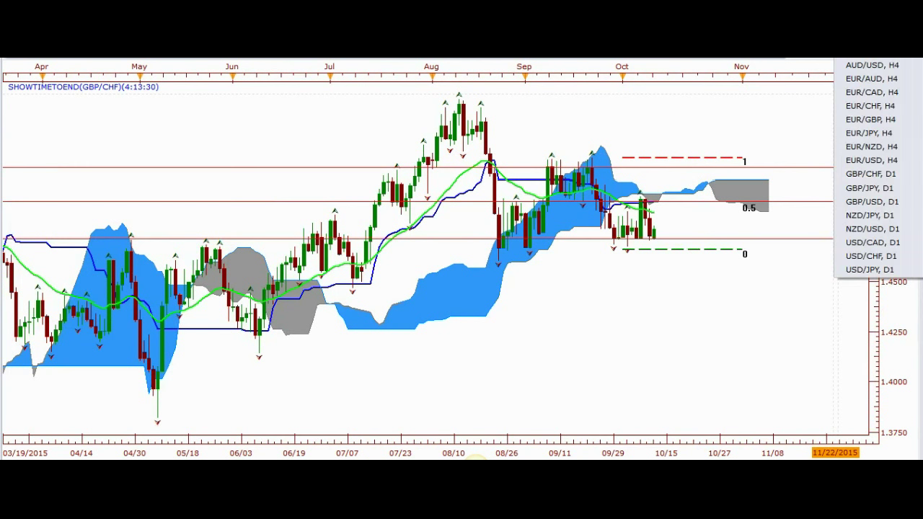
{"action": "left_click", "coordinate": [868, 189]}
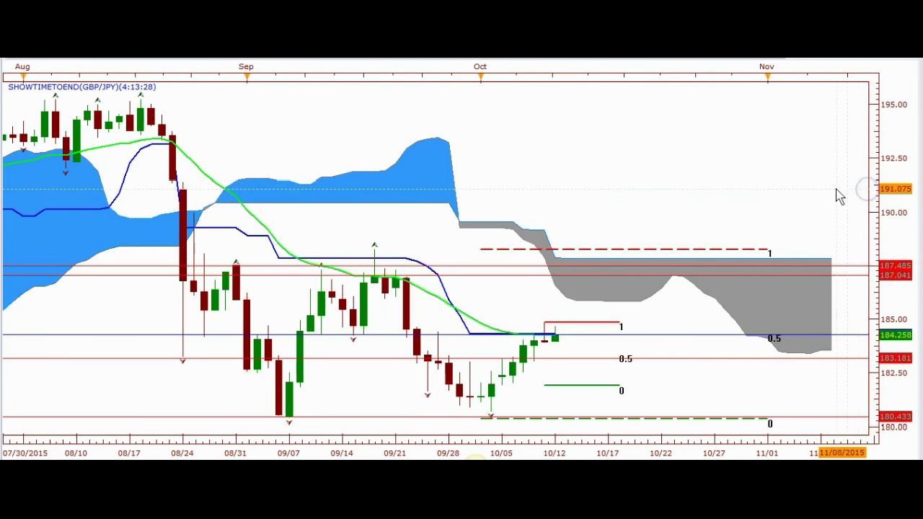
Mark the GBP/JPY range between the 187.485 and 180.433 levels from late August to about 10/24/2015 with a rectangle, and remove it again.
{"action": "scroll", "coordinate": [634, 206], "scroll_direction": "down", "scroll_amount": 1}
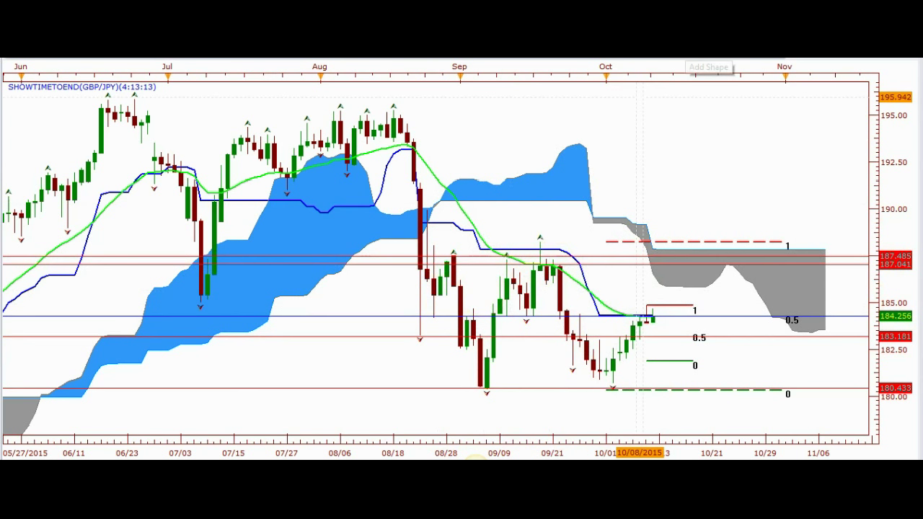
{"action": "left_click", "coordinate": [709, 67]}
{"action": "left_click", "coordinate": [692, 80]}
{"action": "left_click_drag", "start_coordinate": [426, 256], "coordinate": [732, 393]}
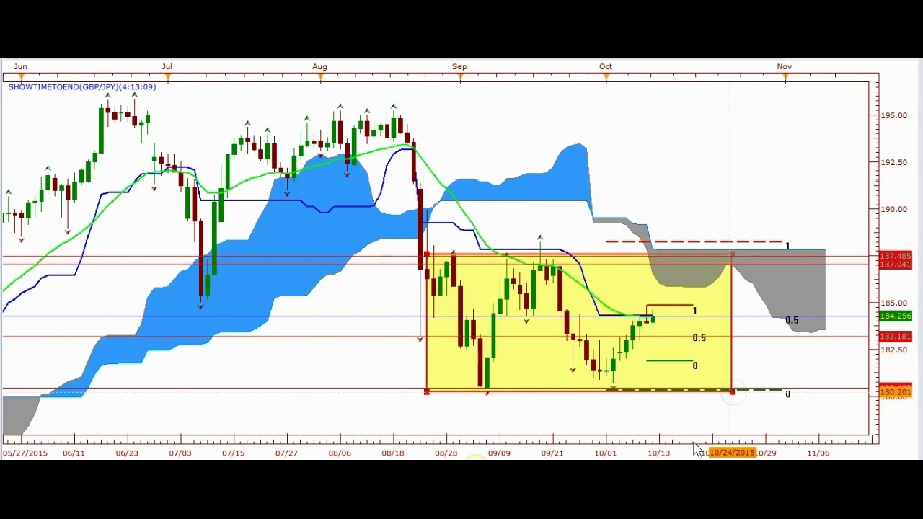
{"action": "left_click", "coordinate": [587, 276]}
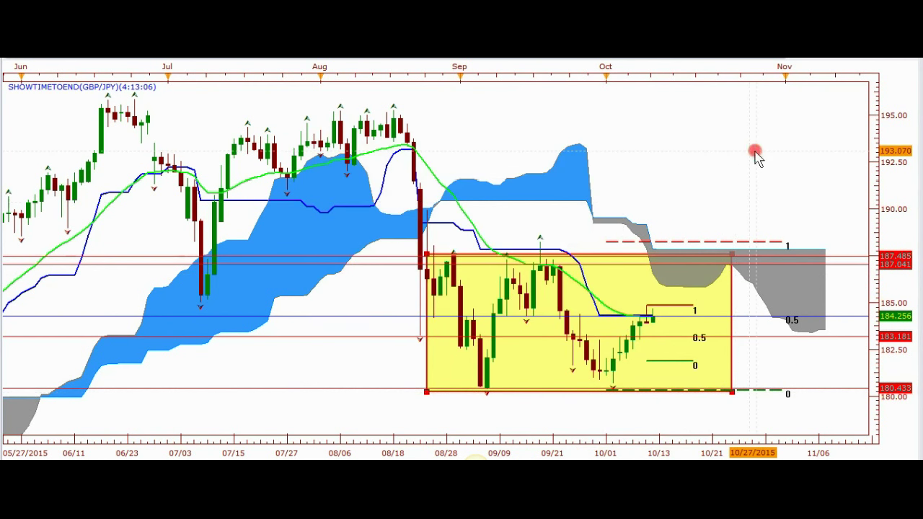
{"action": "scroll", "coordinate": [821, 209], "scroll_direction": "up", "scroll_amount": 1}
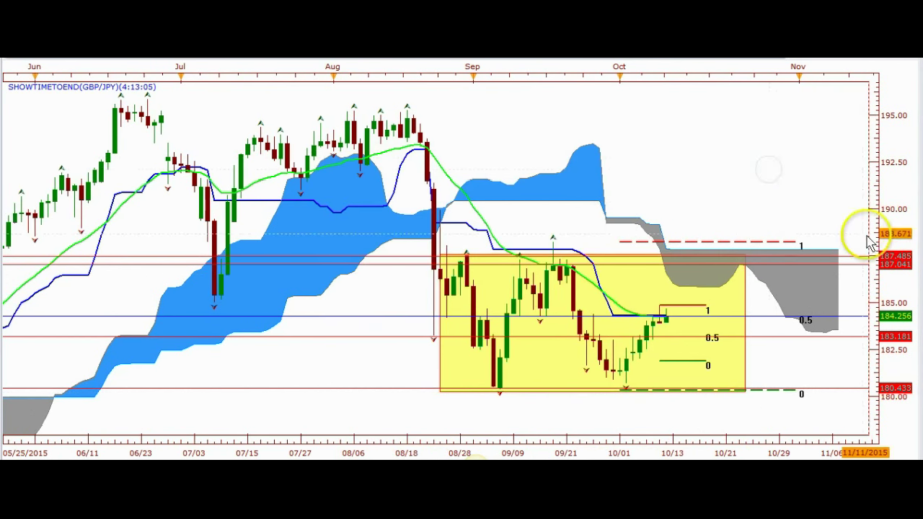
{"action": "right_click", "coordinate": [747, 371]}
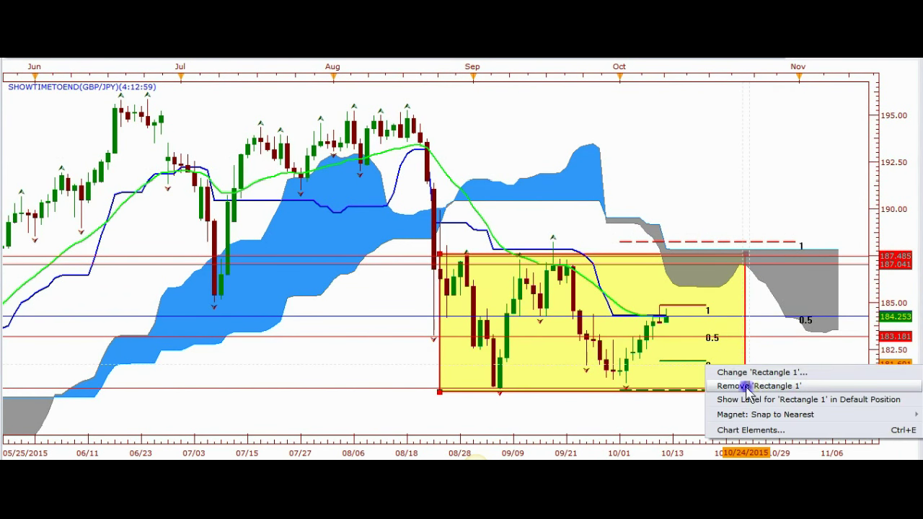
{"action": "left_click", "coordinate": [748, 387]}
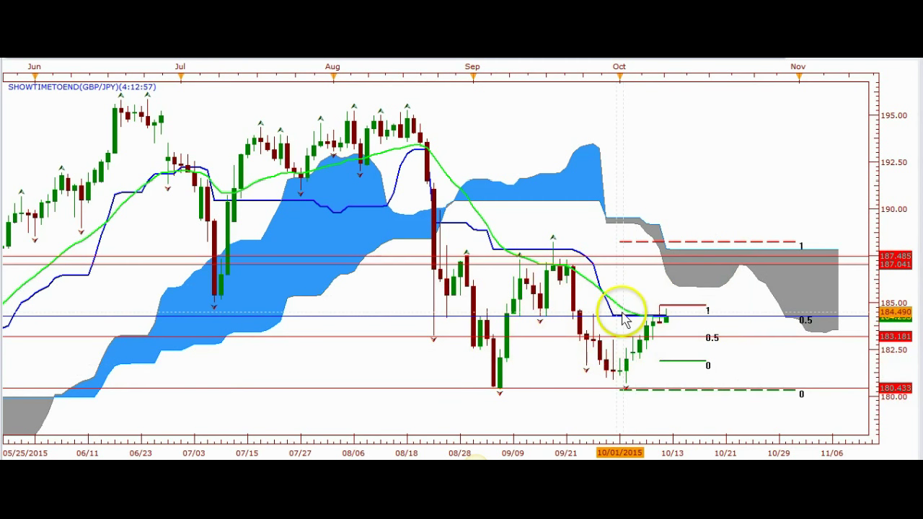
Examine the latest GBP/JPY daily candles at the blue horizontal line, close up and against the history since May.
{"action": "scroll", "coordinate": [620, 320], "scroll_direction": "up", "scroll_amount": 2}
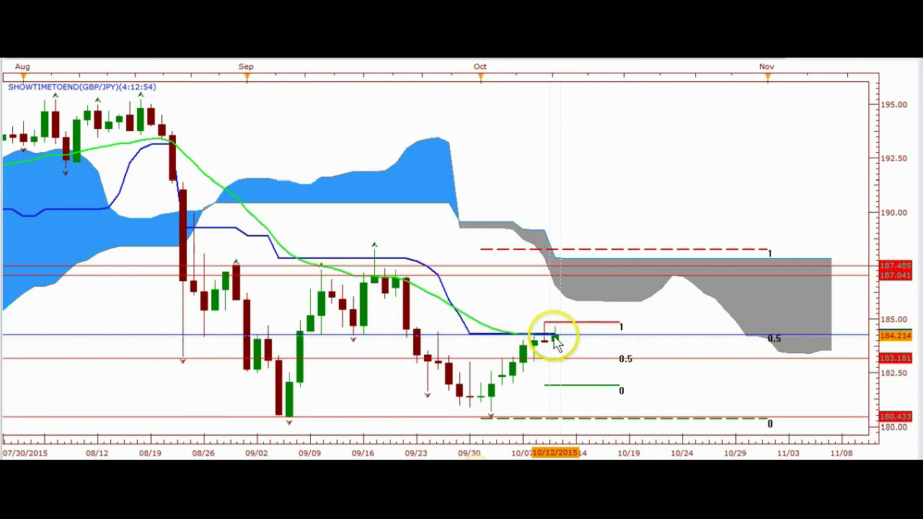
{"action": "scroll", "coordinate": [555, 345], "scroll_direction": "up", "scroll_amount": 1}
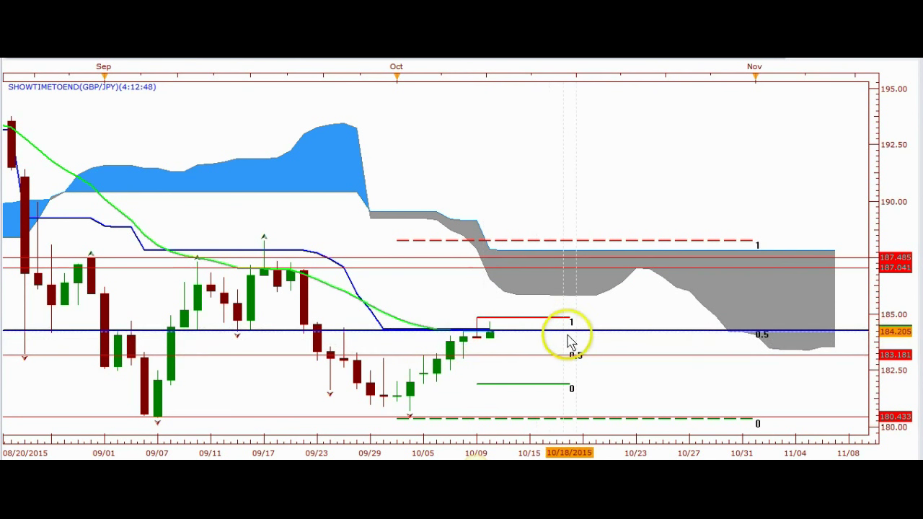
{"action": "scroll", "coordinate": [569, 340], "scroll_direction": "down", "scroll_amount": 1}
{"action": "scroll", "coordinate": [570, 340], "scroll_direction": "down", "scroll_amount": 2}
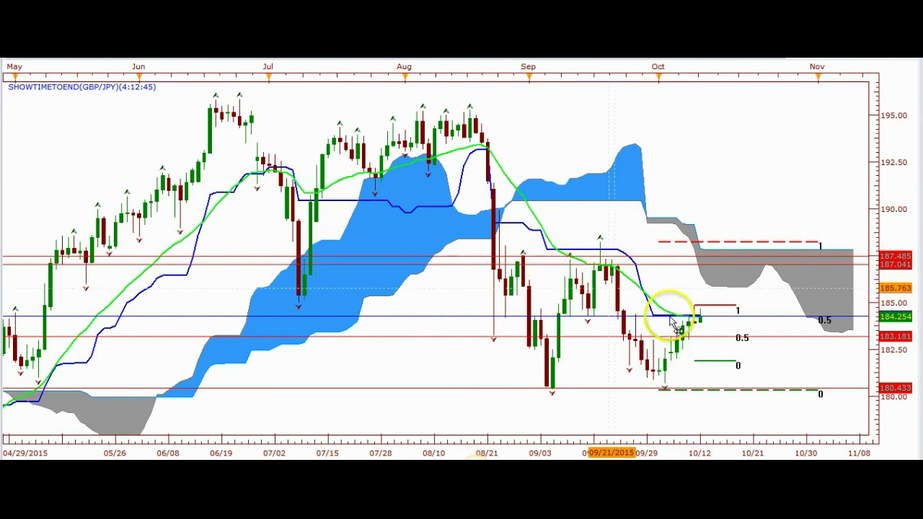
{"action": "left_click_drag", "start_coordinate": [757, 200], "coordinate": [662, 185]}
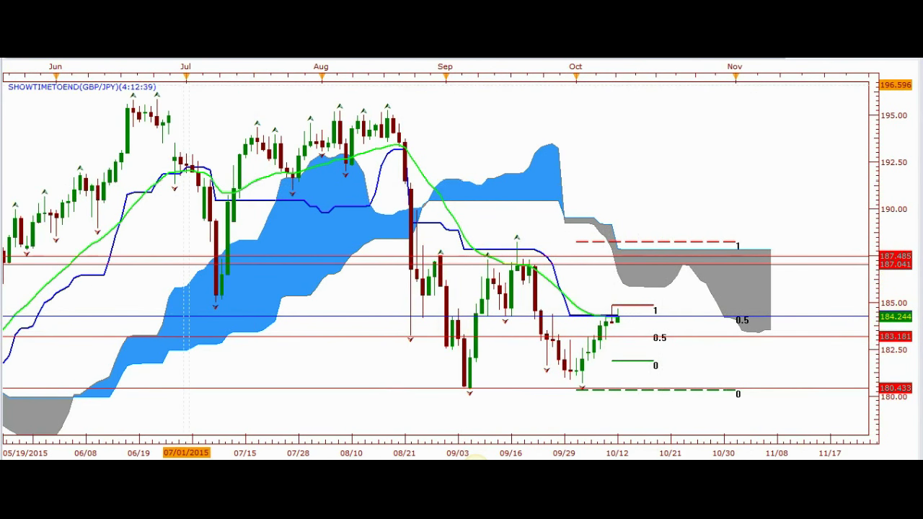
Set the GBP/JPY chart to 4 Hours and show the candles since mid-September with free space ahead.
{"action": "right_click", "coordinate": [186, 85]}
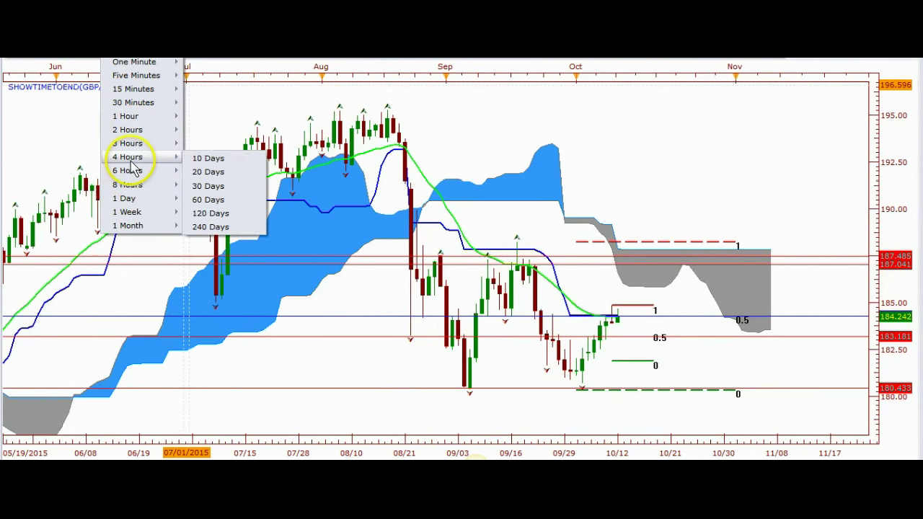
{"action": "left_click", "coordinate": [130, 158]}
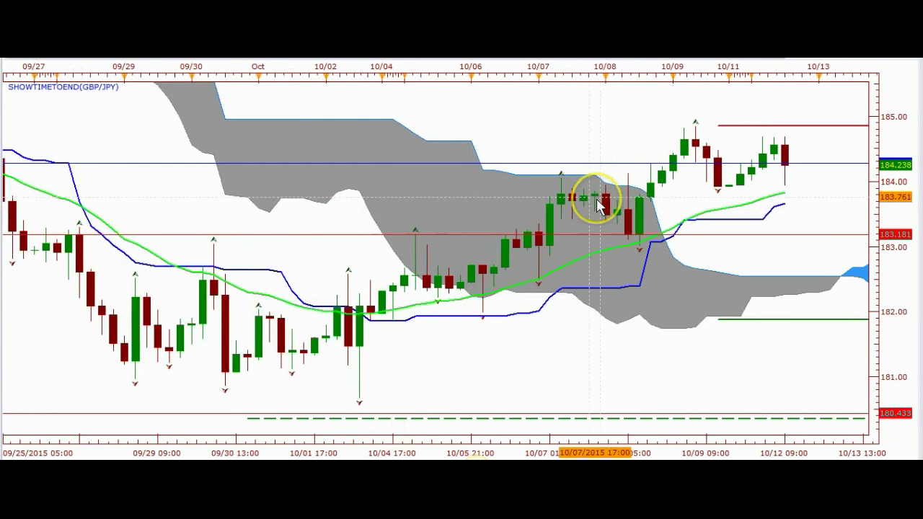
{"action": "scroll", "coordinate": [646, 255], "scroll_direction": "down", "scroll_amount": 2}
{"action": "left_click", "coordinate": [684, 177]}
{"action": "left_click_drag", "start_coordinate": [684, 180], "coordinate": [469, 227]}
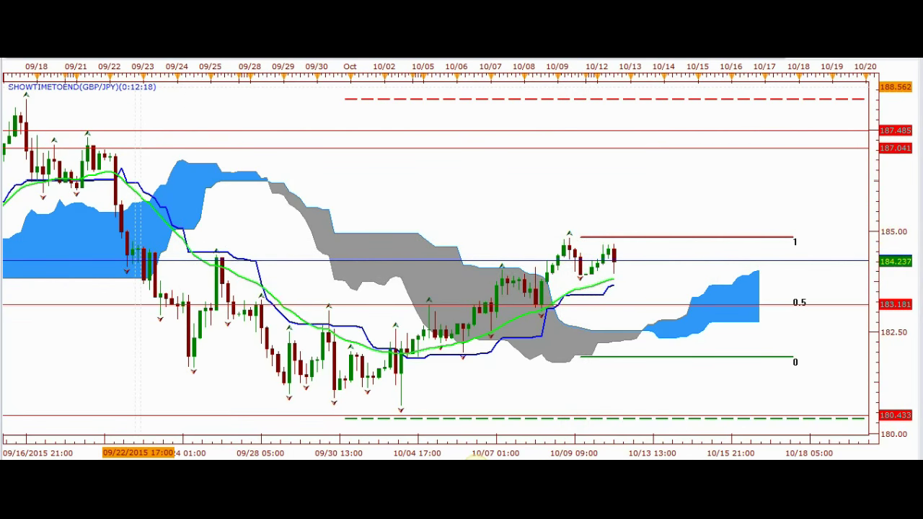
Return the GBP/JPY chart to the 1 Day timeframe and show the candles since late July with free space ahead.
{"action": "left_click", "coordinate": [137, 59]}
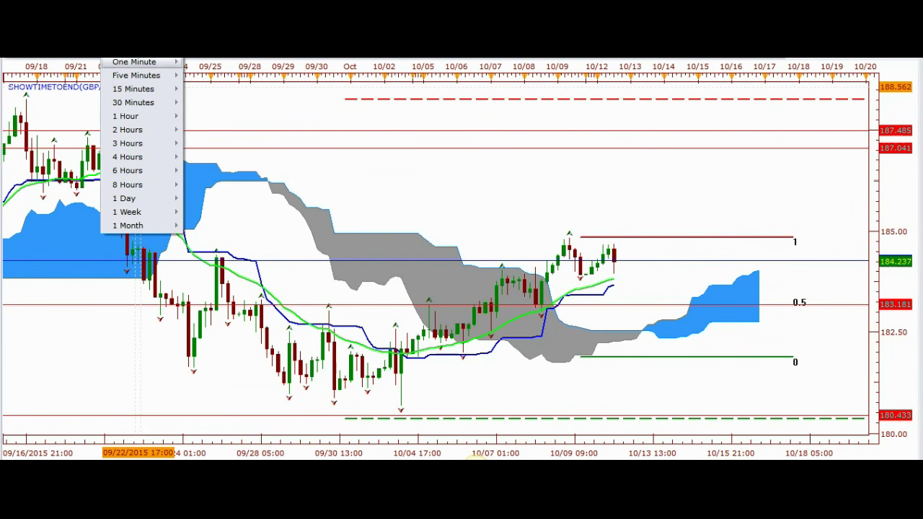
{"action": "left_click", "coordinate": [126, 198]}
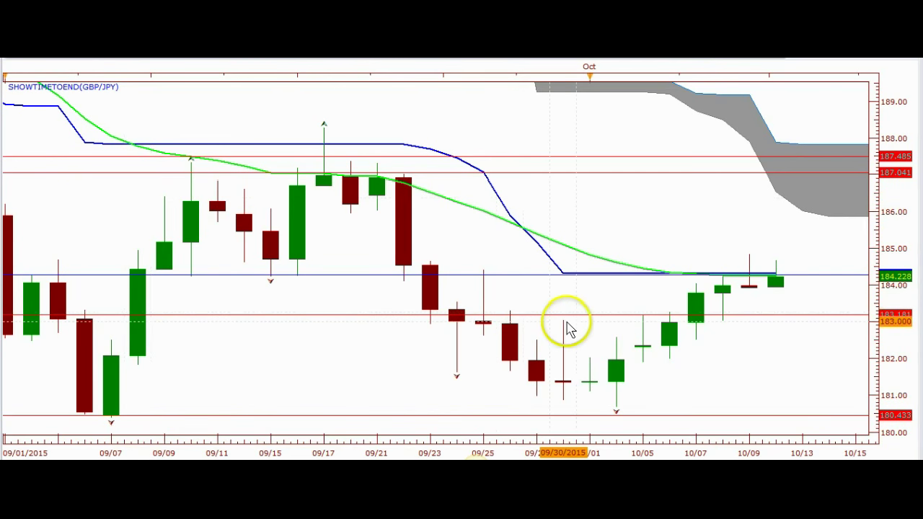
{"action": "scroll", "coordinate": [787, 317], "scroll_direction": "down", "scroll_amount": 2}
{"action": "left_click_drag", "start_coordinate": [787, 313], "coordinate": [537, 312]}
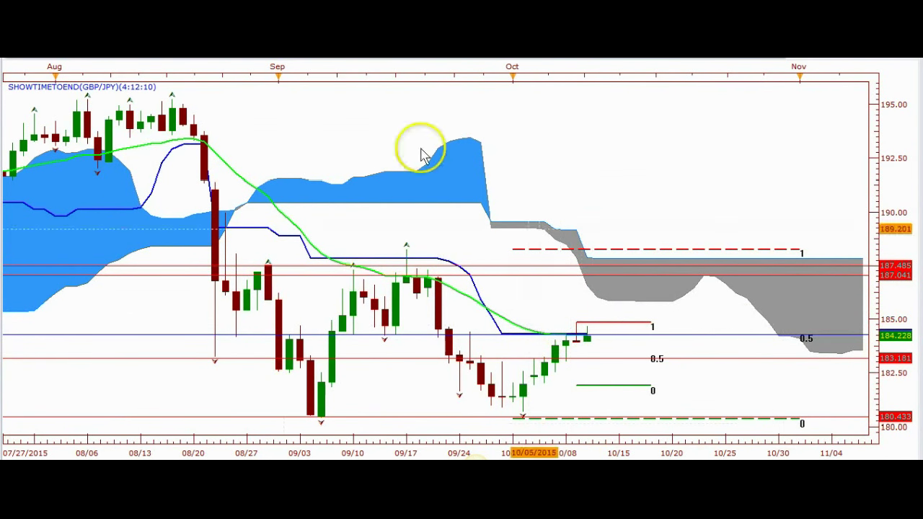
Put the GBP/JPY chart back on 4 Hours and review price between the 187.485 and 180.433 levels, with space ahead.
{"action": "mouse_move", "coordinate": [120, 156]}
{"action": "left_click", "coordinate": [206, 198]}
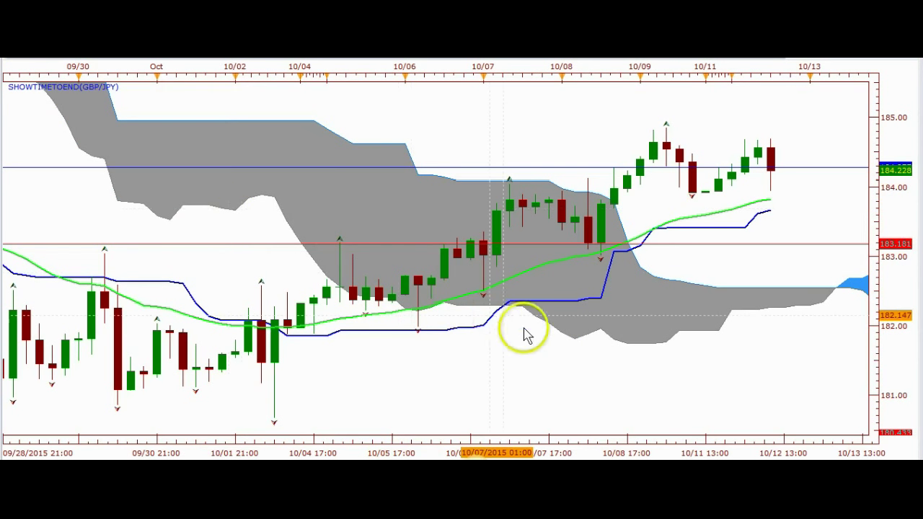
{"action": "scroll", "coordinate": [525, 333], "scroll_direction": "down", "scroll_amount": 1}
{"action": "scroll", "coordinate": [489, 283], "scroll_direction": "down", "scroll_amount": 2}
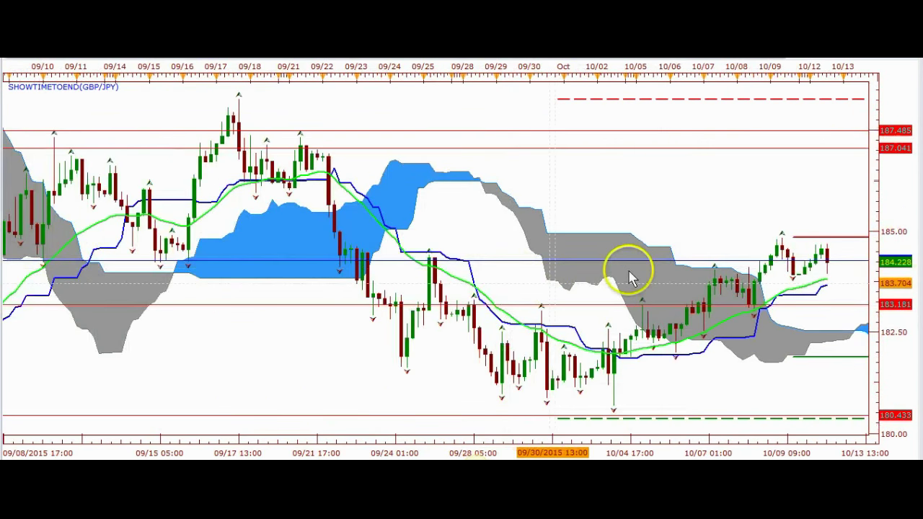
{"action": "left_click_drag", "start_coordinate": [685, 227], "coordinate": [429, 198]}
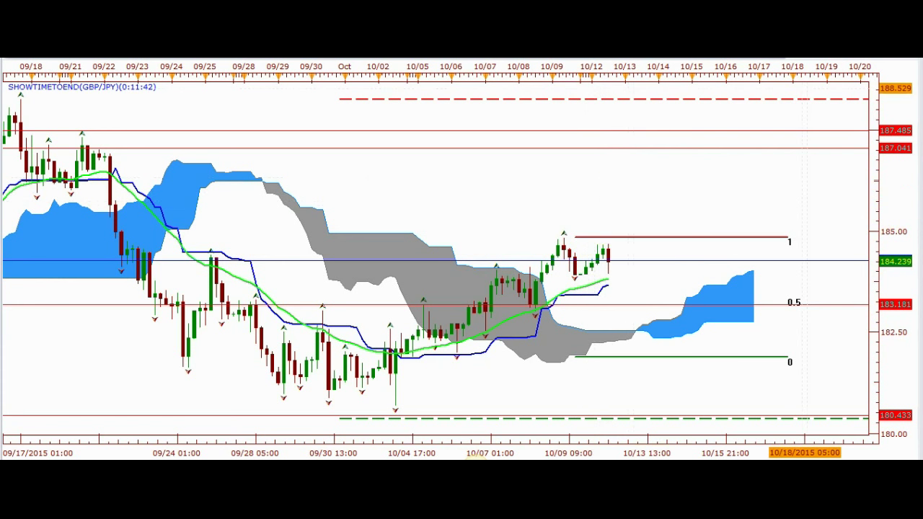
Switch to the GBP/USD D1 chart and show its wider daily history down to the 1.48160 level.
{"action": "left_click", "coordinate": [914, 60]}
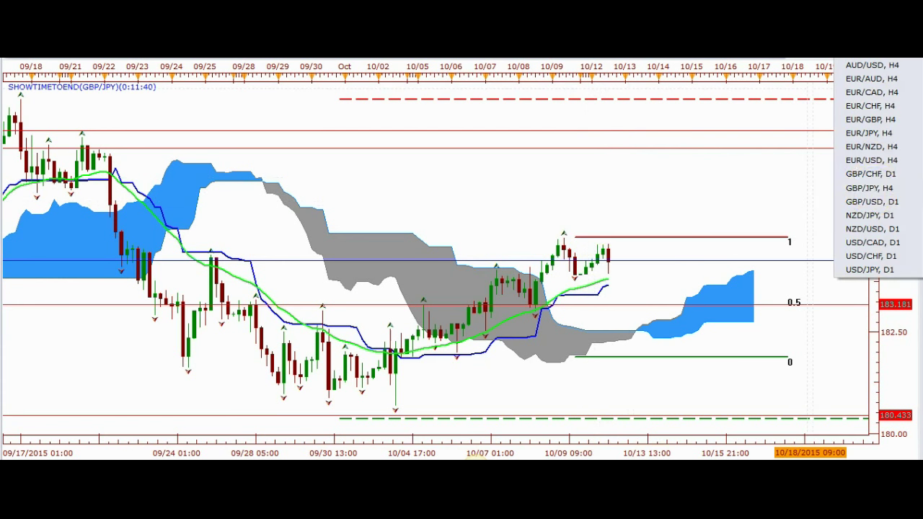
{"action": "left_click", "coordinate": [875, 202]}
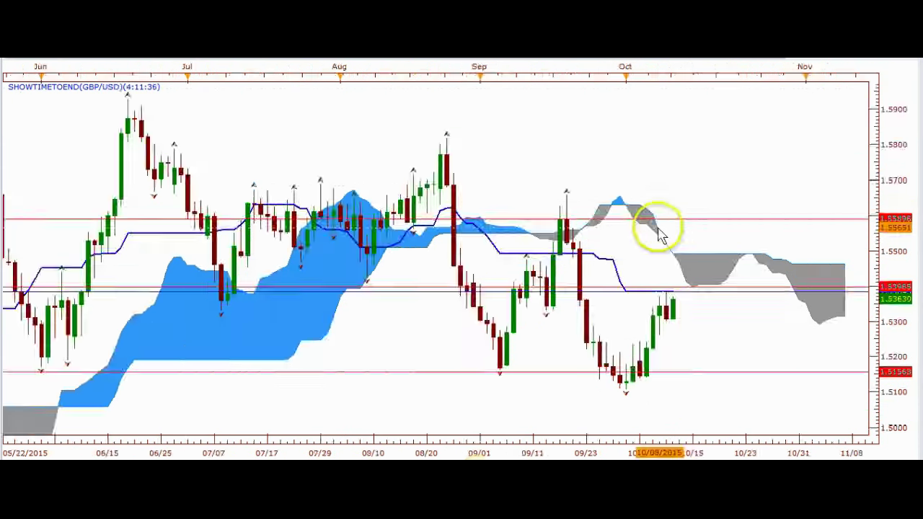
{"action": "left_click_drag", "start_coordinate": [670, 306], "coordinate": [284, 289]}
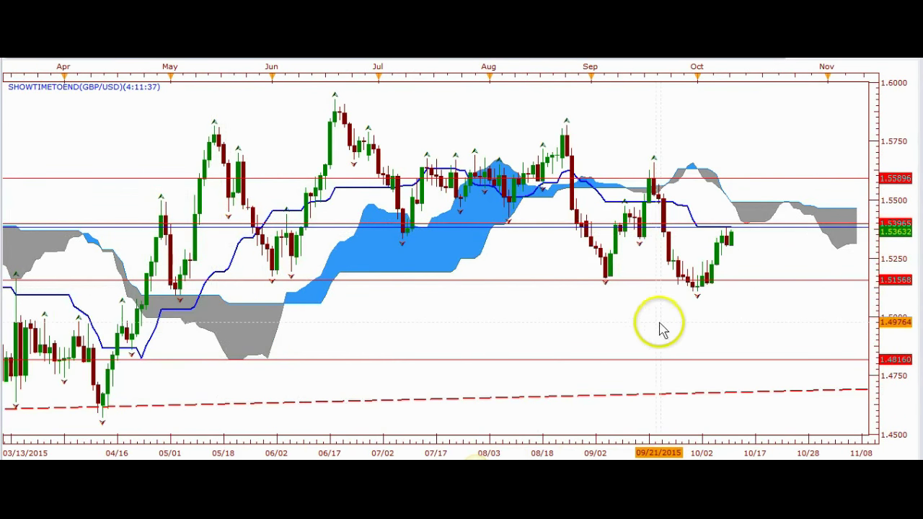
{"action": "left_click_drag", "start_coordinate": [653, 326], "coordinate": [393, 290]}
Examine the latest GBP/USD daily candles at the 1.53965 level, close up and against the history since spring.
{"action": "scroll", "coordinate": [577, 327], "scroll_direction": "up", "scroll_amount": 6}
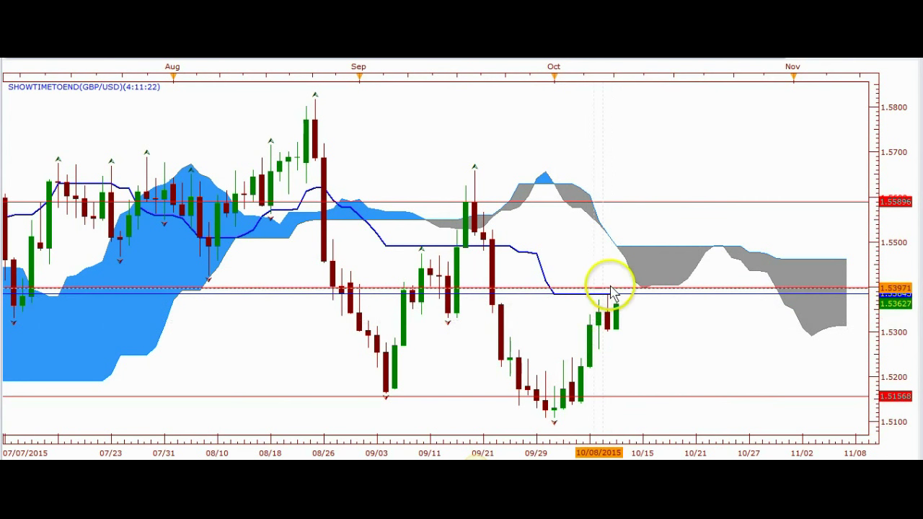
{"action": "scroll", "coordinate": [609, 286], "scroll_direction": "up", "scroll_amount": 2}
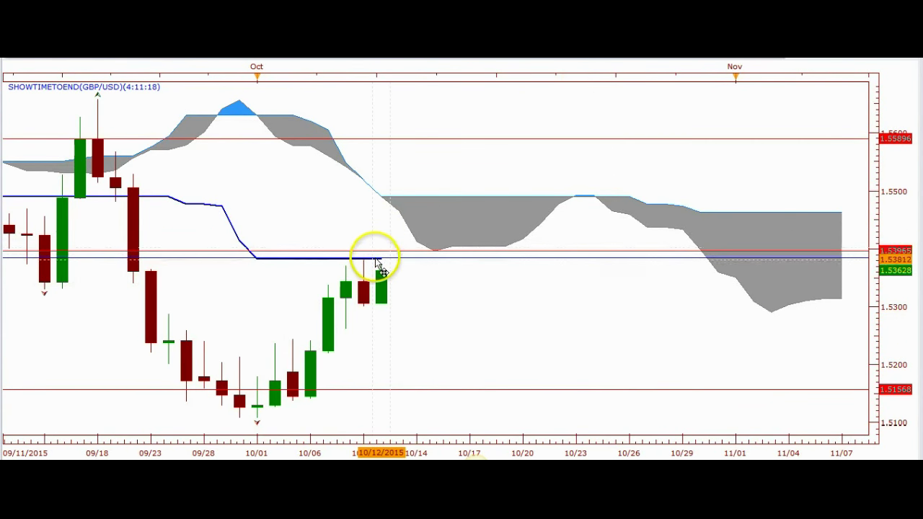
{"action": "scroll", "coordinate": [374, 256], "scroll_direction": "down", "scroll_amount": 2}
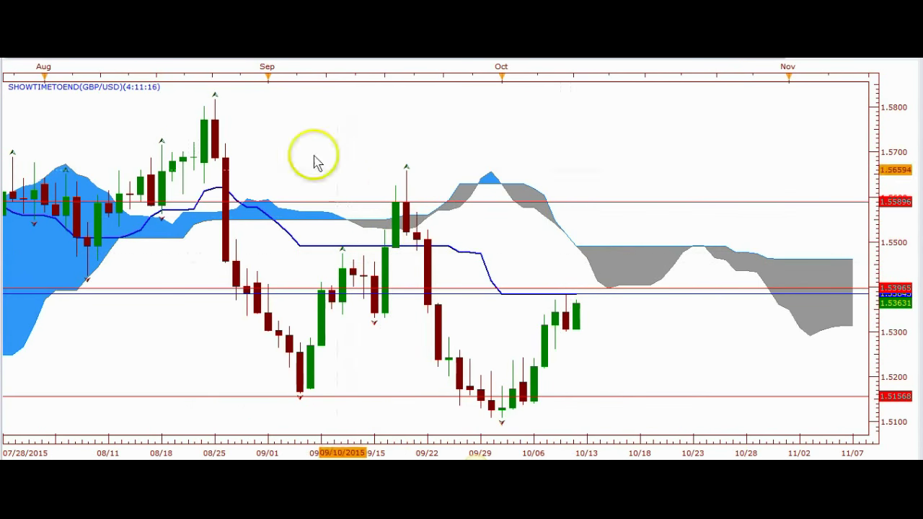
{"action": "scroll", "coordinate": [428, 243], "scroll_direction": "down", "scroll_amount": 3}
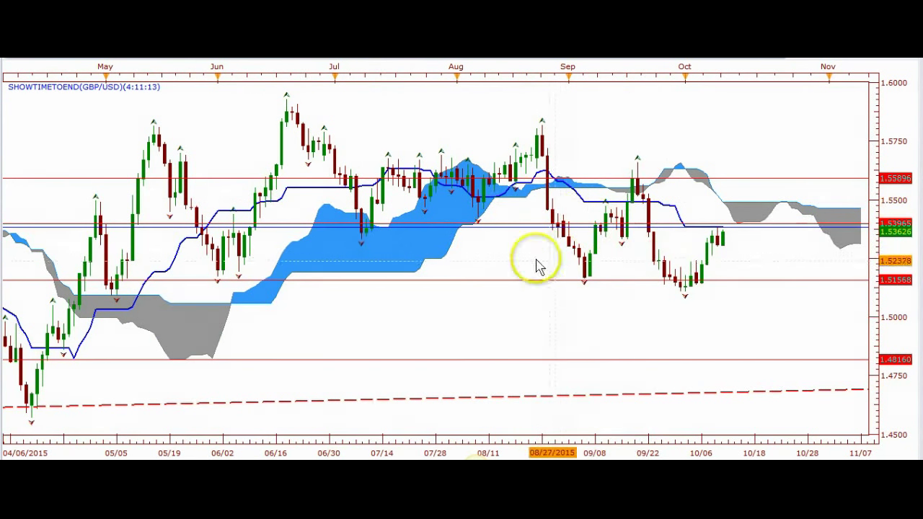
{"action": "scroll", "coordinate": [611, 265], "scroll_direction": "down", "scroll_amount": 1}
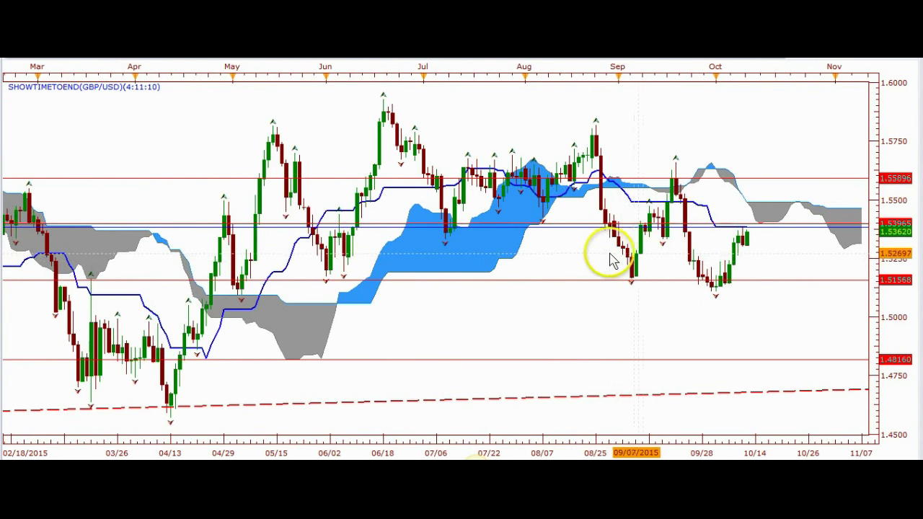
{"action": "left_click_drag", "start_coordinate": [578, 253], "coordinate": [493, 256]}
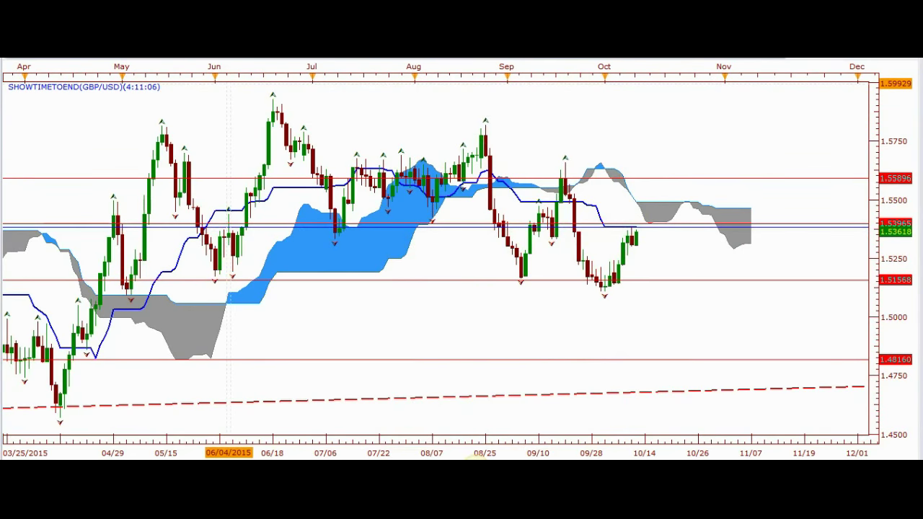
Set the GBP/USD chart to 4 Hours and show the candles since 09/22/2015 with free space ahead.
{"action": "left_click", "coordinate": [119, 59]}
{"action": "left_click", "coordinate": [129, 157]}
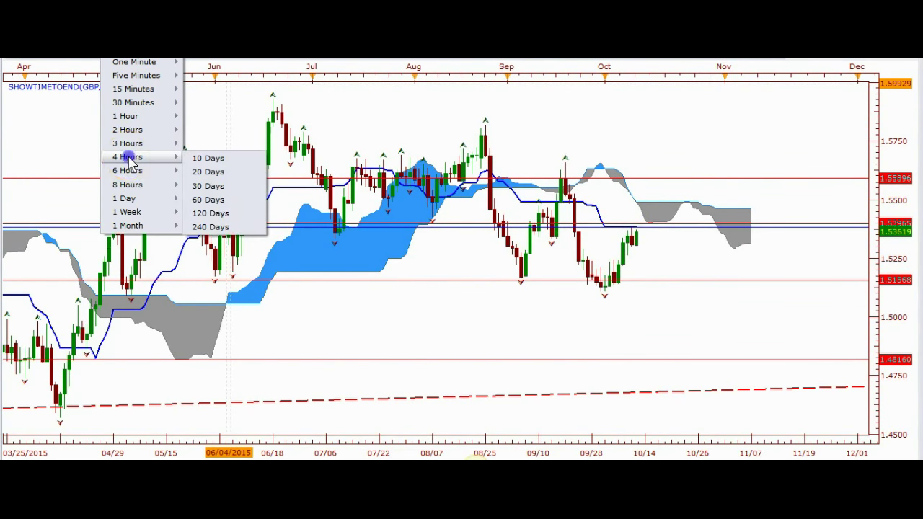
{"action": "left_click", "coordinate": [192, 185]}
{"action": "scroll", "coordinate": [598, 265], "scroll_direction": "down", "scroll_amount": 2}
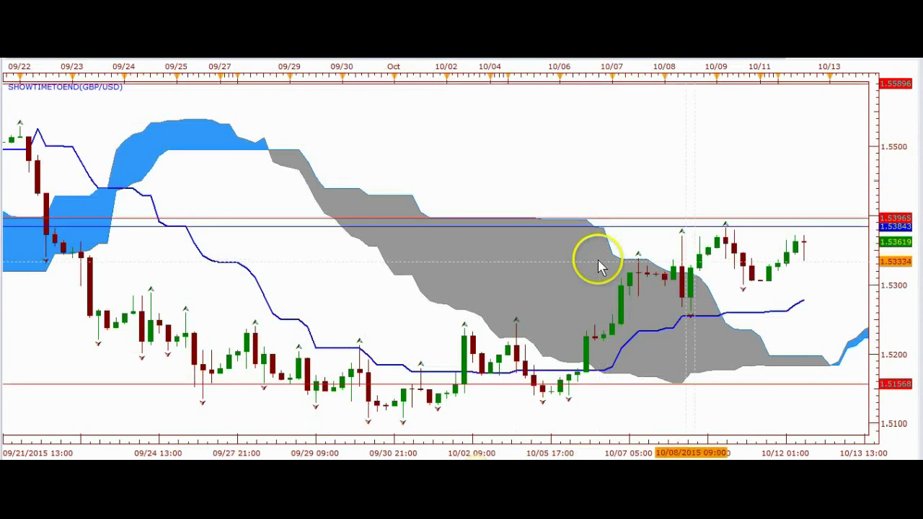
{"action": "scroll", "coordinate": [753, 233], "scroll_direction": "down", "scroll_amount": 1}
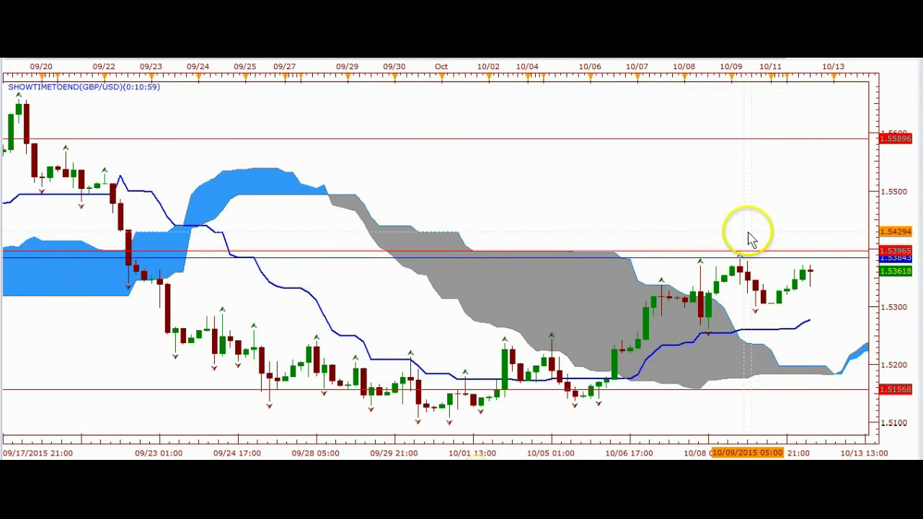
{"action": "left_click_drag", "start_coordinate": [750, 238], "coordinate": [627, 240]}
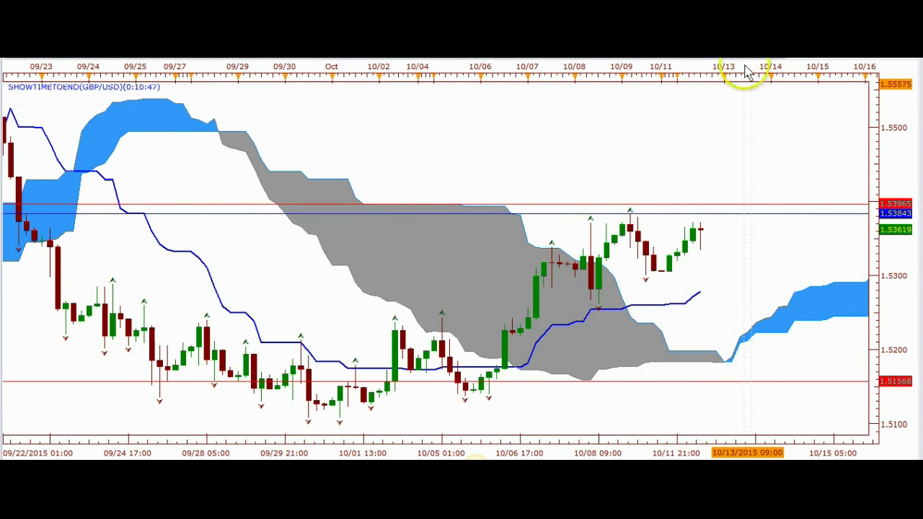
Mark a yellow rectangle on the 4-hour GBP/USD chart from 10/06 to 10/15, between about 1.526 and 1.5384.
{"action": "left_click", "coordinate": [669, 59]}
{"action": "left_click", "coordinate": [688, 82]}
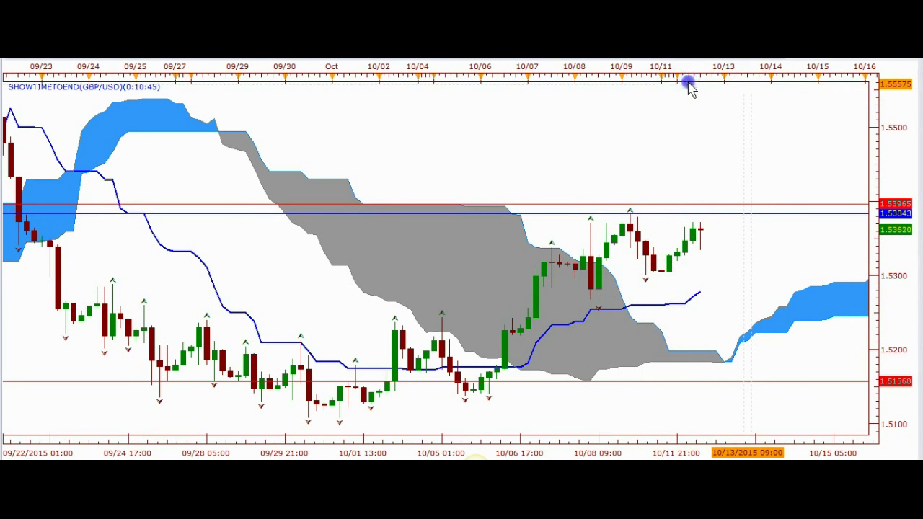
{"action": "mouse_move", "coordinate": [521, 308]}
{"action": "left_mouse_down"}
{"action": "mouse_move", "coordinate": [628, 309]}
{"action": "mouse_move", "coordinate": [768, 270]}
{"action": "mouse_move", "coordinate": [789, 214]}
{"action": "mouse_move", "coordinate": [833, 214]}
{"action": "left_mouse_up"}
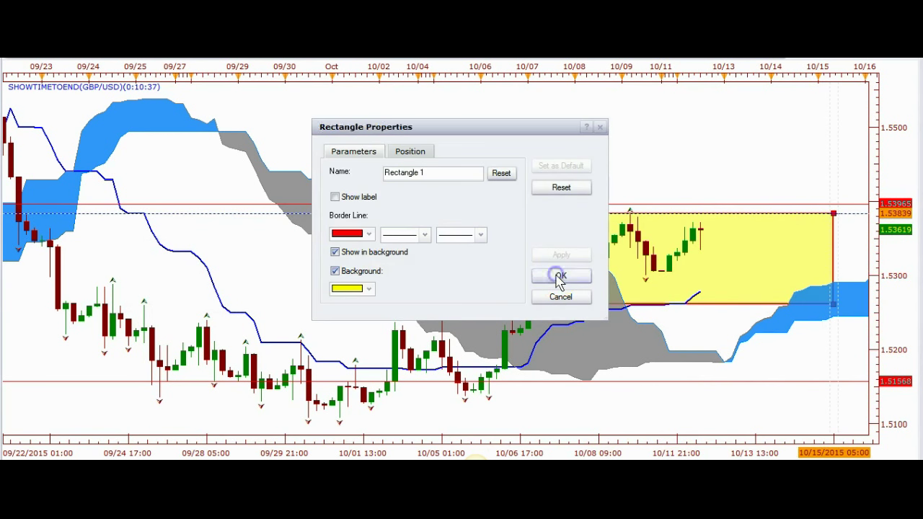
{"action": "left_click", "coordinate": [560, 277]}
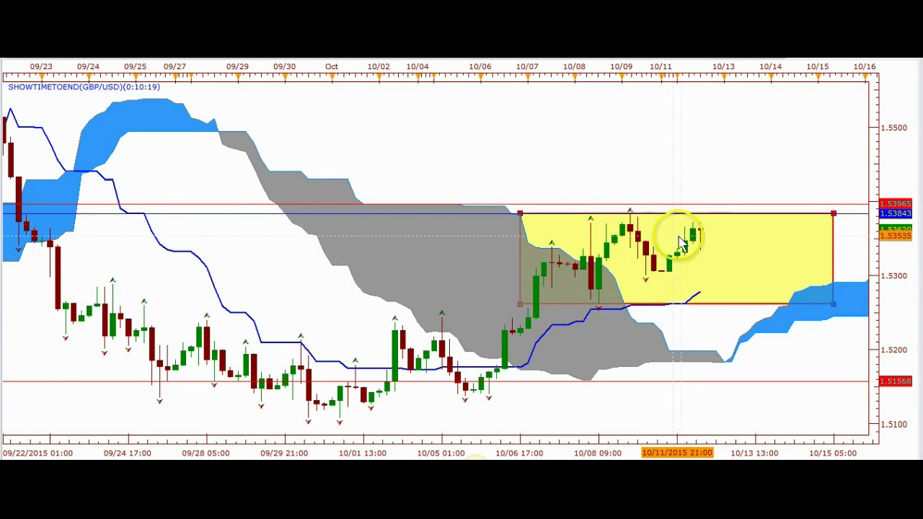
{"action": "scroll", "coordinate": [694, 247], "scroll_direction": "down", "scroll_amount": 2}
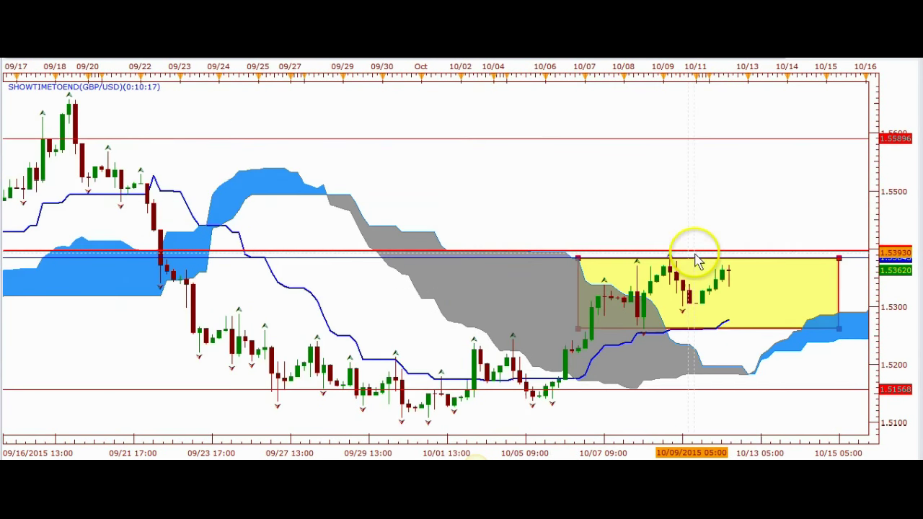
{"action": "left_click_drag", "start_coordinate": [735, 225], "coordinate": [563, 210]}
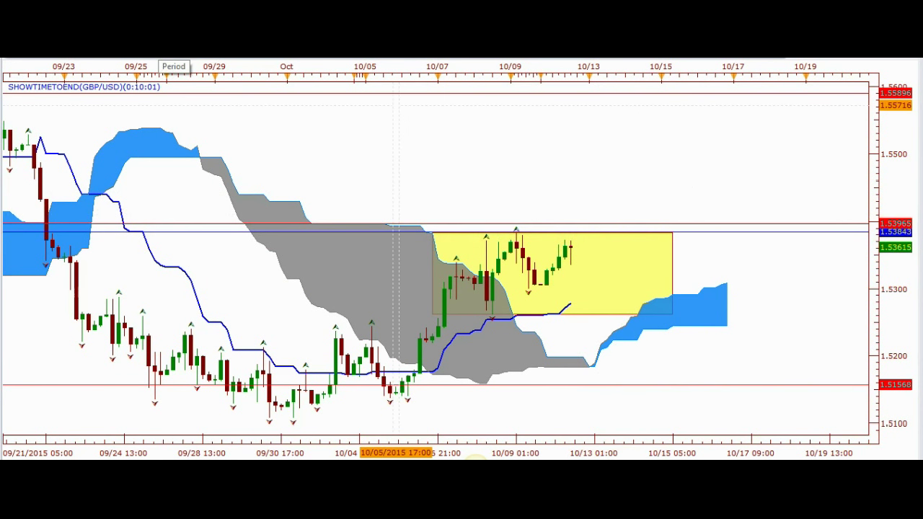
Set the GBP/USD chart period to 1 Day and show the marked zone against the history since April.
{"action": "left_click", "coordinate": [158, 50]}
{"action": "mouse_move", "coordinate": [124, 163]}
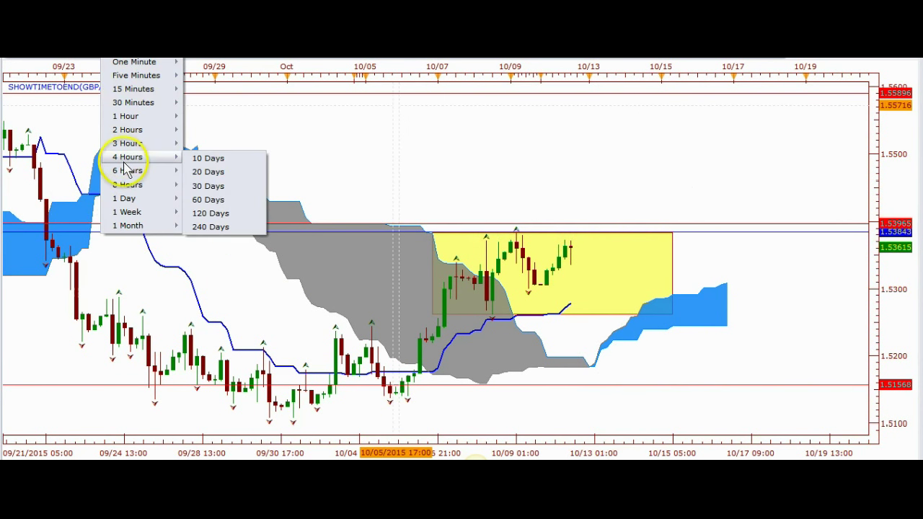
{"action": "left_click", "coordinate": [123, 199]}
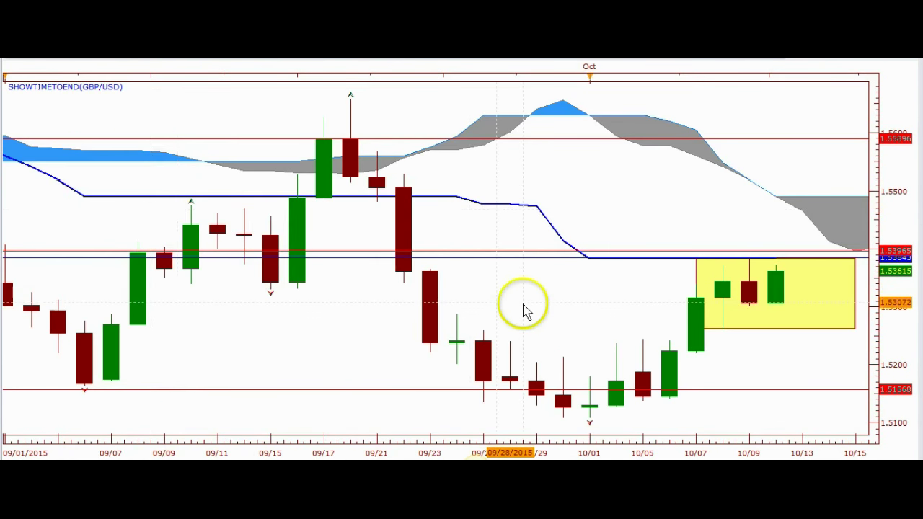
{"action": "scroll", "coordinate": [521, 310], "scroll_direction": "down", "scroll_amount": 3}
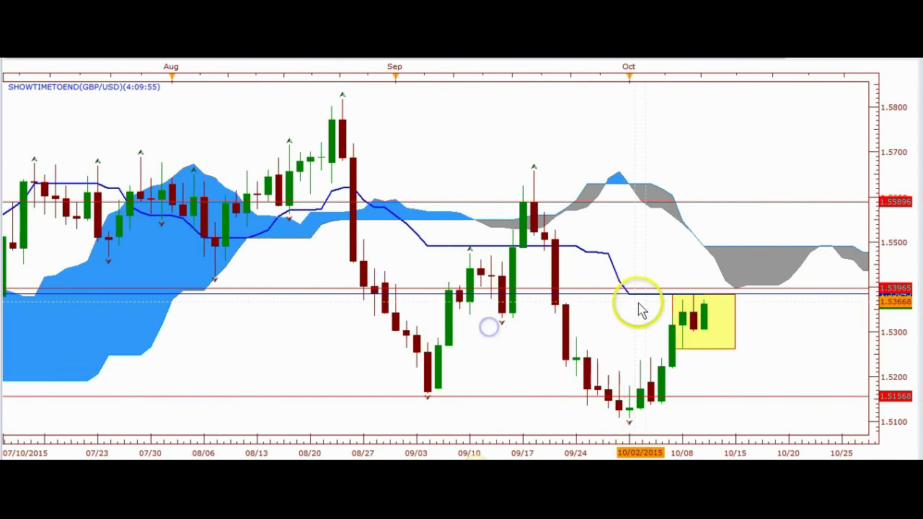
{"action": "scroll", "coordinate": [612, 324], "scroll_direction": "down", "scroll_amount": 2}
{"action": "scroll", "coordinate": [613, 325], "scroll_direction": "down", "scroll_amount": 2}
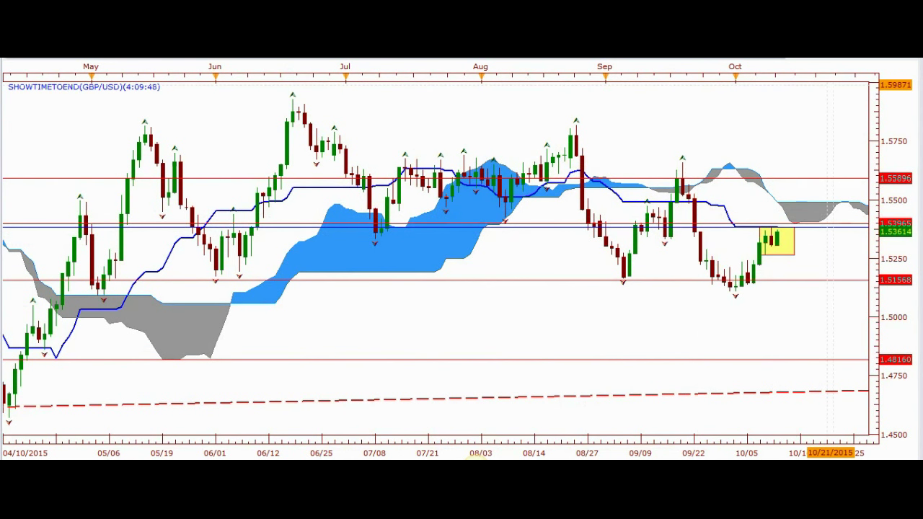
Switch to the NZD/JPY D1 chart and show its daily candles back to late April.
{"action": "left_click", "coordinate": [913, 59]}
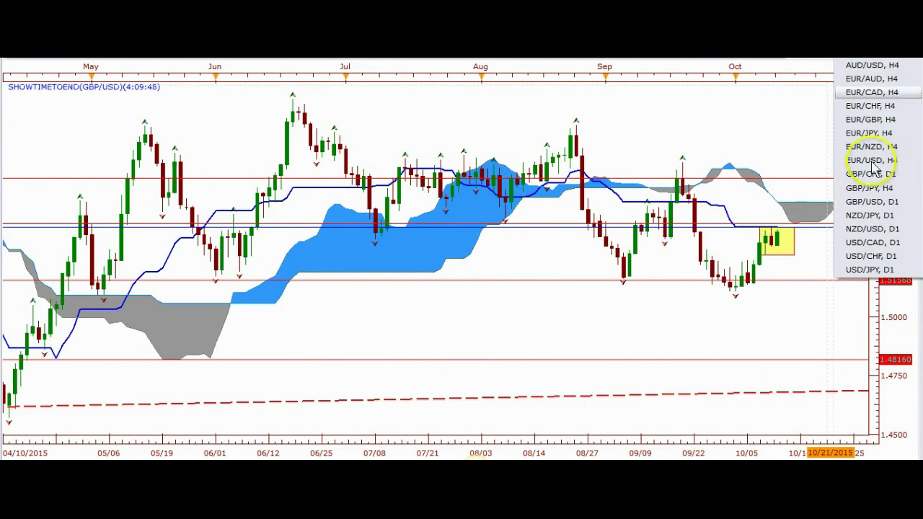
{"action": "left_click", "coordinate": [871, 216]}
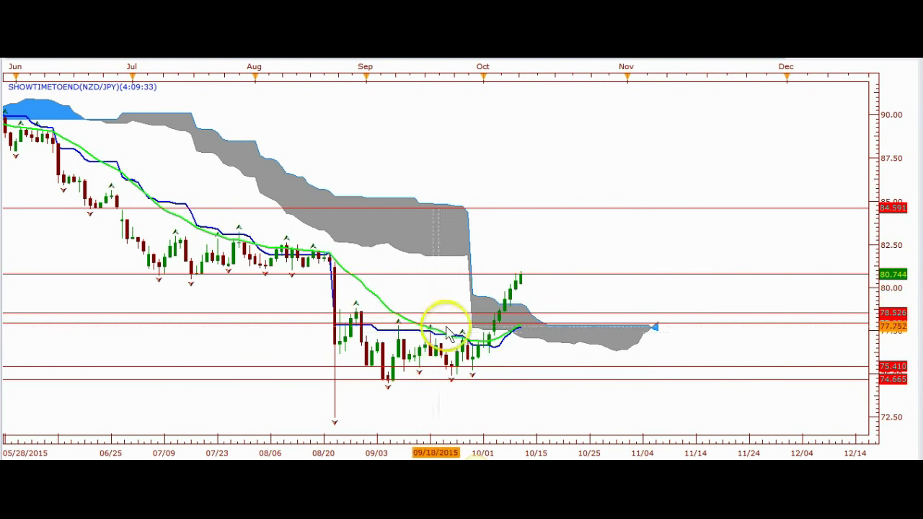
{"action": "scroll", "coordinate": [470, 335], "scroll_direction": "down", "scroll_amount": 1}
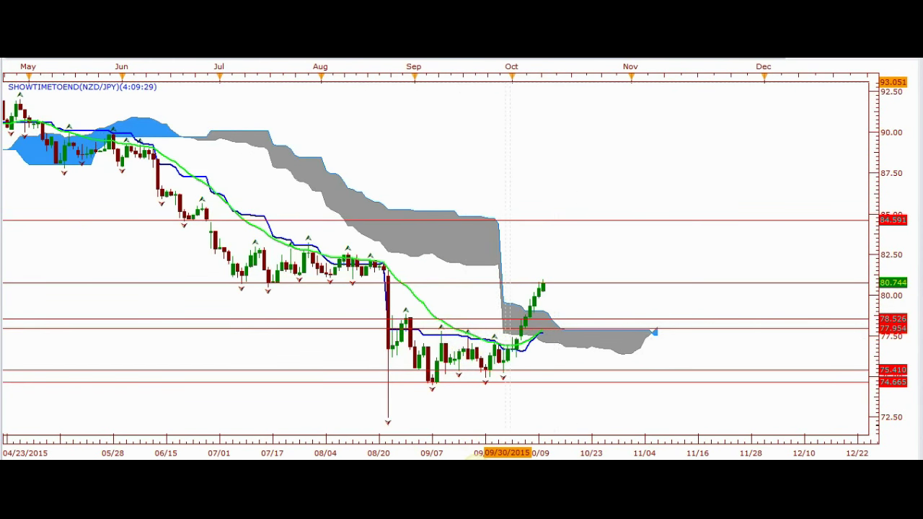
Add a 150-period EMA to the NZD/JPY chart as a solid pink line of width 2.
{"action": "scroll", "coordinate": [548, 352], "scroll_direction": "up", "scroll_amount": 1}
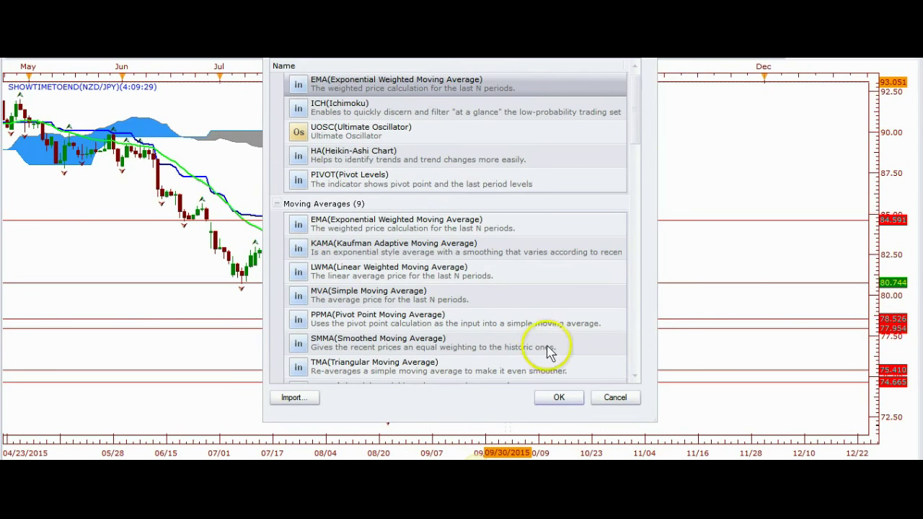
{"action": "left_click", "coordinate": [560, 399]}
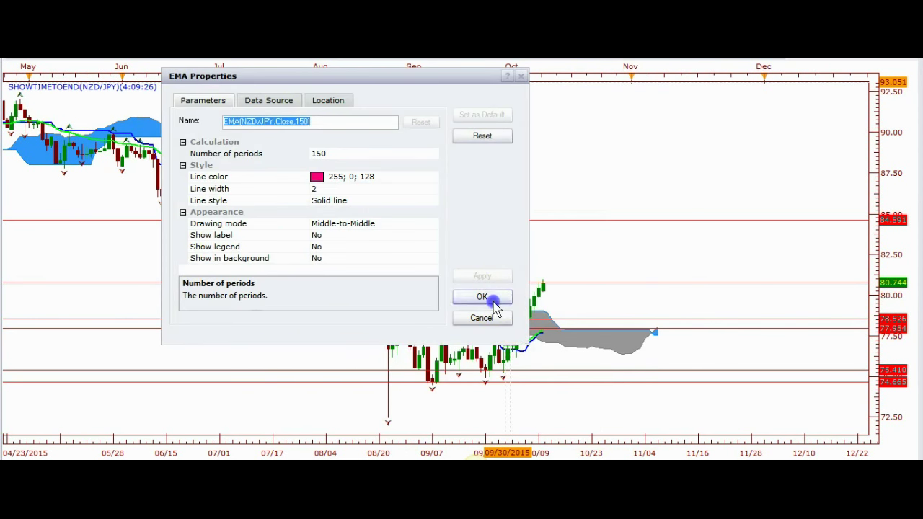
{"action": "left_click", "coordinate": [482, 297]}
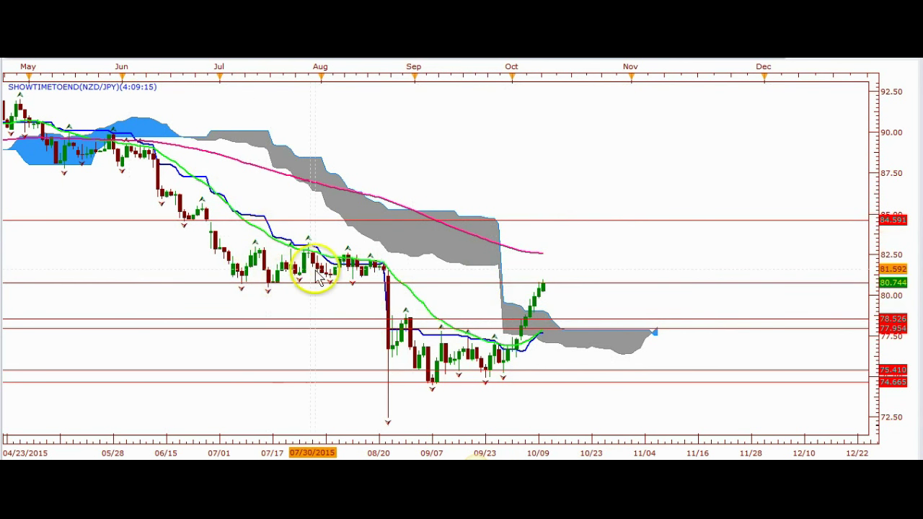
{"action": "left_click", "coordinate": [543, 285]}
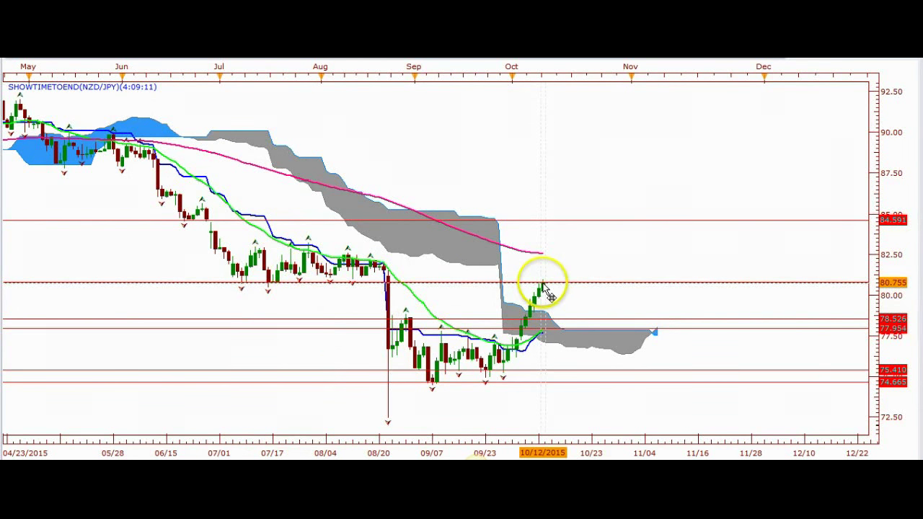
{"action": "left_click", "coordinate": [543, 286]}
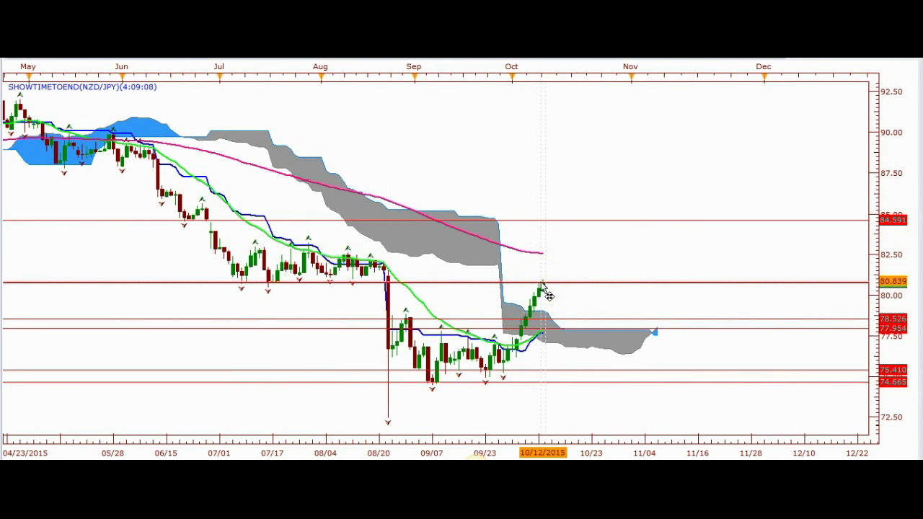
{"action": "left_click", "coordinate": [555, 330]}
{"action": "left_click_drag", "start_coordinate": [560, 340], "coordinate": [588, 325]}
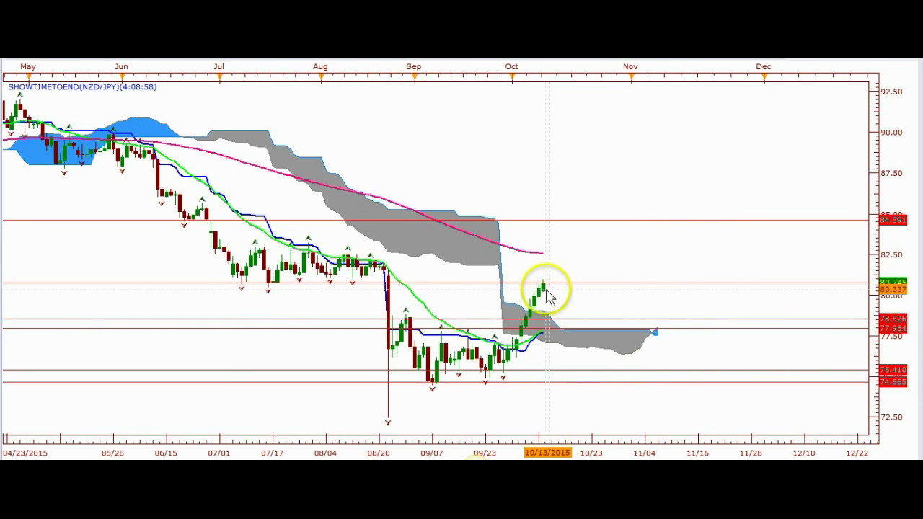
Raise the 78.526 horizontal line on the daily NZD/JPY chart slightly to 78.595.
{"action": "scroll", "coordinate": [553, 305], "scroll_direction": "up", "scroll_amount": 3}
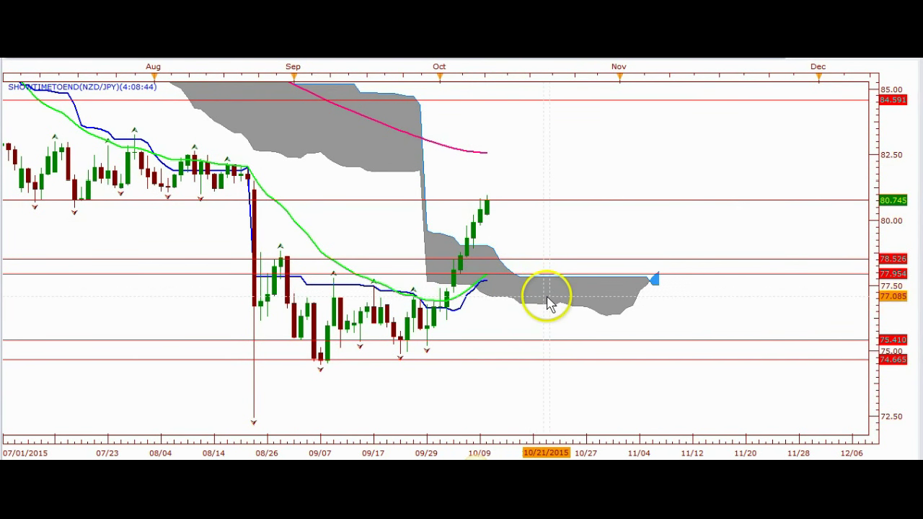
{"action": "mouse_move", "coordinate": [283, 259]}
{"action": "left_mouse_down"}
{"action": "mouse_move", "coordinate": [300, 256]}
{"action": "mouse_move", "coordinate": [287, 258]}
{"action": "left_mouse_up"}
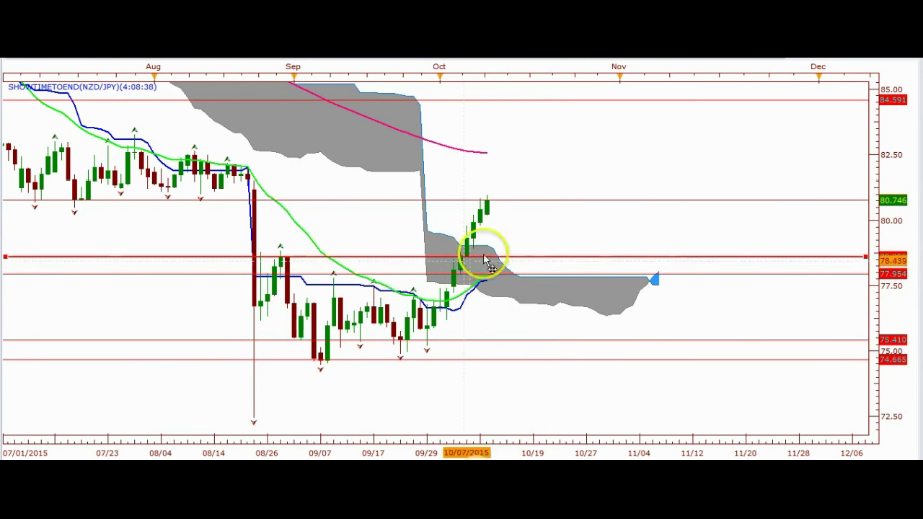
{"action": "left_click", "coordinate": [711, 321]}
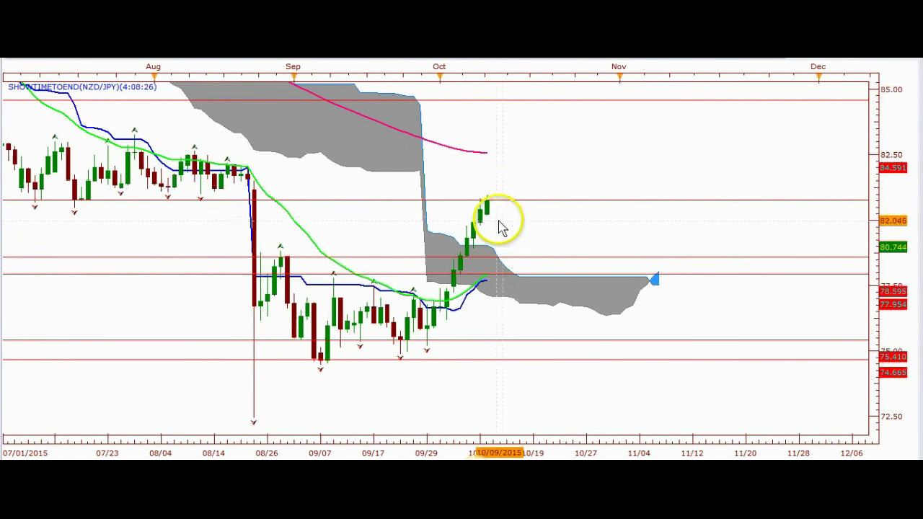
Set the NZD/JPY chart period to 4 Hours with 60 Days of data.
{"action": "scroll", "coordinate": [498, 221], "scroll_direction": "down", "scroll_amount": 1}
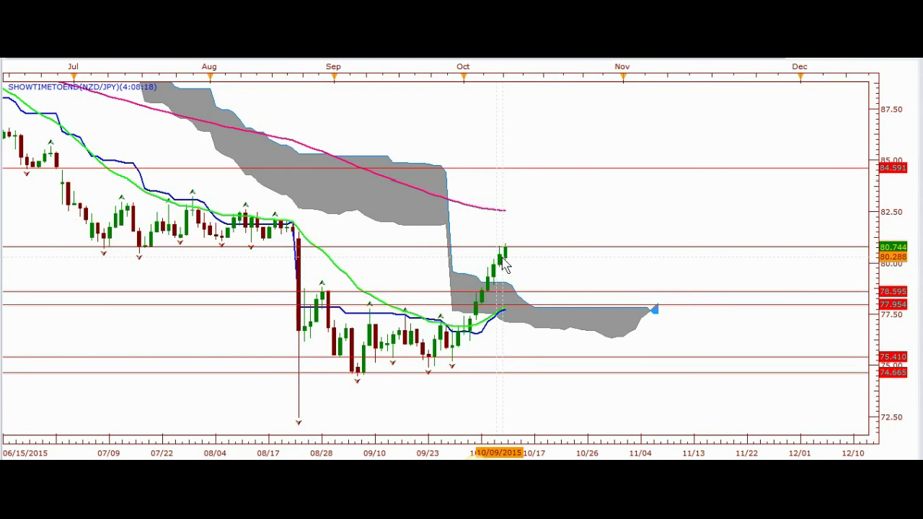
{"action": "left_click", "coordinate": [119, 57]}
{"action": "left_click", "coordinate": [131, 159]}
{"action": "left_click", "coordinate": [209, 199]}
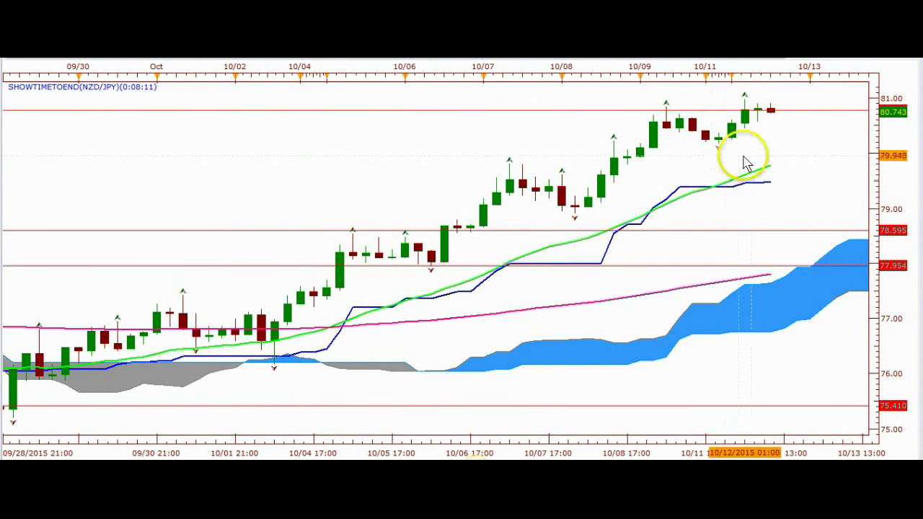
Examine the NZD/JPY 4-hour candles near 80.75, with space ahead and against the history since mid-August.
{"action": "scroll", "coordinate": [769, 183], "scroll_direction": "down", "scroll_amount": 1}
{"action": "scroll", "coordinate": [771, 189], "scroll_direction": "down", "scroll_amount": 2}
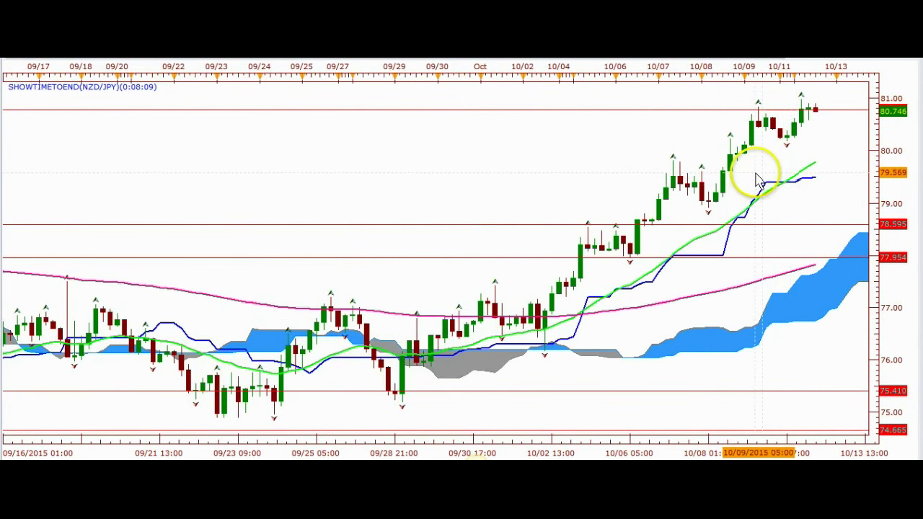
{"action": "left_click_drag", "start_coordinate": [754, 170], "coordinate": [550, 188]}
{"action": "scroll", "coordinate": [551, 192], "scroll_direction": "down", "scroll_amount": 2}
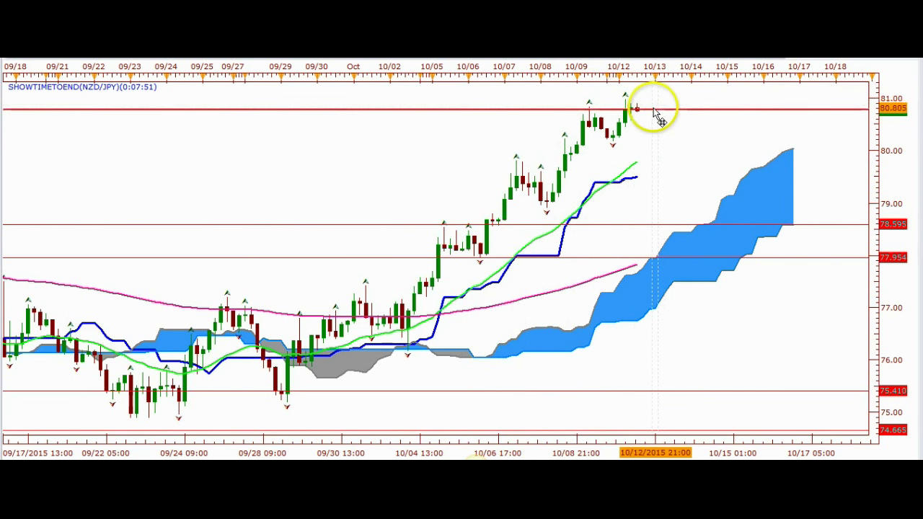
{"action": "scroll", "coordinate": [663, 124], "scroll_direction": "down", "scroll_amount": 5}
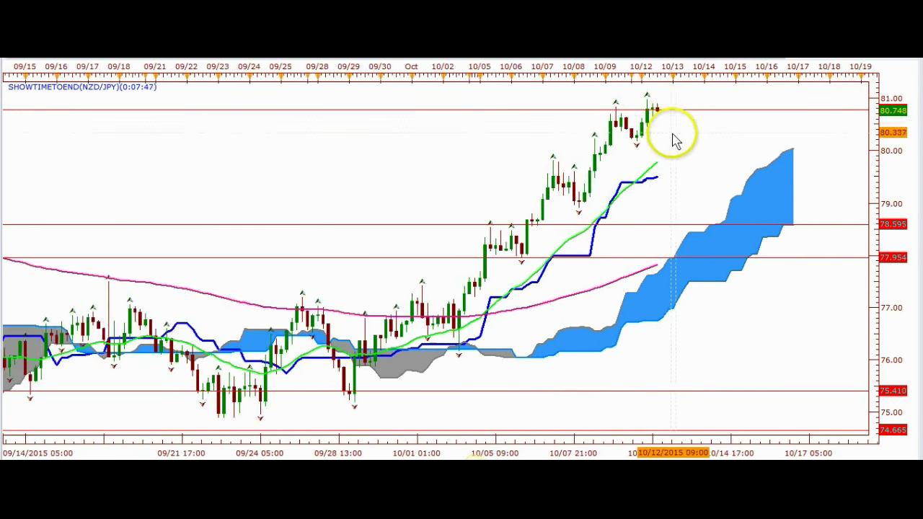
{"action": "left_click_drag", "start_coordinate": [715, 149], "coordinate": [580, 188]}
{"action": "scroll", "coordinate": [609, 201], "scroll_direction": "down", "scroll_amount": 1}
{"action": "scroll", "coordinate": [609, 207], "scroll_direction": "down", "scroll_amount": 2}
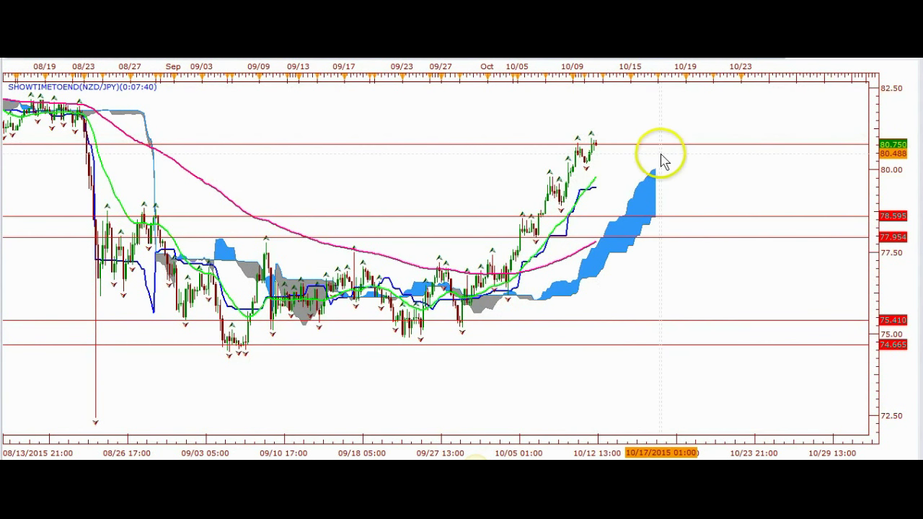
{"action": "scroll", "coordinate": [663, 160], "scroll_direction": "up", "scroll_amount": 4}
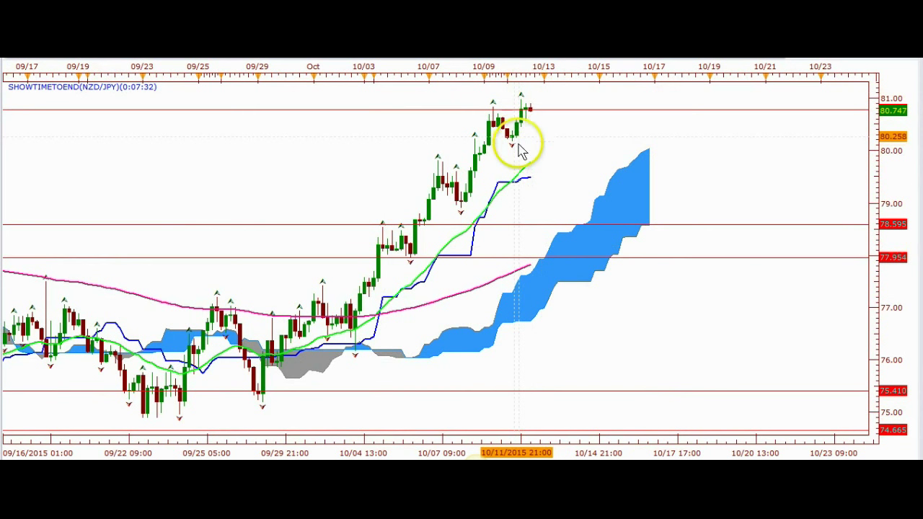
Switch to the NZD/USD D1 chart and review the latest daily candles above the 0.65309 level.
{"action": "left_click", "coordinate": [847, 90]}
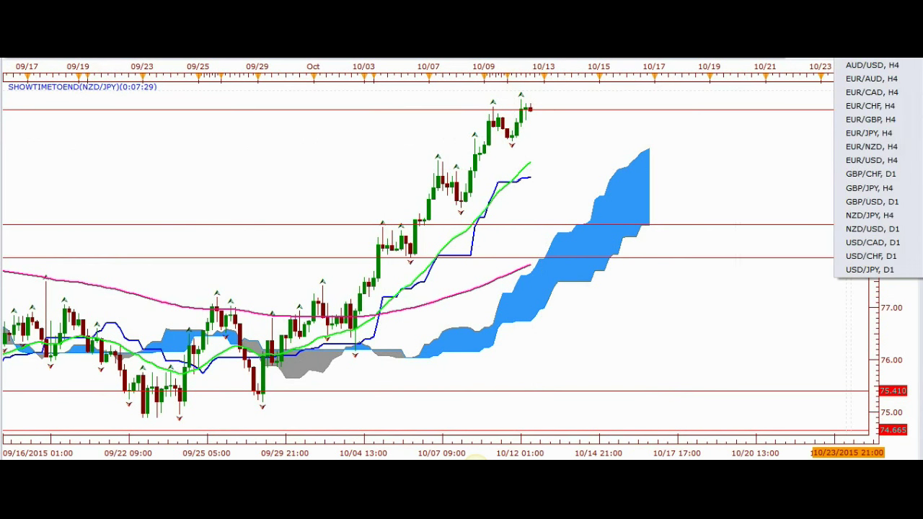
{"action": "left_click", "coordinate": [872, 229]}
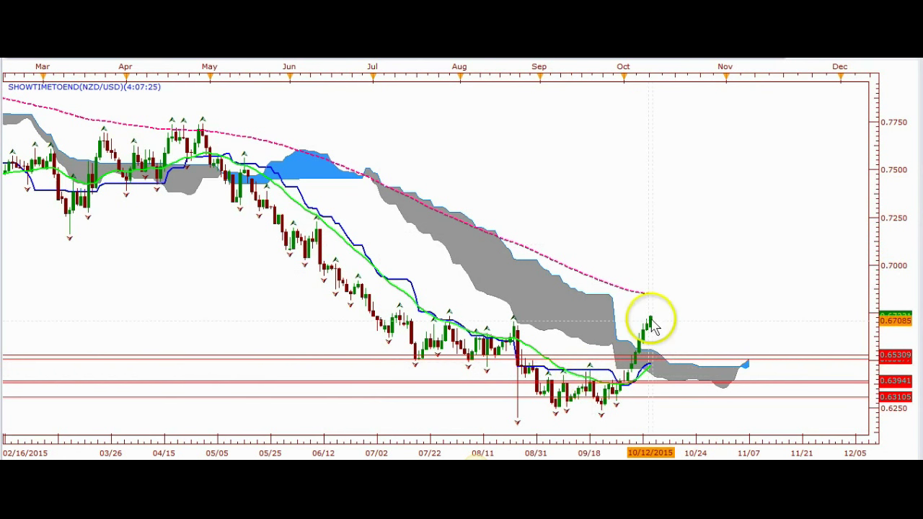
{"action": "scroll", "coordinate": [647, 311], "scroll_direction": "up", "scroll_amount": 1}
{"action": "scroll", "coordinate": [634, 312], "scroll_direction": "up", "scroll_amount": 2}
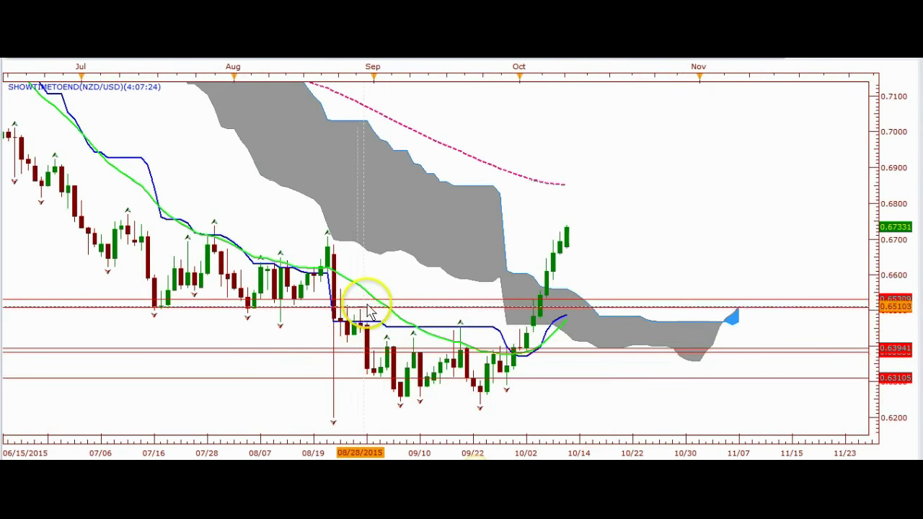
{"action": "scroll", "coordinate": [409, 297], "scroll_direction": "down", "scroll_amount": 1}
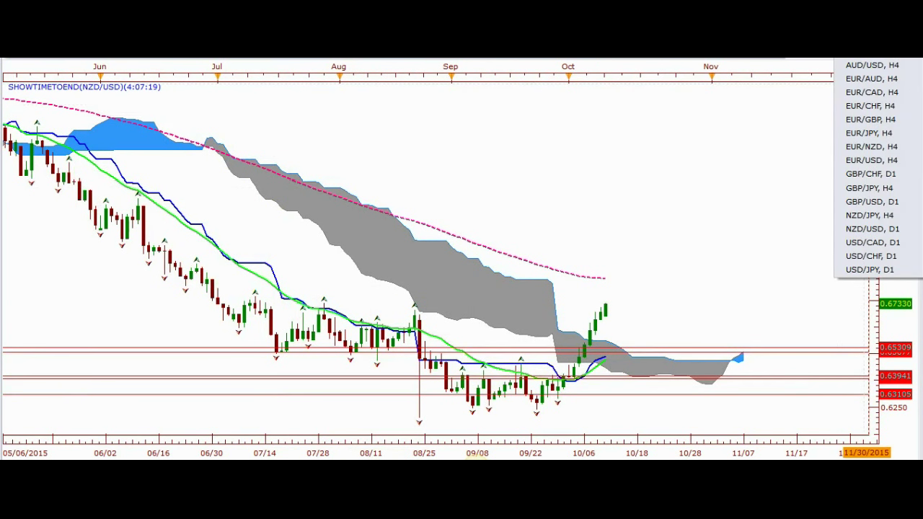
Go back to the NZD/JPY H4 chart briefly and switch on to the GBP/USD D1 chart.
{"action": "left_click", "coordinate": [868, 215]}
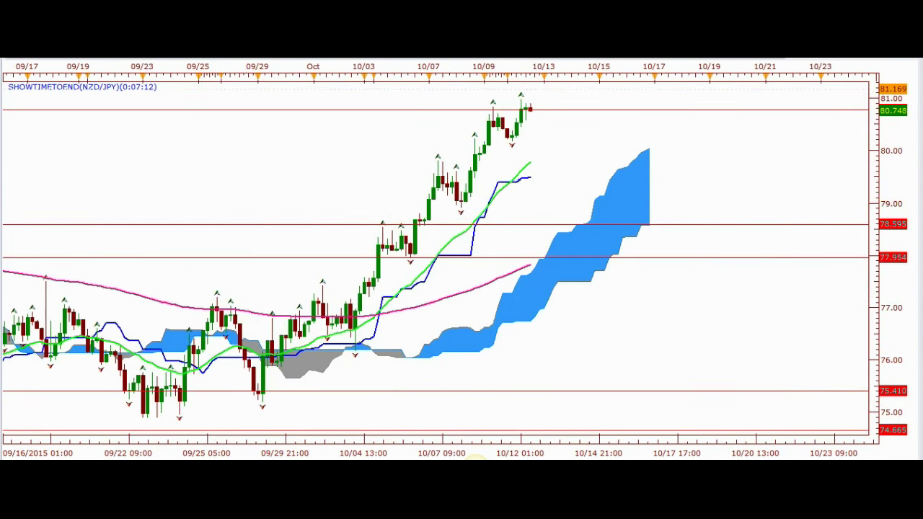
{"action": "left_click", "coordinate": [914, 59]}
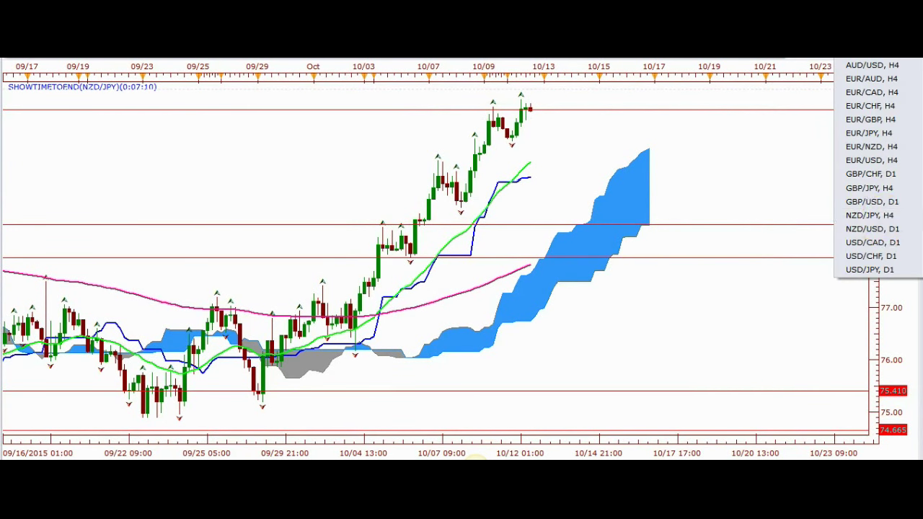
{"action": "left_click", "coordinate": [870, 202]}
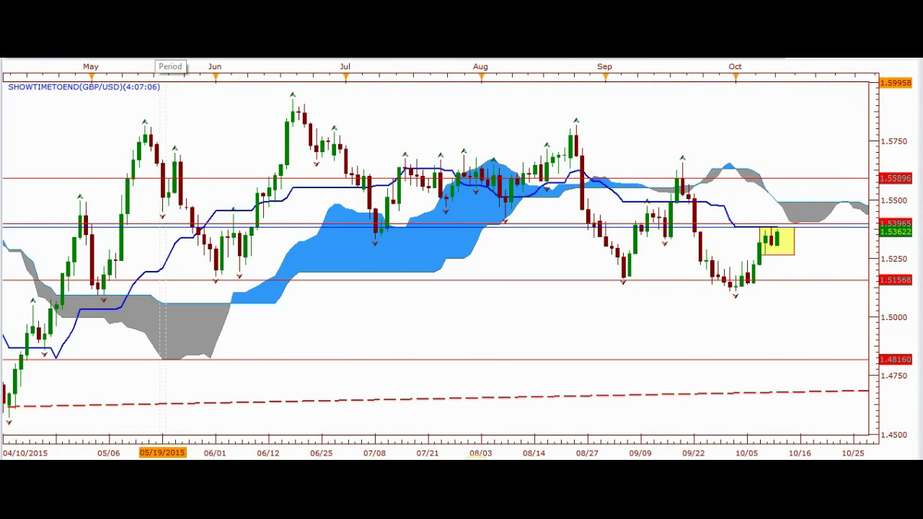
Set the GBP/USD chart's period to 4 Hours and widen the visible range around the yellow zone.
{"action": "left_click", "coordinate": [164, 69]}
{"action": "left_click", "coordinate": [129, 156]}
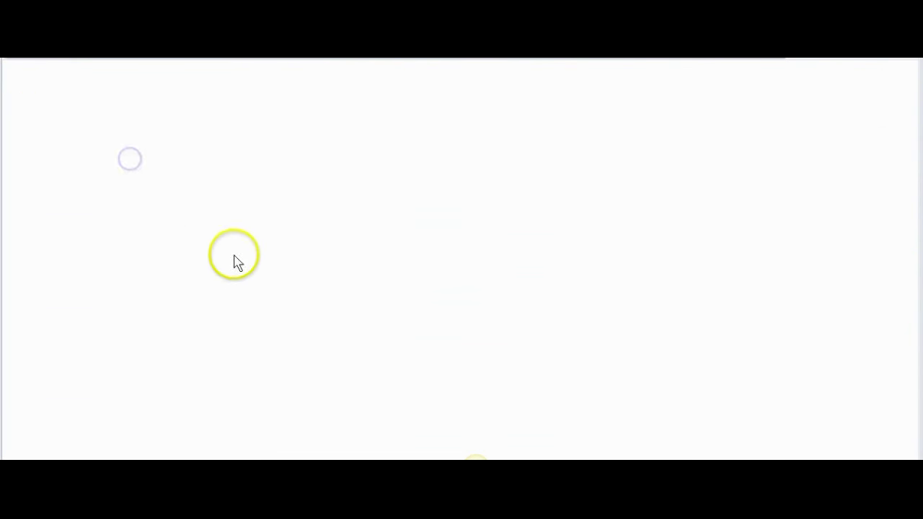
{"action": "scroll", "coordinate": [589, 297], "scroll_direction": "down", "scroll_amount": 4}
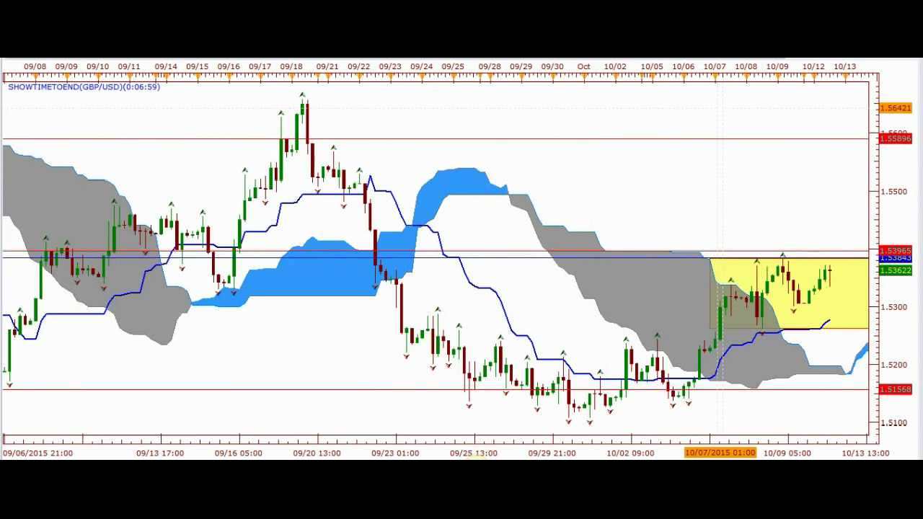
Switch to the NZD/JPY H4 chart and review the price history since early August.
{"action": "left_click", "coordinate": [913, 58]}
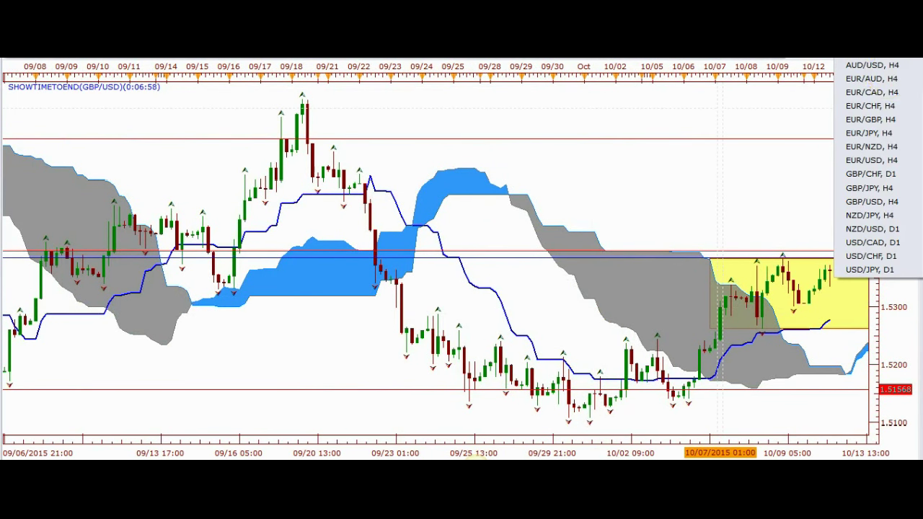
{"action": "left_click", "coordinate": [868, 216]}
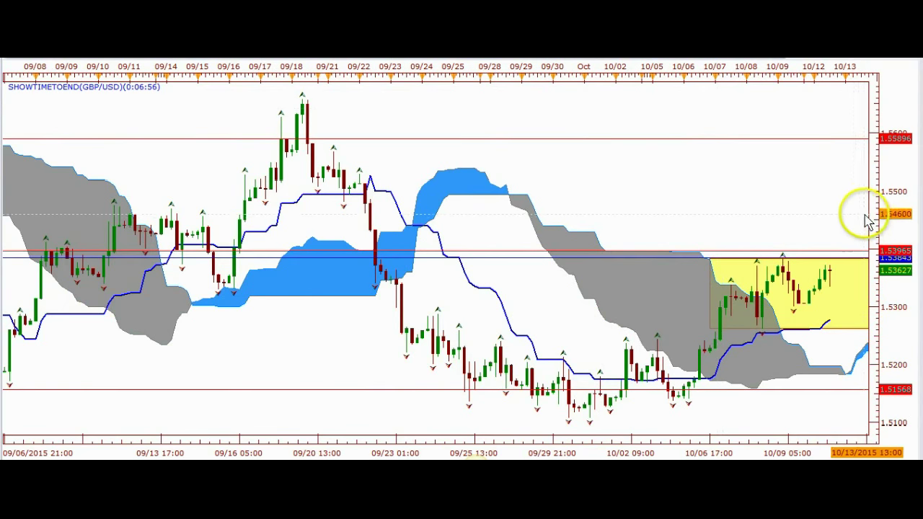
{"action": "scroll", "coordinate": [708, 209], "scroll_direction": "down", "scroll_amount": 1}
{"action": "scroll", "coordinate": [708, 210], "scroll_direction": "down", "scroll_amount": 4}
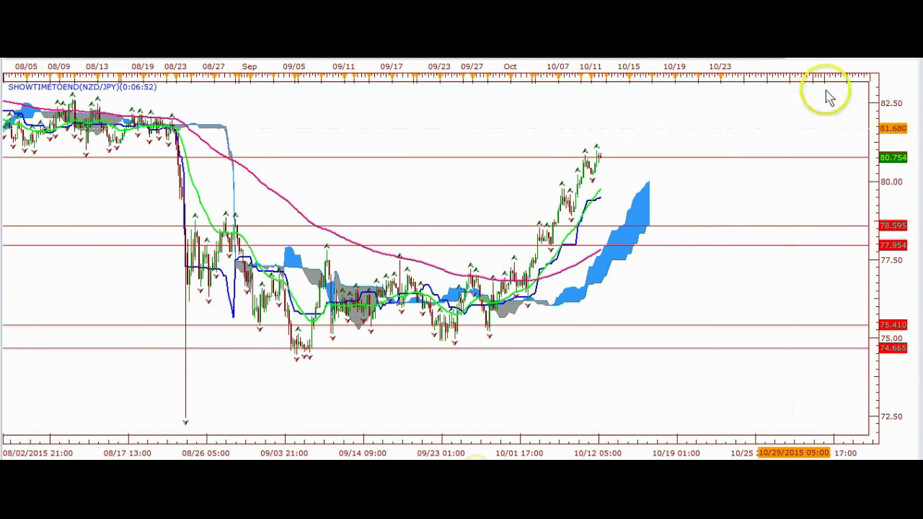
Switch to the NZD/USD D1 chart and examine the latest daily candles against the cloud, moving averages and horizontal levels.
{"action": "left_click", "coordinate": [887, 62]}
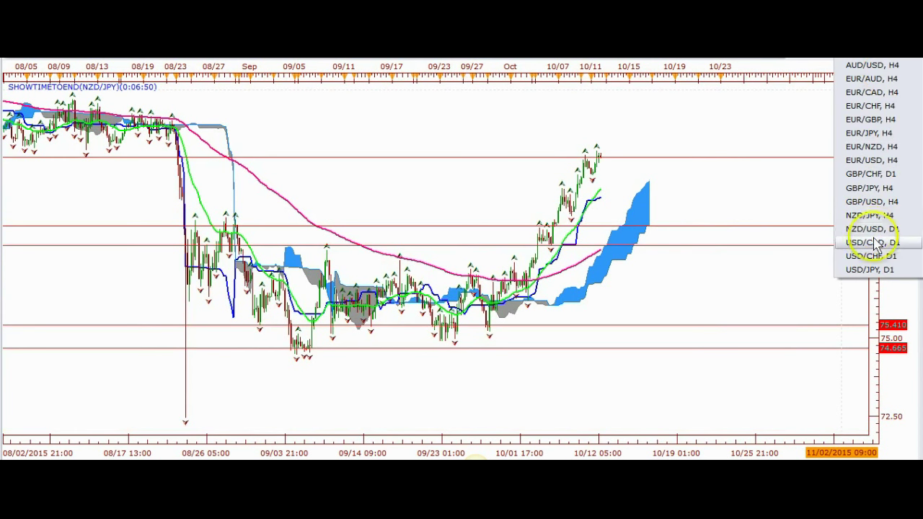
{"action": "left_click", "coordinate": [870, 229]}
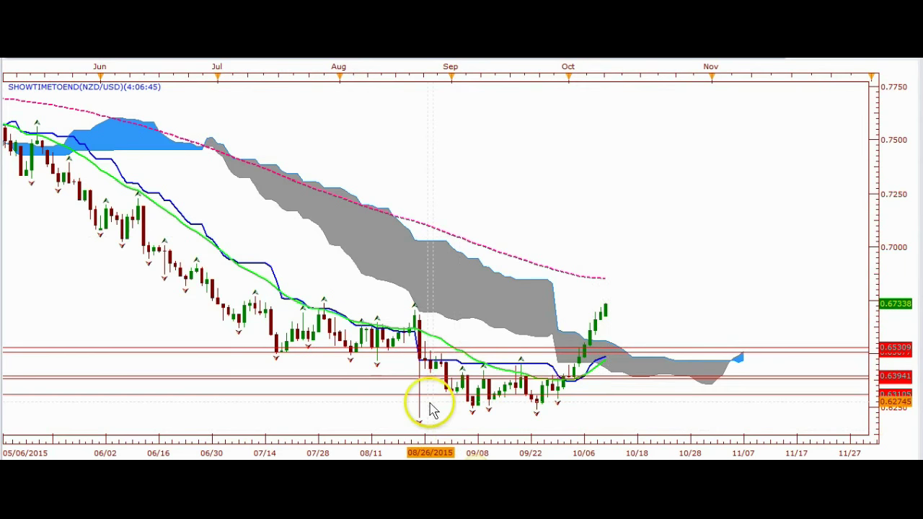
{"action": "scroll", "coordinate": [274, 336], "scroll_direction": "up", "scroll_amount": 3}
{"action": "left_click_drag", "start_coordinate": [415, 381], "coordinate": [544, 391]}
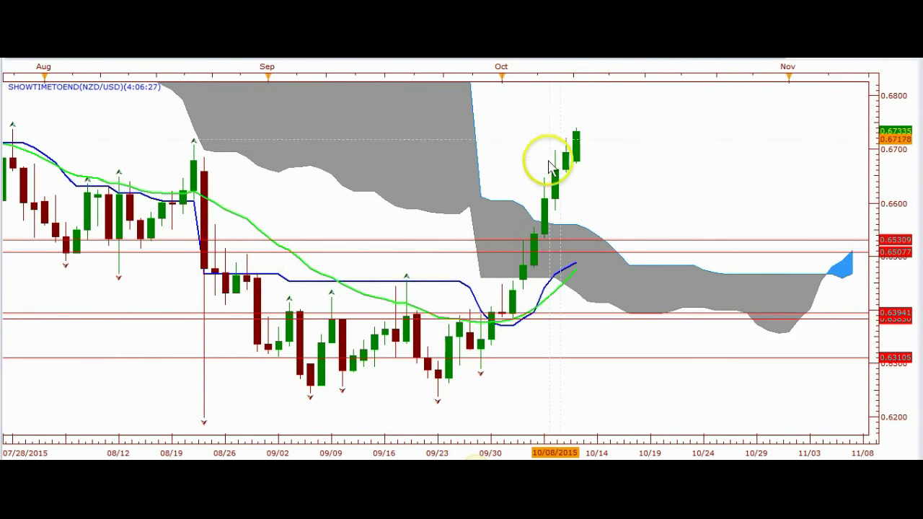
{"action": "scroll", "coordinate": [504, 375], "scroll_direction": "down", "scroll_amount": 2}
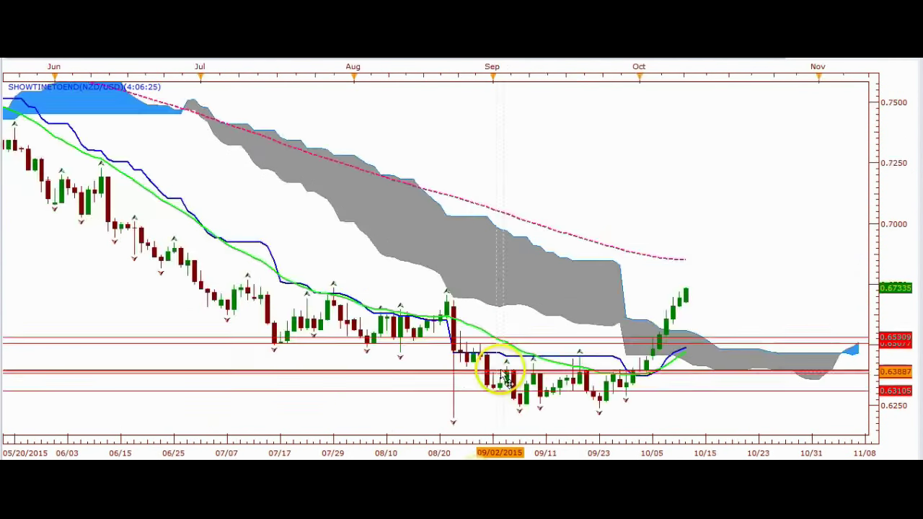
{"action": "scroll", "coordinate": [505, 378], "scroll_direction": "down", "scroll_amount": 1}
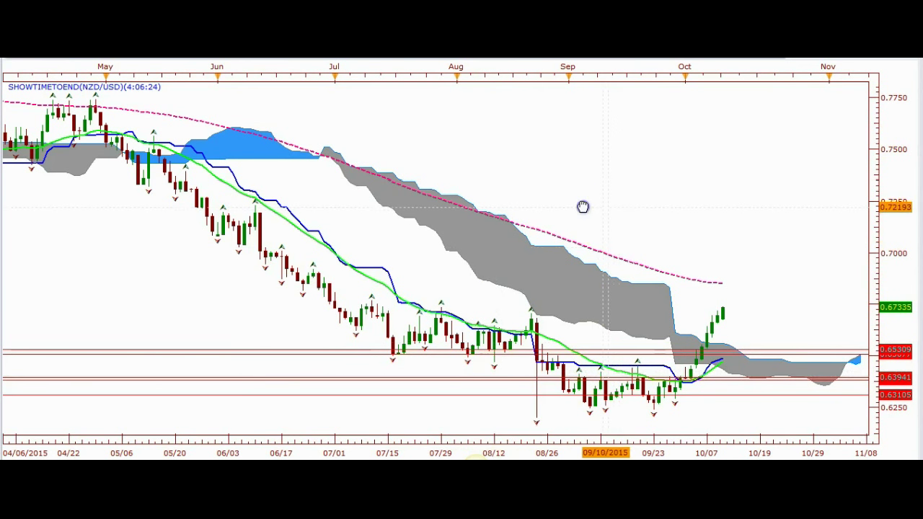
{"action": "left_click_drag", "start_coordinate": [582, 207], "coordinate": [486, 205]}
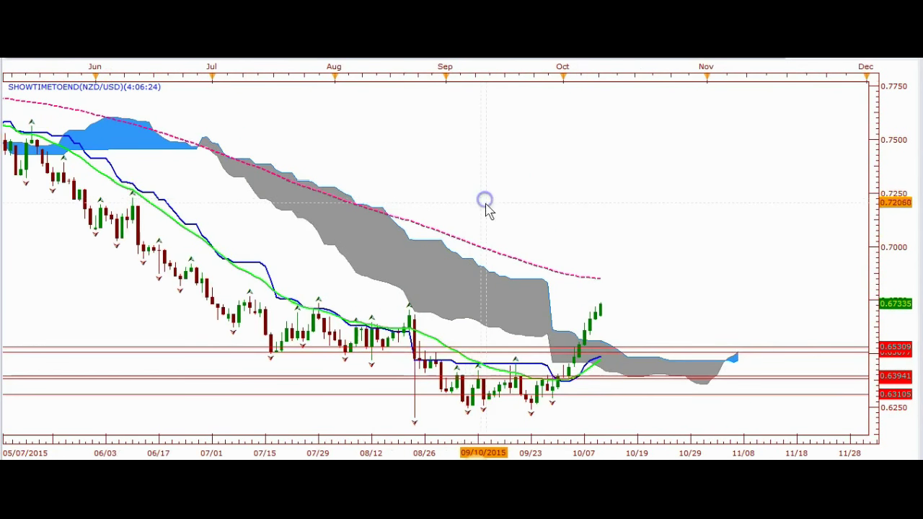
Remove the dashed magenta moving average from the NZD/USD daily chart.
{"action": "right_click", "coordinate": [556, 271]}
{"action": "left_click", "coordinate": [573, 291]}
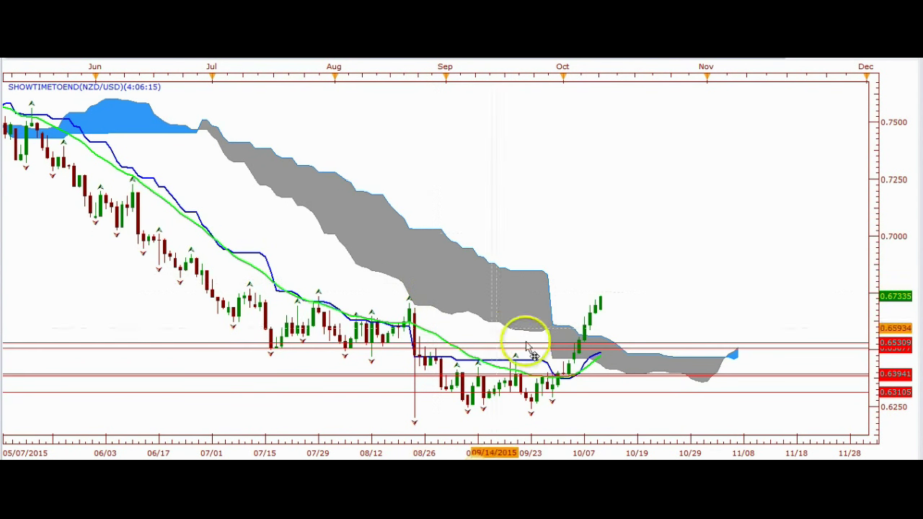
{"action": "scroll", "coordinate": [593, 320], "scroll_direction": "up", "scroll_amount": 2}
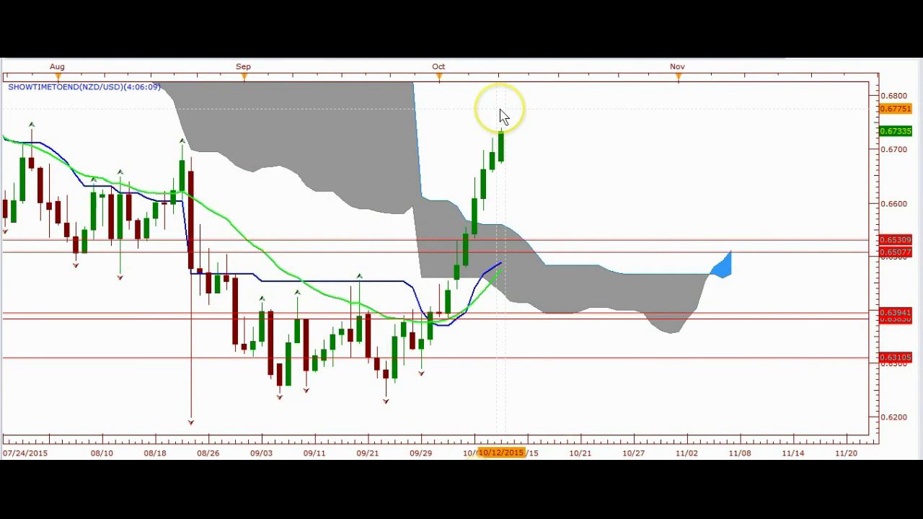
{"action": "scroll", "coordinate": [502, 120], "scroll_direction": "down", "scroll_amount": 2}
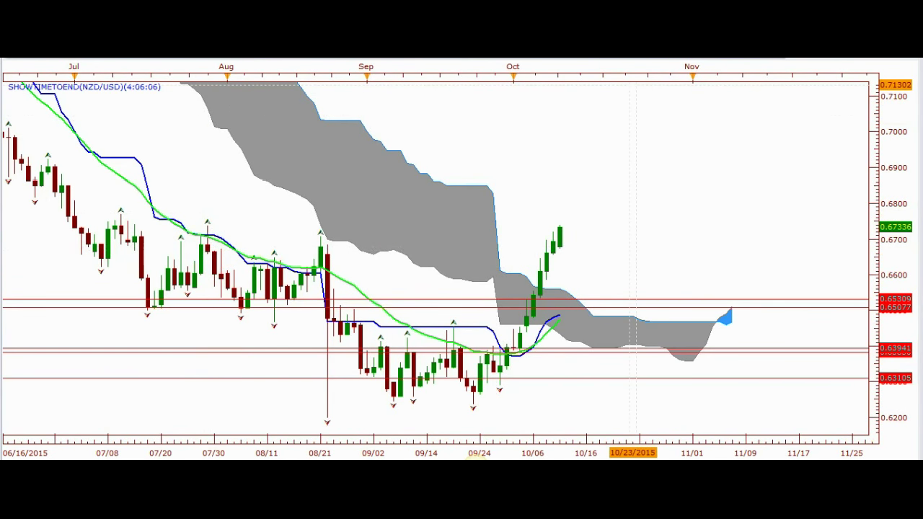
Draw two snapped red projection lines from the latest NZD/USD candle: down to about 0.6520 on 10/19/2015, and up to about 0.6972 on 10/30/2015.
{"action": "right_click", "coordinate": [632, 85]}
{"action": "mouse_move", "coordinate": [659, 72]}
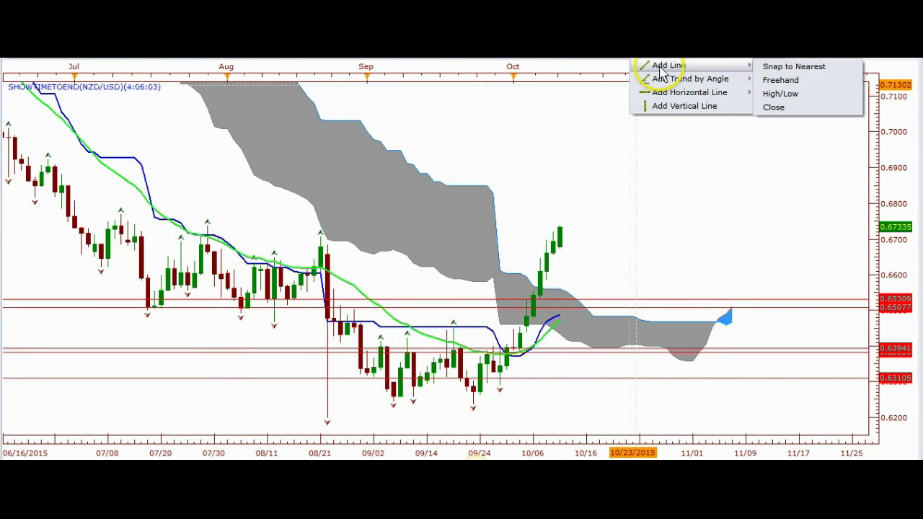
{"action": "left_click", "coordinate": [793, 66]}
{"action": "left_click", "coordinate": [560, 227]}
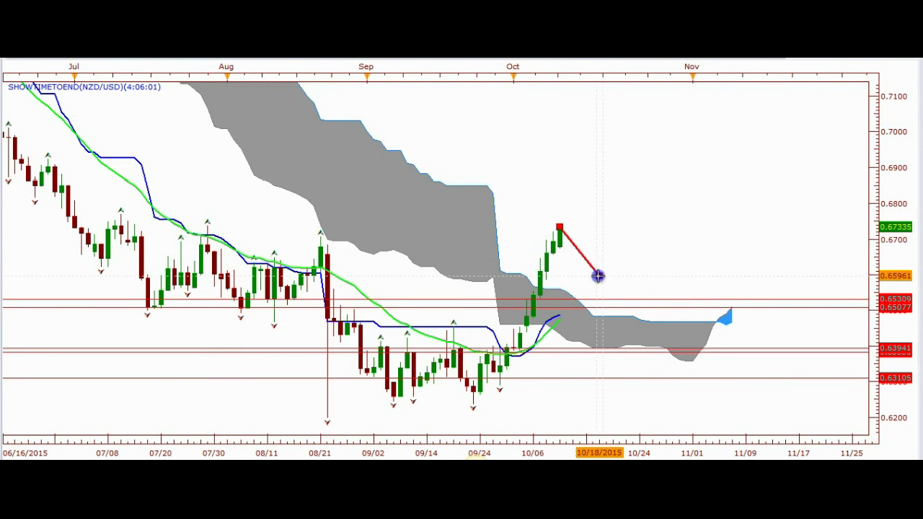
{"action": "left_click", "coordinate": [518, 372]}
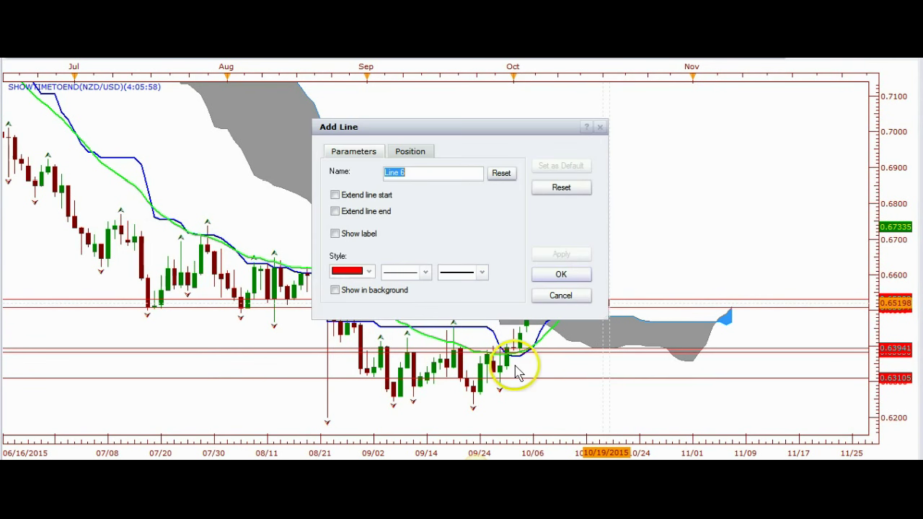
{"action": "left_click", "coordinate": [546, 276]}
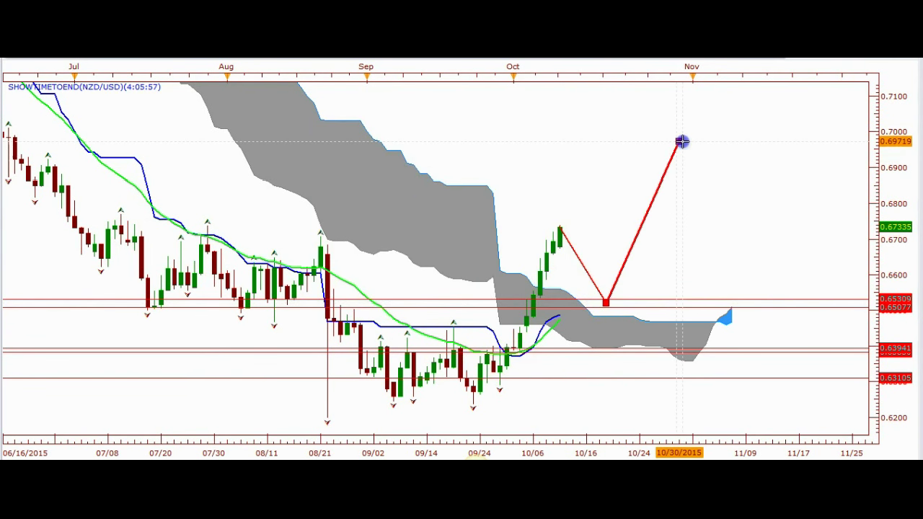
{"action": "left_click", "coordinate": [682, 143]}
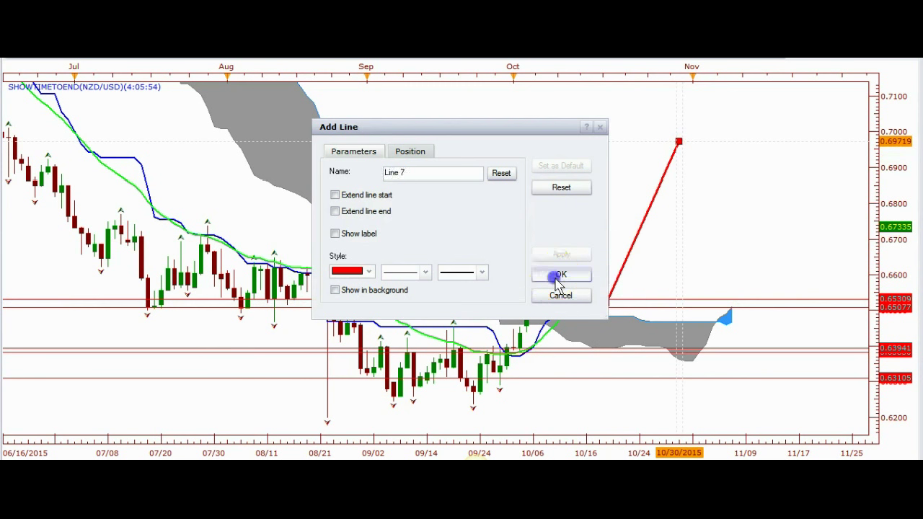
{"action": "left_click", "coordinate": [559, 277]}
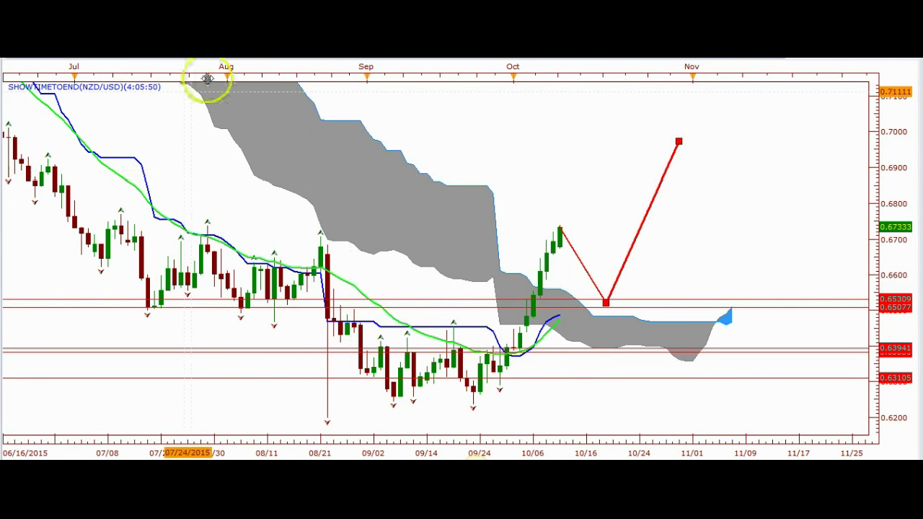
Remove both red projection lines from the NZD/USD daily chart.
{"action": "right_click", "coordinate": [582, 273]}
{"action": "left_click", "coordinate": [599, 286]}
{"action": "right_click", "coordinate": [626, 272]}
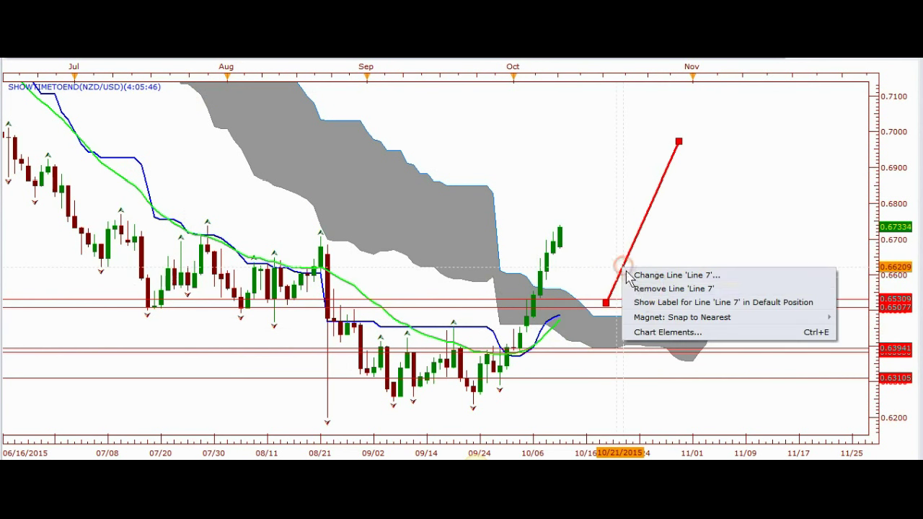
{"action": "left_click", "coordinate": [633, 286]}
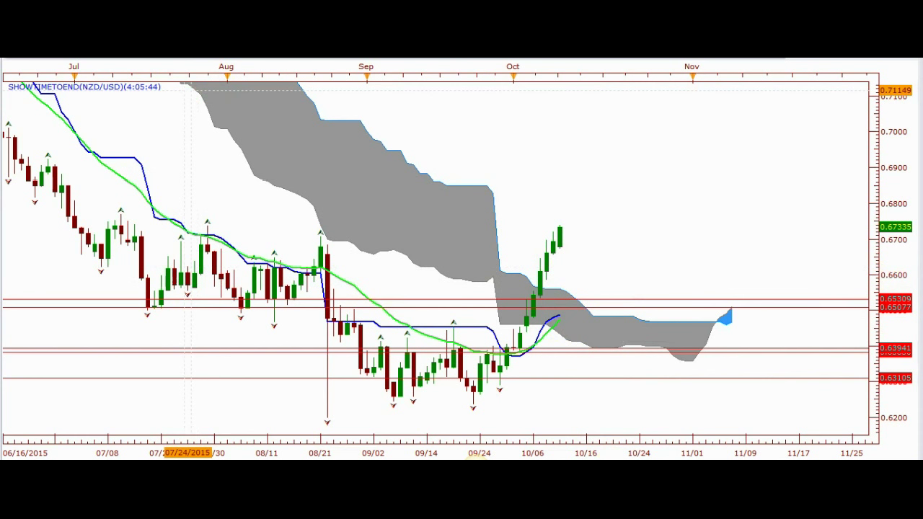
Set the NZD/USD chart's period to 4 Hours.
{"action": "left_click", "coordinate": [119, 56]}
{"action": "left_click", "coordinate": [127, 157]}
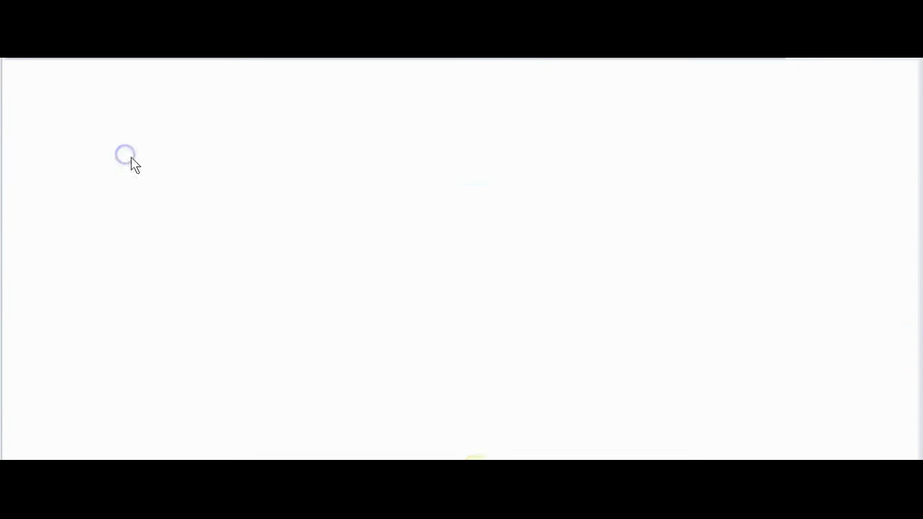
{"action": "scroll", "coordinate": [685, 248], "scroll_direction": "down", "scroll_amount": 5}
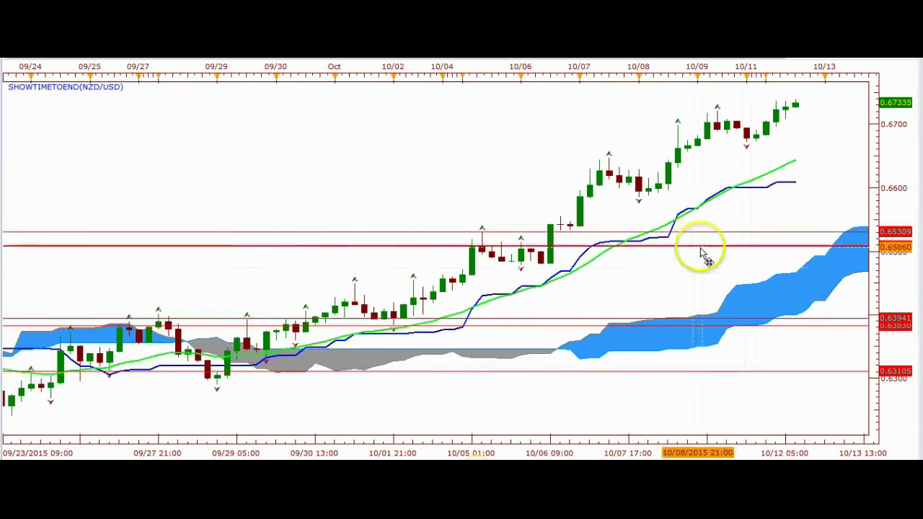
Examine the NZD/USD 4-hour uptrend against the moving averages and cloud, and compare it with the history back to late May.
{"action": "left_click_drag", "start_coordinate": [404, 203], "coordinate": [394, 208]}
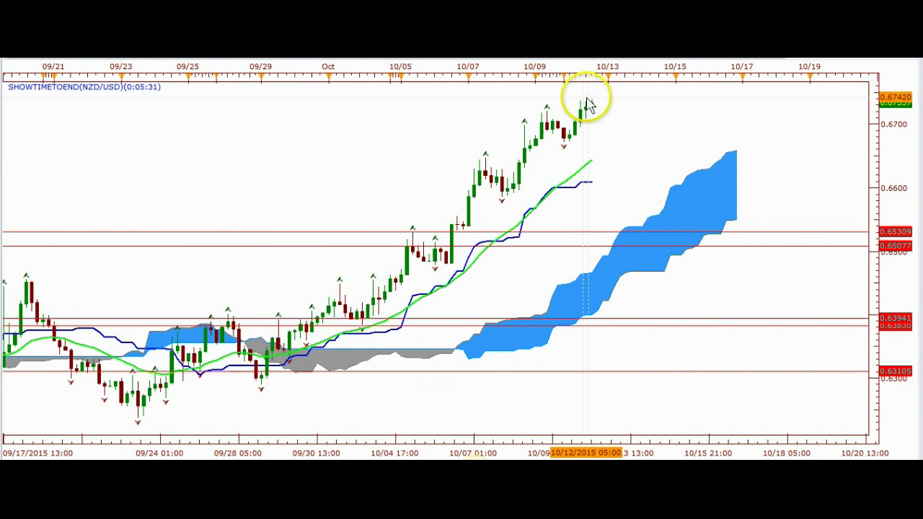
{"action": "scroll", "coordinate": [601, 121], "scroll_direction": "down", "scroll_amount": 2}
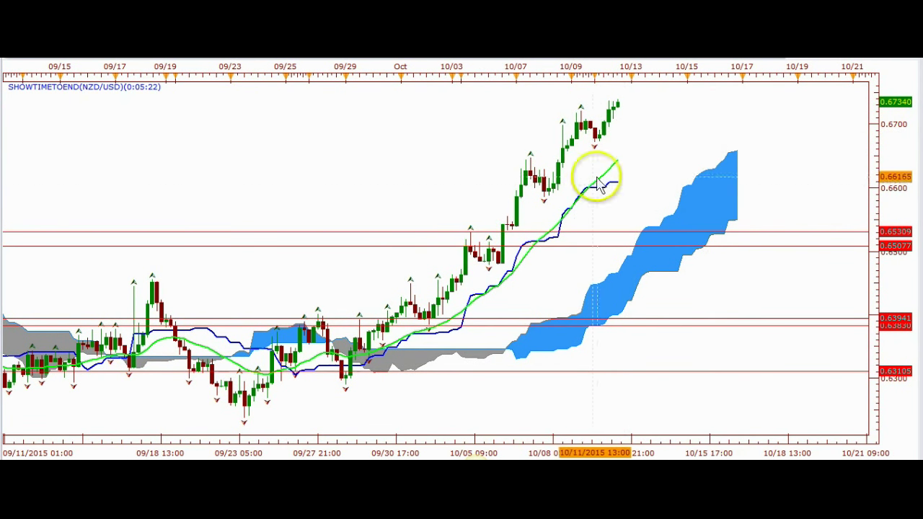
{"action": "scroll", "coordinate": [582, 170], "scroll_direction": "down", "scroll_amount": 4}
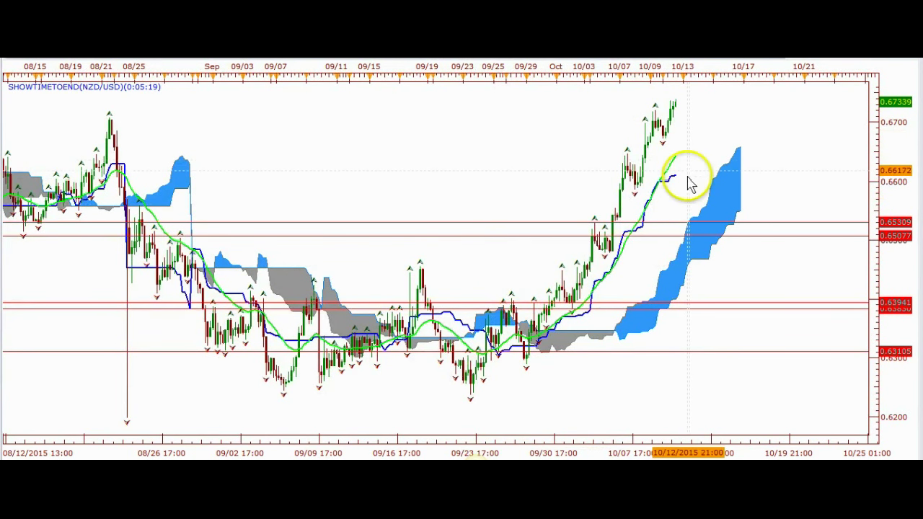
{"action": "scroll", "coordinate": [680, 199], "scroll_direction": "down", "scroll_amount": 2}
{"action": "scroll", "coordinate": [669, 204], "scroll_direction": "down", "scroll_amount": 3}
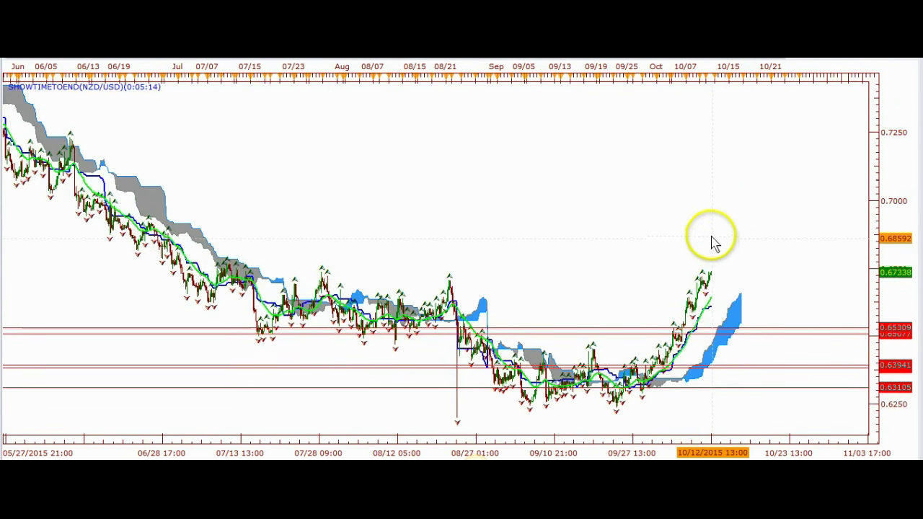
{"action": "scroll", "coordinate": [704, 286], "scroll_direction": "up", "scroll_amount": 5}
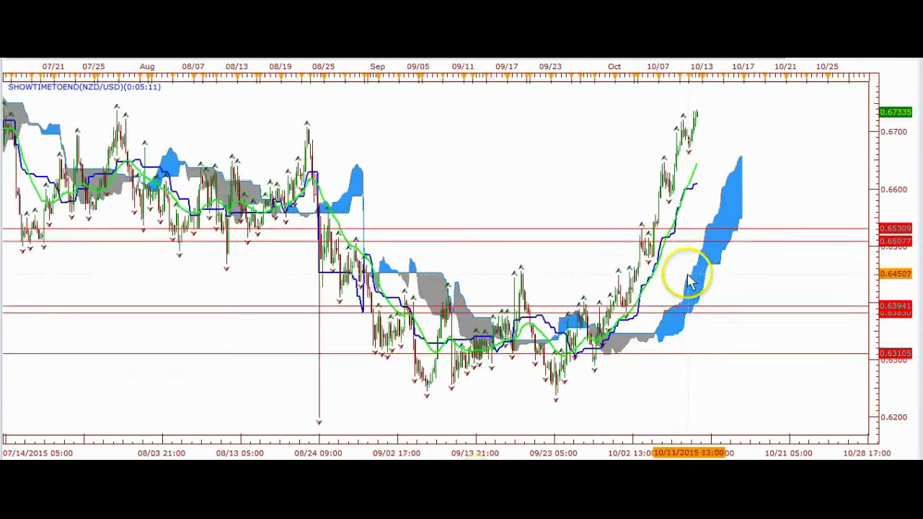
{"action": "scroll", "coordinate": [664, 256], "scroll_direction": "up", "scroll_amount": 2}
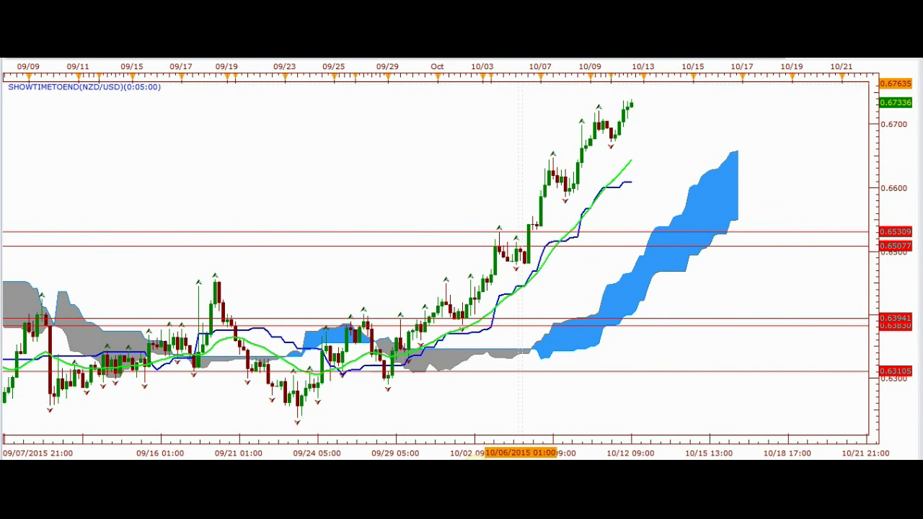
Switch to the USD/CAD D1 chart and change its period to 4 Hours.
{"action": "mouse_move", "coordinate": [876, 216]}
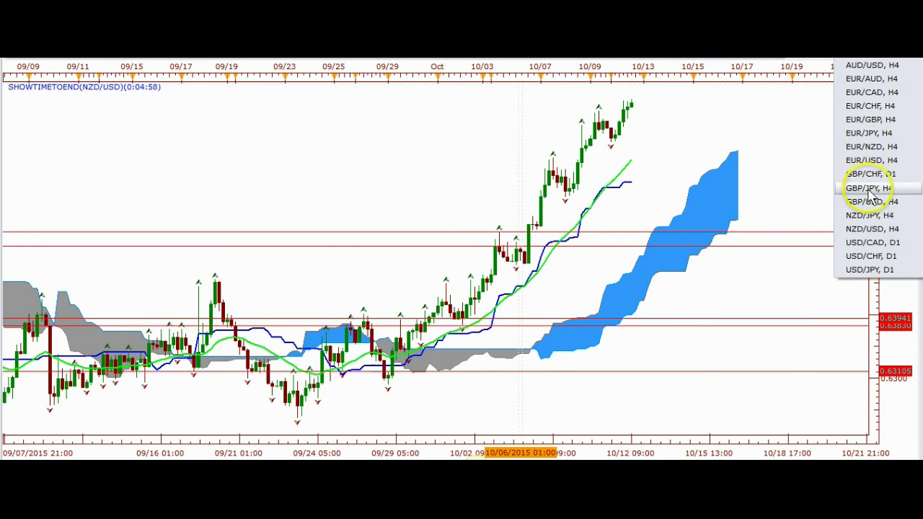
{"action": "left_click", "coordinate": [871, 243]}
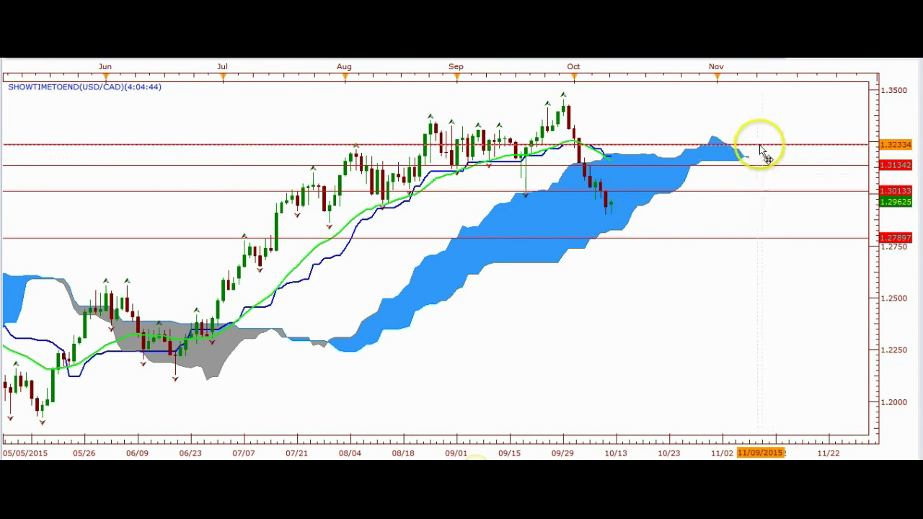
{"action": "scroll", "coordinate": [727, 180], "scroll_direction": "up", "scroll_amount": 3}
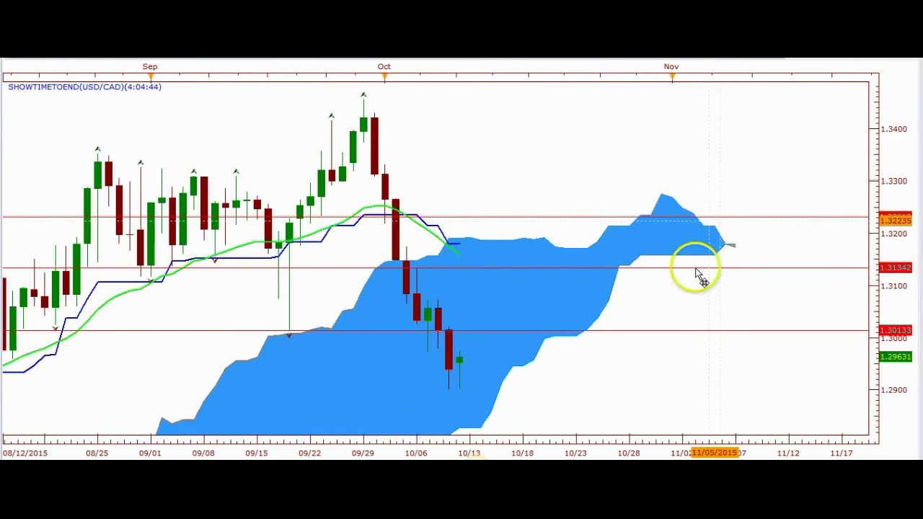
{"action": "scroll", "coordinate": [634, 303], "scroll_direction": "down", "scroll_amount": 2}
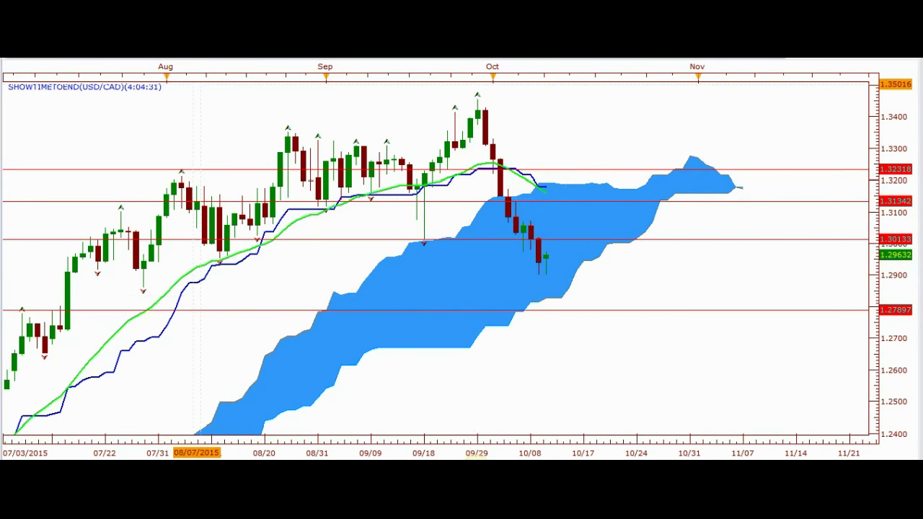
{"action": "left_click", "coordinate": [115, 57]}
{"action": "left_click", "coordinate": [128, 157]}
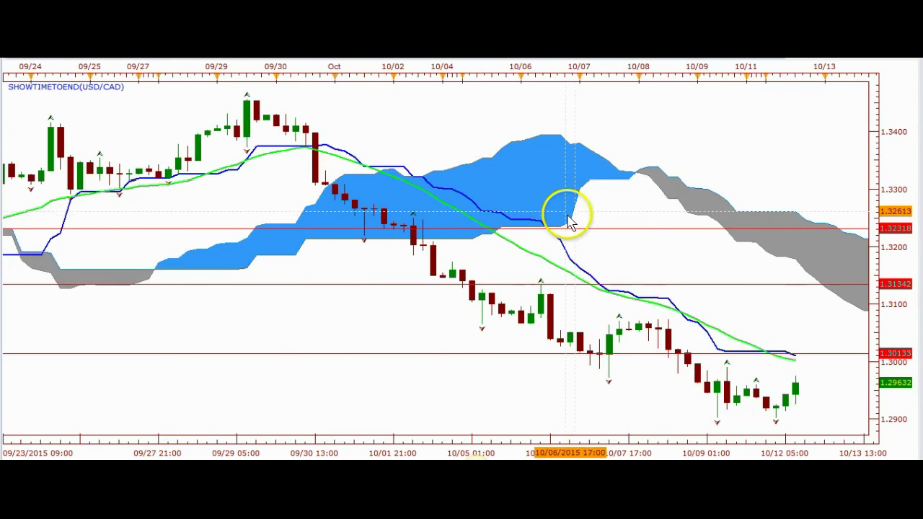
Draw a red projection line from the latest USD/CAD candles up to the 1.30133 level at about 10/12/2015 21:00.
{"action": "scroll", "coordinate": [564, 215], "scroll_direction": "down", "scroll_amount": 2}
{"action": "left_click_drag", "start_coordinate": [815, 173], "coordinate": [508, 184]}
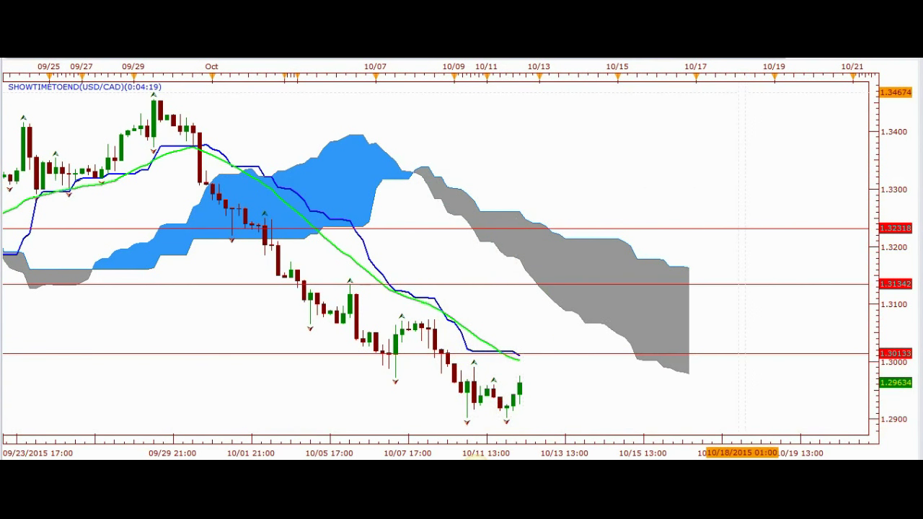
{"action": "left_click", "coordinate": [638, 57]}
{"action": "left_click", "coordinate": [660, 66]}
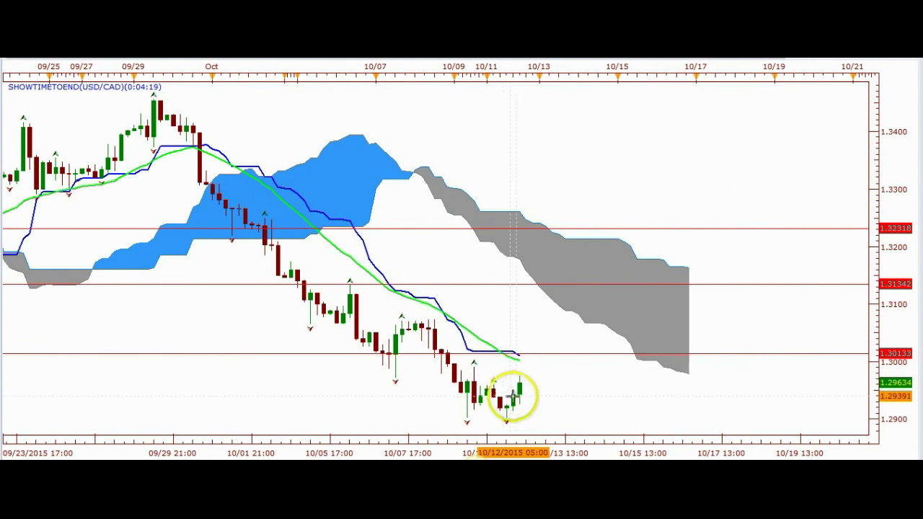
{"action": "left_click", "coordinate": [537, 353]}
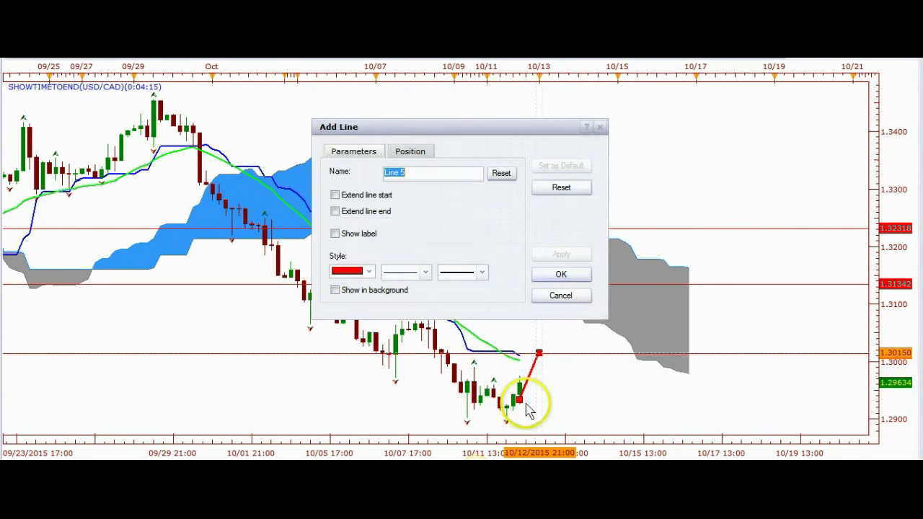
{"action": "left_click", "coordinate": [560, 274]}
Add a red projection line falling from the first line's upper end to below 1.2900 at about 10/13/2015 21:00.
{"action": "left_click_drag", "start_coordinate": [539, 353], "coordinate": [567, 435]}
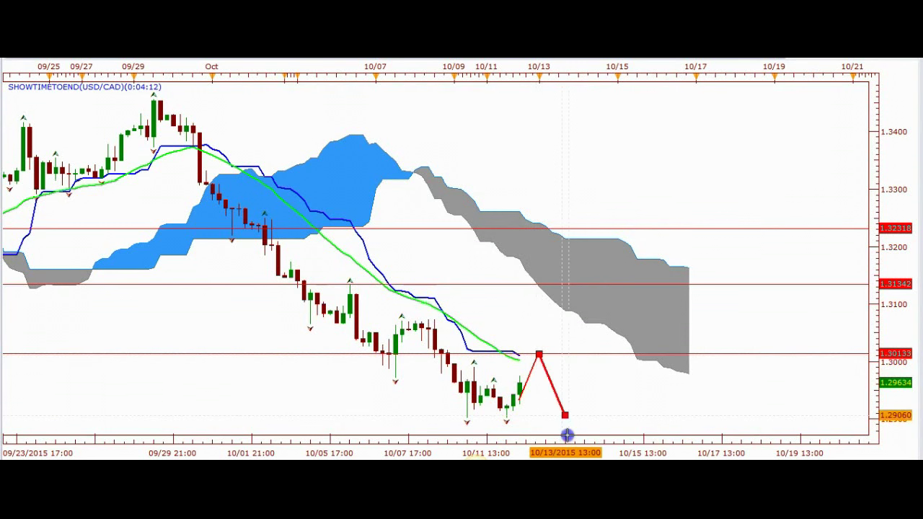
{"action": "left_click", "coordinate": [705, 284]}
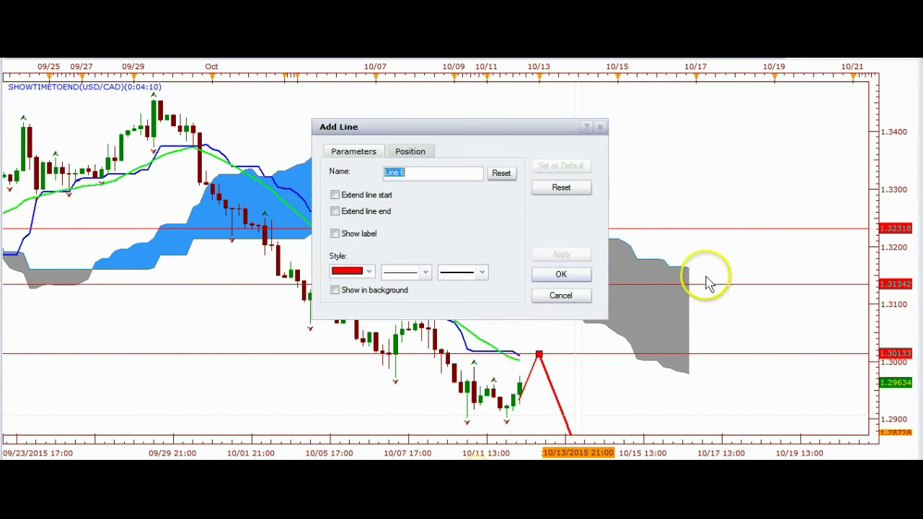
{"action": "left_click", "coordinate": [554, 271]}
Remove both red projection lines from the USD/CAD 4-hour chart.
{"action": "scroll", "coordinate": [752, 208], "scroll_direction": "down", "scroll_amount": 2}
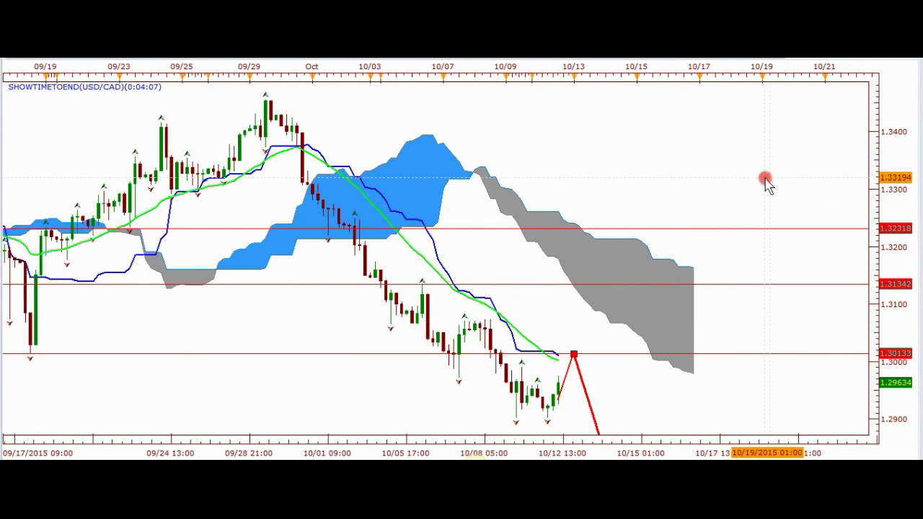
{"action": "left_click_drag", "start_coordinate": [769, 174], "coordinate": [770, 214]}
{"action": "left_click_drag", "start_coordinate": [870, 148], "coordinate": [869, 231]}
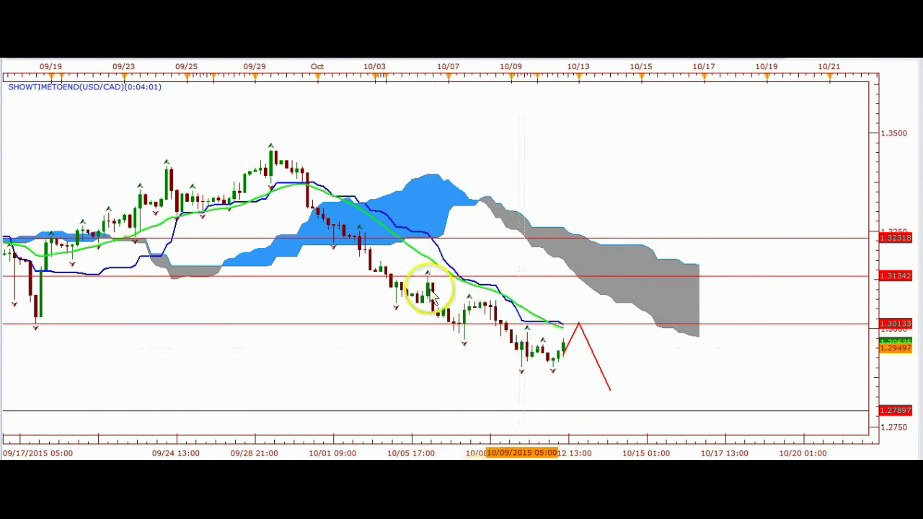
{"action": "scroll", "coordinate": [671, 315], "scroll_direction": "up", "scroll_amount": 10}
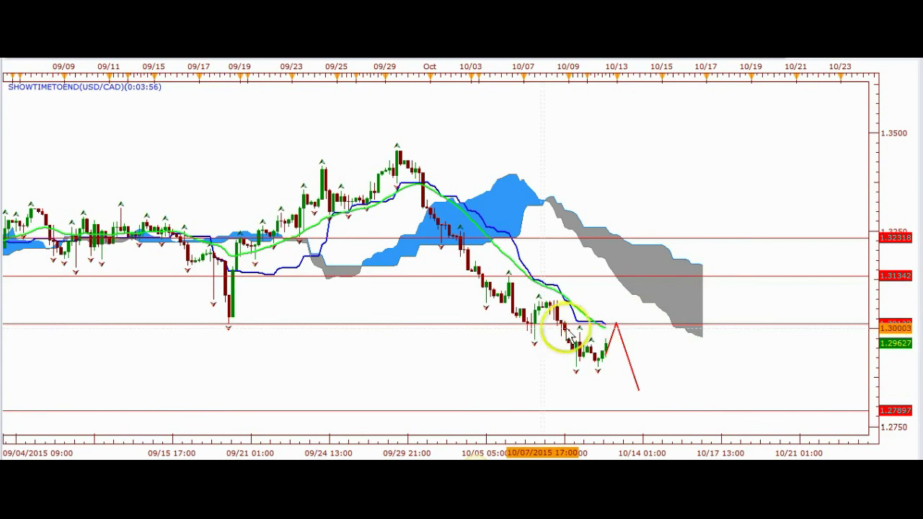
{"action": "right_click", "coordinate": [609, 349]}
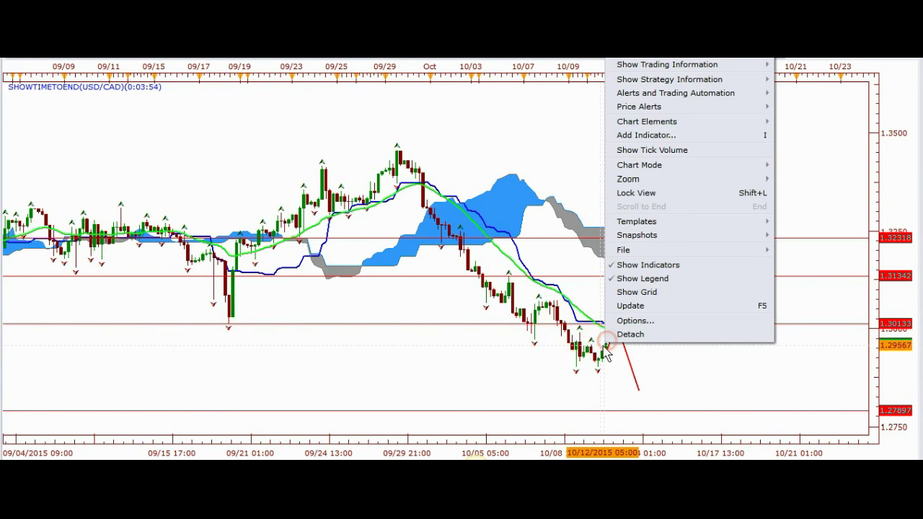
{"action": "right_click", "coordinate": [611, 348]}
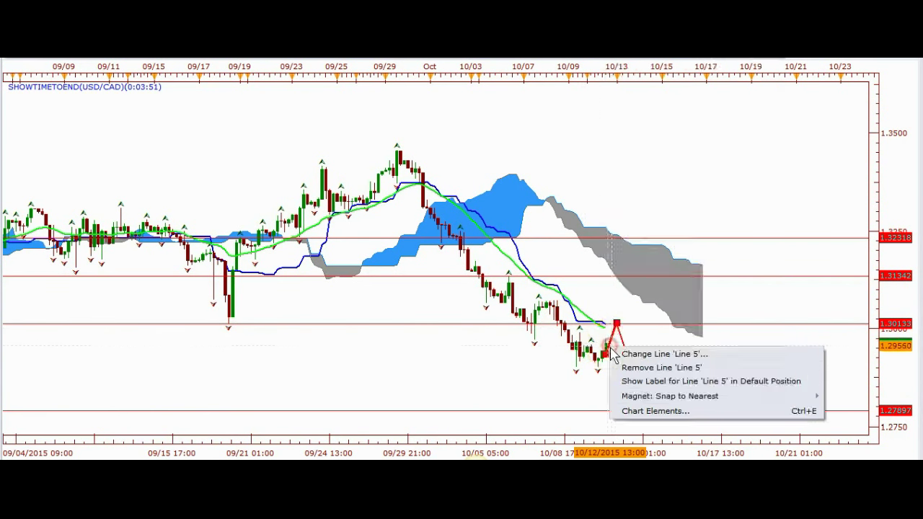
{"action": "left_click", "coordinate": [632, 369]}
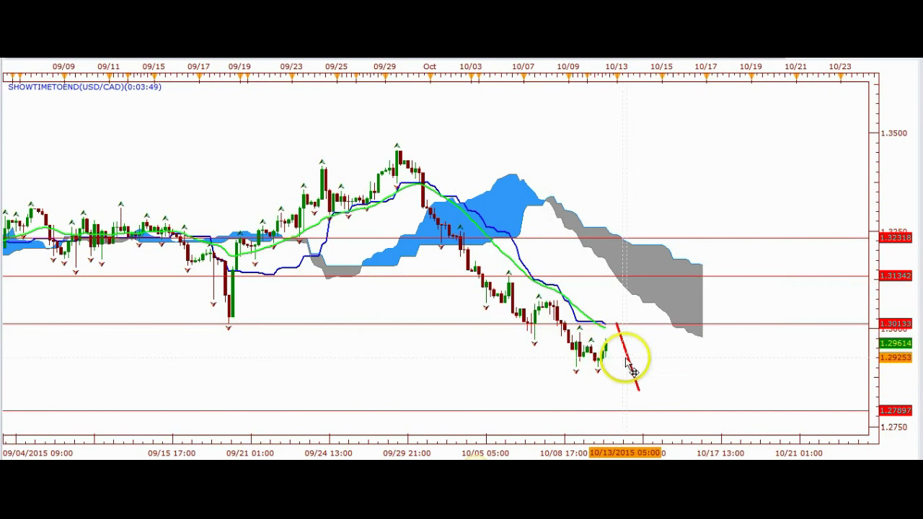
{"action": "right_click", "coordinate": [632, 366]}
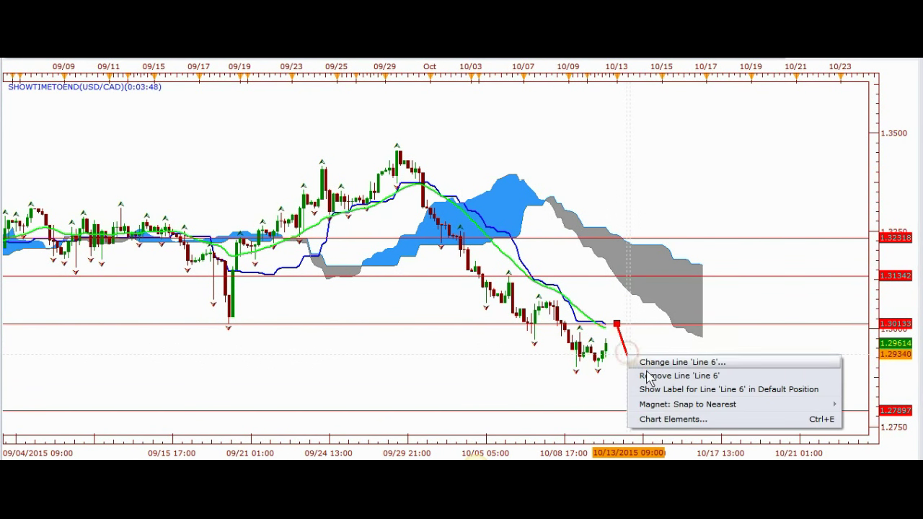
{"action": "left_click", "coordinate": [652, 377]}
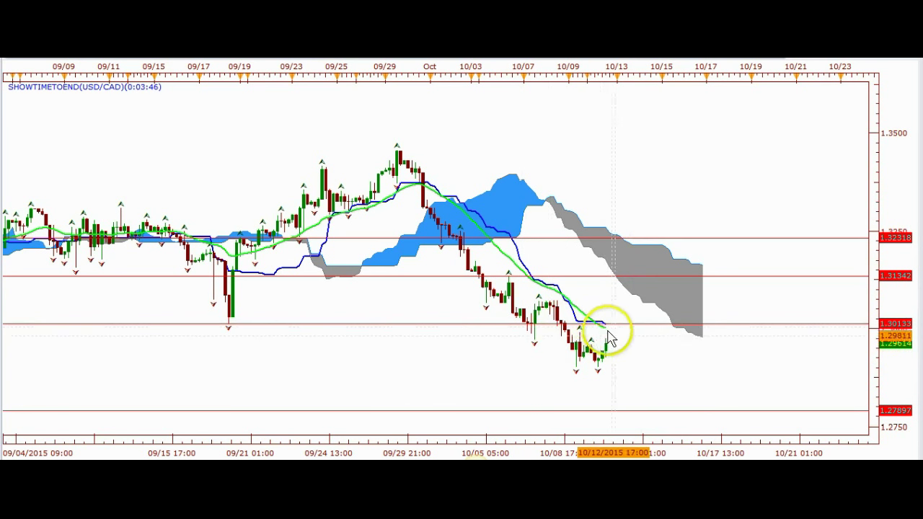
Set the USD/CAD chart's period back to 1 Day.
{"action": "scroll", "coordinate": [622, 346], "scroll_direction": "up", "scroll_amount": 2}
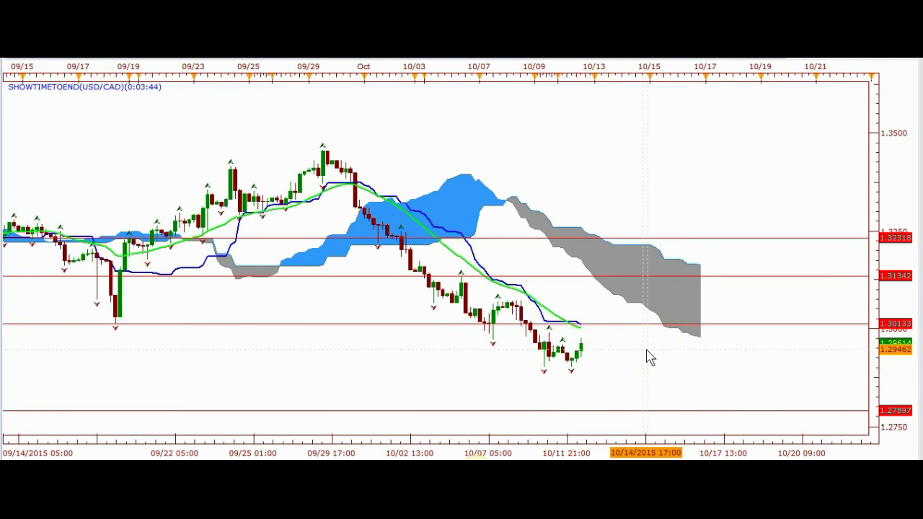
{"action": "left_click", "coordinate": [881, 390]}
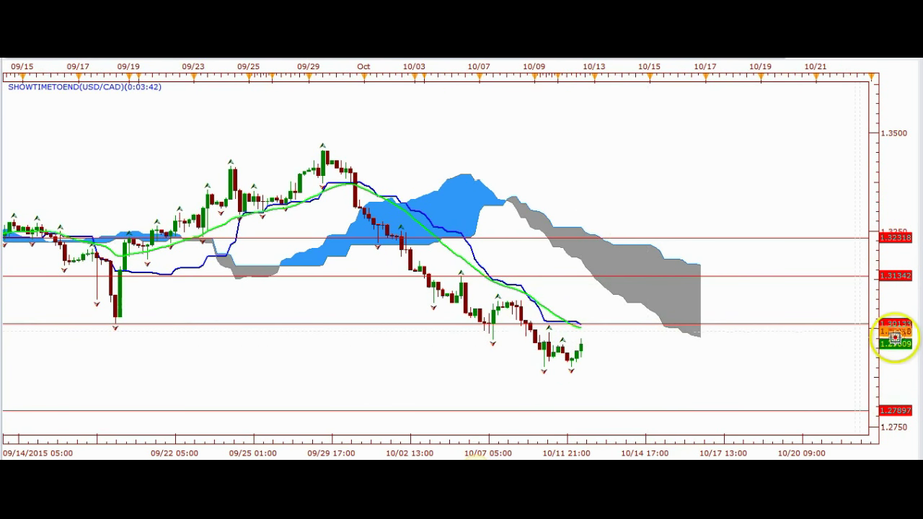
{"action": "scroll", "coordinate": [562, 360], "scroll_direction": "up", "scroll_amount": 3}
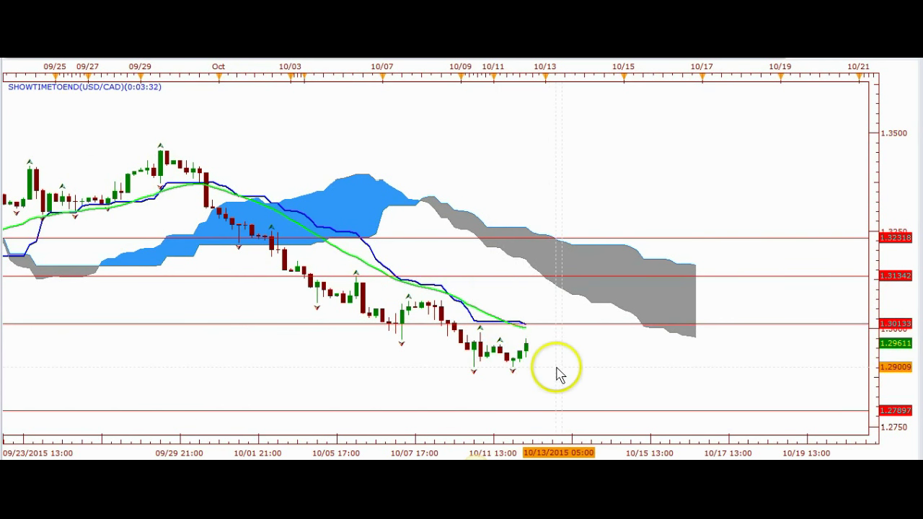
{"action": "left_click", "coordinate": [165, 67]}
{"action": "left_click", "coordinate": [126, 197]}
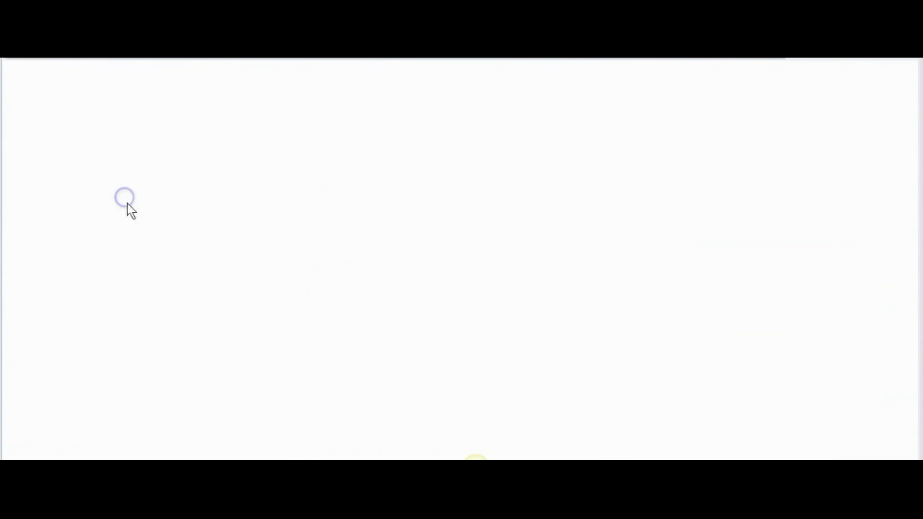
{"action": "scroll", "coordinate": [583, 216], "scroll_direction": "down", "scroll_amount": 3}
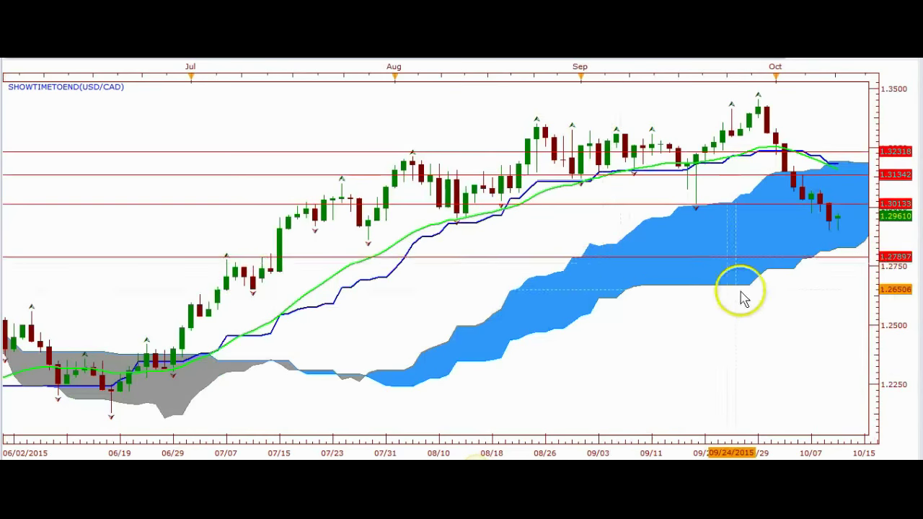
{"action": "scroll", "coordinate": [740, 291], "scroll_direction": "down", "scroll_amount": 1}
{"action": "left_click_drag", "start_coordinate": [860, 309], "coordinate": [540, 305]}
{"action": "scroll", "coordinate": [587, 328], "scroll_direction": "down", "scroll_amount": 2}
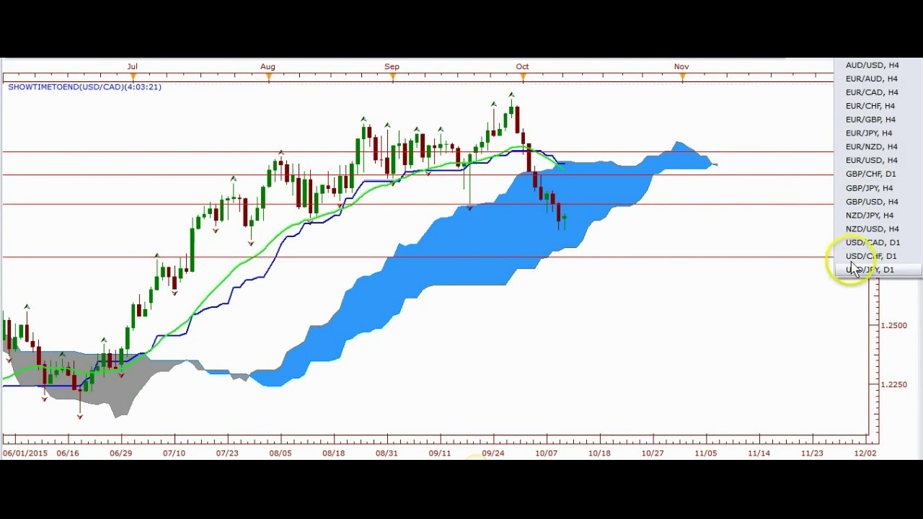
Switch to the USD/CHF D1 chart and change its period to 4 Hours.
{"action": "left_click", "coordinate": [847, 257]}
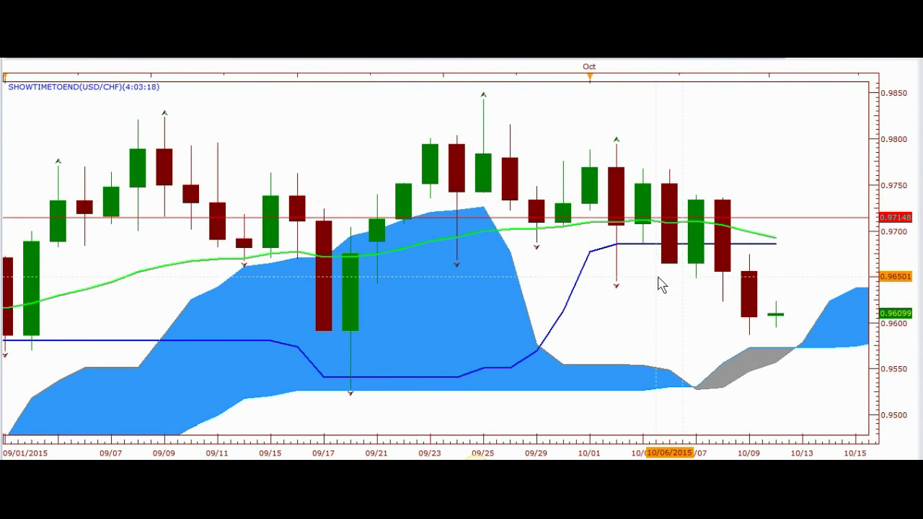
{"action": "scroll", "coordinate": [552, 258], "scroll_direction": "down", "scroll_amount": 3}
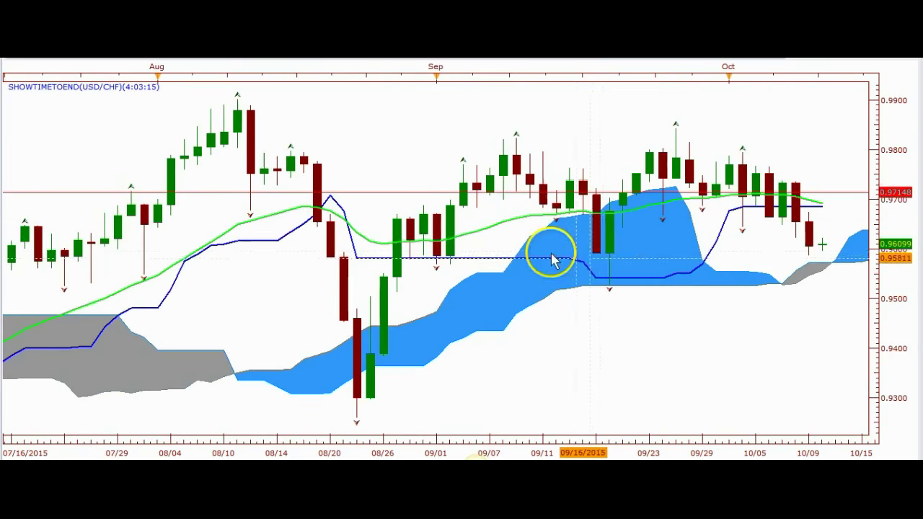
{"action": "scroll", "coordinate": [597, 255], "scroll_direction": "down", "scroll_amount": 2}
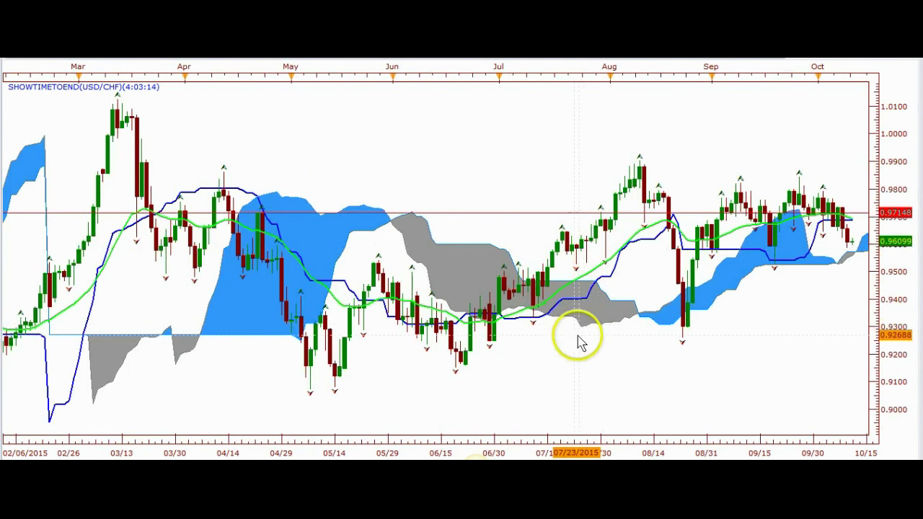
{"action": "left_click_drag", "start_coordinate": [581, 339], "coordinate": [346, 337]}
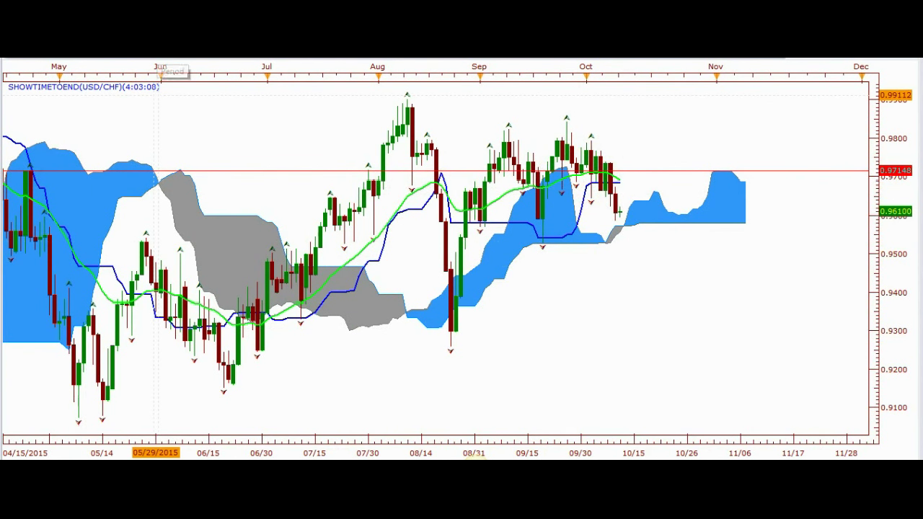
{"action": "left_click", "coordinate": [161, 70]}
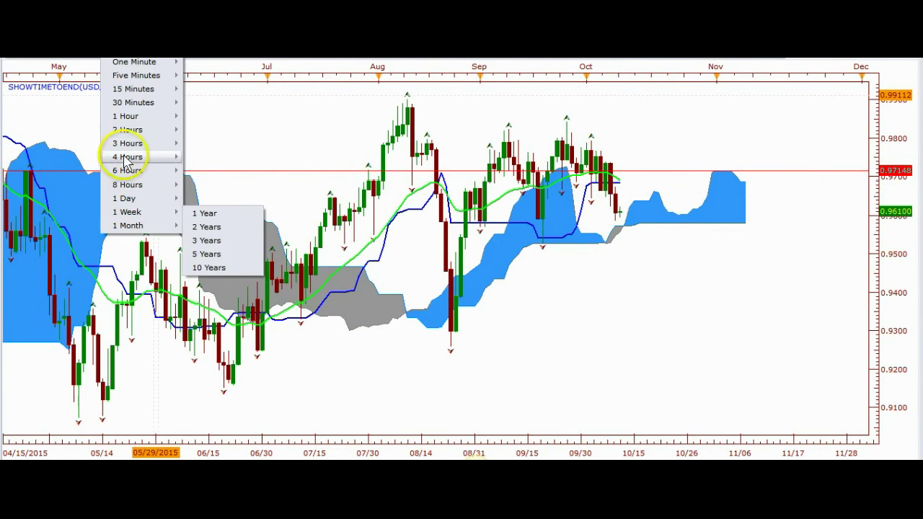
{"action": "left_click", "coordinate": [126, 157]}
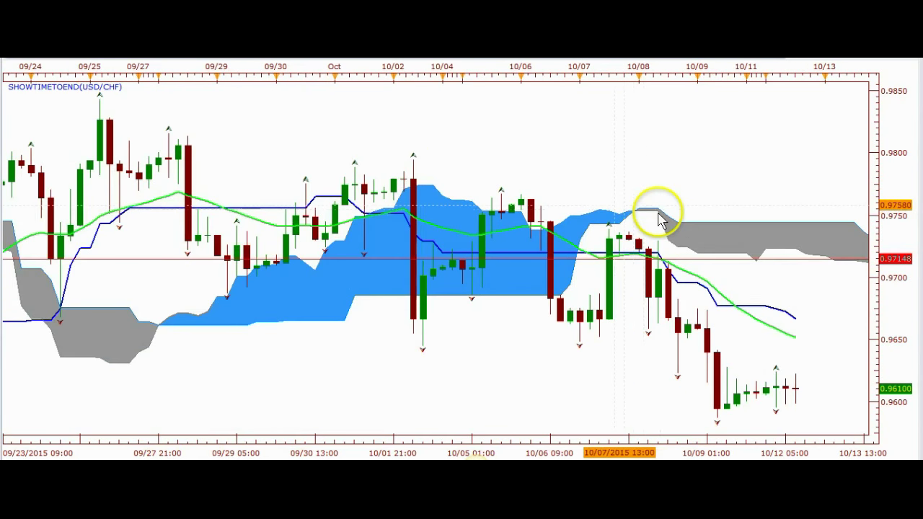
Mark the latest USD/CHF sideways candles with a yellow rectangle between about 0.9587 and 0.9630, ending at 10/13/2015 09:00.
{"action": "scroll", "coordinate": [658, 219], "scroll_direction": "down", "scroll_amount": 5}
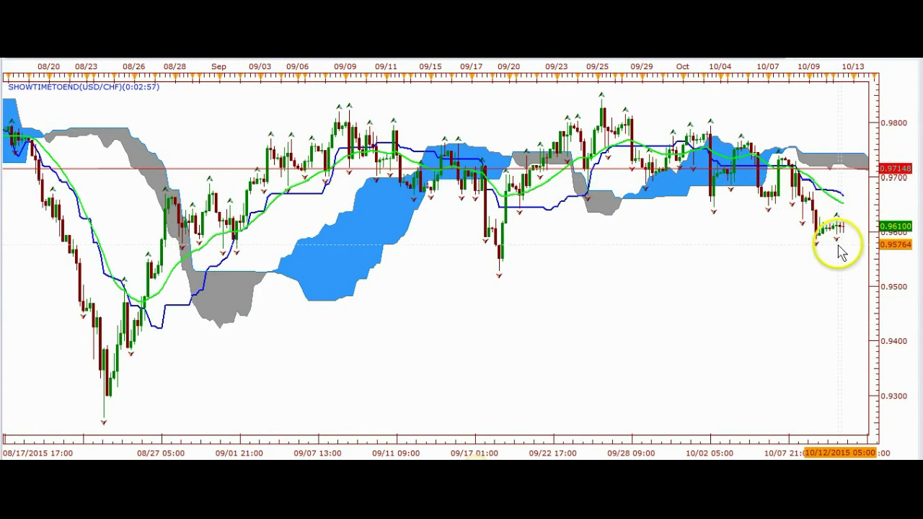
{"action": "scroll", "coordinate": [785, 260], "scroll_direction": "up", "scroll_amount": 2}
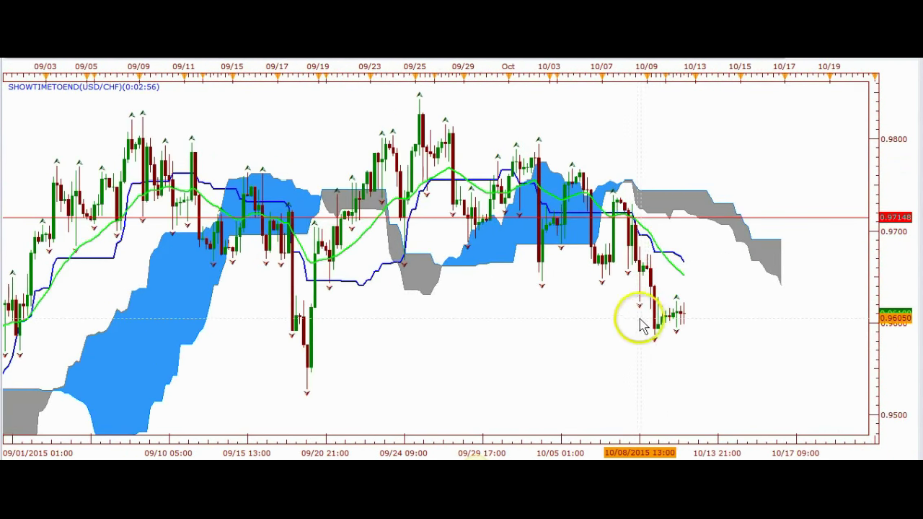
{"action": "right_click", "coordinate": [734, 87]}
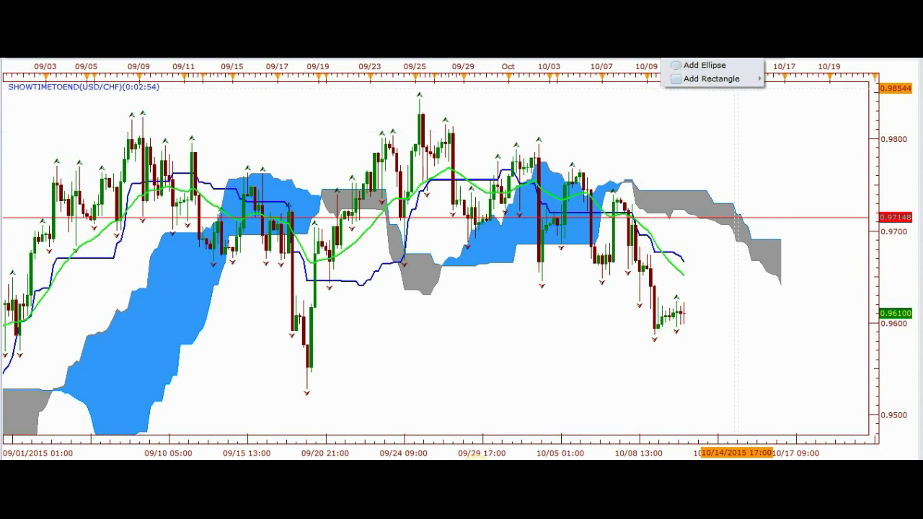
{"action": "left_click", "coordinate": [687, 81]}
{"action": "left_click_drag", "start_coordinate": [657, 296], "coordinate": [696, 353]}
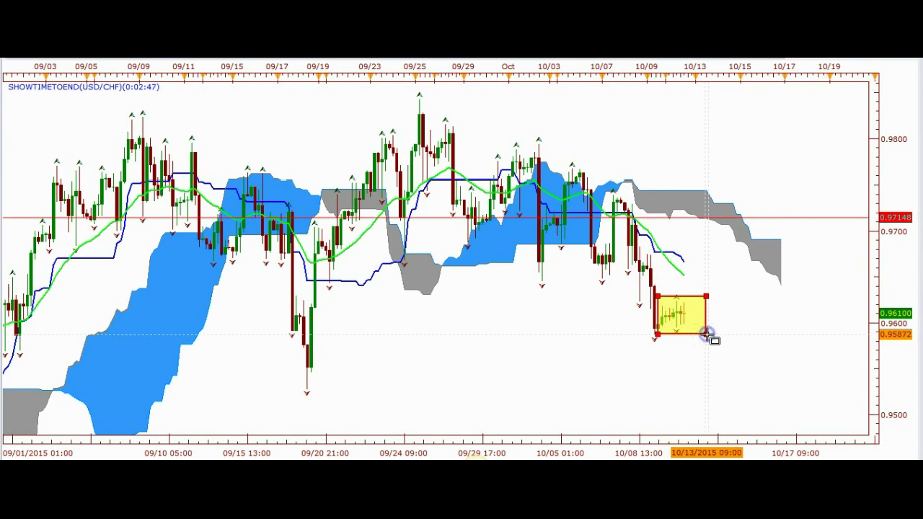
{"action": "left_click_drag", "start_coordinate": [707, 335], "coordinate": [706, 335]}
{"action": "left_click", "coordinate": [561, 276]}
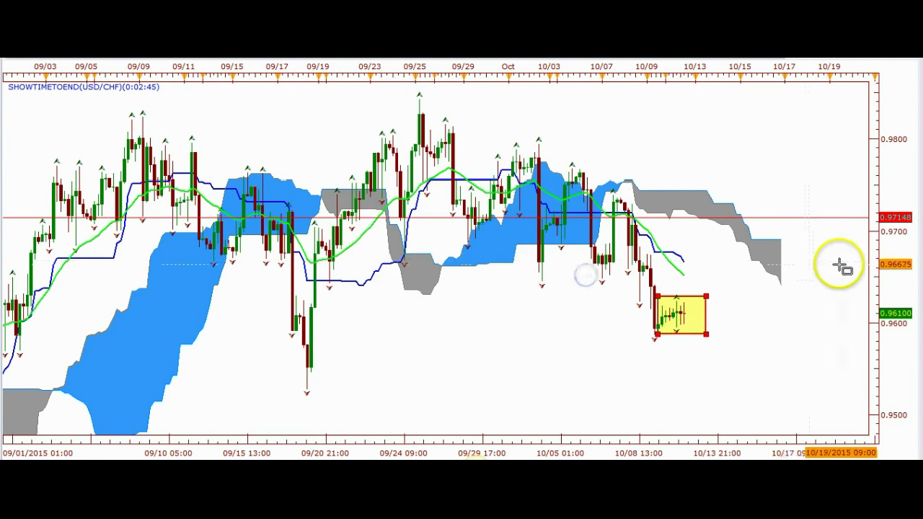
{"action": "left_click", "coordinate": [689, 307]}
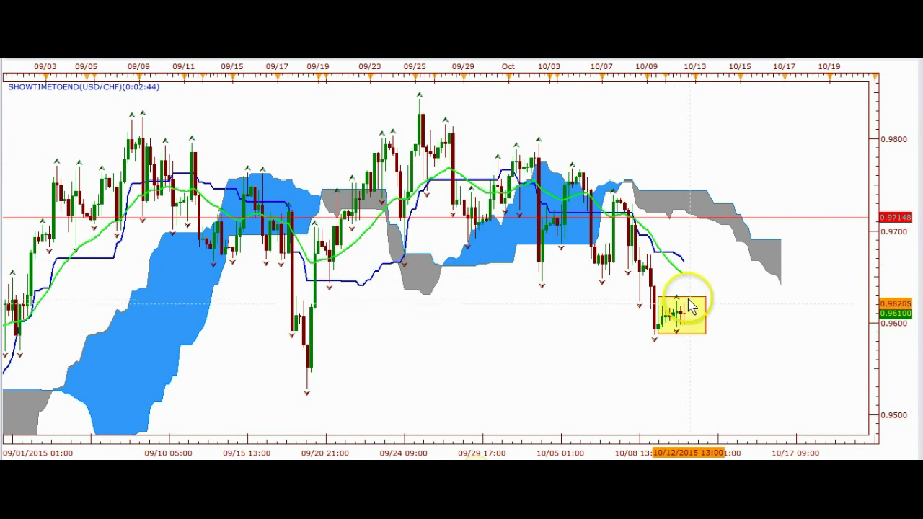
{"action": "scroll", "coordinate": [689, 380], "scroll_direction": "down", "scroll_amount": 1}
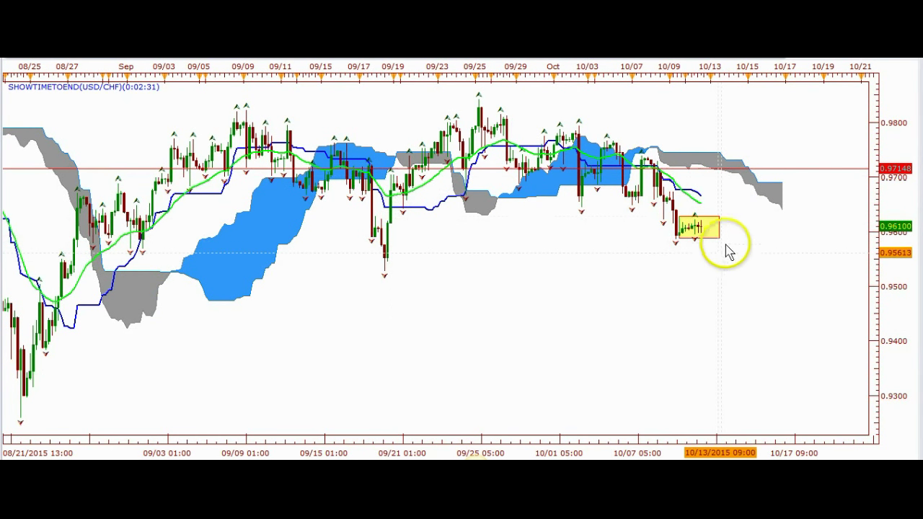
{"action": "scroll", "coordinate": [670, 293], "scroll_direction": "down", "scroll_amount": 1}
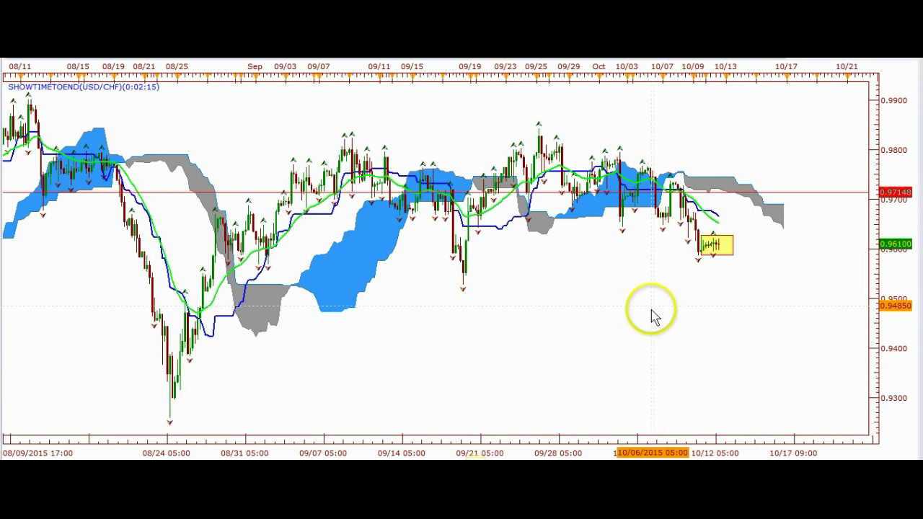
{"action": "scroll", "coordinate": [645, 321], "scroll_direction": "up", "scroll_amount": 3}
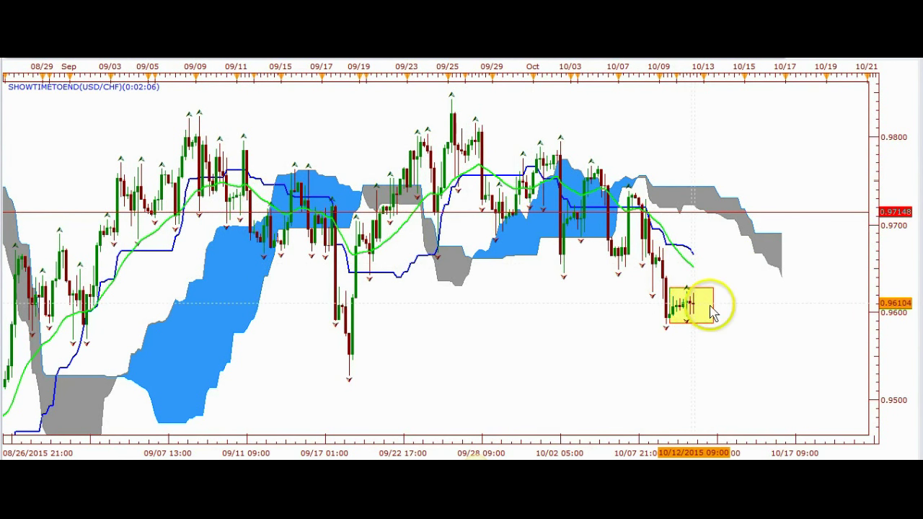
{"action": "scroll", "coordinate": [516, 257], "scroll_direction": "down", "scroll_amount": 1}
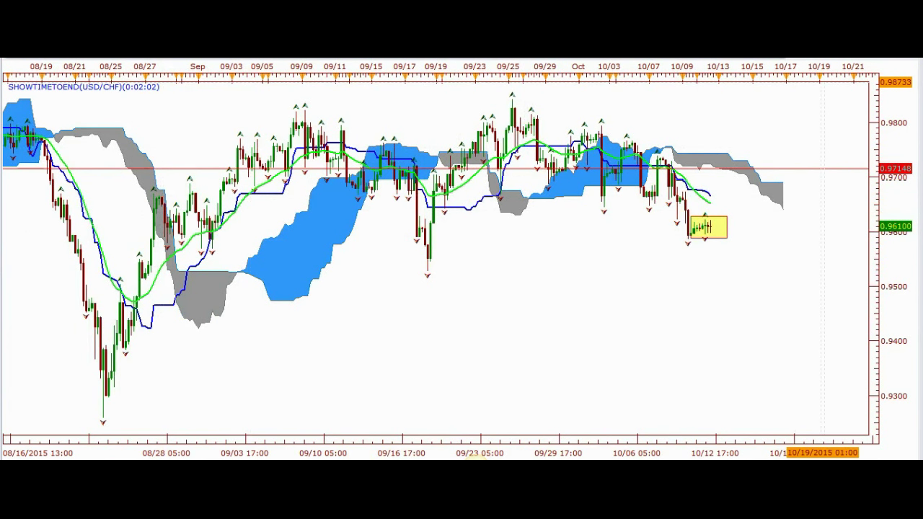
Switch to the USD/JPY D1 chart and change its period to 4 Hours.
{"action": "mouse_move", "coordinate": [880, 69]}
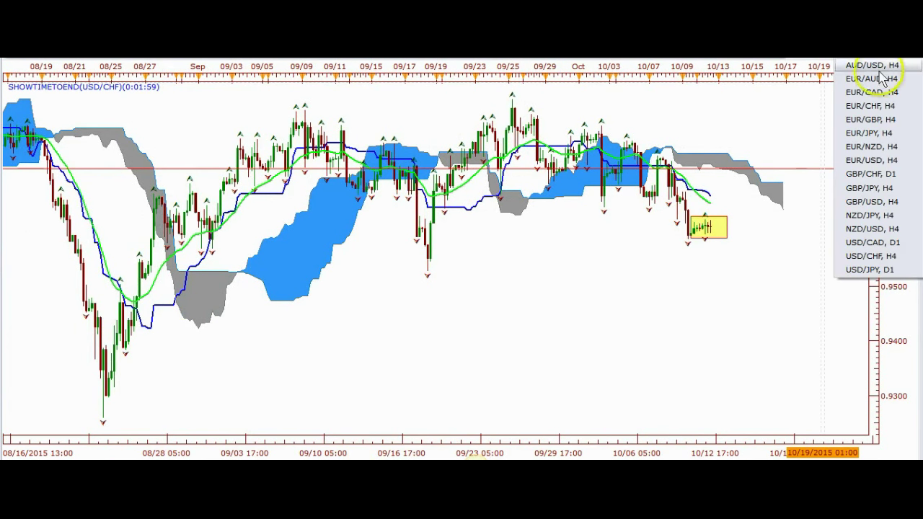
{"action": "left_click", "coordinate": [867, 271]}
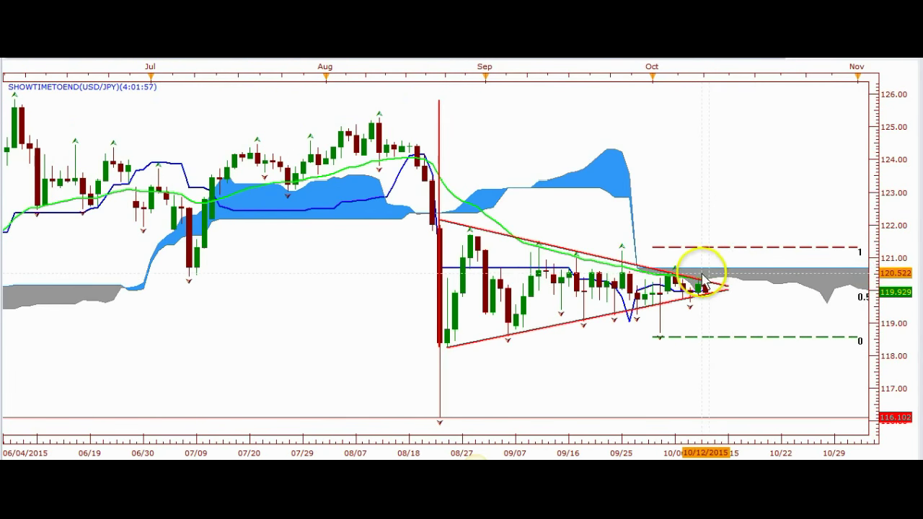
{"action": "left_click_drag", "start_coordinate": [504, 257], "coordinate": [559, 255]}
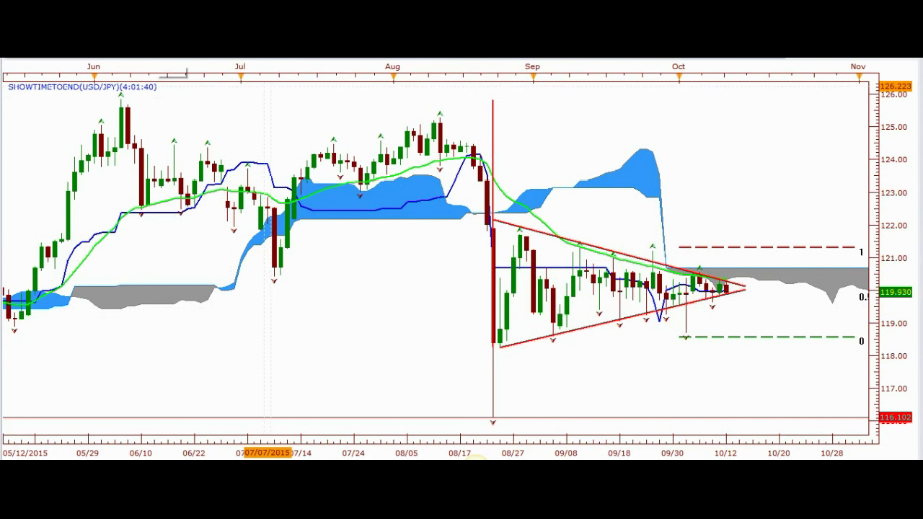
{"action": "left_click", "coordinate": [148, 59]}
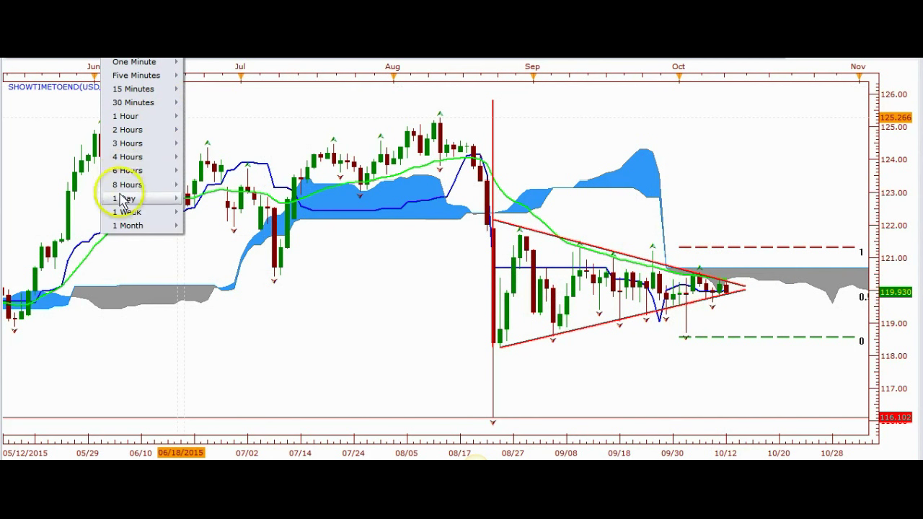
{"action": "left_click", "coordinate": [127, 156]}
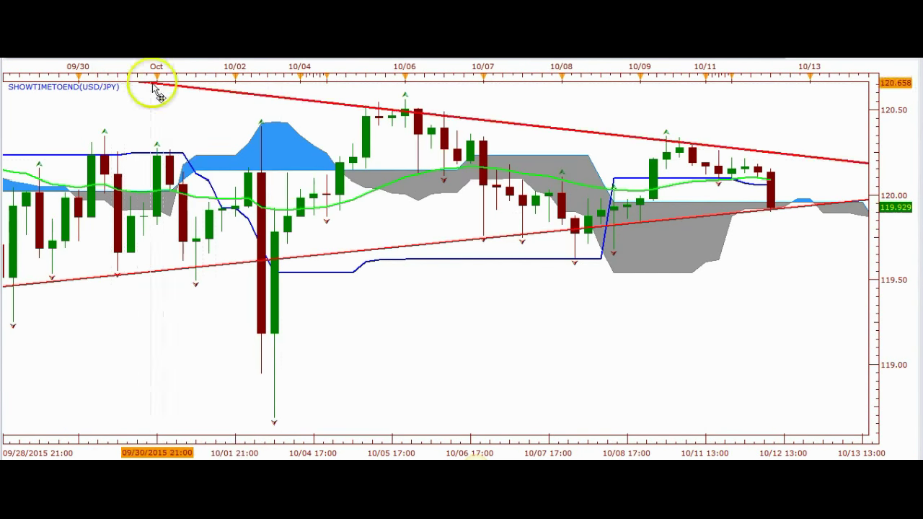
Examine the USD/JPY 4-hour candles between the converging red trendlines, from the late-August drop to the triangle's tip.
{"action": "scroll", "coordinate": [294, 216], "scroll_direction": "down", "scroll_amount": 4}
{"action": "left_click_drag", "start_coordinate": [641, 346], "coordinate": [418, 321]}
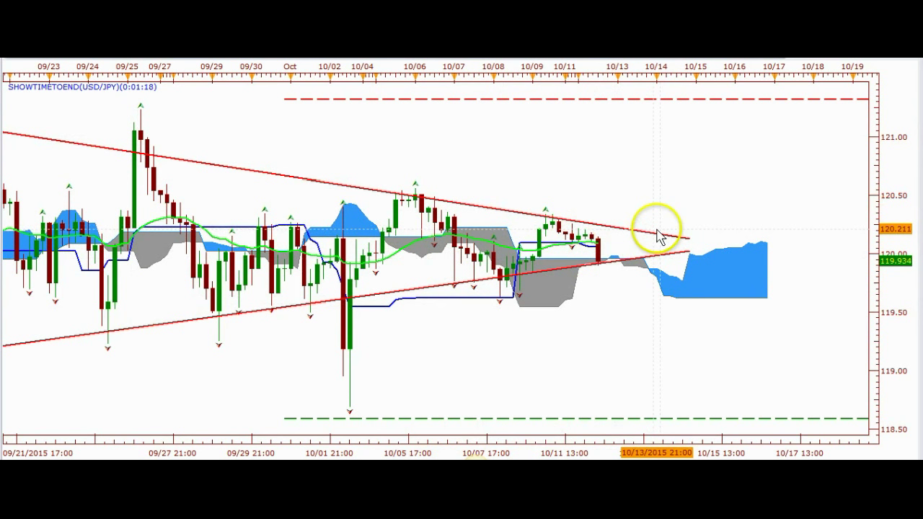
{"action": "double_click", "coordinate": [635, 230]}
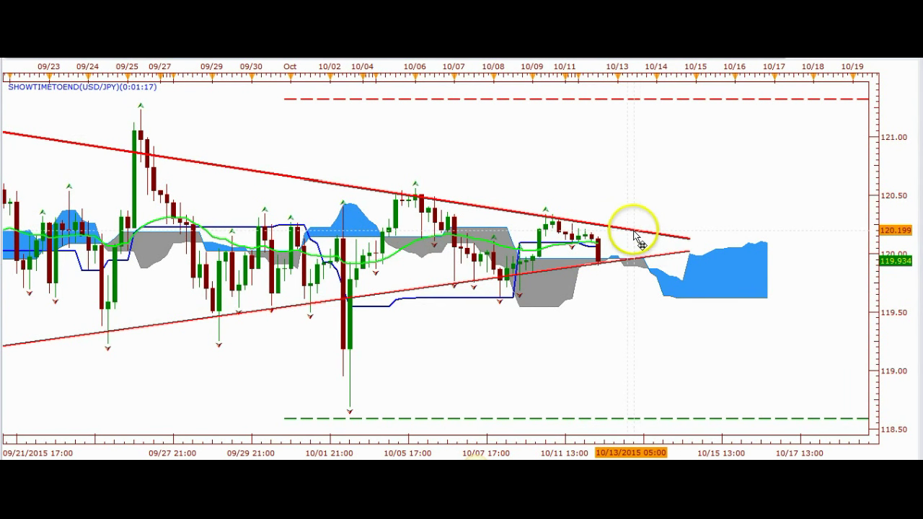
{"action": "scroll", "coordinate": [635, 238], "scroll_direction": "down", "scroll_amount": 4}
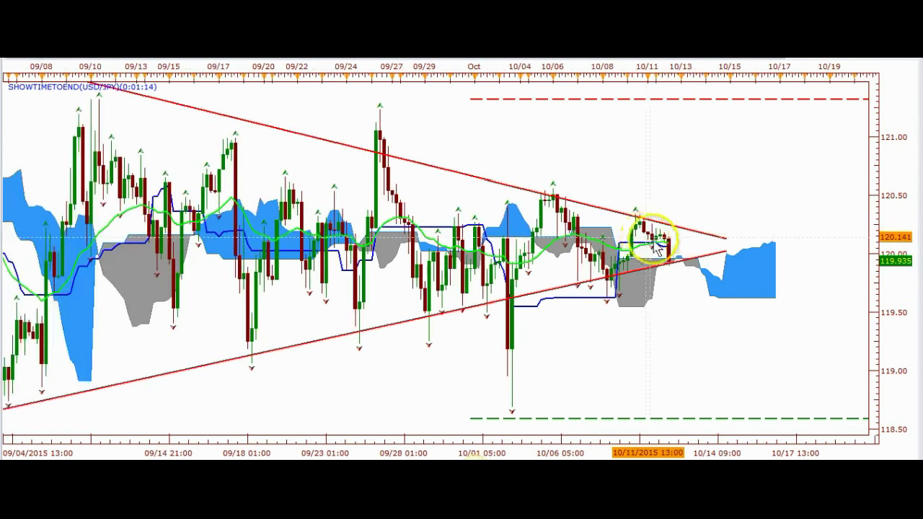
{"action": "left_click_drag", "start_coordinate": [700, 309], "coordinate": [581, 305]}
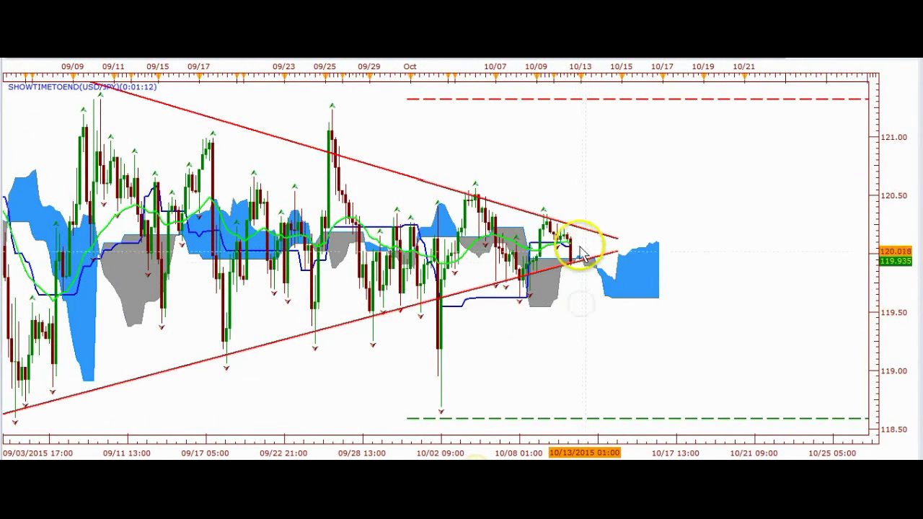
{"action": "scroll", "coordinate": [580, 303], "scroll_direction": "down", "scroll_amount": 3}
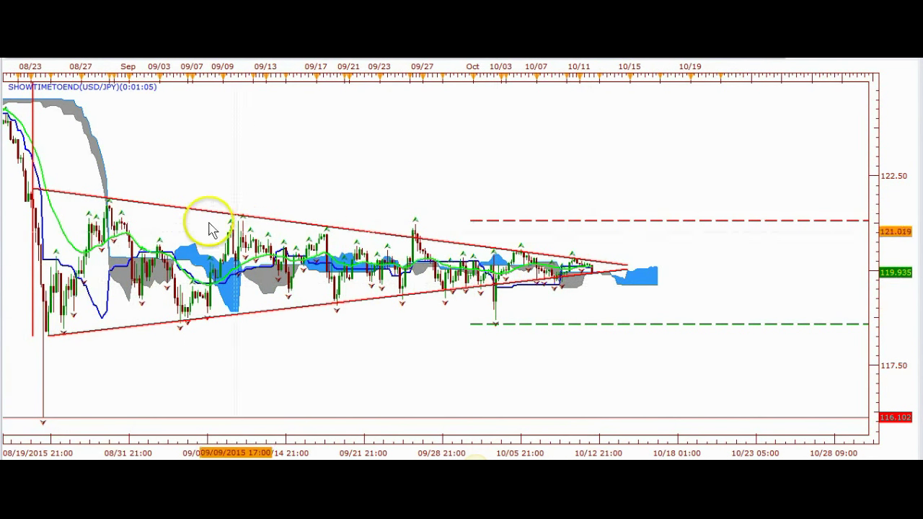
{"action": "scroll", "coordinate": [537, 268], "scroll_direction": "up", "scroll_amount": 3}
{"action": "scroll", "coordinate": [535, 281], "scroll_direction": "up", "scroll_amount": 2}
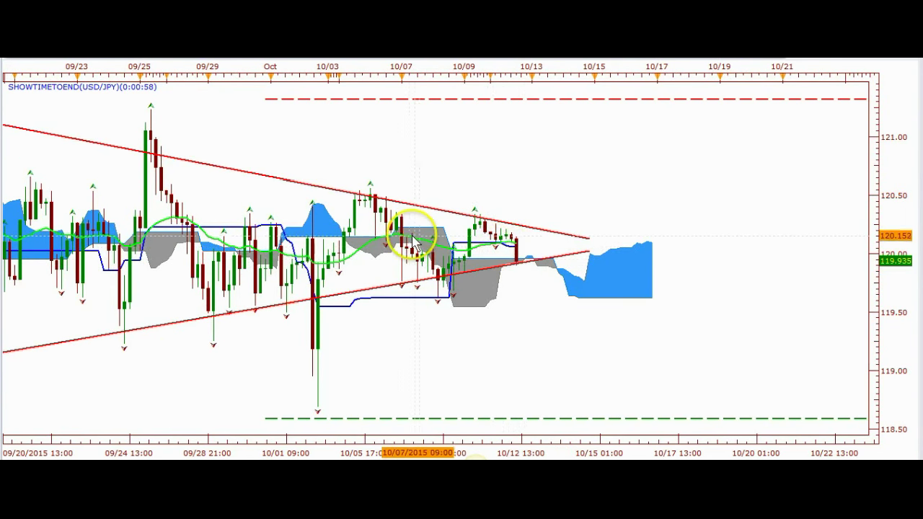
Remove the 26-period EMA and the cloud indicator from the USD/JPY 4-hour chart, leaving the whole triangle in view.
{"action": "right_click", "coordinate": [365, 249]}
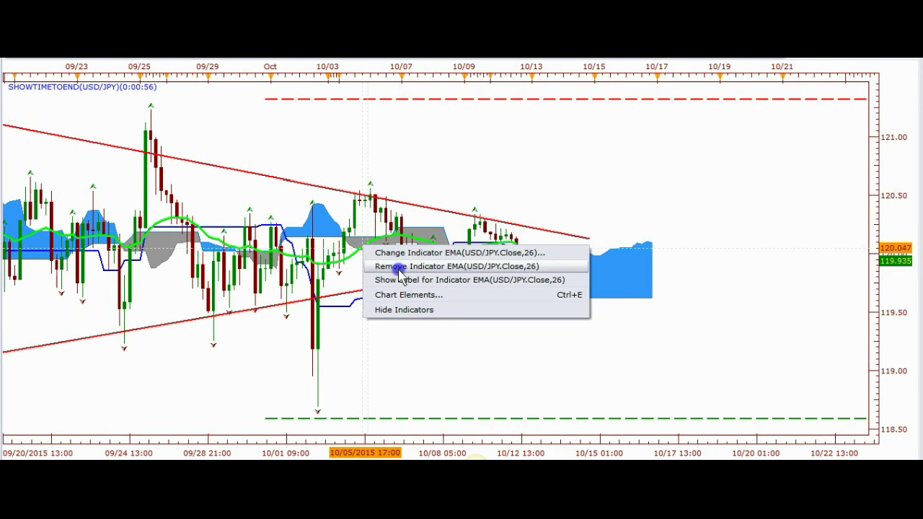
{"action": "left_click", "coordinate": [381, 264]}
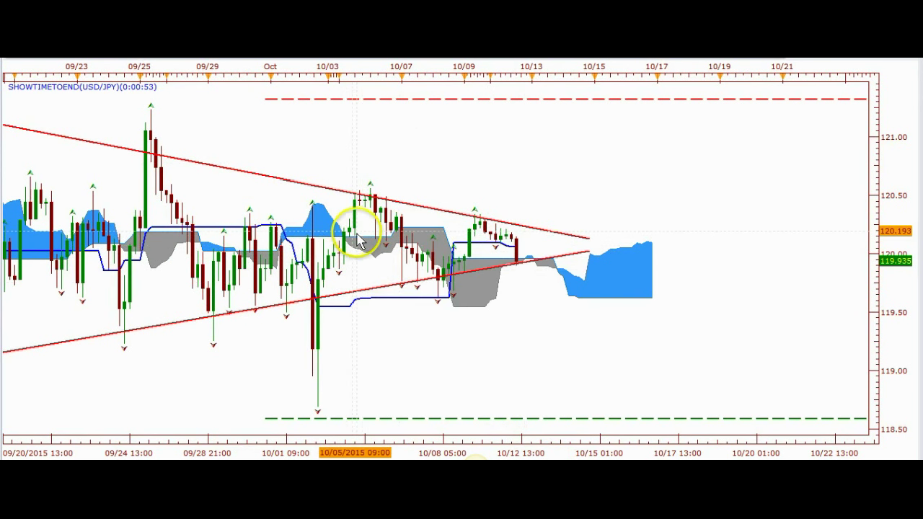
{"action": "right_click", "coordinate": [361, 245]}
{"action": "left_click", "coordinate": [377, 258]}
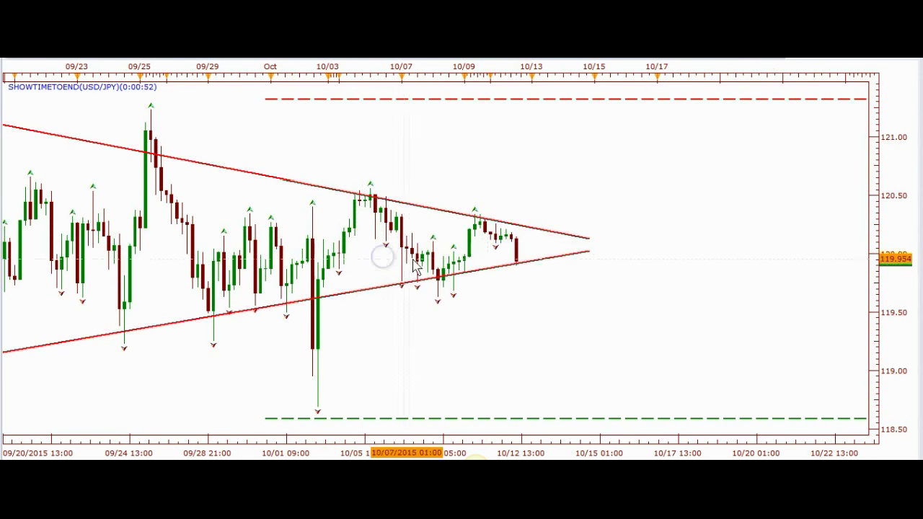
{"action": "scroll", "coordinate": [531, 354], "scroll_direction": "down", "scroll_amount": 2}
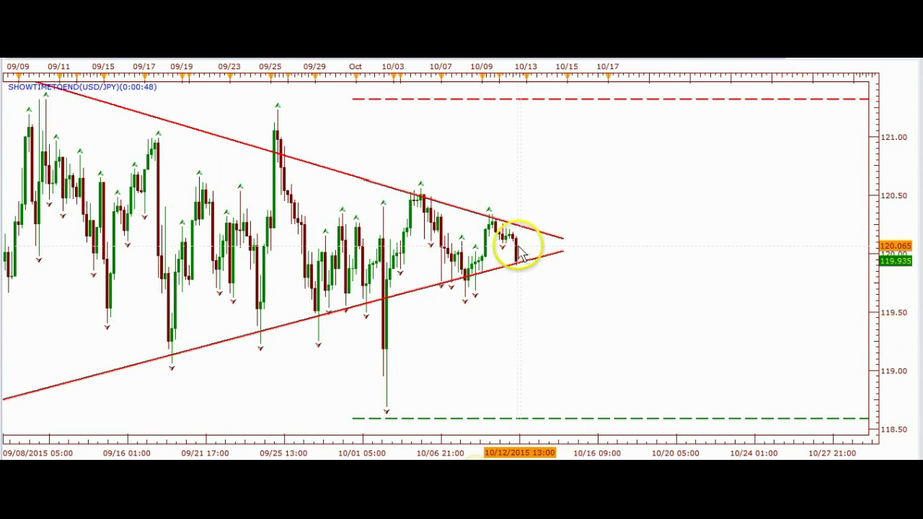
{"action": "scroll", "coordinate": [511, 288], "scroll_direction": "down", "scroll_amount": 2}
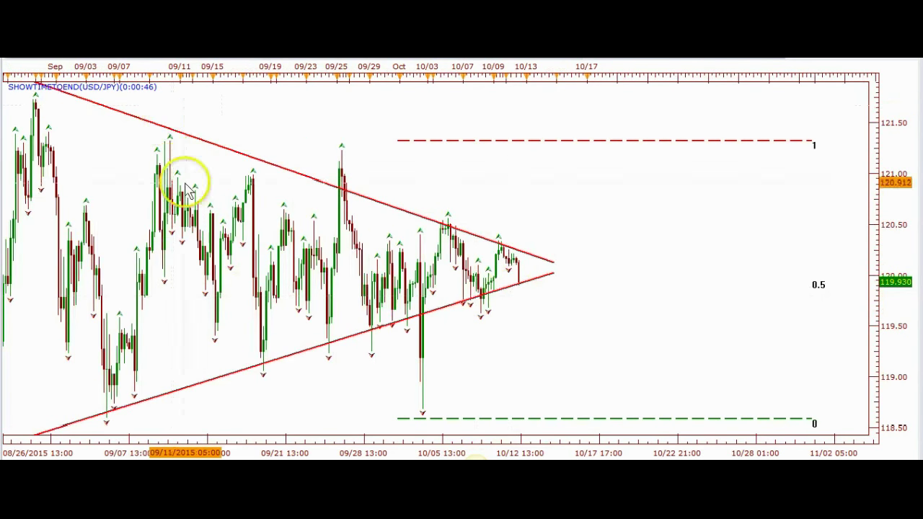
{"action": "scroll", "coordinate": [187, 217], "scroll_direction": "down", "scroll_amount": 1}
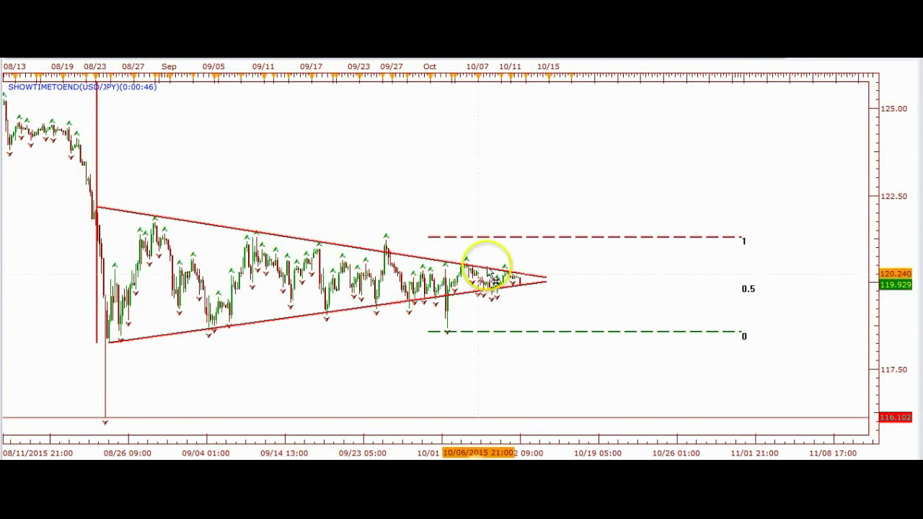